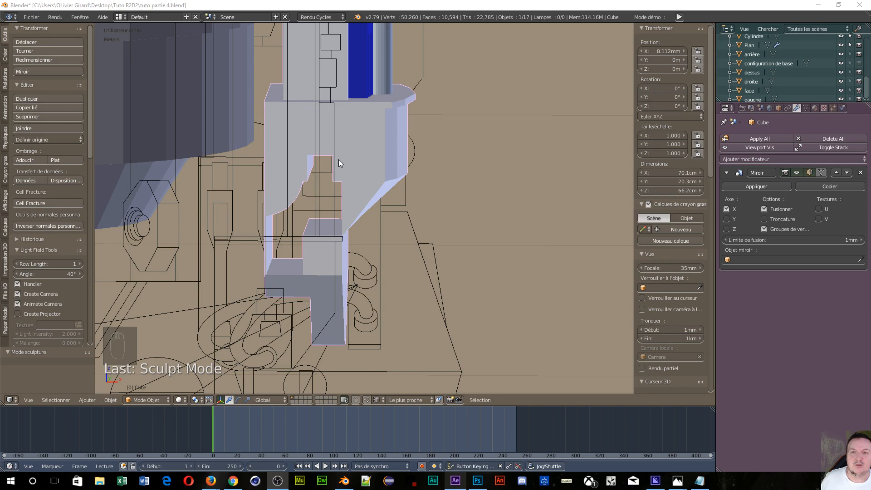
# Examine the R2-D2 leg assembly and its lower casing against the blueprint from several angles
pyautogui.scroll(-8, 338, 160)
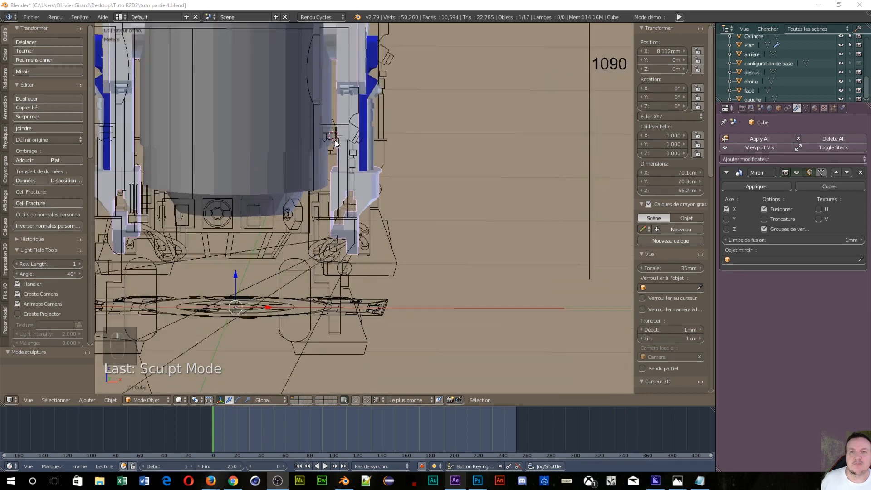
pyautogui.scroll(3, 335, 139)
pyautogui.scroll(-3, 335, 139)
pyautogui.scroll(3, 318, 146)
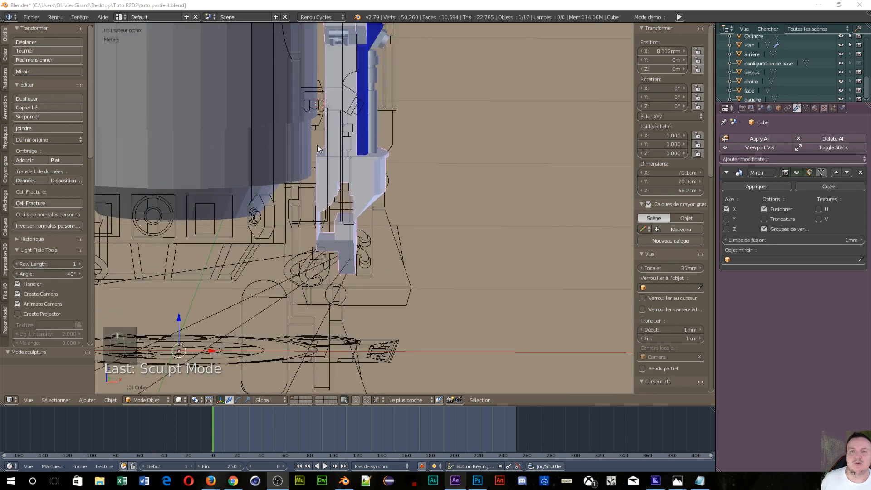
pyautogui.scroll(-4, 317, 145)
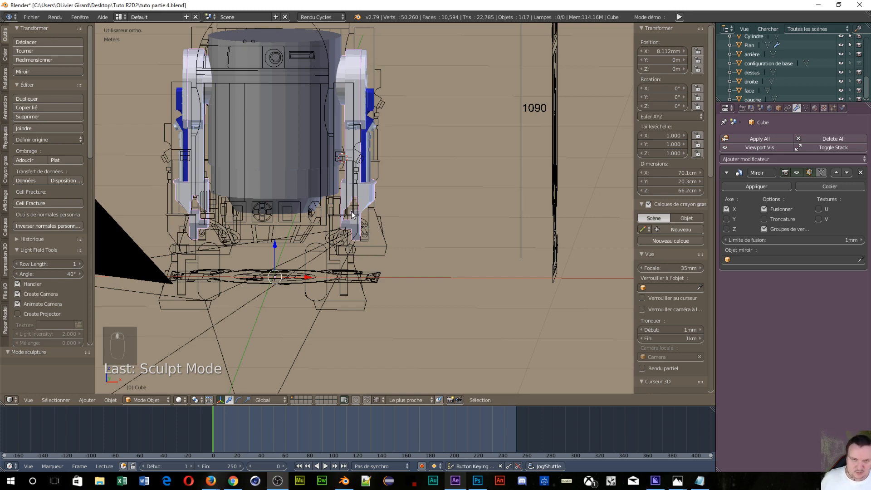
pyautogui.moveTo(352, 214); pyautogui.dragTo(344, 213, button='middle')
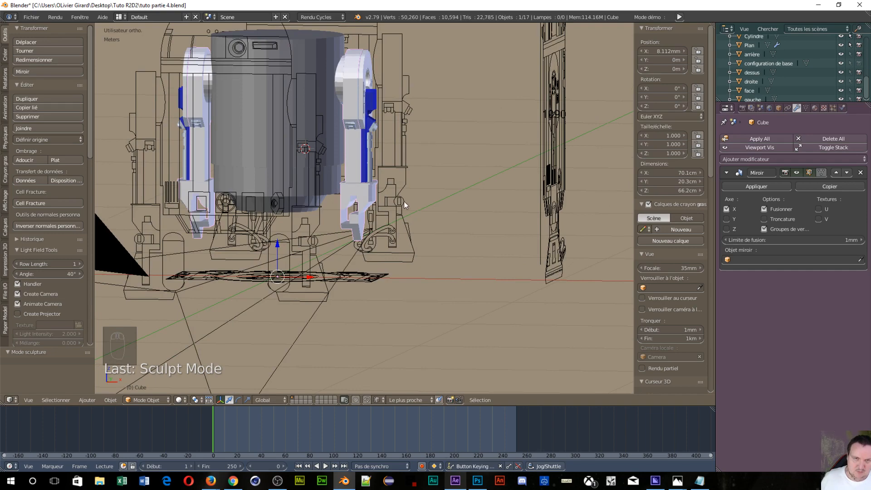
pyautogui.moveTo(477, 210); pyautogui.dragTo(419, 223, button='middle')
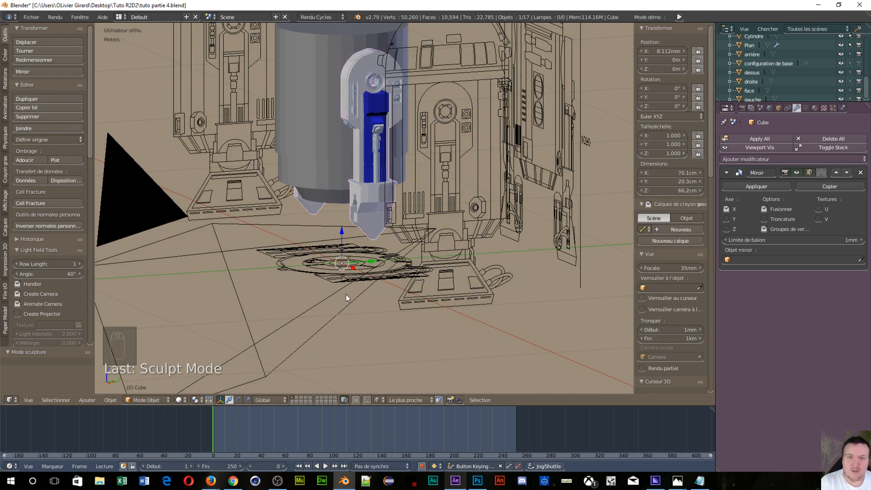
pyautogui.moveTo(282, 271); pyautogui.dragTo(380, 261, button='middle')
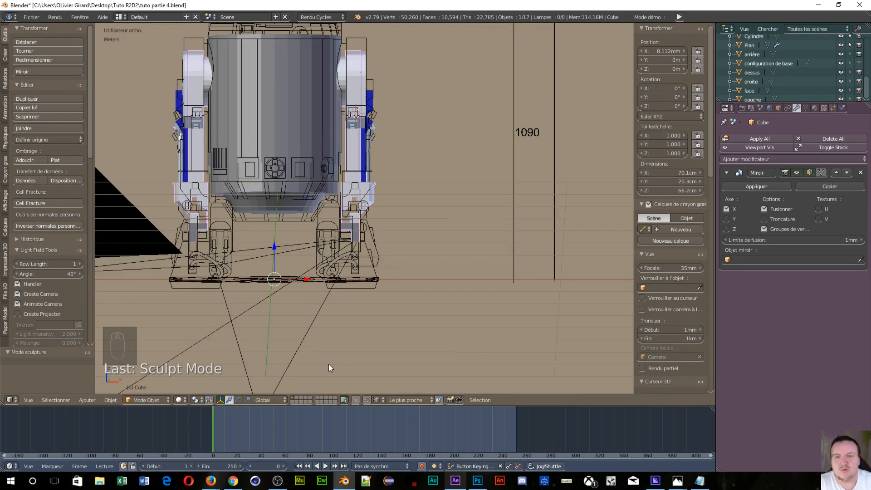
# Align the view to the front orthographic view and hide the lower leg casing
pyautogui.press('KP_1')
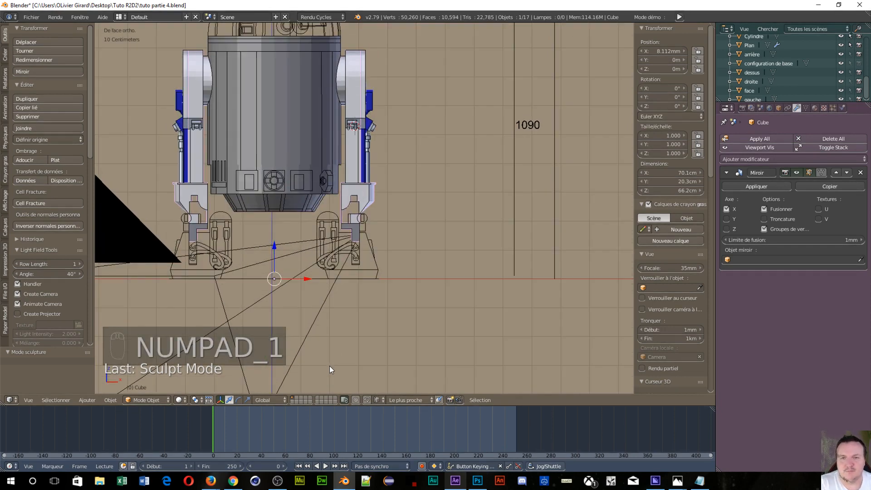
pyautogui.scroll(5, 399, 258)
pyautogui.scroll(6, 390, 254)
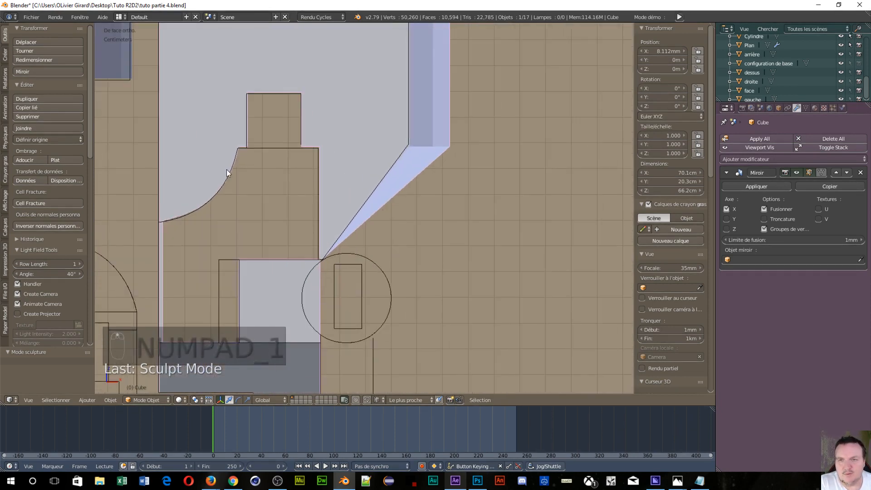
pyautogui.rightClick(245, 149)
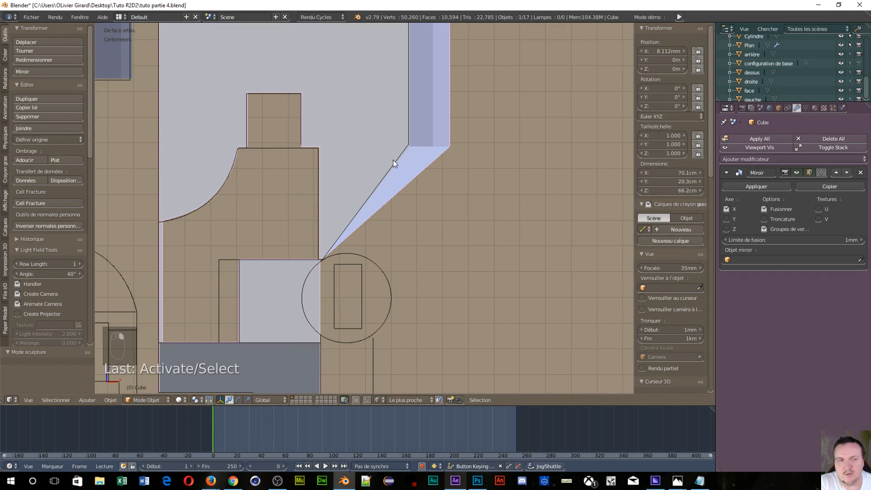
pyautogui.scroll(3, 816, 74)
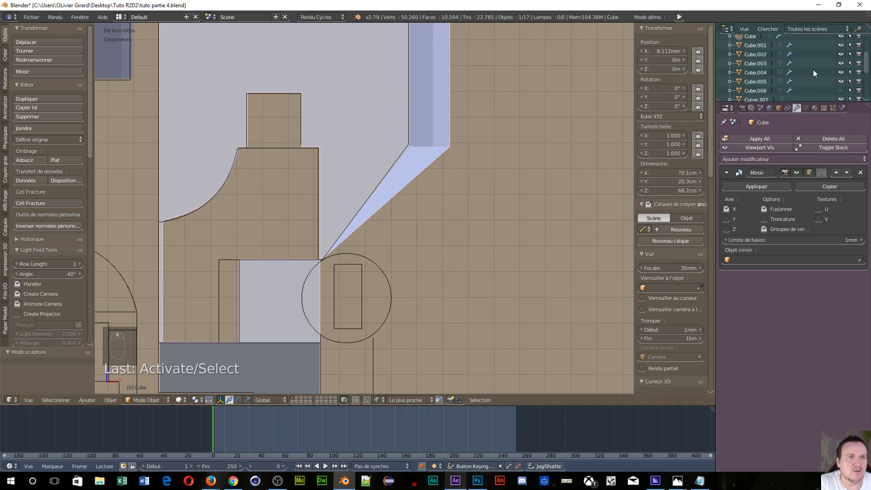
pyautogui.scroll(2, 813, 70)
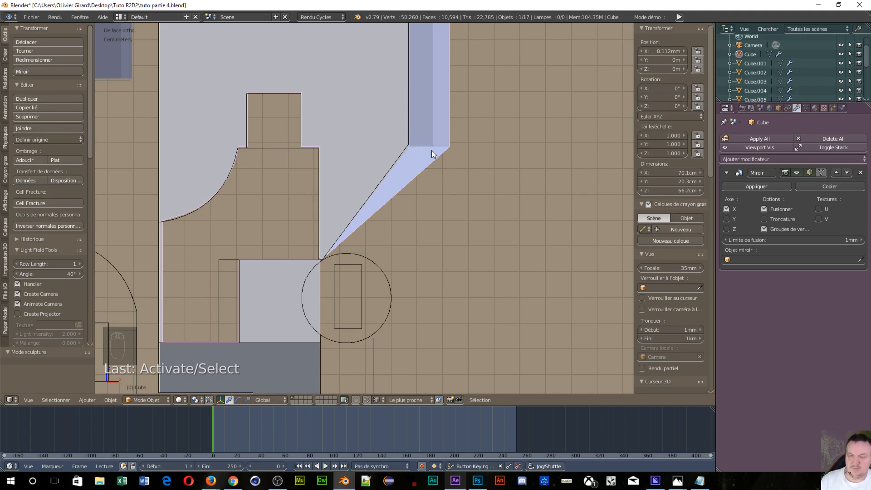
pyautogui.press('h')
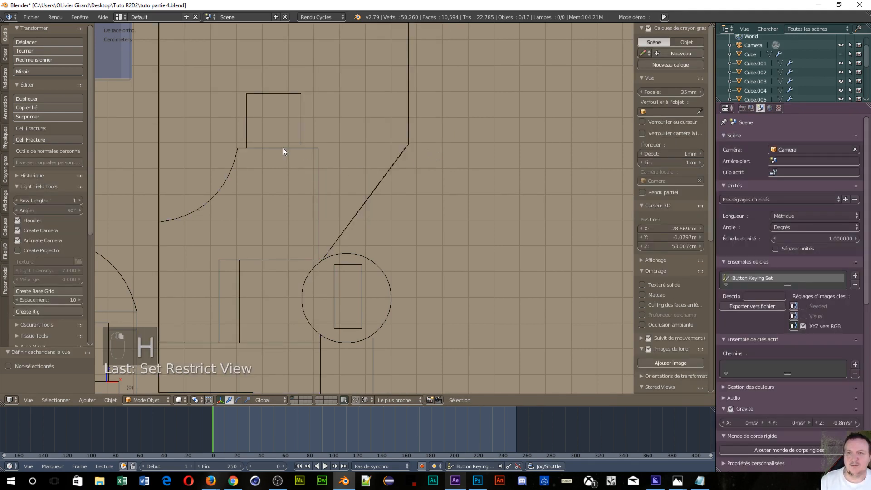
# Reveal all hidden objects and hide only the lower leg casing, Cube, leaving Cube.006 displayed
pyautogui.scroll(-4, 282, 148)
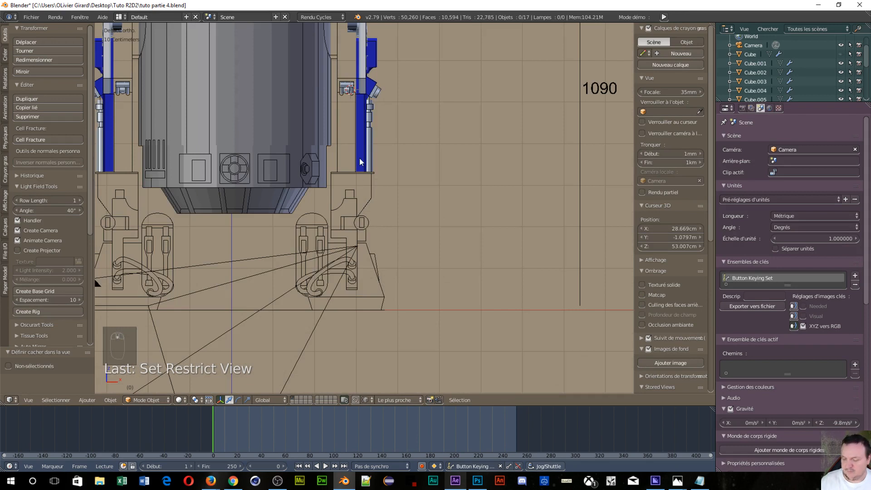
pyautogui.hotkey('ctrl', 'h')
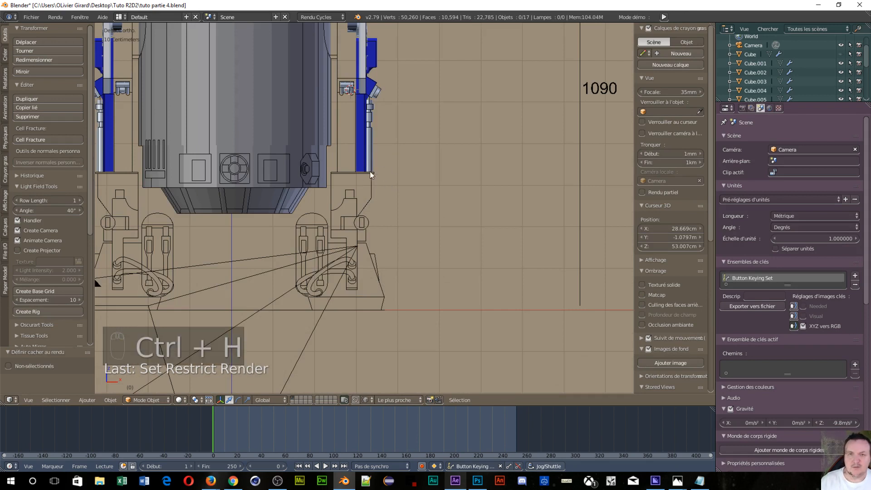
pyautogui.hotkey('alt', 'h')
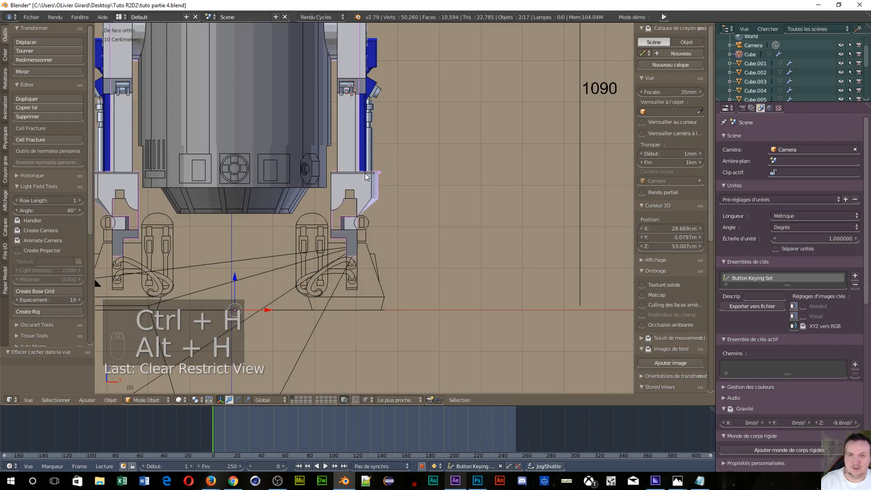
pyautogui.rightClick(340, 205)
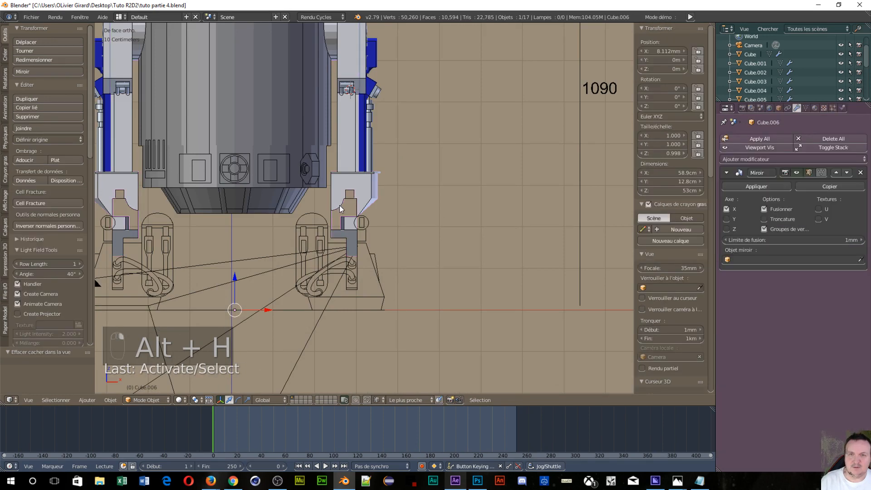
pyautogui.rightClick(354, 177)
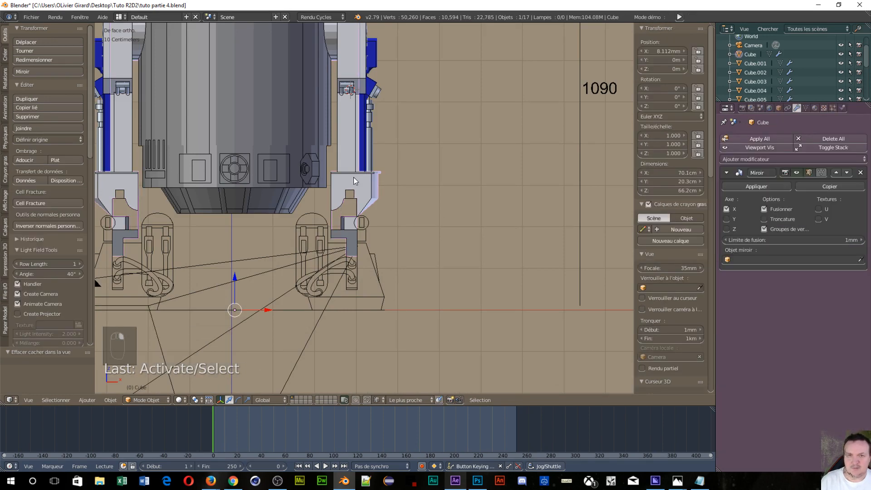
pyautogui.press('h')
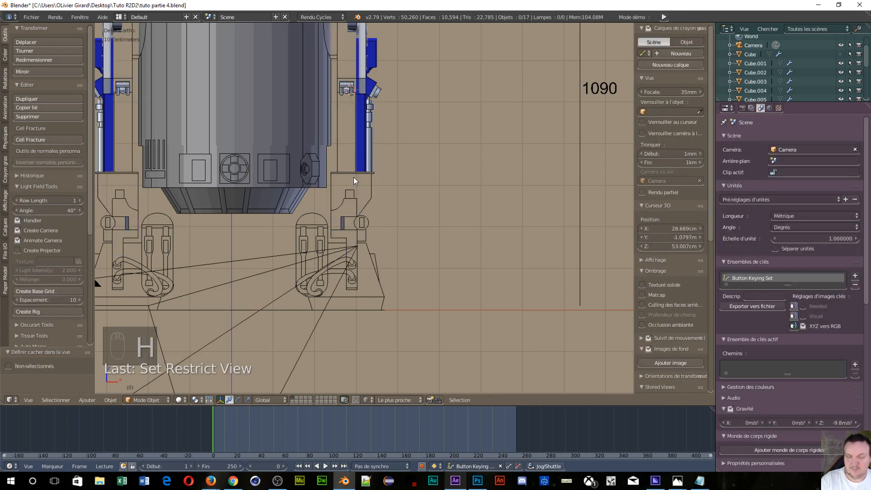
# Open the inner lower-leg piece, Cube.006, in Edit Mode from an angled view
pyautogui.scroll(5, 349, 182)
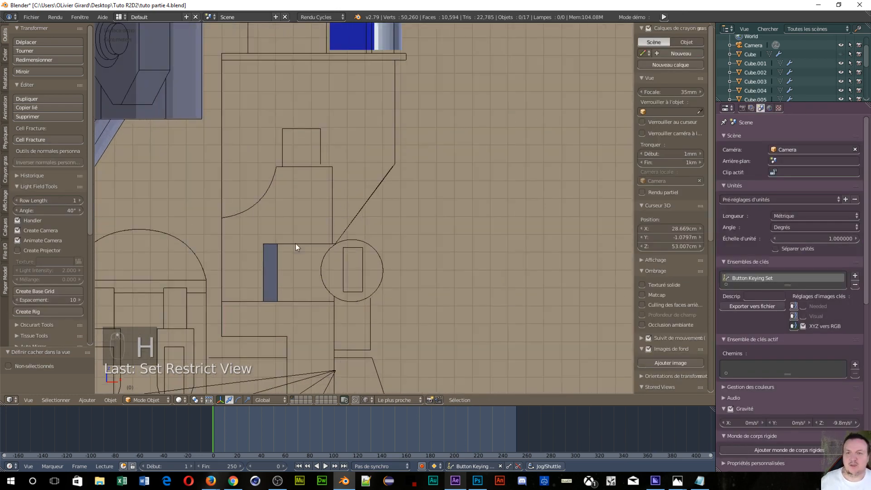
pyautogui.rightClick(267, 270)
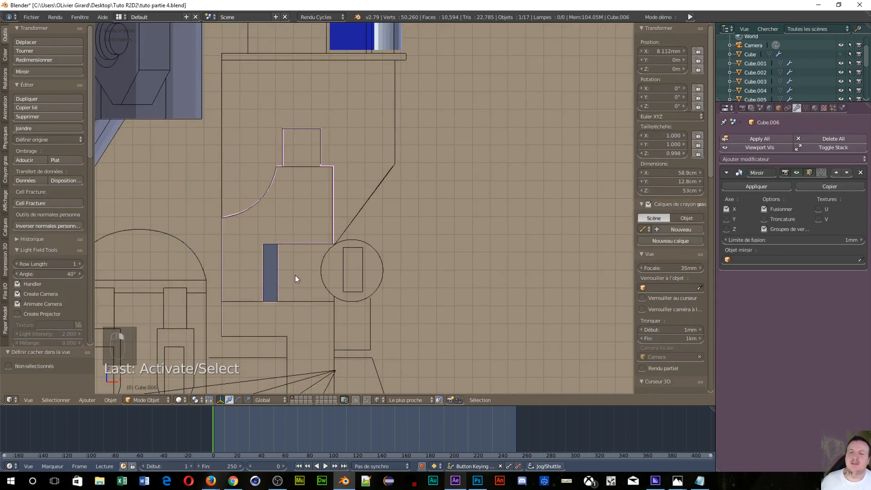
pyautogui.scroll(3, 217, 329)
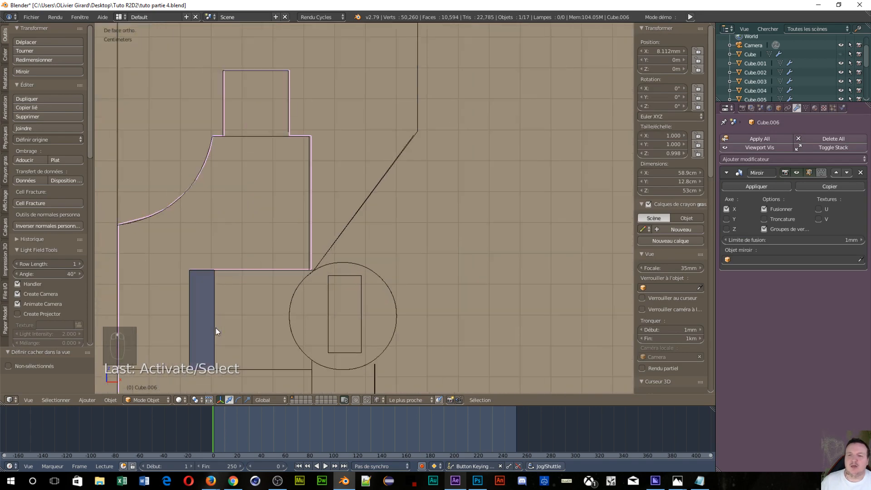
pyautogui.scroll(-4, 214, 290)
pyautogui.scroll(1, 217, 286)
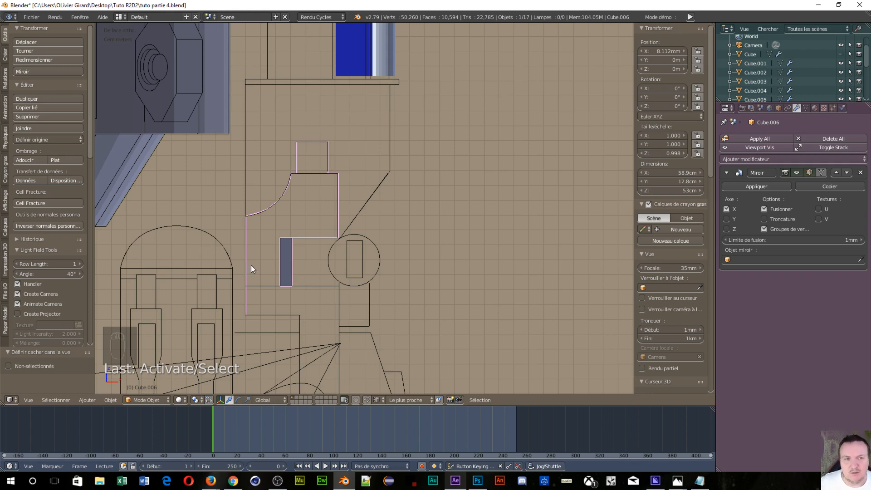
pyautogui.scroll(4, 328, 239)
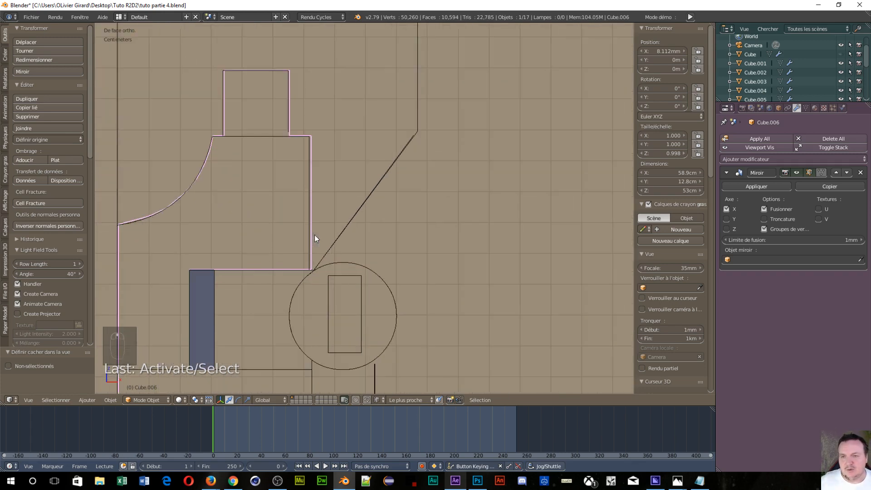
pyautogui.moveTo(210, 305); pyautogui.dragTo(216, 335, button='middle')
pyautogui.press('Tab')
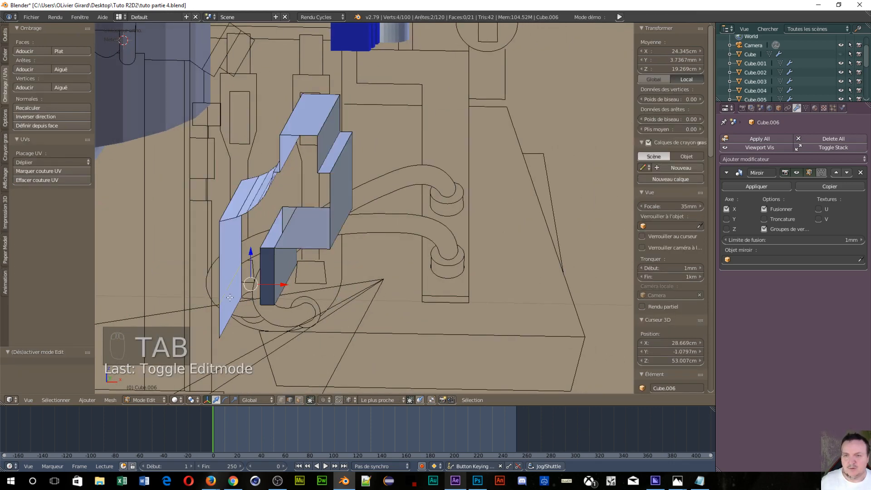
# Delete the bottom edge of the long inner wall on Cube.006
pyautogui.rightClick(235, 310)
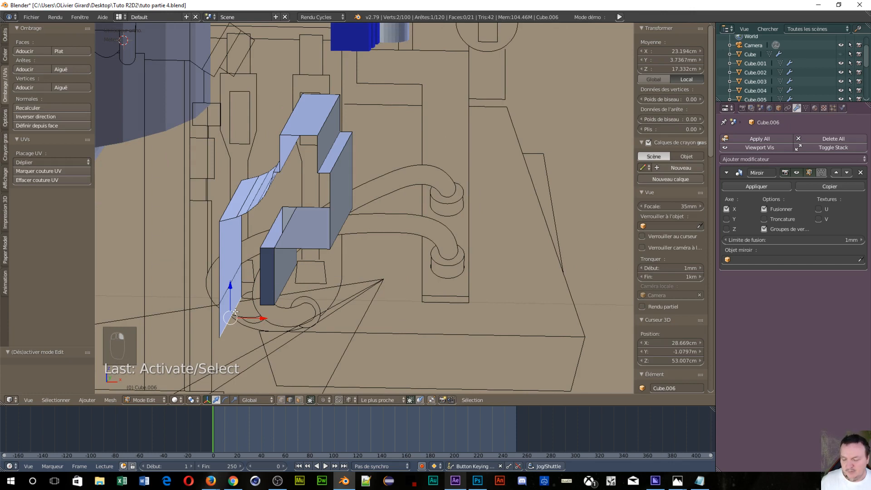
pyautogui.press('x')
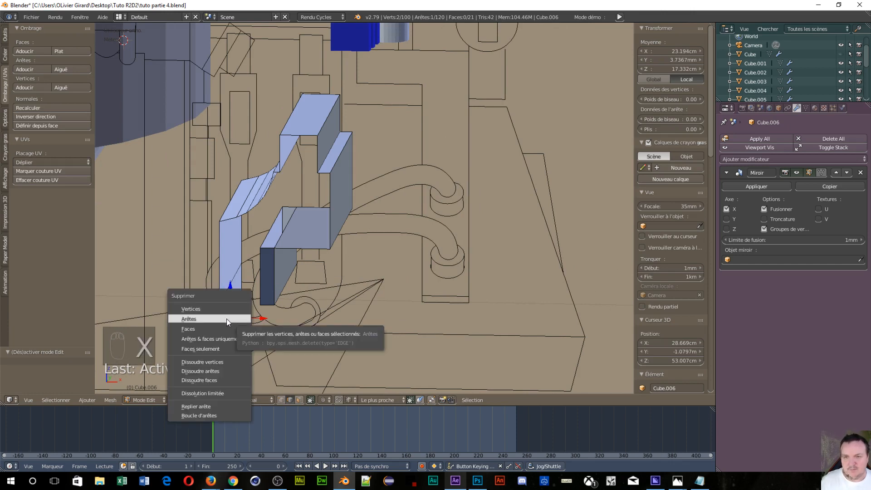
pyautogui.click(189, 319)
# Delete the two loose vertical edges hanging below the long wall of Cube.006
pyautogui.rightClick(218, 316)
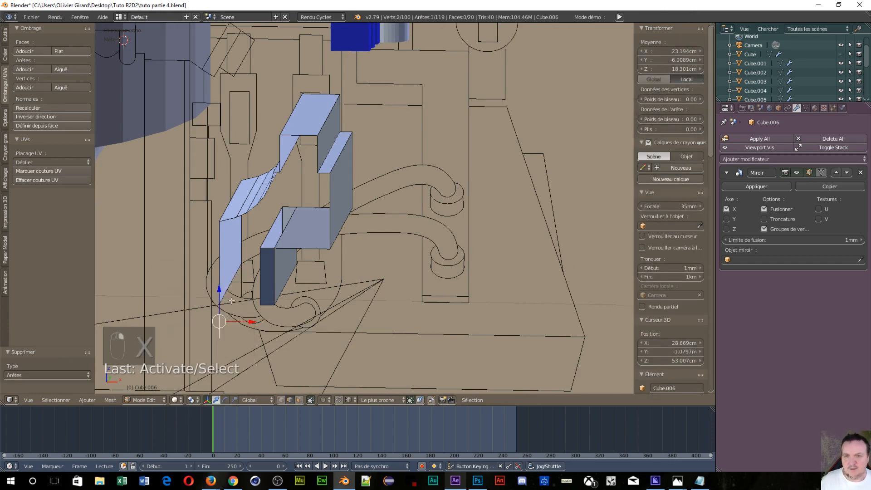
pyautogui.press('x')
pyautogui.press('Escape')
pyautogui.keyDown('shift'); pyautogui.rightClick(237, 280); pyautogui.keyUp('shift')
pyautogui.rightClick(227, 286)
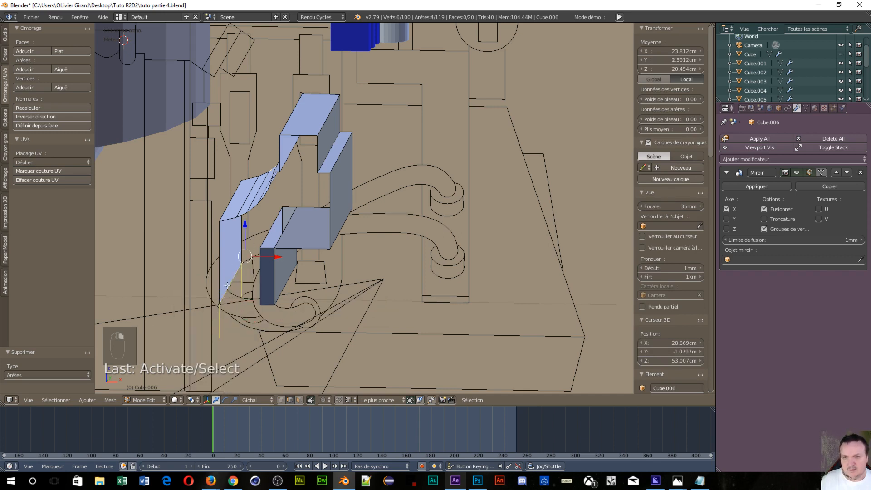
pyautogui.rightClick(229, 286)
pyautogui.rightClick(240, 284)
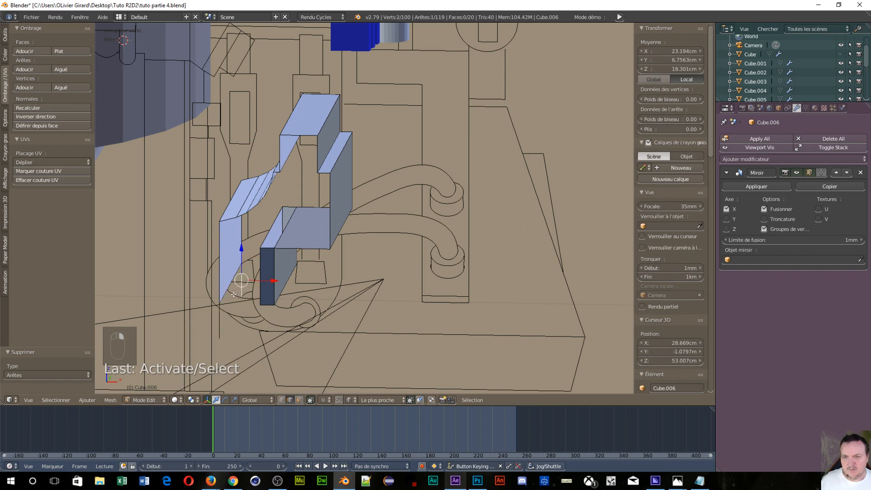
pyautogui.keyDown('shift'); pyautogui.rightClick(220, 328); pyautogui.keyUp('shift')
pyautogui.press('x')
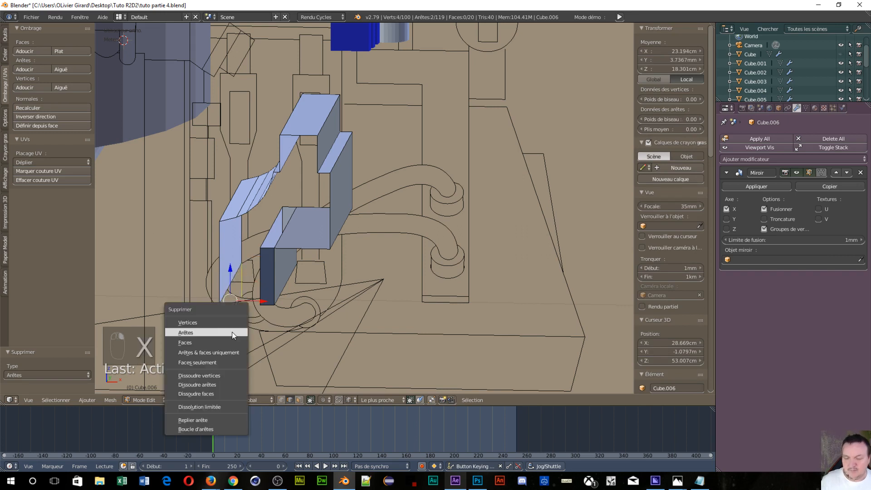
pyautogui.click(230, 332)
# Fill a bottom face between the lower edges of Cube.006's long wall and the short wall facing it
pyautogui.scroll(2, 256, 305)
pyautogui.moveTo(254, 297); pyautogui.dragTo(282, 277, button='middle')
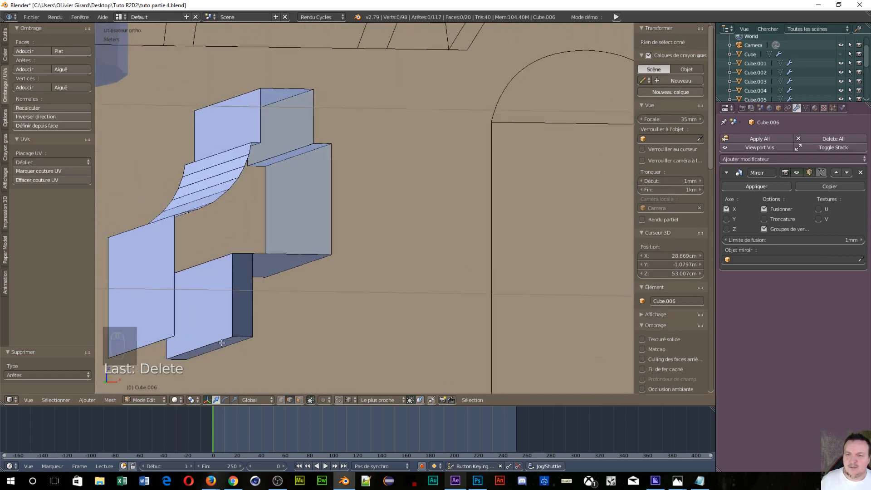
pyautogui.rightClick(221, 342)
pyautogui.rightClick(221, 341)
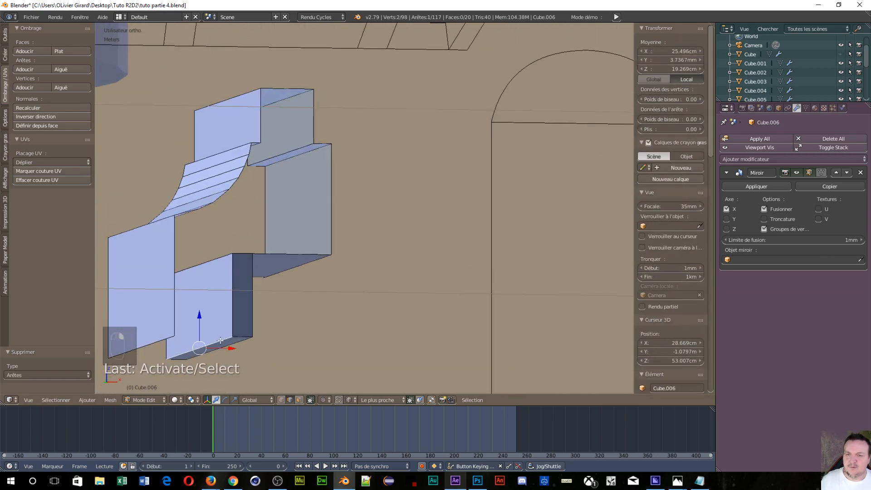
pyautogui.keyDown('shift'); pyautogui.rightClick(154, 342); pyautogui.keyUp('shift')
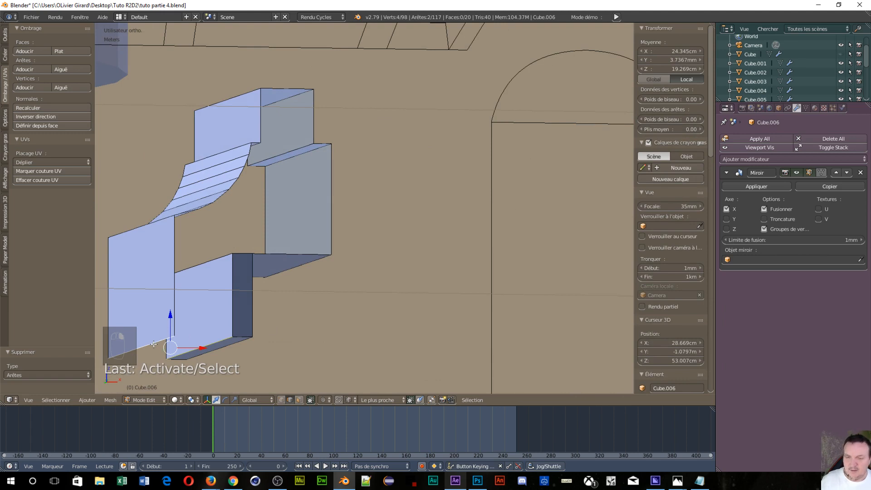
pyautogui.press('f')
# Fill the end face of Cube.006's lower block between its two vertical end edges
pyautogui.rightClick(233, 304)
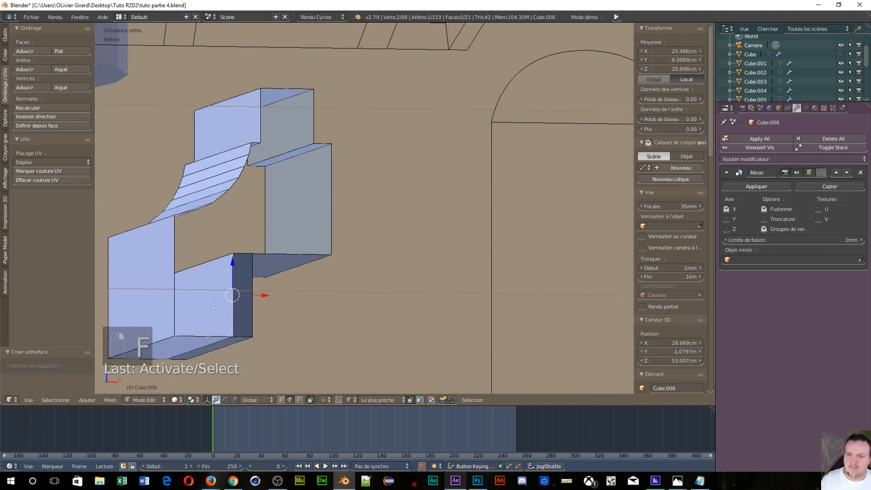
pyautogui.keyDown('shift'); pyautogui.rightClick(170, 309); pyautogui.keyUp('shift')
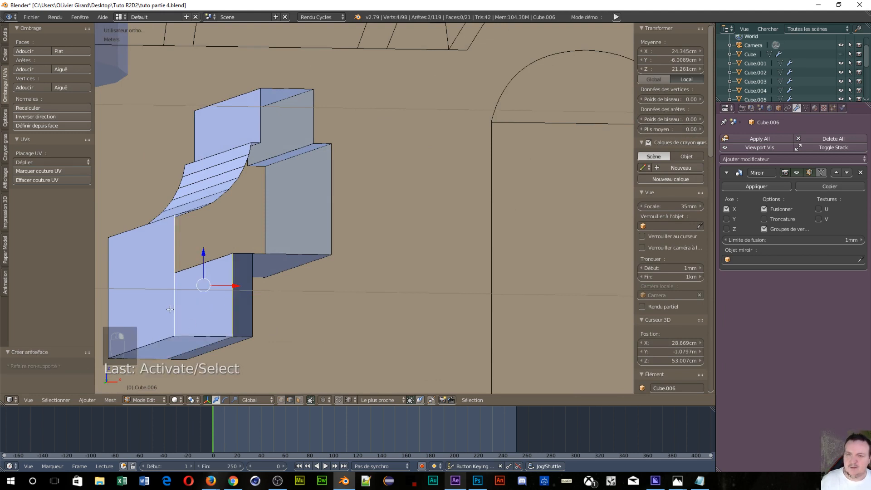
pyautogui.press('f')
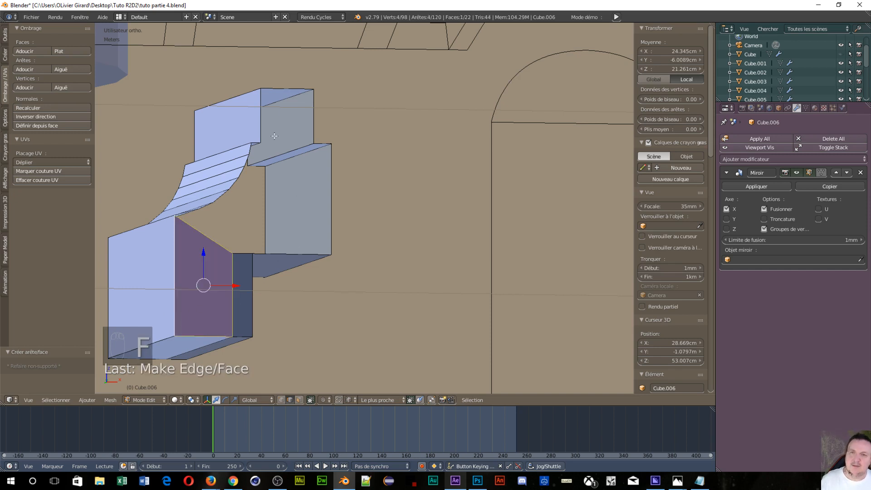
# Fill the end face of the top block between its two vertical edges
pyautogui.rightClick(262, 119)
pyautogui.rightClick(315, 127)
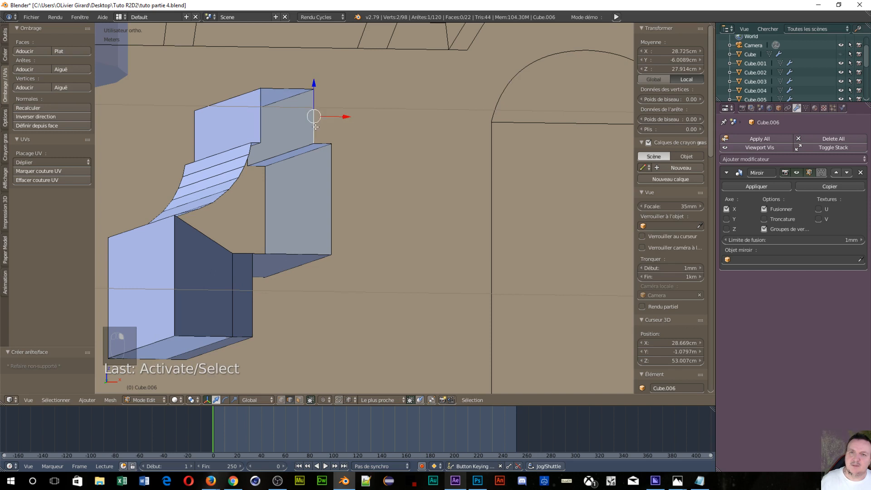
pyautogui.keyDown('shift'); pyautogui.rightClick(251, 120); pyautogui.keyUp('shift')
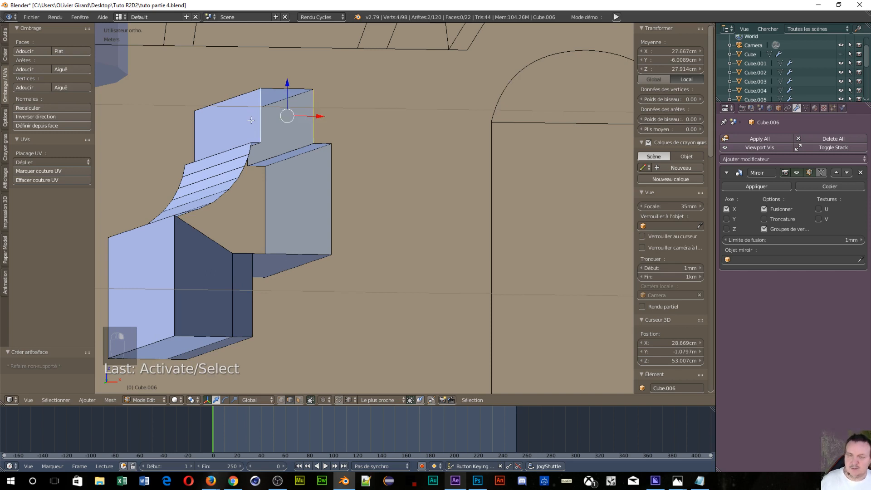
pyautogui.press('f')
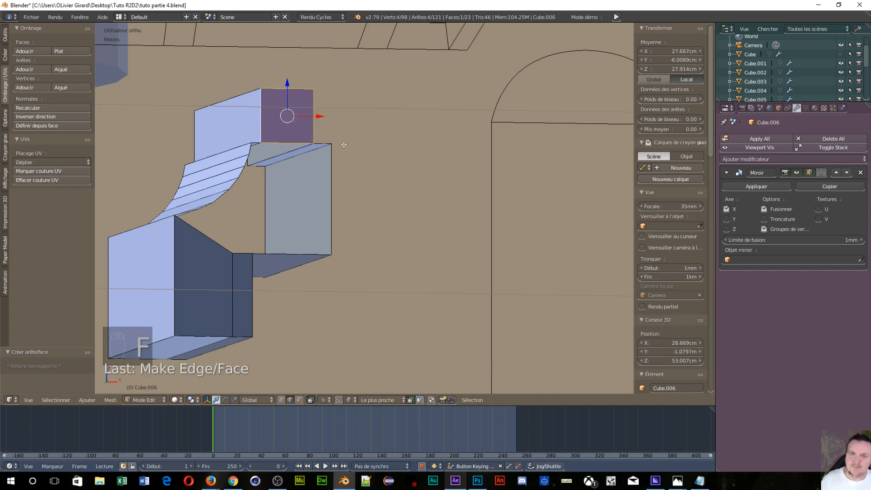
# Fill an end face on the middle section between the short shoulder edge below the top block and the bottom edge
pyautogui.rightClick(323, 143)
pyautogui.rightClick(323, 142)
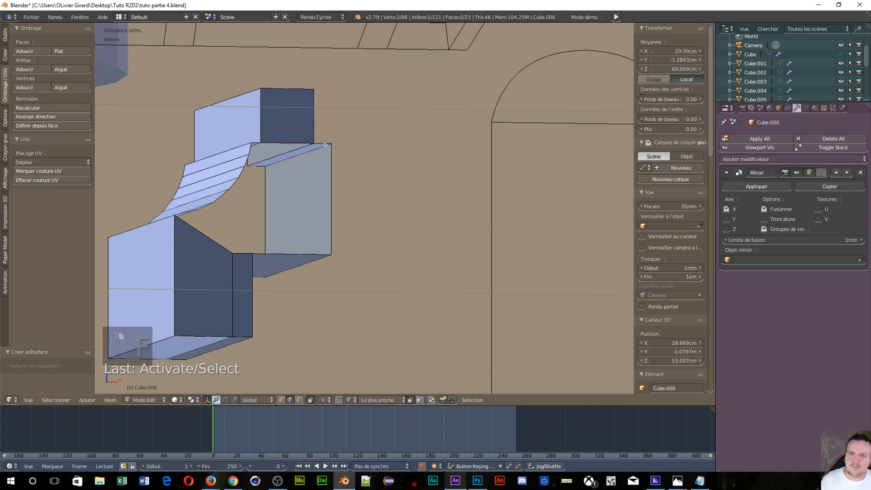
pyautogui.rightClick(322, 141)
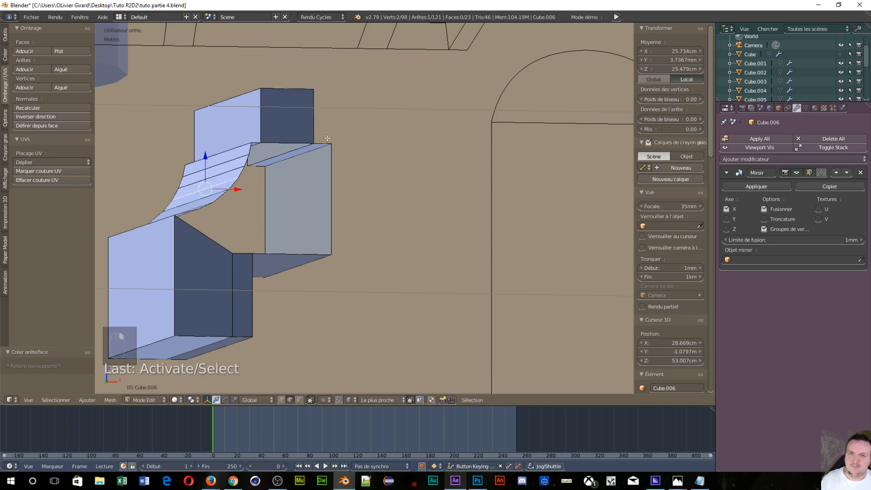
pyautogui.moveTo(324, 142); pyautogui.dragTo(287, 204, button='middle')
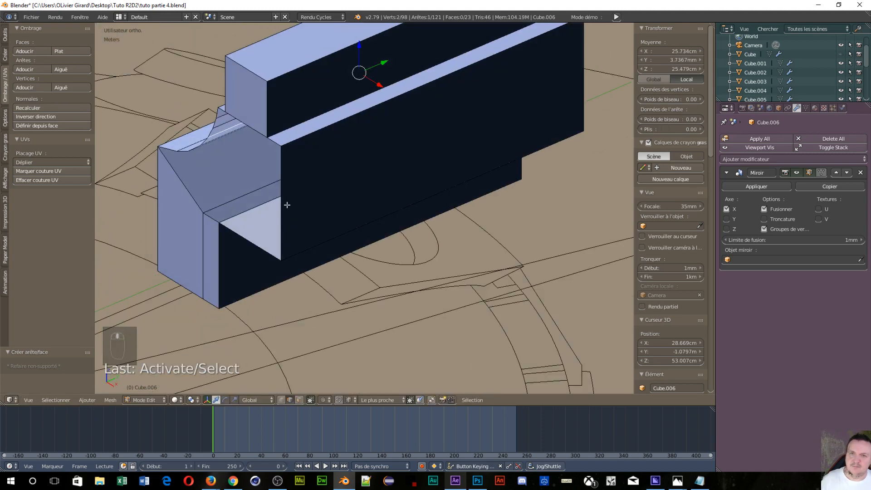
pyautogui.rightClick(276, 147)
pyautogui.keyDown('shift'); pyautogui.rightClick(254, 252); pyautogui.keyUp('shift')
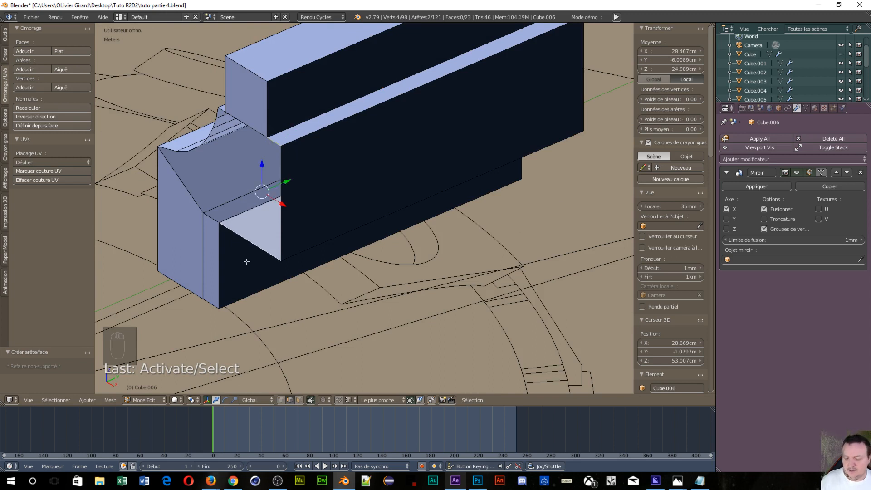
pyautogui.press('f')
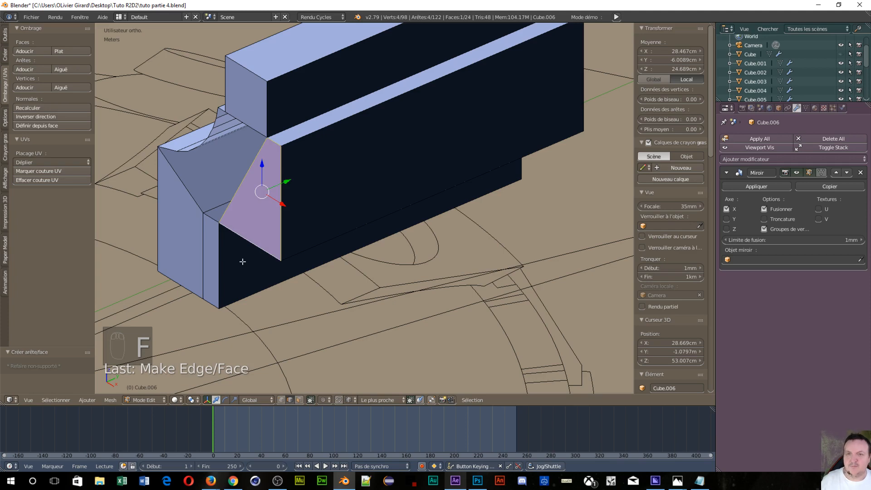
# Fill a small triangle at the curve's upper end between the short top edge and the first curve segment
pyautogui.moveTo(245, 259); pyautogui.dragTo(360, 241, button='middle')
pyautogui.scroll(3, 255, 245)
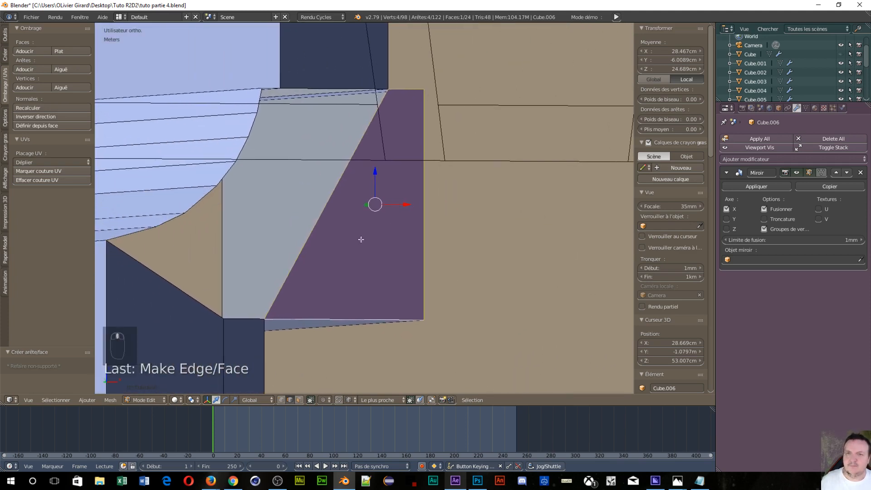
pyautogui.rightClick(261, 105)
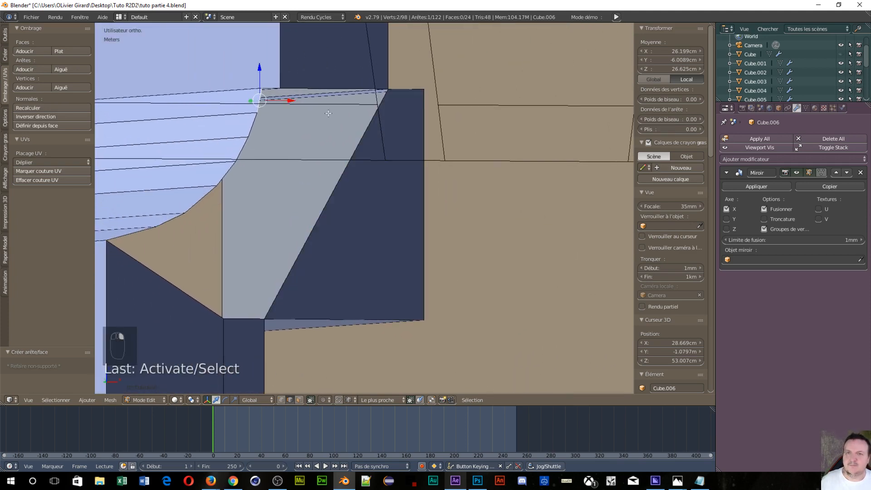
pyautogui.keyDown('shift'); pyautogui.rightClick(333, 85); pyautogui.keyUp('shift')
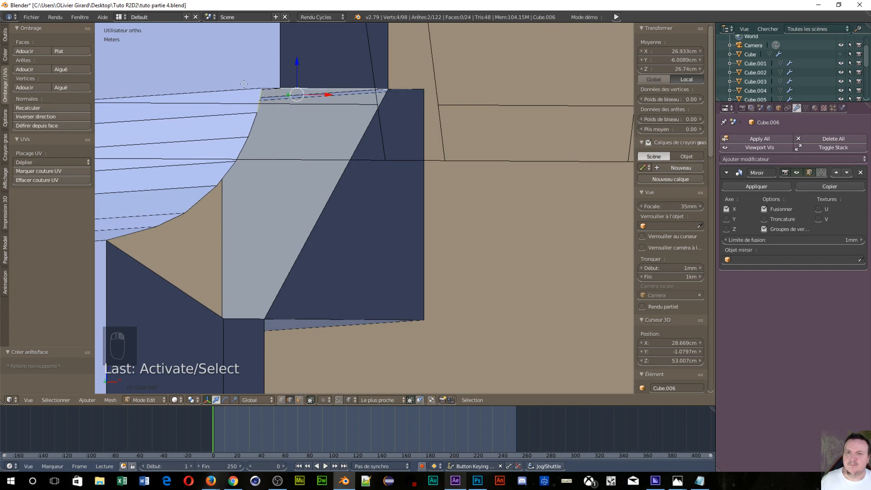
pyautogui.keyDown('shift'); pyautogui.rightClick(267, 90); pyautogui.keyUp('shift')
pyautogui.keyDown('shift'); pyautogui.rightClick(265, 88); pyautogui.keyUp('shift')
pyautogui.moveTo(265, 88); pyautogui.dragTo(323, 139, button='middle')
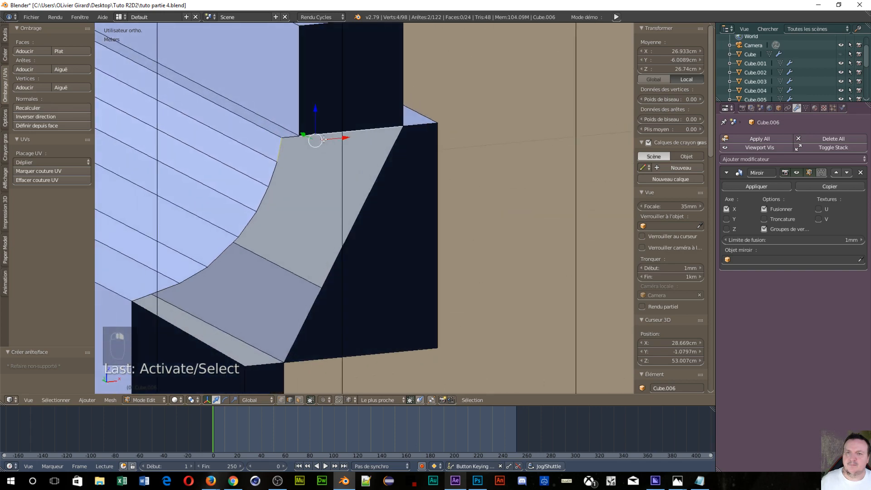
pyautogui.rightClick(290, 137)
pyautogui.keyDown('shift'); pyautogui.rightClick(278, 150); pyautogui.keyUp('shift')
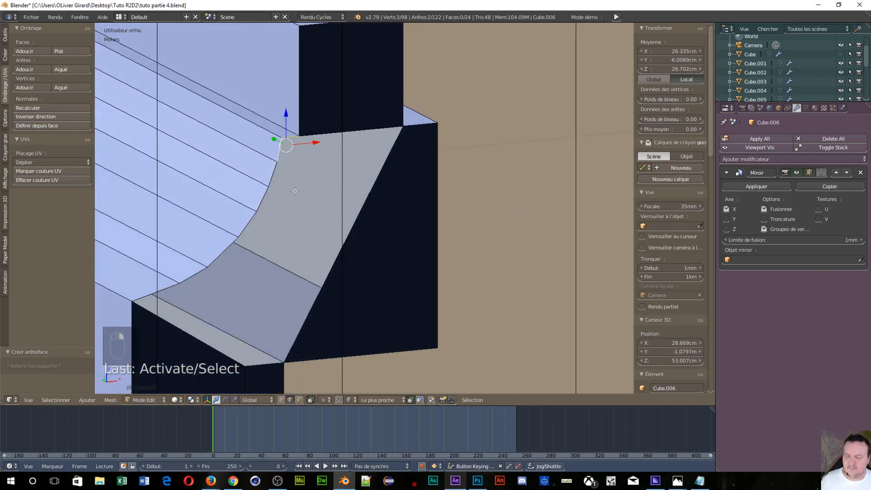
pyautogui.press('f')
# Fill two more end faces, joining the second curve segment to the top block's base edge and the third segment to the resulting diagonal
pyautogui.rightClick(284, 176)
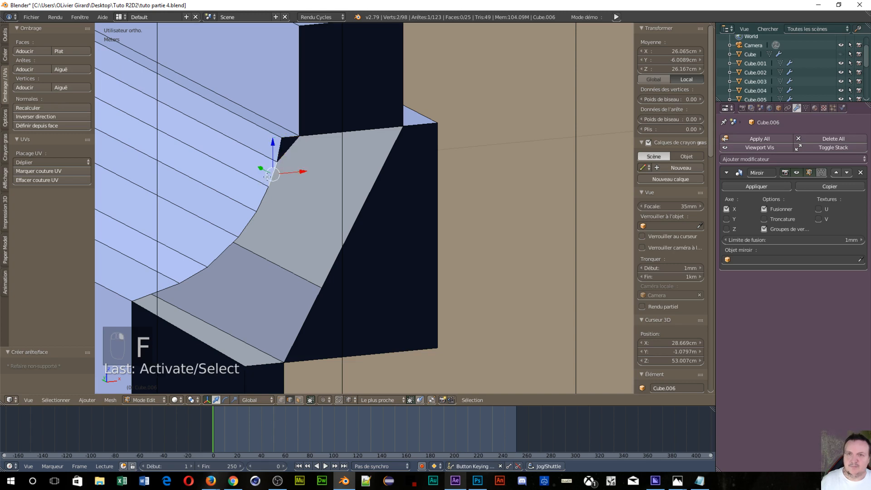
pyautogui.keyDown('shift'); pyautogui.rightClick(334, 136); pyautogui.keyUp('shift')
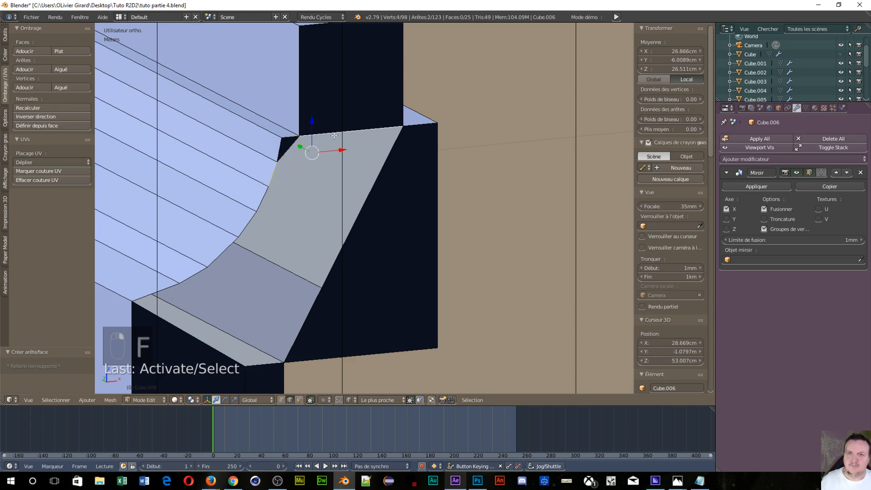
pyautogui.press('f')
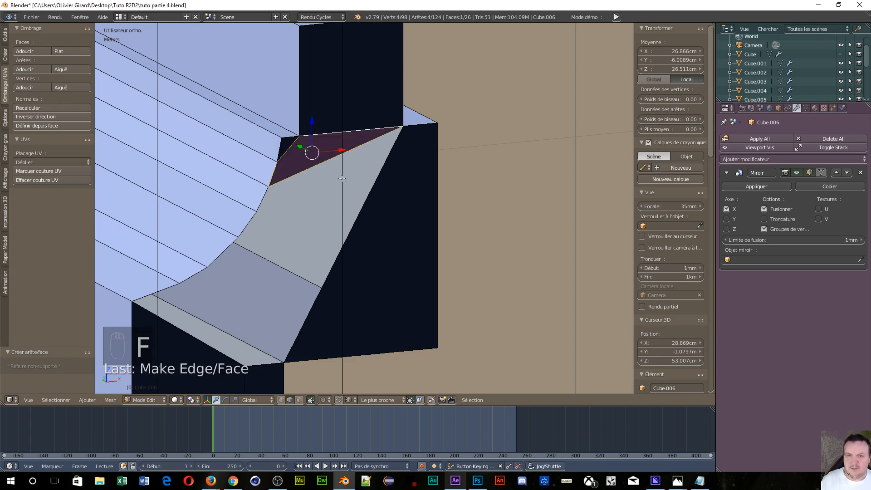
pyautogui.rightClick(255, 196)
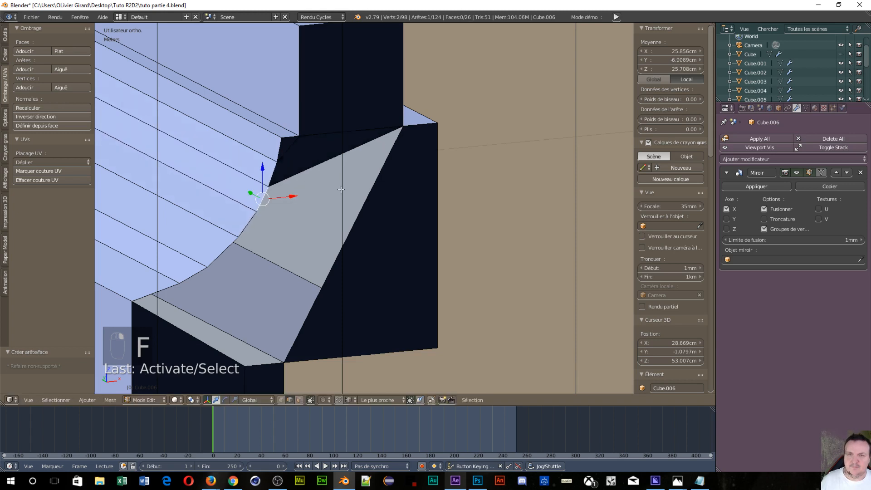
pyautogui.keyDown('shift'); pyautogui.rightClick(337, 155); pyautogui.keyUp('shift')
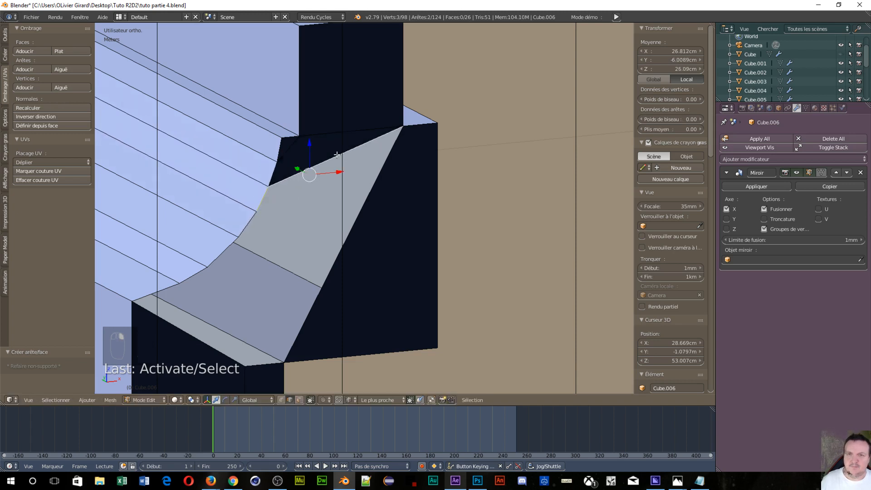
pyautogui.press('f')
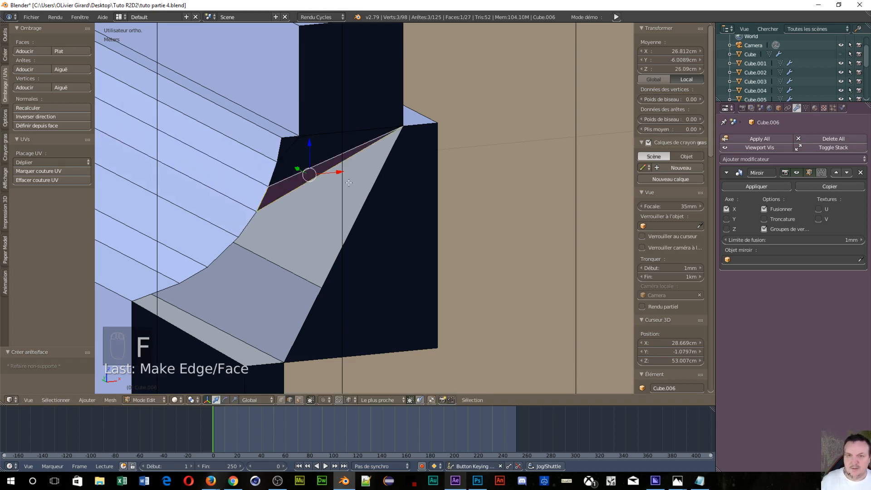
# Fill a four-sided end face between the long diagonal edge and the fourth curve segment
pyautogui.rightClick(369, 196)
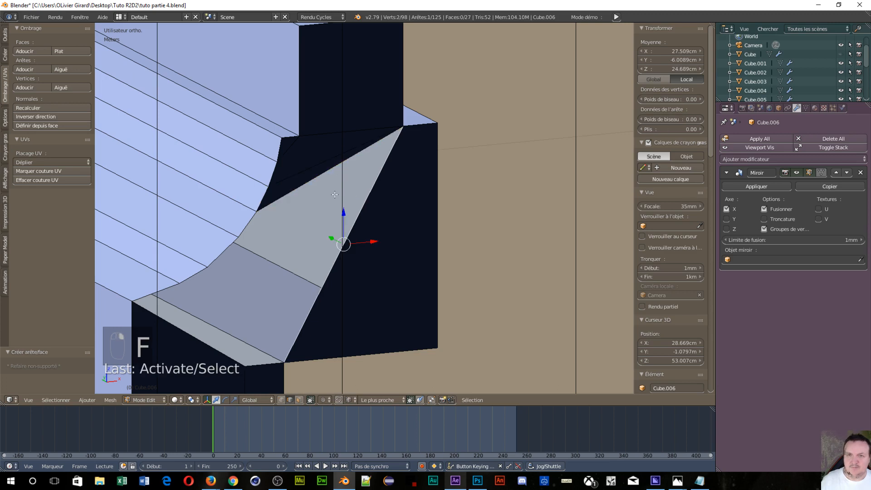
pyautogui.keyDown('shift'); pyautogui.rightClick(246, 229); pyautogui.keyUp('shift')
pyautogui.press('f')
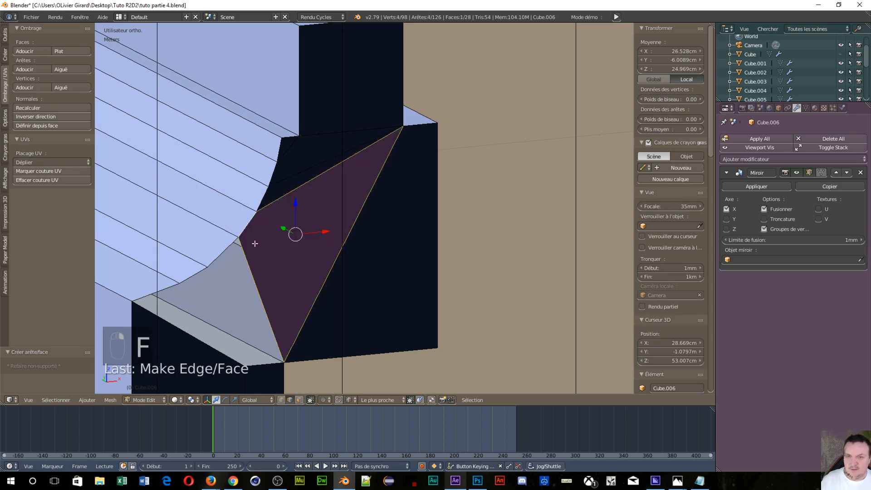
# Fill two triangles joining the next two lower curve segments to the middle section's inner bottom corner
pyautogui.rightClick(227, 253)
pyautogui.keyDown('shift'); pyautogui.rightClick(257, 301); pyautogui.keyUp('shift')
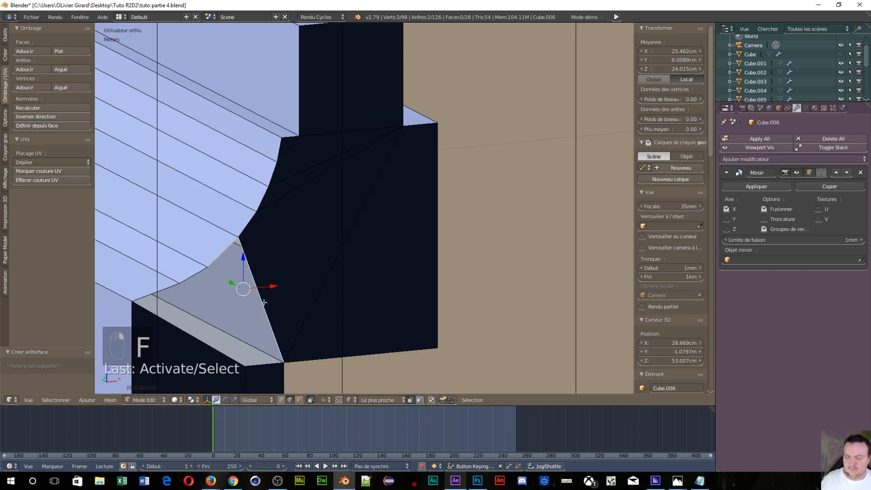
pyautogui.press('f')
pyautogui.rightClick(190, 278)
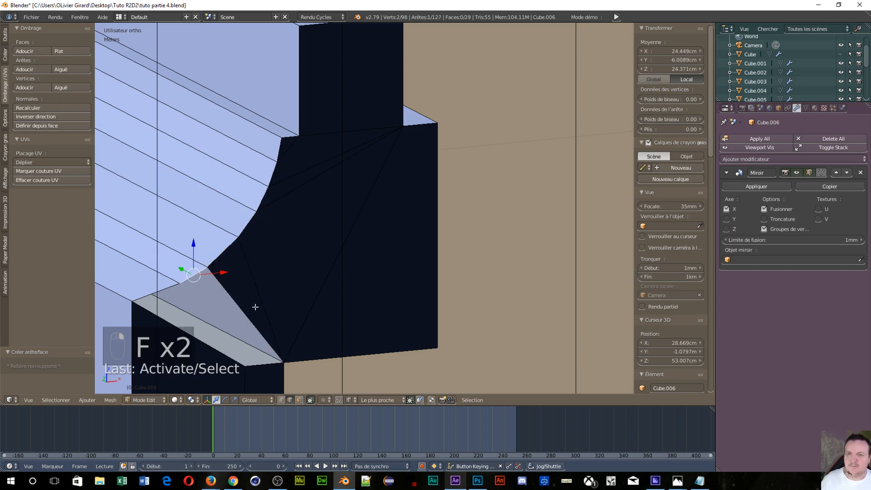
pyautogui.keyDown('shift'); pyautogui.rightClick(252, 311); pyautogui.keyUp('shift')
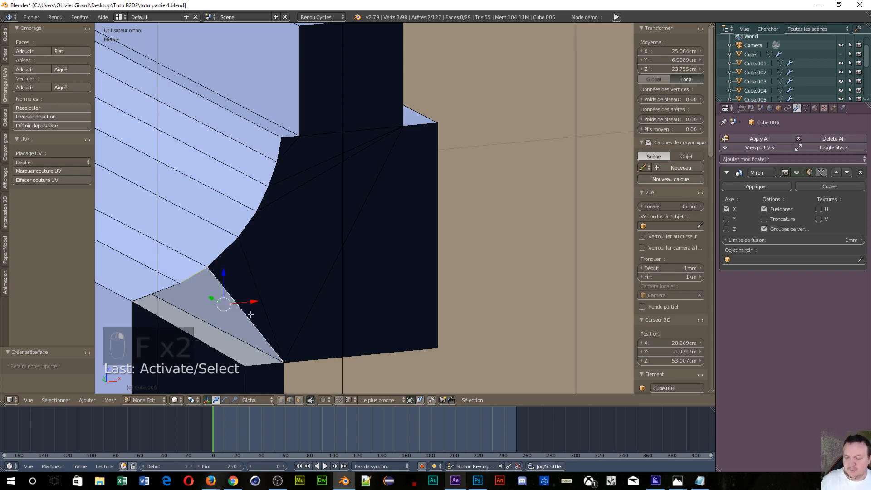
pyautogui.press('f')
# Close the remaining gap in the end cap between the lowest curve segment and the short edge atop the lower block
pyautogui.rightClick(174, 289)
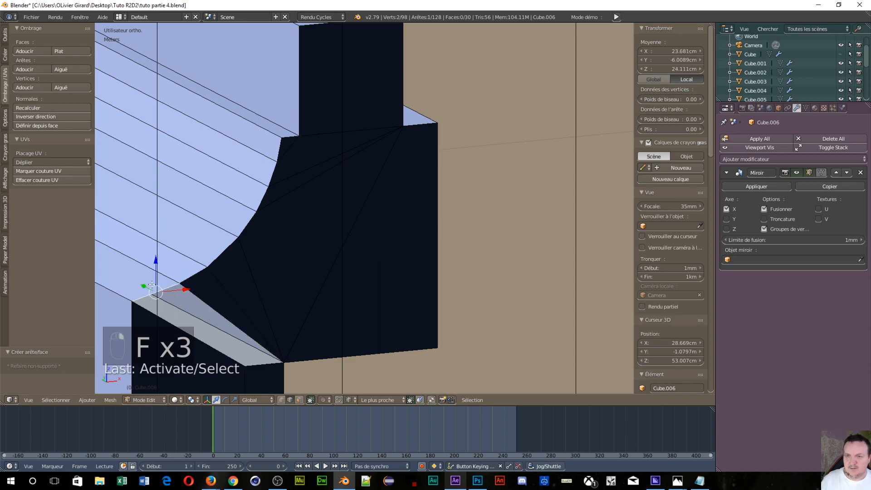
pyautogui.keyDown('shift'); pyautogui.rightClick(193, 336); pyautogui.keyUp('shift')
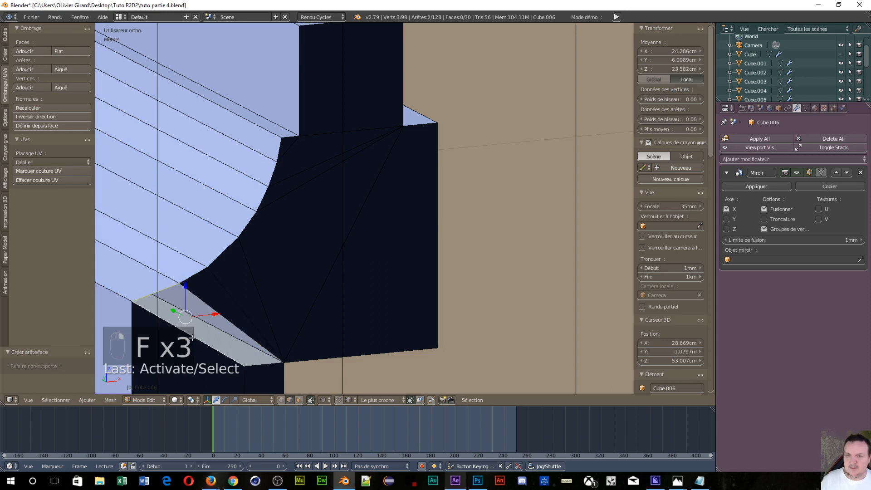
pyautogui.rightClick(268, 364)
pyautogui.keyDown('shift'); pyautogui.rightClick(160, 286); pyautogui.keyUp('shift')
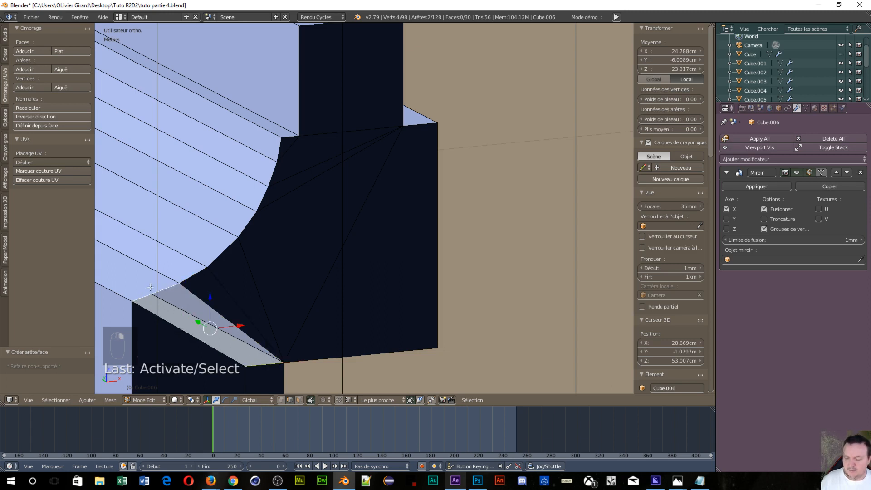
pyautogui.press('f')
# Fill the top block's end face on the opposite end of Cube.006 between its two vertical edges
pyautogui.scroll(-2, 150, 287)
pyautogui.moveTo(170, 310); pyautogui.dragTo(408, 247, button='middle')
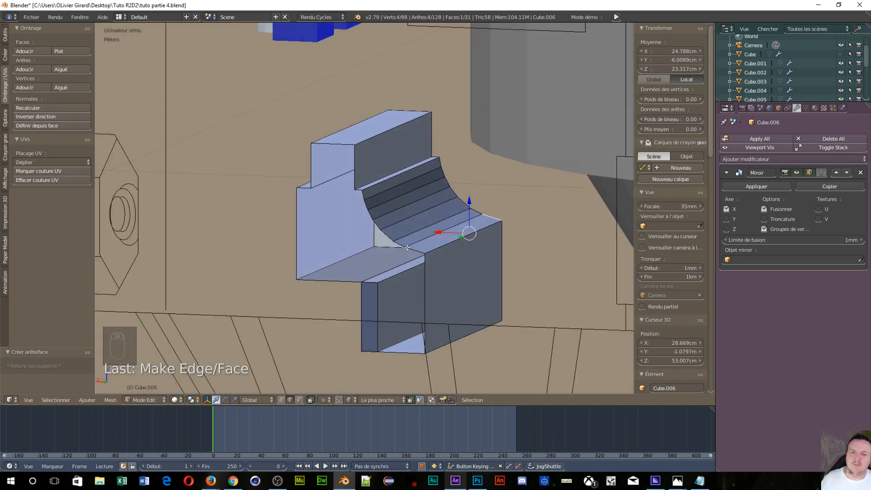
pyautogui.scroll(2, 412, 304)
pyautogui.moveTo(451, 201); pyautogui.dragTo(361, 151, button='middle')
pyautogui.rightClick(343, 123)
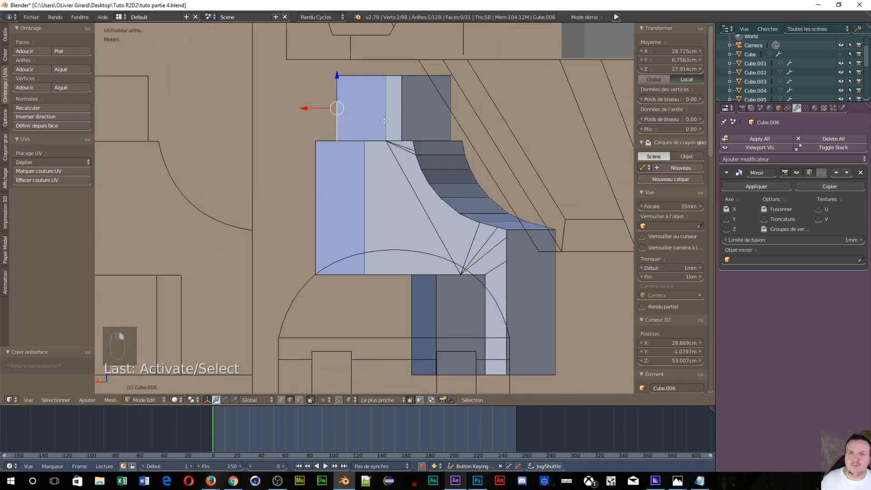
pyautogui.keyDown('shift'); pyautogui.rightClick(401, 115); pyautogui.keyUp('shift')
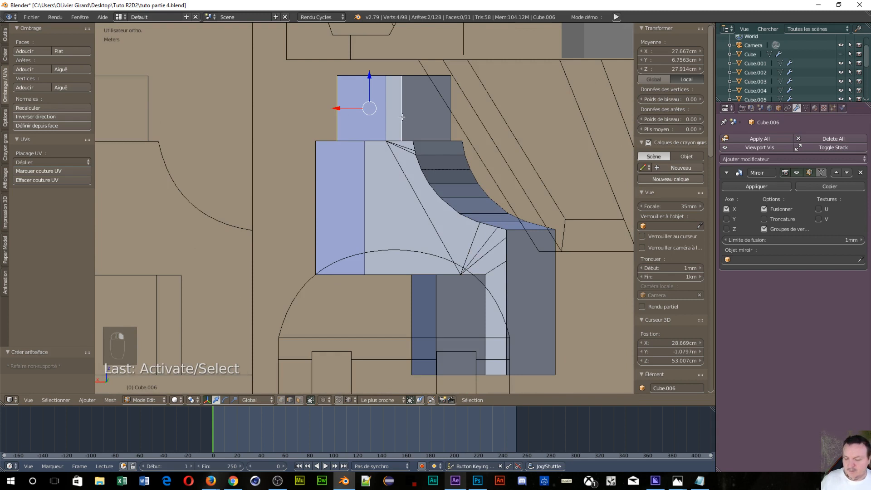
pyautogui.press('f')
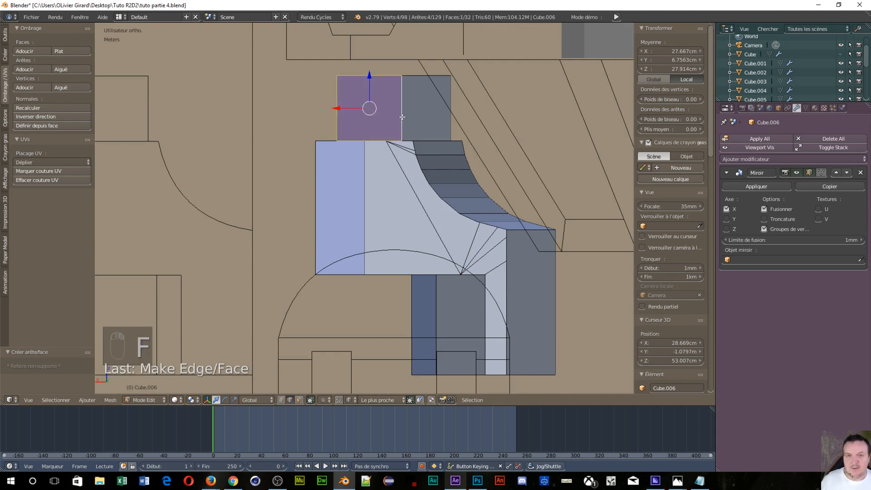
# Fill the middle section's open end face between its short outer top edge and its full bottom edge
pyautogui.click(330, 138)
pyautogui.keyDown('shift'); pyautogui.click(390, 278); pyautogui.keyUp('shift')
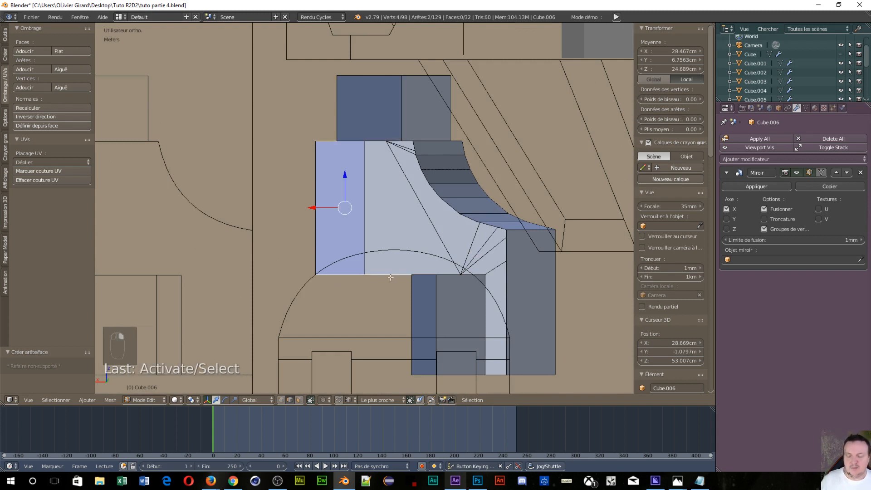
pyautogui.moveTo(390, 277); pyautogui.dragTo(418, 313, button='middle')
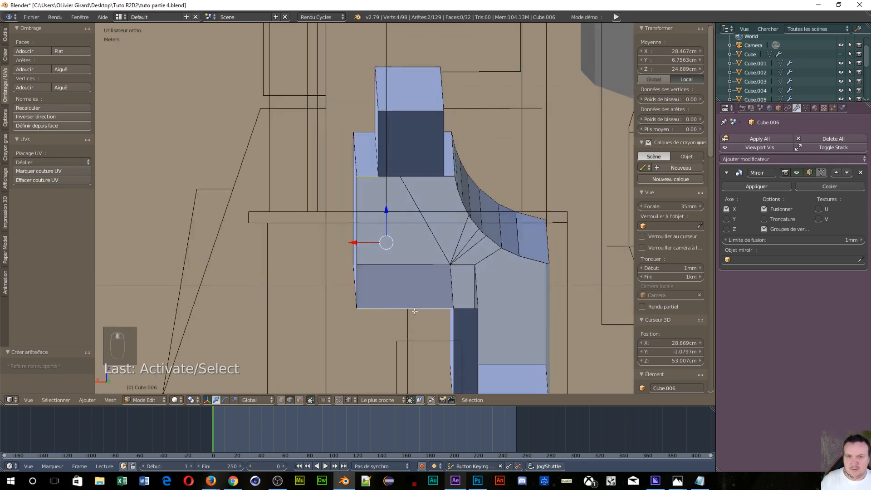
pyautogui.press('f')
pyautogui.moveTo(499, 258); pyautogui.dragTo(494, 255, button='middle')
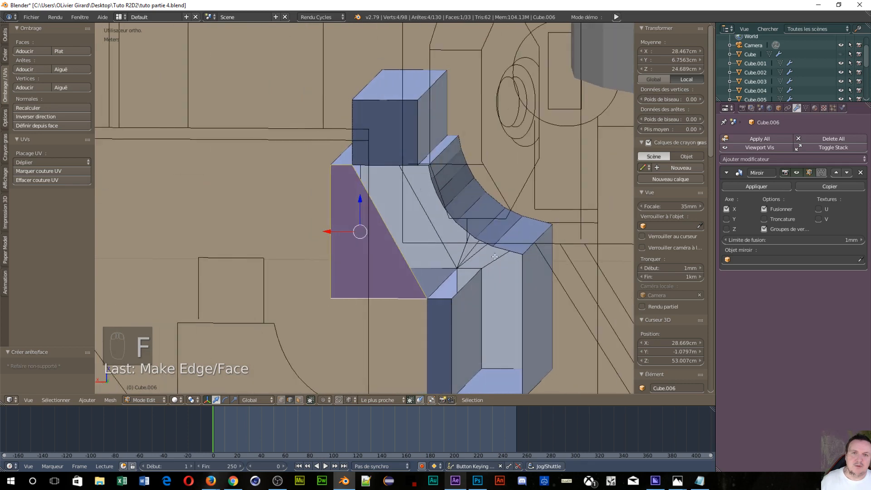
# Fill a small triangle between the short ledge edge beside the top block and the first curve segment
pyautogui.moveTo(447, 190); pyautogui.dragTo(445, 203, button='middle')
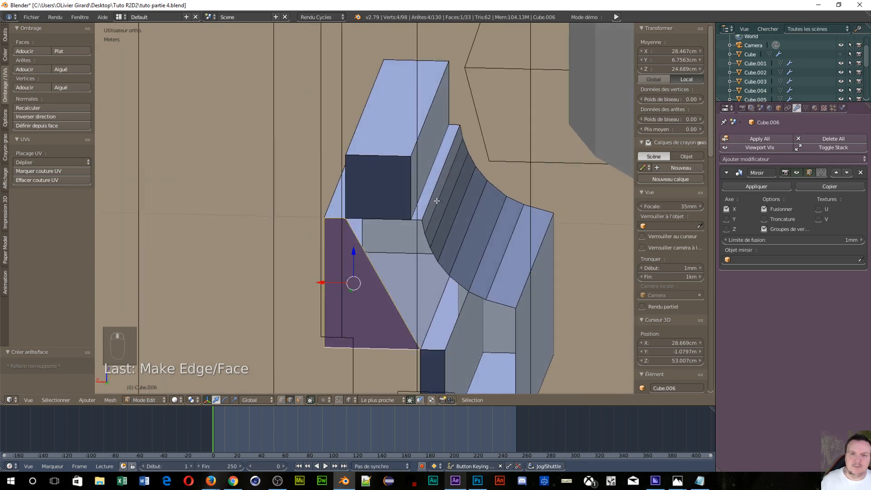
pyautogui.rightClick(417, 218)
pyautogui.keyDown('shift'); pyautogui.rightClick(423, 226); pyautogui.keyUp('shift')
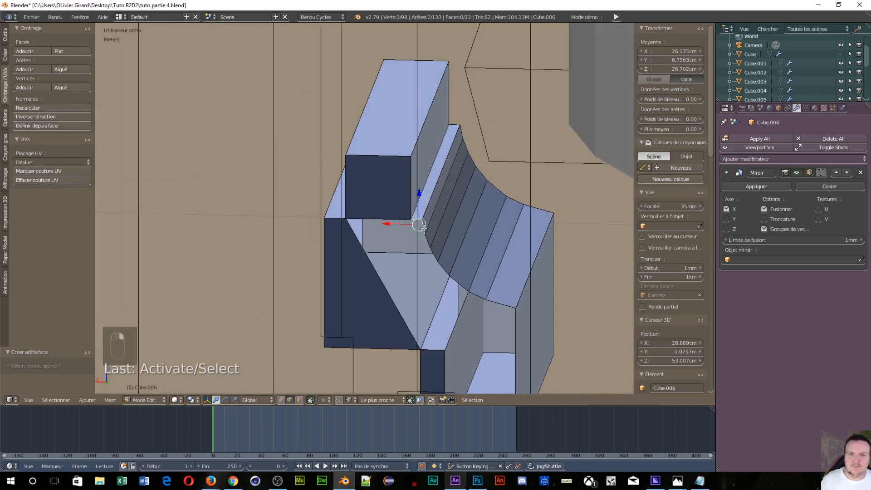
pyautogui.press('f')
pyautogui.moveTo(426, 230); pyautogui.dragTo(441, 170, button='middle')
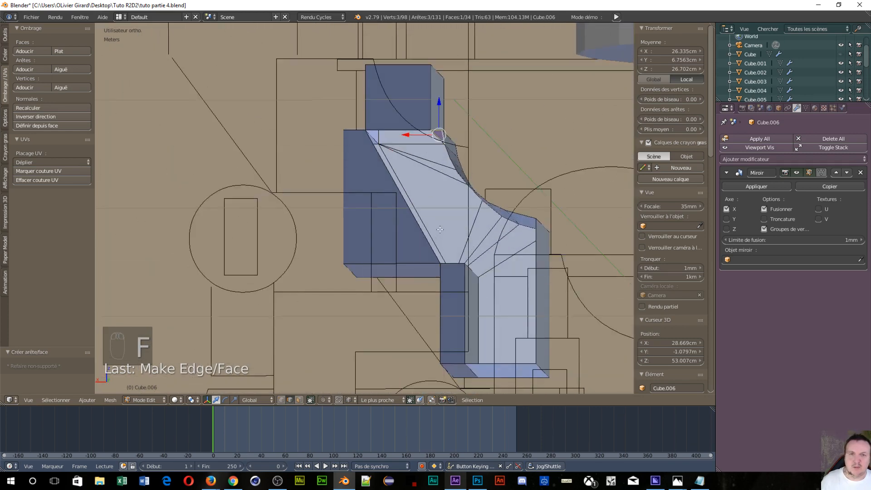
# Fill a four-sided face between the top block's bottom edge and the second curve segment, plus a triangle on the third curve segment
pyautogui.keyDown('shift'); pyautogui.rightClick(448, 155); pyautogui.keyUp('shift')
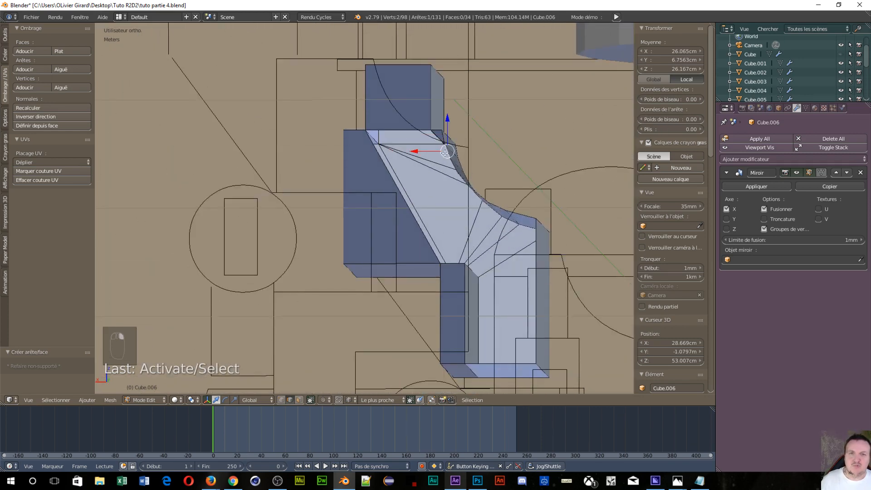
pyautogui.keyDown('shift'); pyautogui.rightClick(382, 130); pyautogui.keyUp('shift')
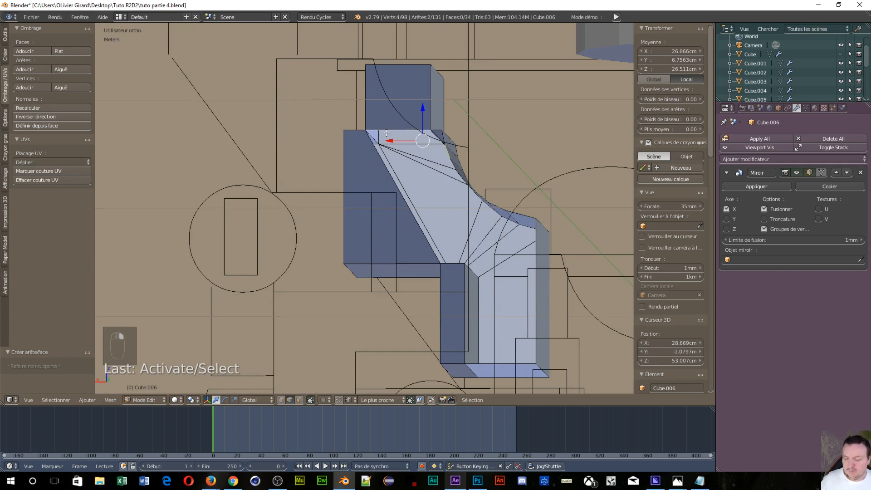
pyautogui.press('f')
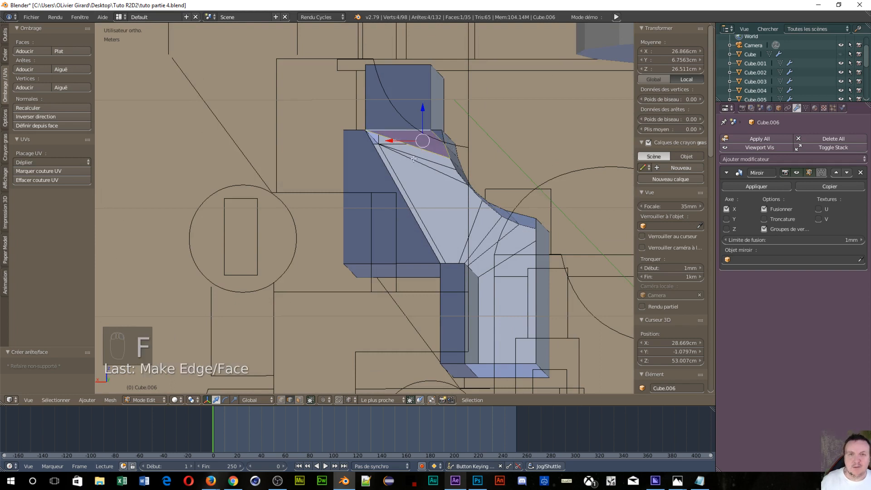
pyautogui.rightClick(452, 167)
pyautogui.keyDown('shift'); pyautogui.rightClick(433, 151); pyautogui.keyUp('shift')
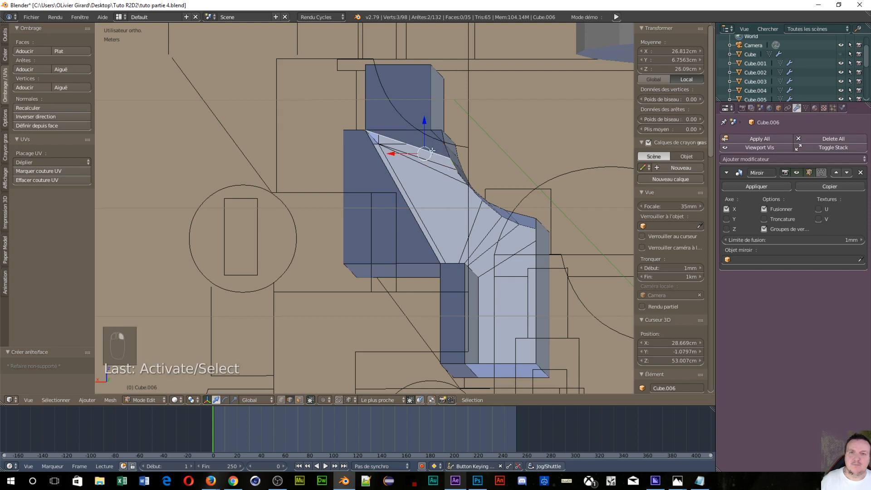
pyautogui.press('f')
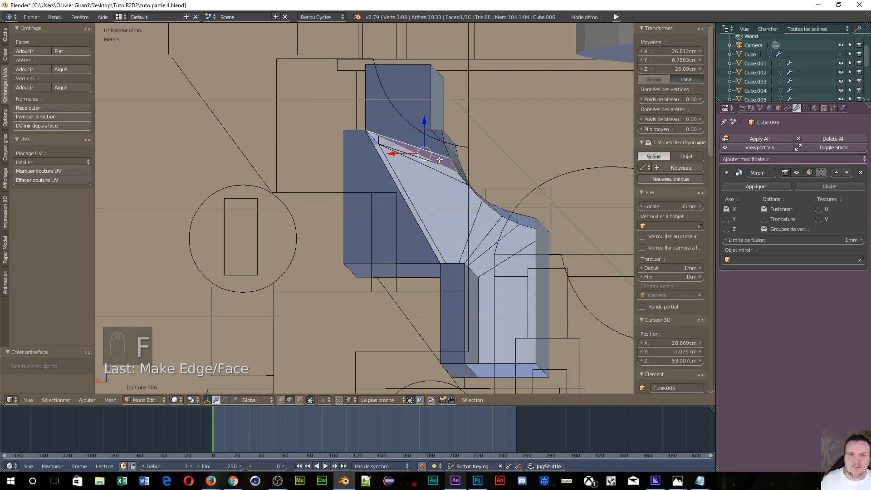
# Fill the large triangle between the last triangle's lower edge and the long diagonal edge of the end face
pyautogui.rightClick(441, 161)
pyautogui.keyDown('shift'); pyautogui.rightClick(385, 200); pyautogui.keyUp('shift')
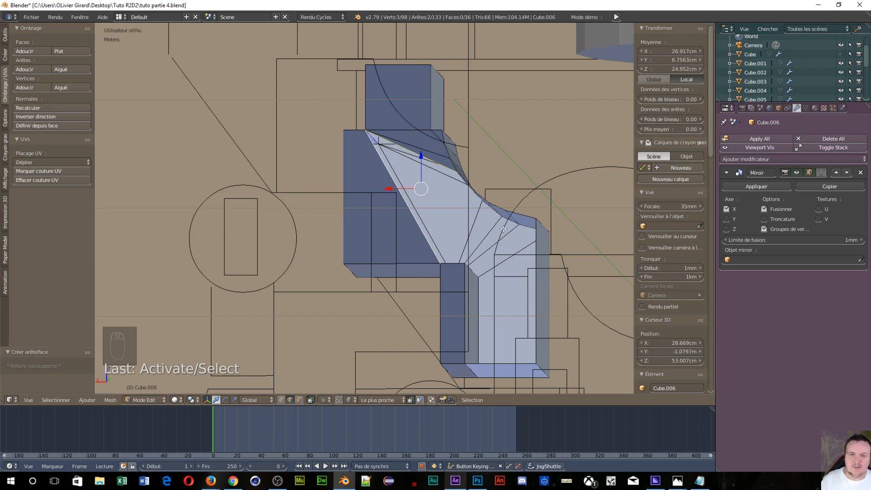
pyautogui.press('f')
pyautogui.moveTo(504, 229); pyautogui.dragTo(441, 229, button='middle')
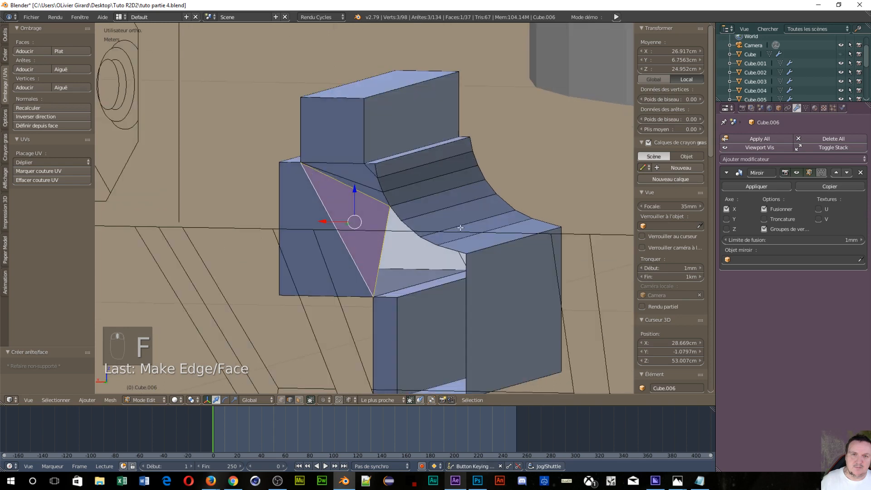
# Fill two narrow triangles joining the next two curve segments to the middle section's bottom corner at this end
pyautogui.rightClick(398, 219)
pyautogui.keyDown('shift'); pyautogui.rightClick(384, 245); pyautogui.keyUp('shift')
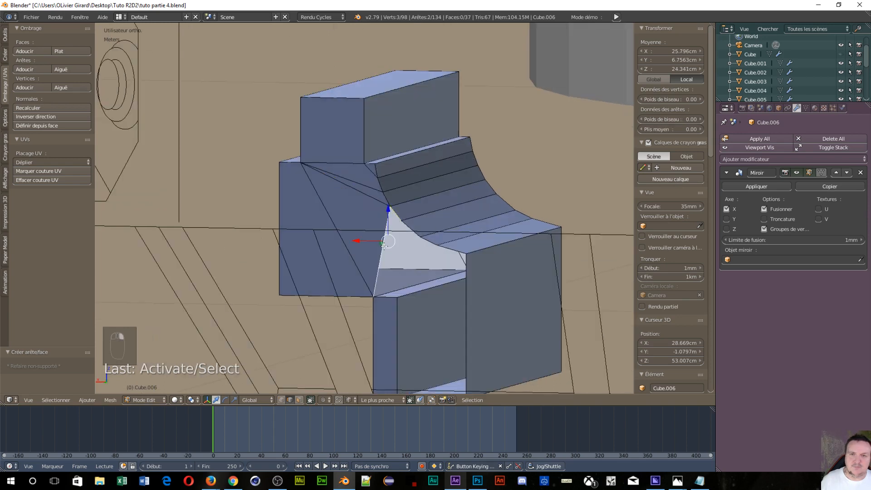
pyautogui.press('f')
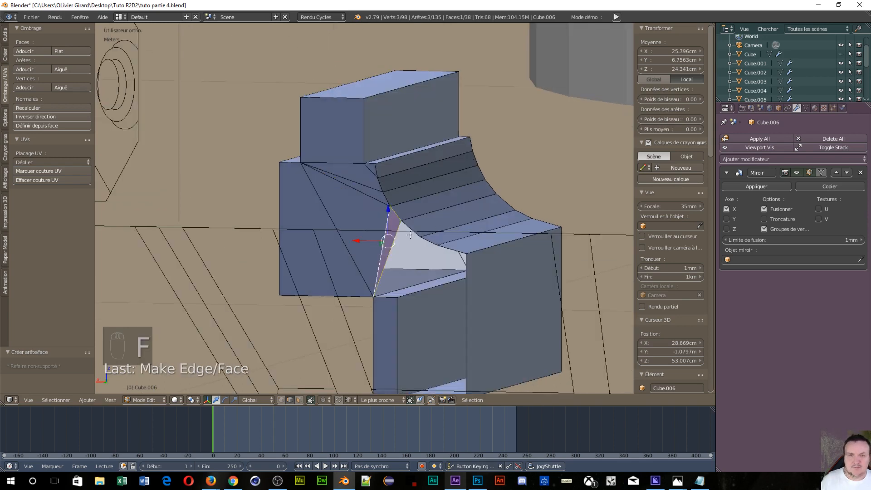
pyautogui.rightClick(411, 236)
pyautogui.keyDown('shift'); pyautogui.rightClick(392, 252); pyautogui.keyUp('shift')
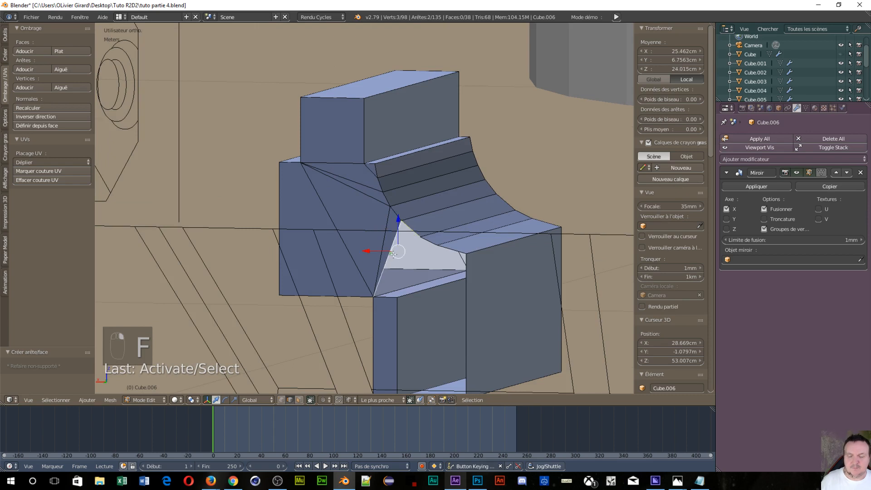
pyautogui.press('f')
# Fill one more triangle between the following curve segment and the edge running to the same bottom corner
pyautogui.rightClick(394, 252)
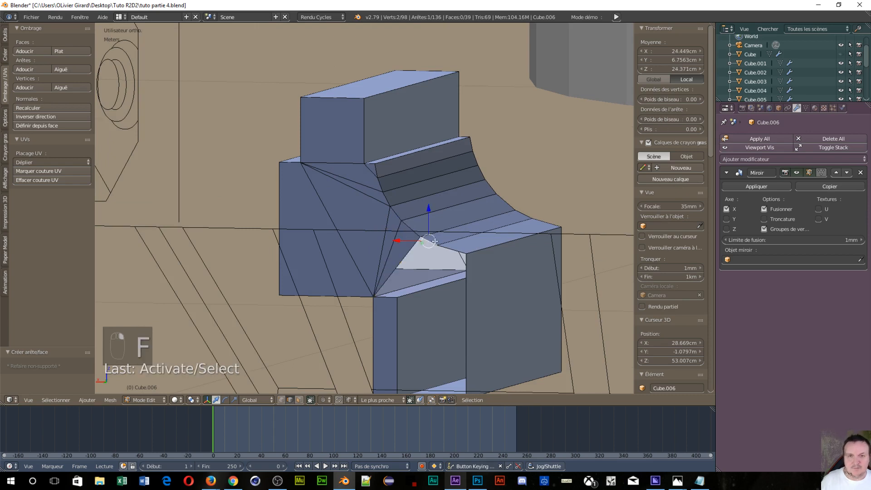
pyautogui.keyDown('shift'); pyautogui.rightClick(397, 262); pyautogui.keyUp('shift')
pyautogui.press('g')
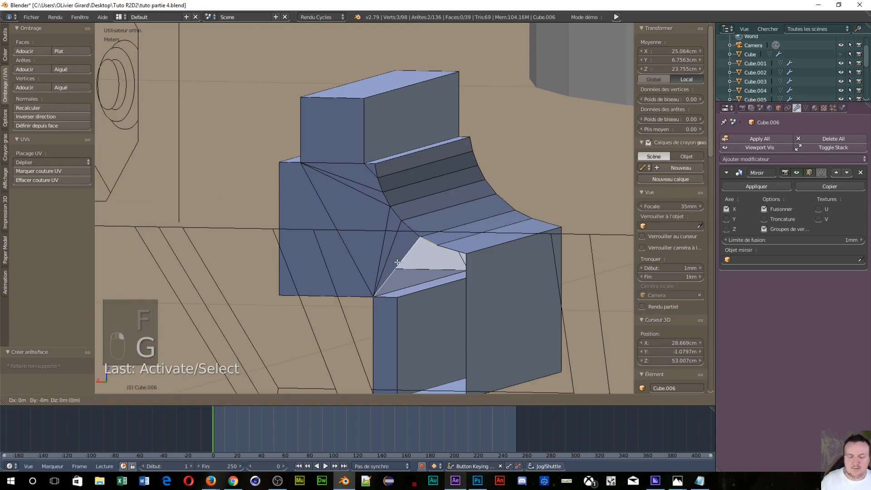
pyautogui.rightClick(431, 263)
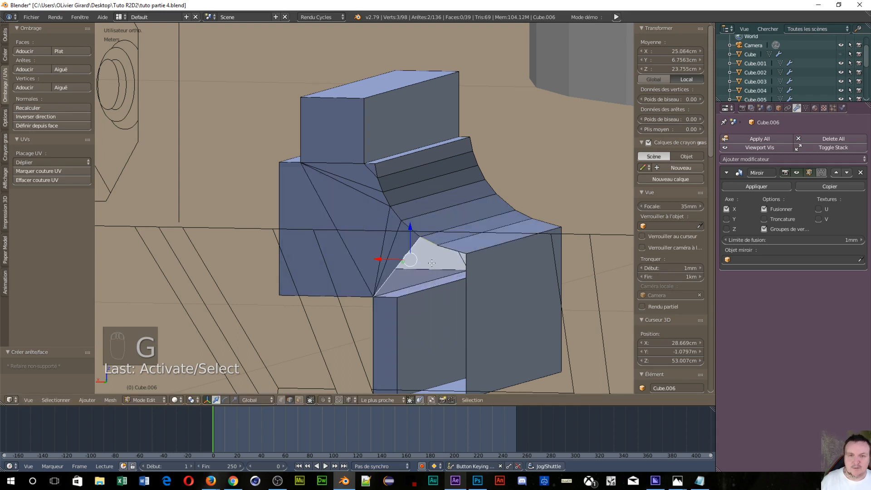
pyautogui.press('f')
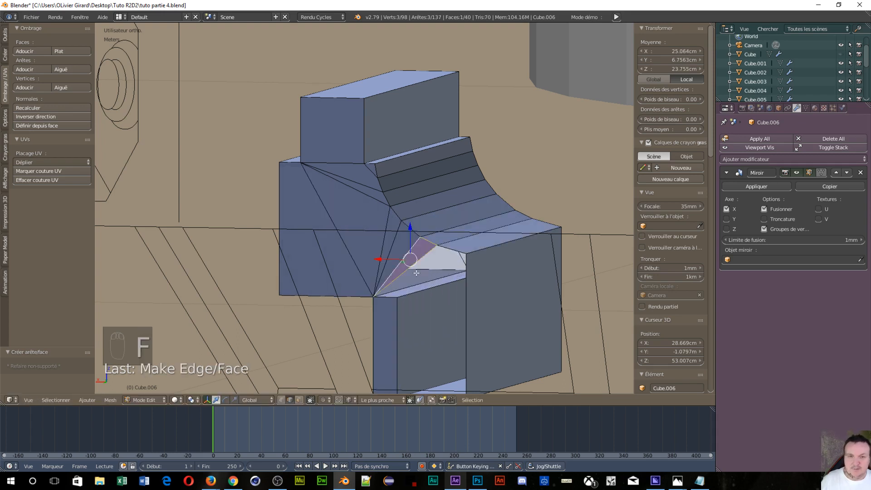
# Close the end between the lowest curve segment and the lower block's short top edge, and fill the lower block's end face between its vertical edges
pyautogui.rightClick(460, 249)
pyautogui.keyDown('shift'); pyautogui.rightClick(386, 298); pyautogui.keyUp('shift')
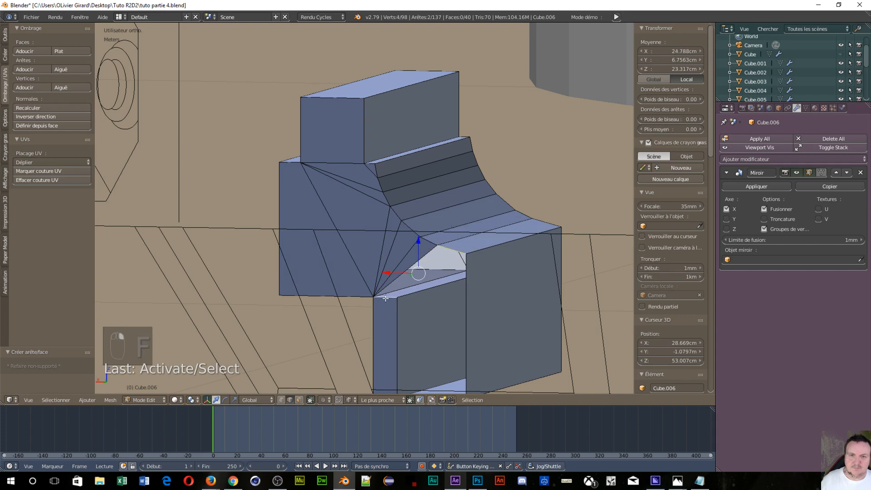
pyautogui.press('f')
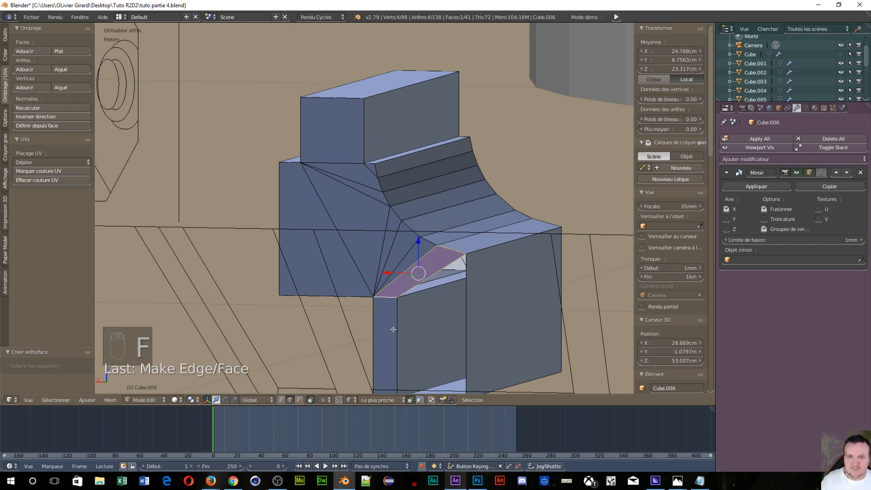
pyautogui.rightClick(393, 330)
pyautogui.keyDown('shift'); pyautogui.rightClick(468, 318); pyautogui.keyUp('shift')
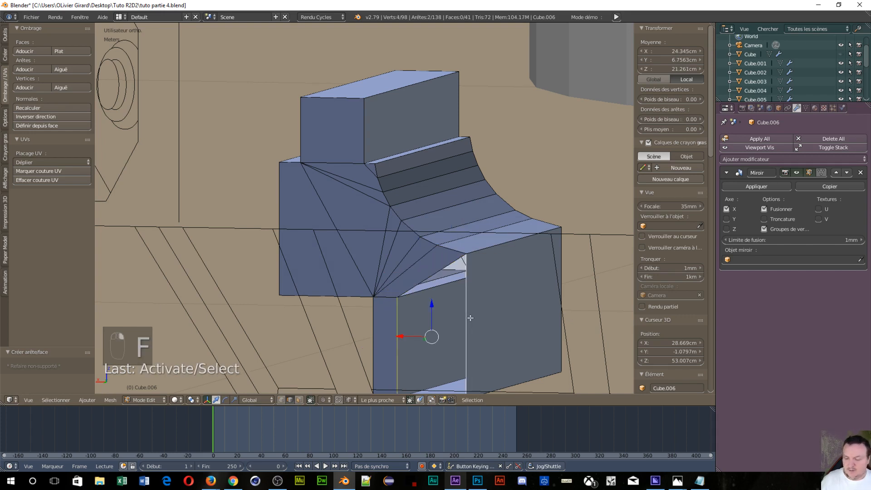
pyautogui.press('f')
# Scale the lower block's two vertical corner edges beneath the middle section by 0.963 along the Y axis
pyautogui.scroll(-2, 471, 318)
pyautogui.moveTo(399, 319); pyautogui.dragTo(520, 309, button='middle')
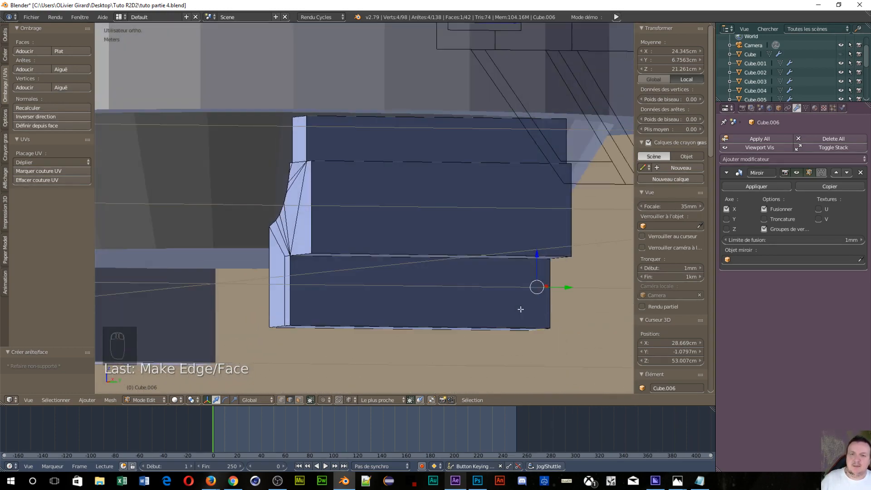
pyautogui.rightClick(289, 297)
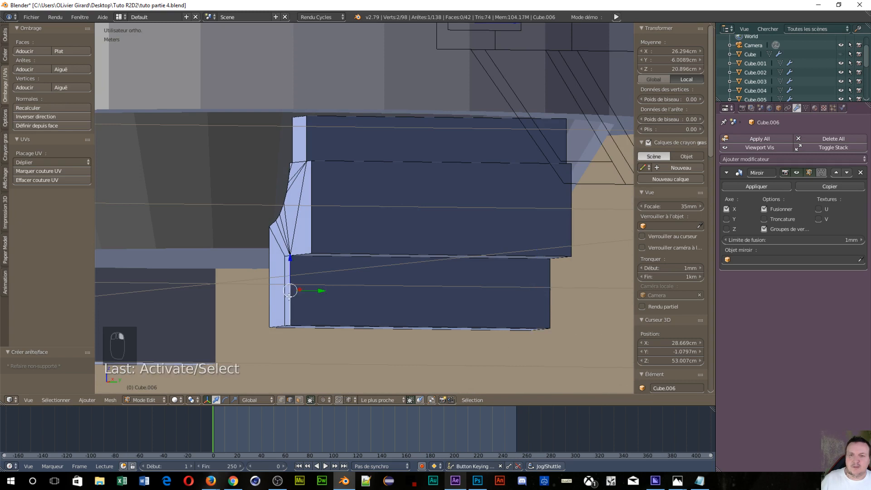
pyautogui.keyDown('shift'); pyautogui.rightClick(548, 315); pyautogui.keyUp('shift')
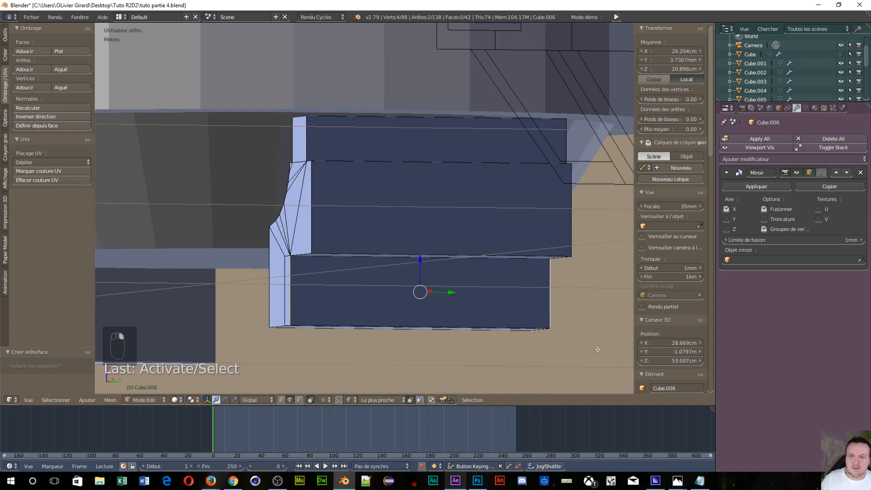
pyautogui.press('s')
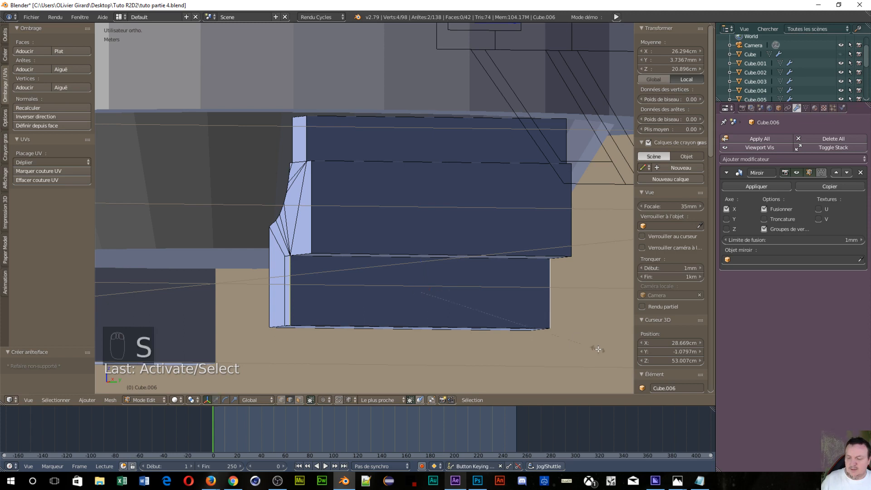
pyautogui.press('y')
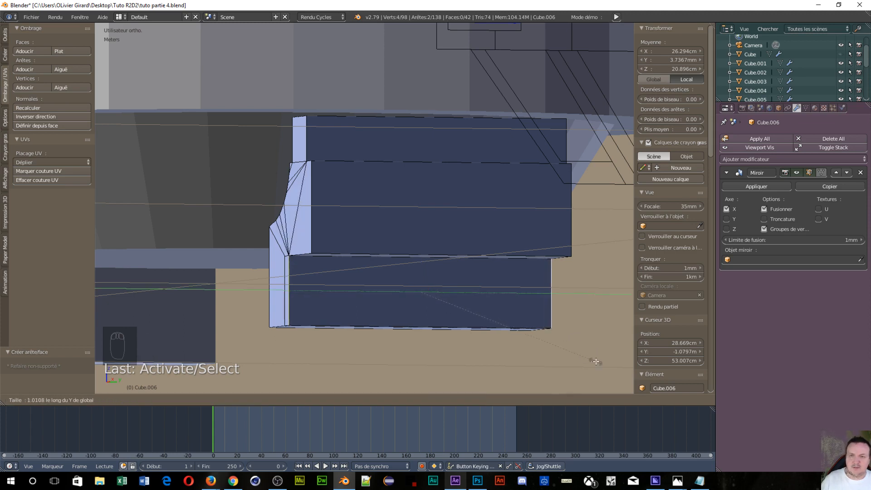
pyautogui.click(587, 360)
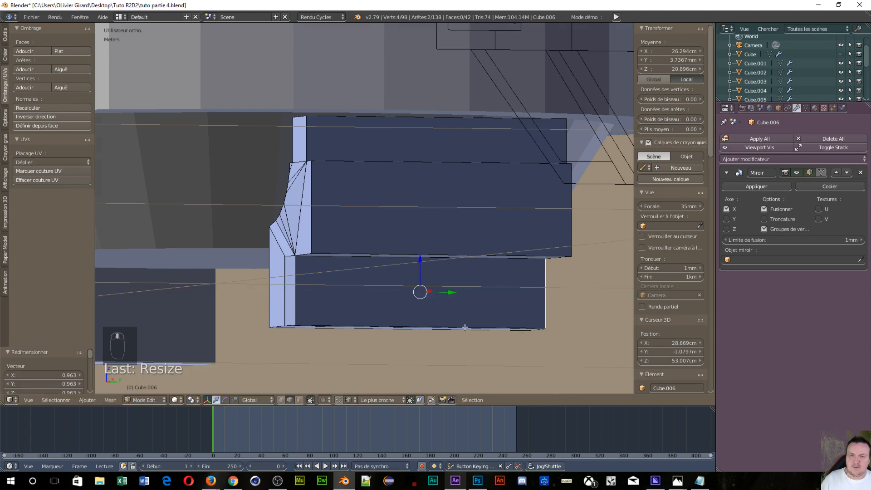
# Scale the same two vertical edges of the lower block by 1.014 along the Y axis
pyautogui.moveTo(587, 359); pyautogui.dragTo(452, 318, button='middle')
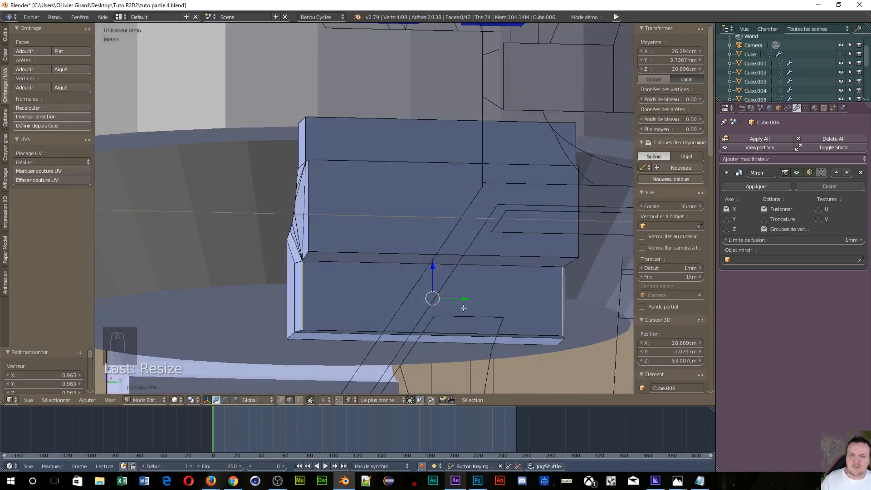
pyautogui.press('s')
pyautogui.press('y')
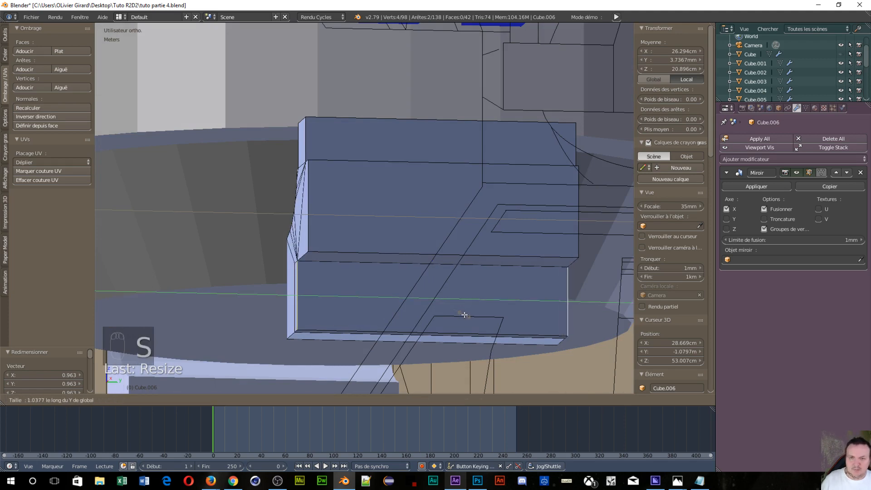
pyautogui.click(461, 313)
pyautogui.moveTo(461, 313); pyautogui.dragTo(490, 326, button='middle')
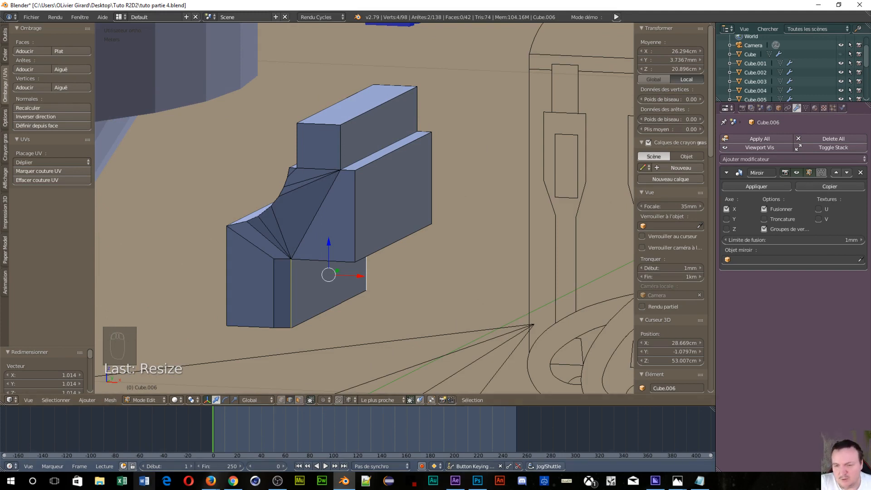
# Switch to Firefox and open the R2-D2.png reference image to examine the lower legs
pyautogui.moveTo(203, 482)
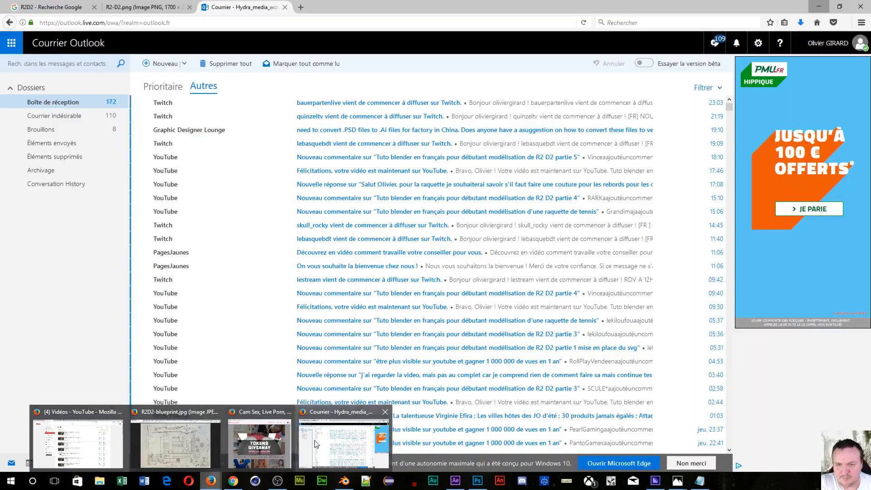
pyautogui.click(316, 443)
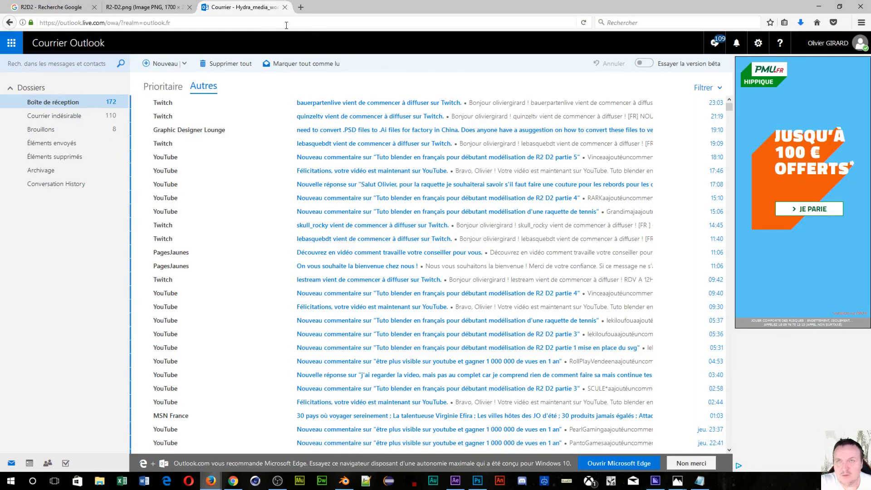
pyautogui.click(145, 7)
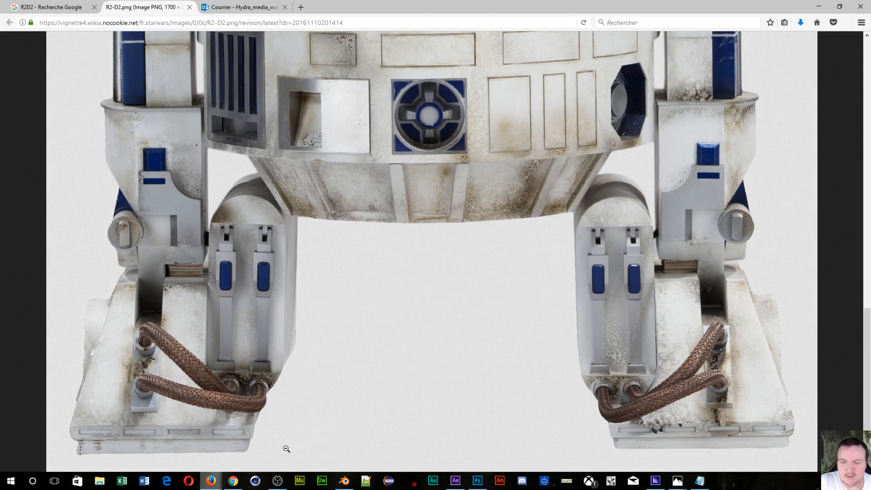
# Switch back to Blender and undo the last two scalings of the lower block's vertical corner edges
pyautogui.click(344, 480)
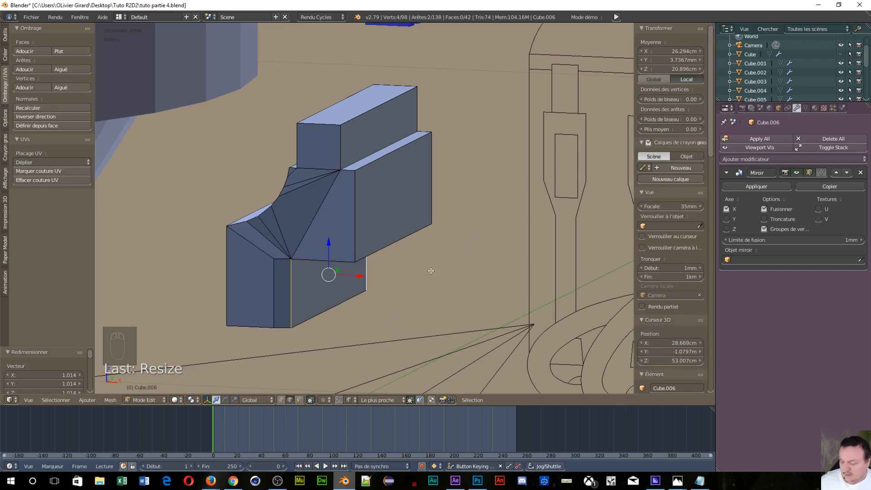
pyautogui.hotkey('ctrl', 'z')
pyautogui.hotkey('ctrl', 'z')
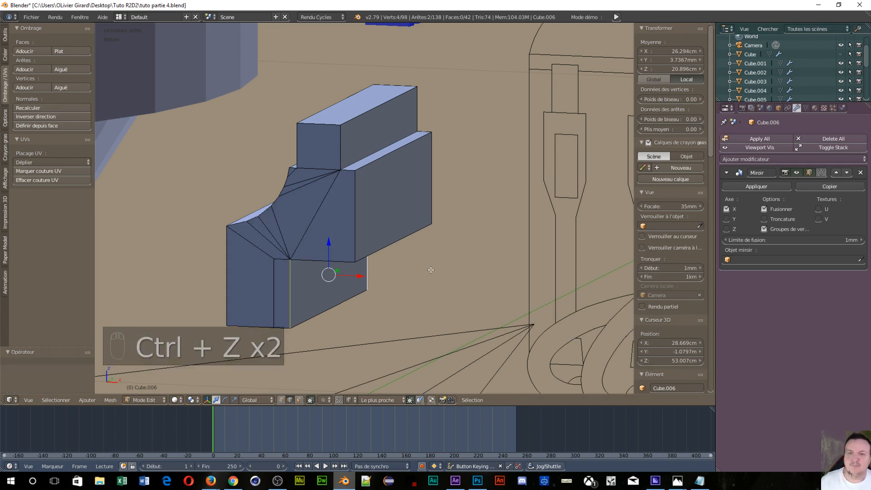
# Extrude the lower block's two vertical corner edges in place and scale the new edges by 0.957 along the Y axis
pyautogui.moveTo(449, 288)
pyautogui.mouseDown(button='middle')
pyautogui.moveTo(387, 279)
pyautogui.moveTo(370, 287)
pyautogui.moveTo(407, 289)
pyautogui.moveTo(449, 274)
pyautogui.mouseUp(button='middle')
pyautogui.scroll(3, 284, 263)
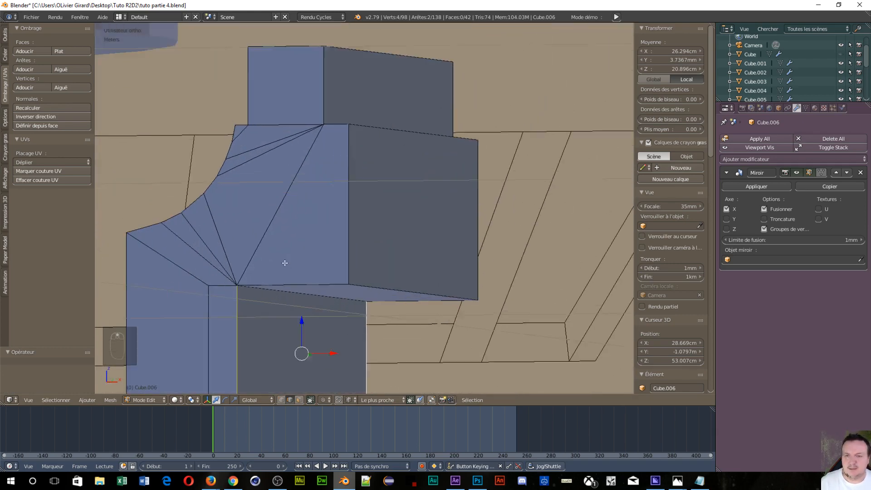
pyautogui.scroll(1, 284, 264)
pyautogui.keyDown('shift'); pyautogui.moveTo(287, 305); pyautogui.dragTo(451, 184, button='middle'); pyautogui.keyUp('shift')
pyautogui.scroll(2, 429, 192)
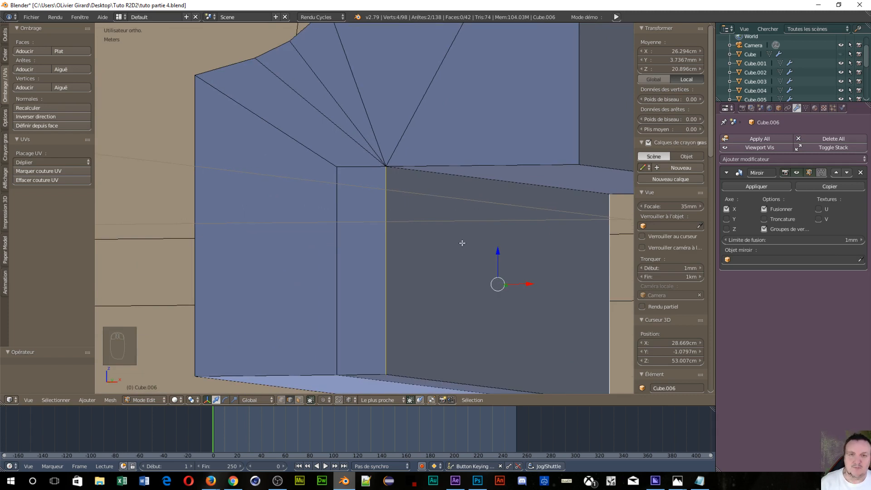
pyautogui.press('e')
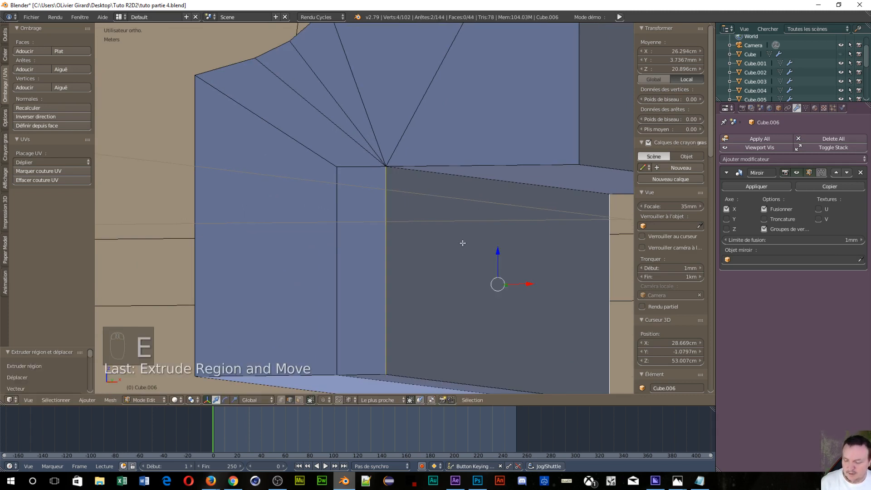
pyautogui.press('s')
pyautogui.press('y')
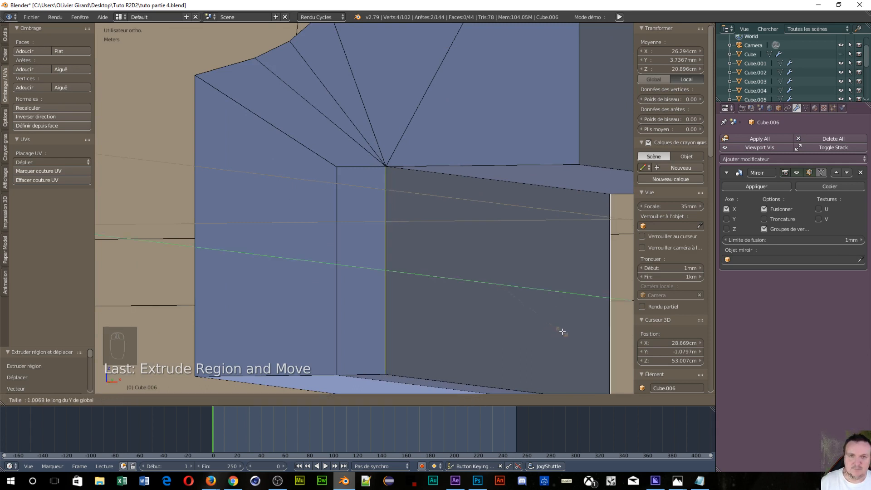
pyautogui.click(558, 331)
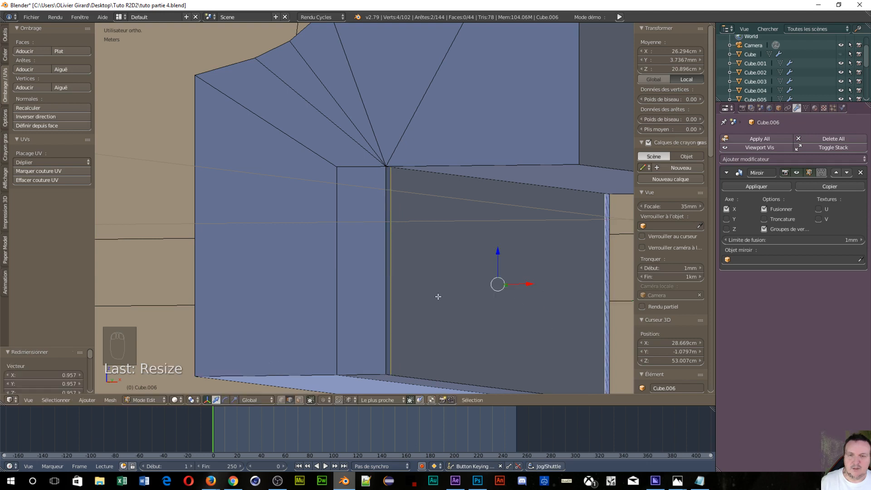
# Try to create a face from both inset vertical edges together with the neighbouring vertical edge of the lower block's end
pyautogui.keyDown('shift'); pyautogui.rightClick(332, 289); pyautogui.keyUp('shift')
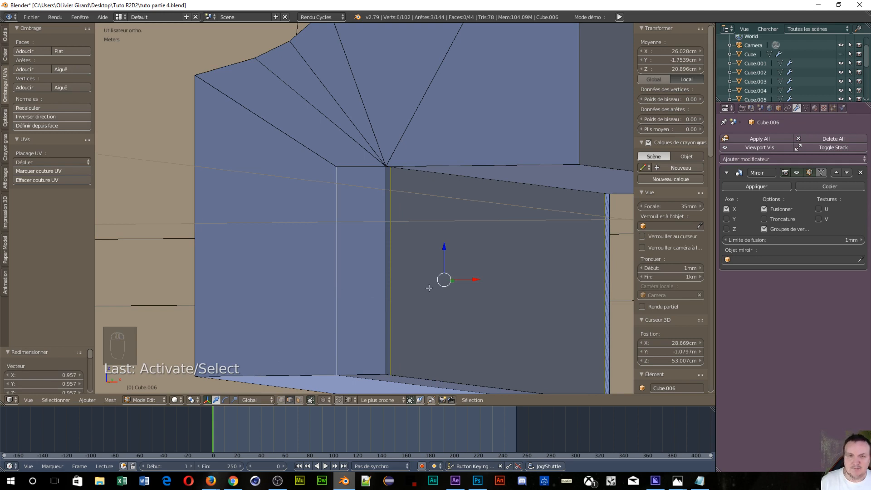
pyautogui.press('f')
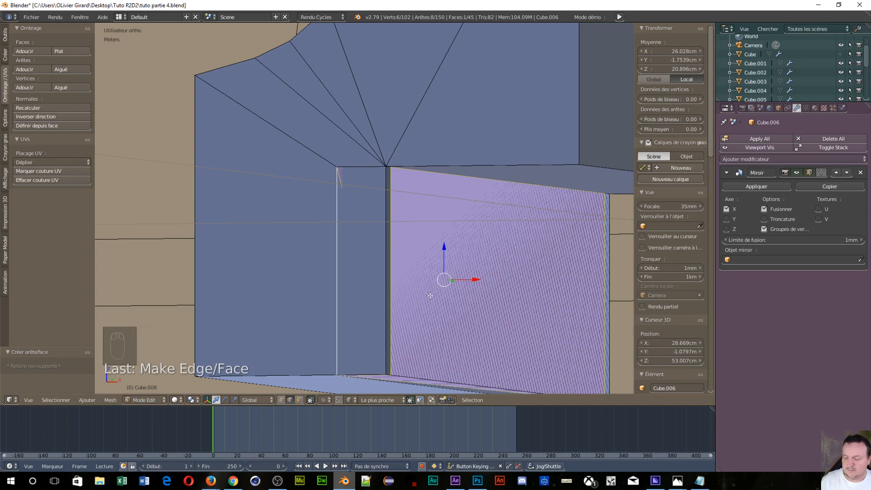
pyautogui.hotkey('ctrl', 'z')
# Fill a face between the near inset vertical edge and the neighbouring vertical edge of the lower block's end
pyautogui.rightClick(394, 296)
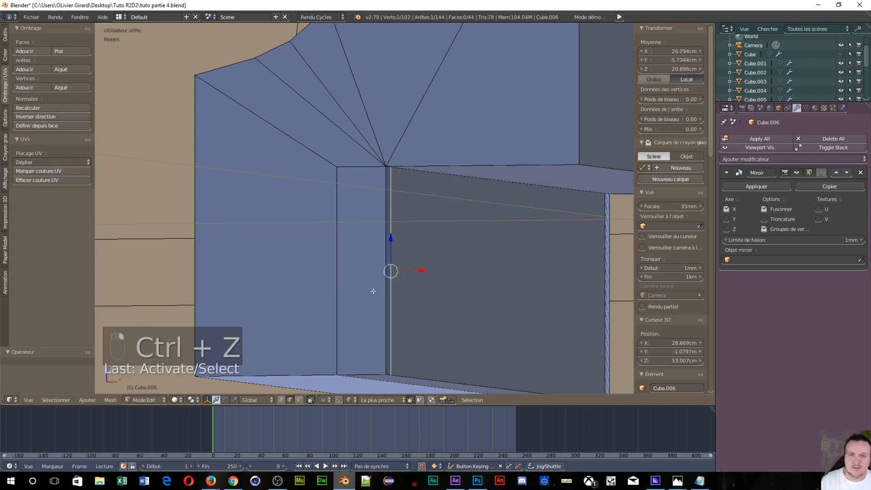
pyautogui.keyDown('shift'); pyautogui.rightClick(336, 292); pyautogui.keyUp('shift')
pyautogui.press('f')
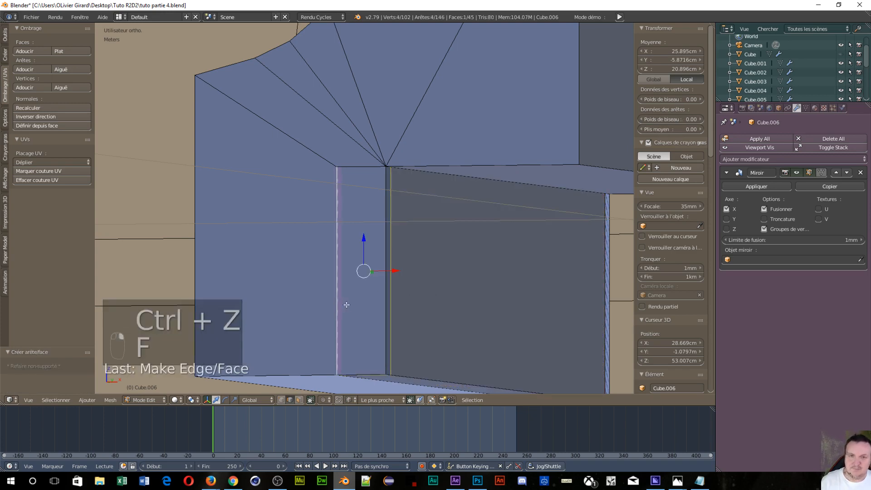
# Delete the original vertical corner edge in front of the new slanted face on the lower block
pyautogui.rightClick(384, 282)
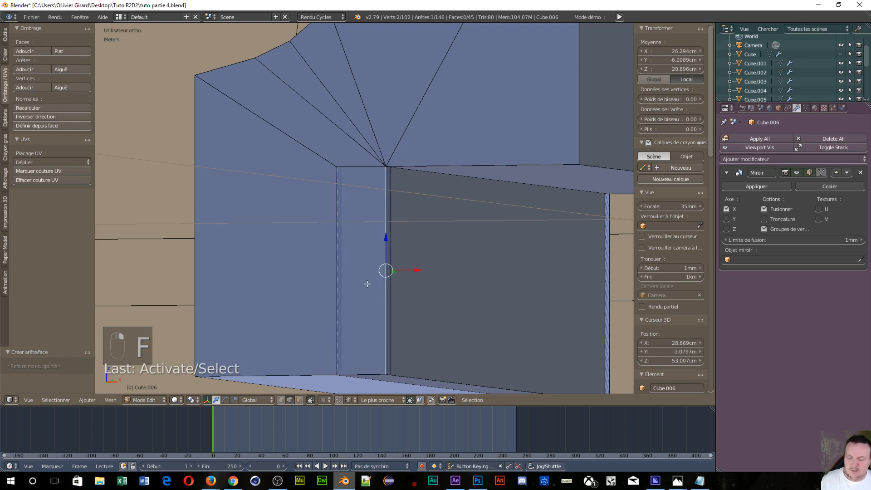
pyautogui.press('x')
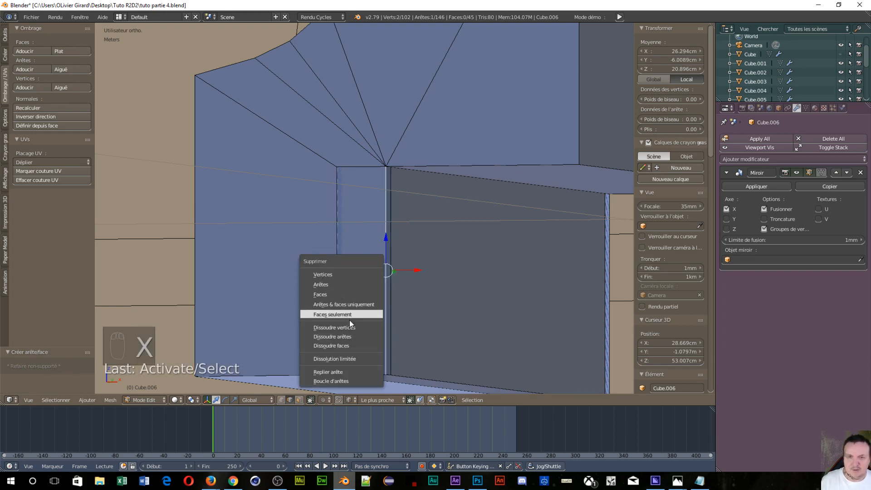
pyautogui.click(349, 334)
pyautogui.press('x')
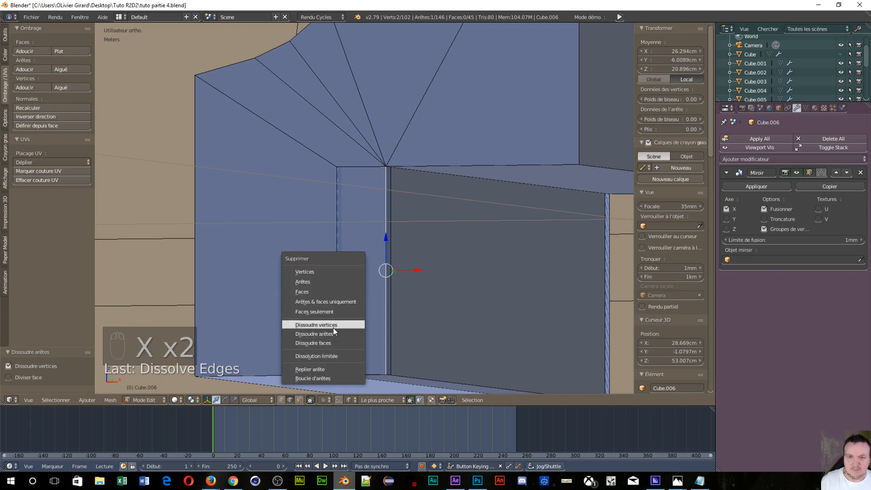
pyautogui.press('Escape')
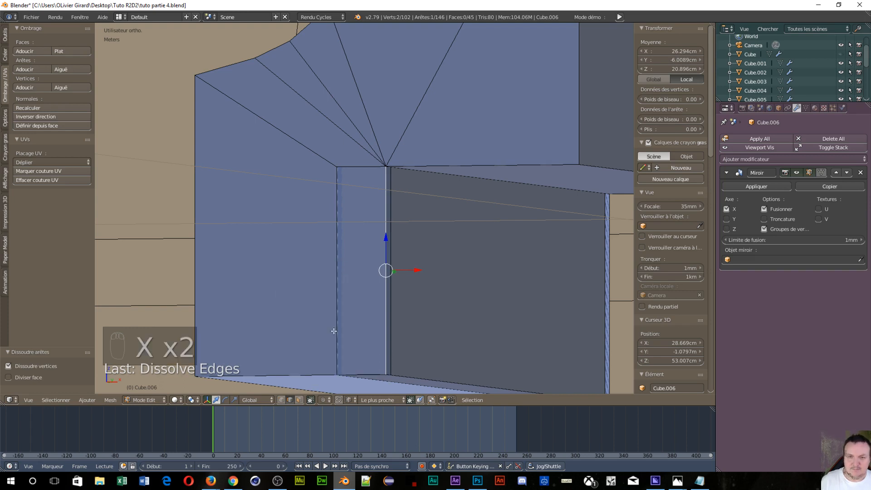
pyautogui.press('x')
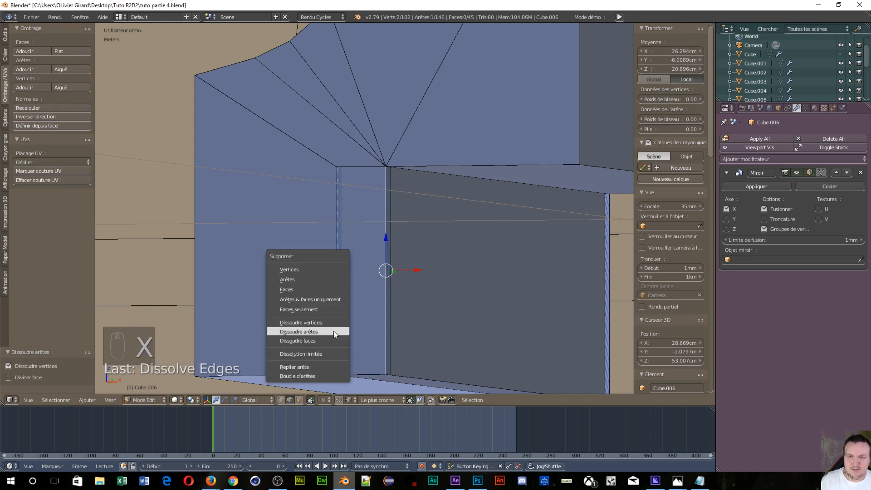
pyautogui.click(315, 279)
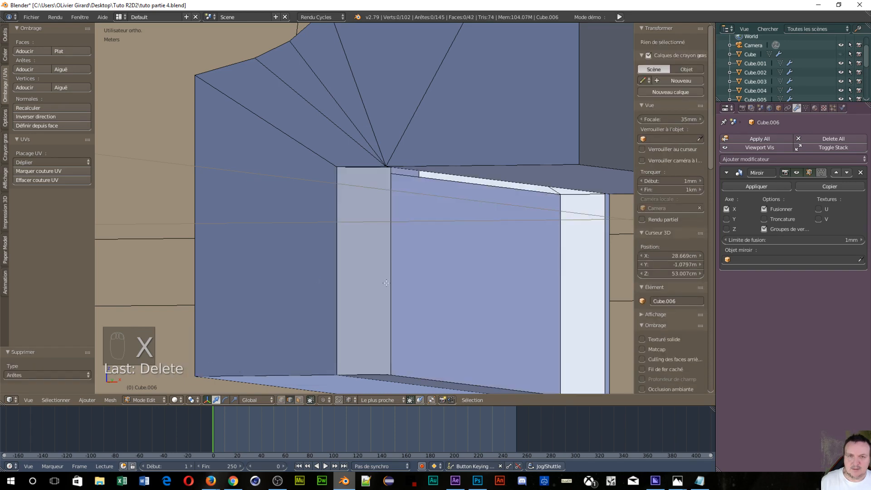
# Delete the two short bottom edges at the near corner of the lower block beneath the slanted face
pyautogui.scroll(8, 547, 292)
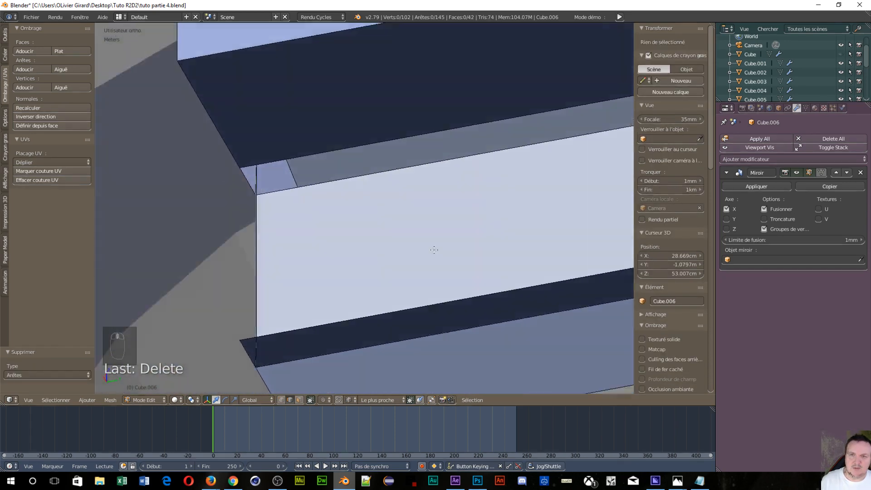
pyautogui.moveTo(434, 249); pyautogui.dragTo(526, 301, button='middle')
pyautogui.scroll(-3, 507, 288)
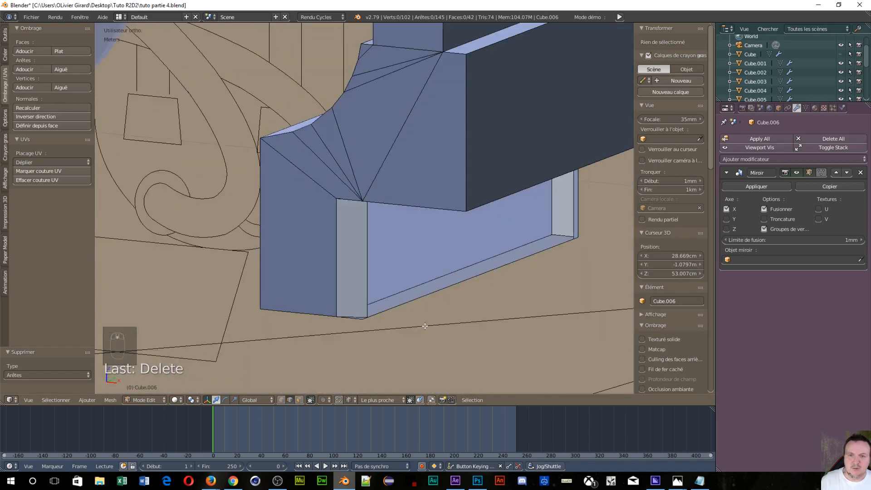
pyautogui.moveTo(426, 325); pyautogui.dragTo(424, 346, button='middle')
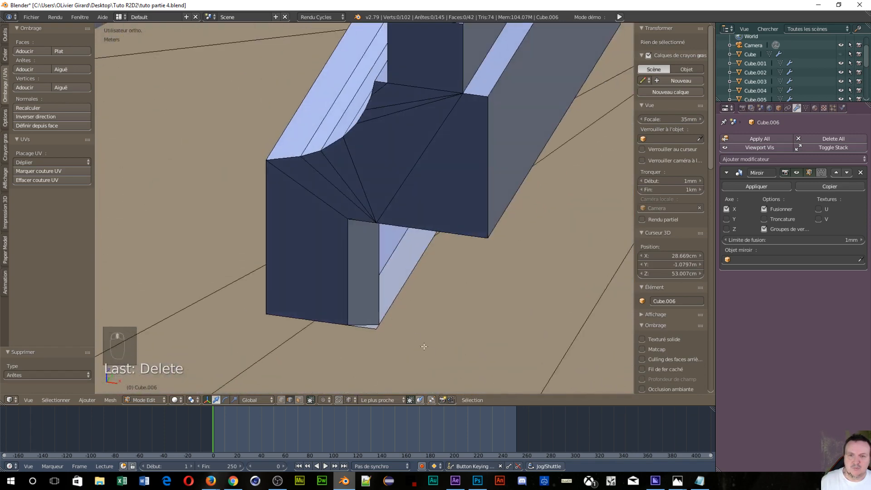
pyautogui.rightClick(368, 329)
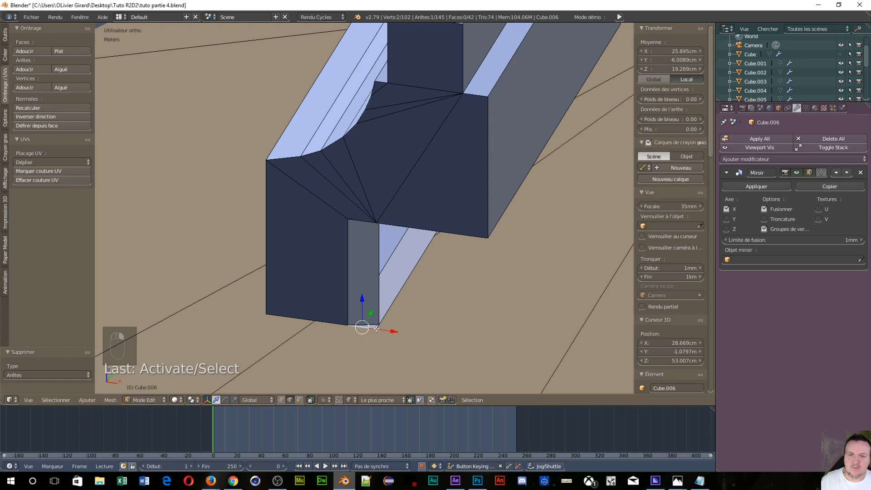
pyautogui.scroll(3, 395, 358)
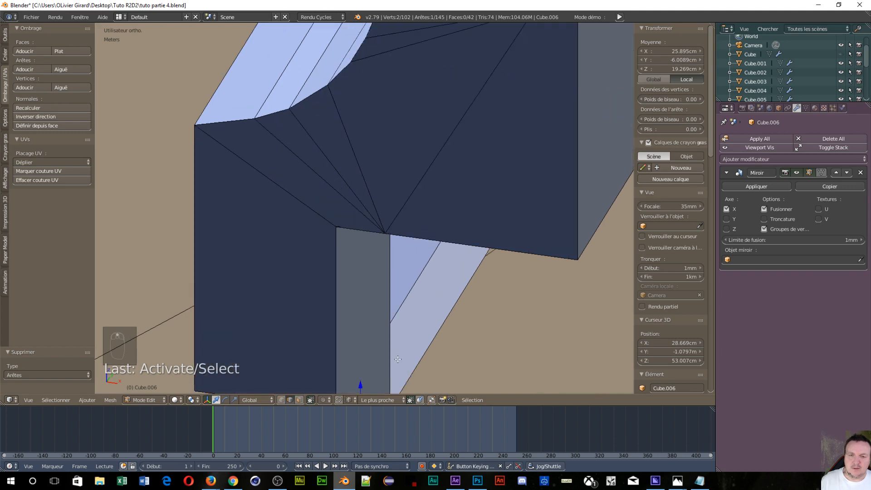
pyautogui.scroll(-2, 396, 358)
pyautogui.scroll(1, 396, 358)
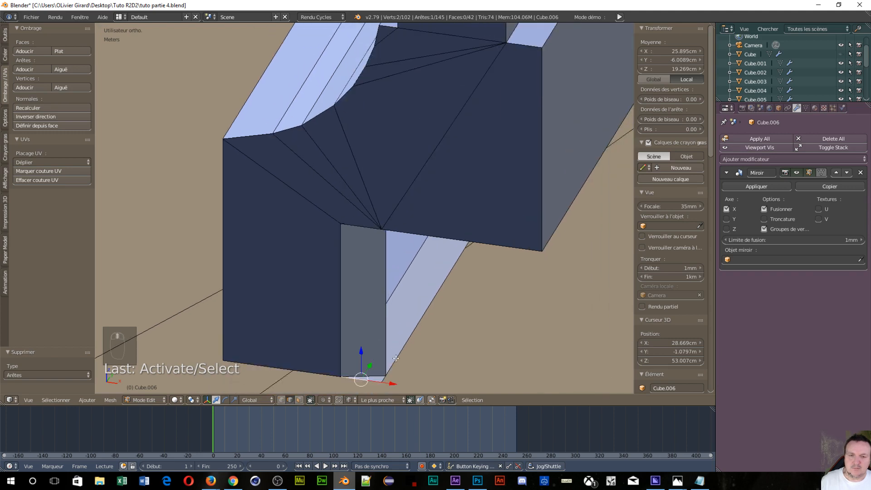
pyautogui.keyDown('shift'); pyautogui.rightClick(384, 381); pyautogui.keyUp('shift')
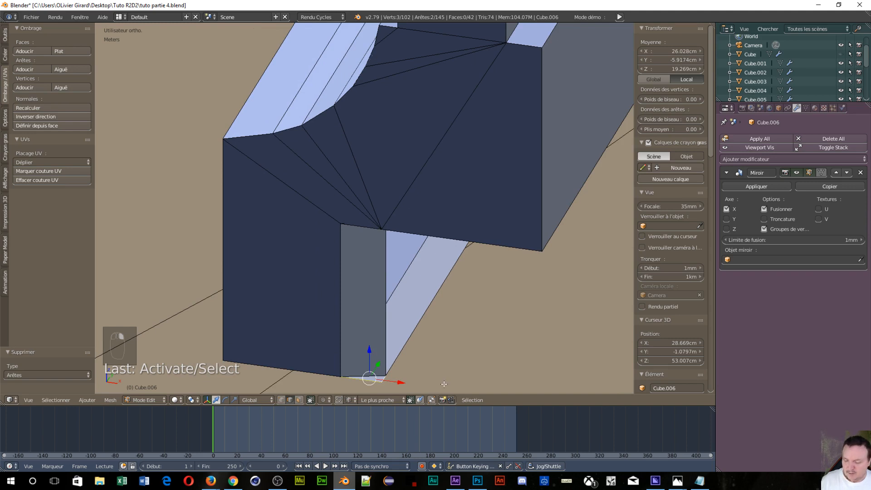
pyautogui.press('x')
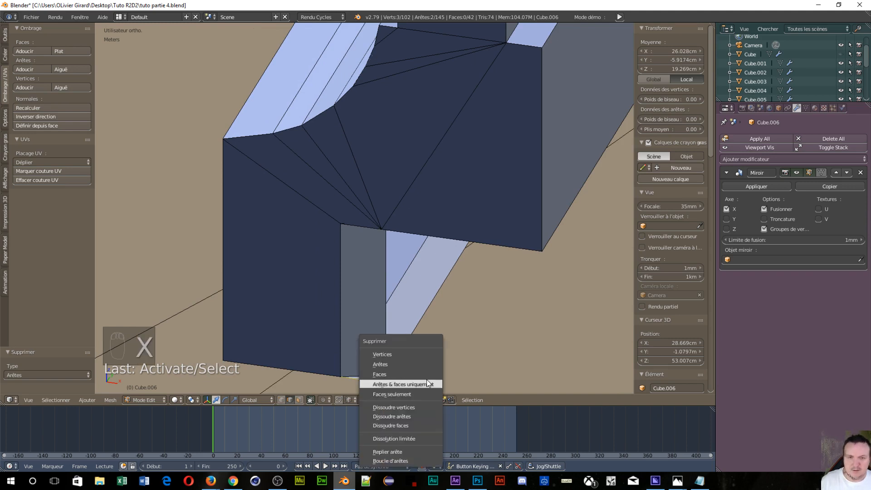
pyautogui.click(392, 364)
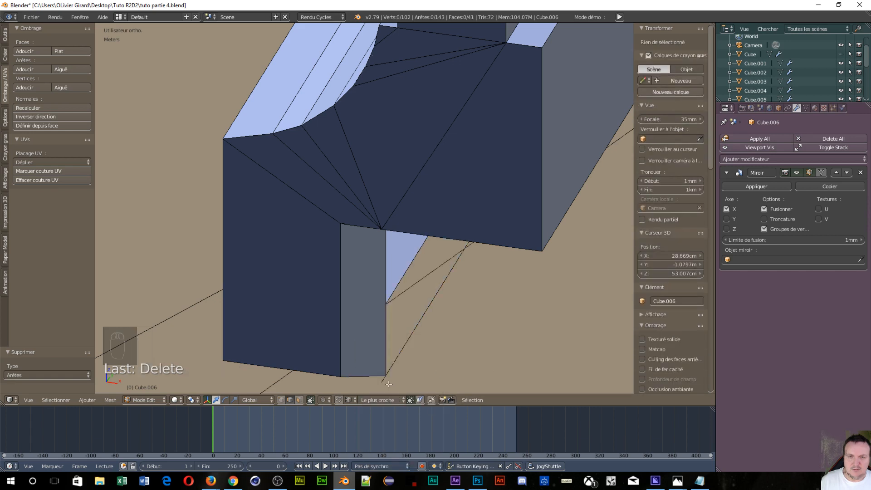
# In vertex selection mode, move the loose bottom corner vertex of the lower block 2.75 mm along Y onto the inset edge's lower end
pyautogui.rightClick(391, 377)
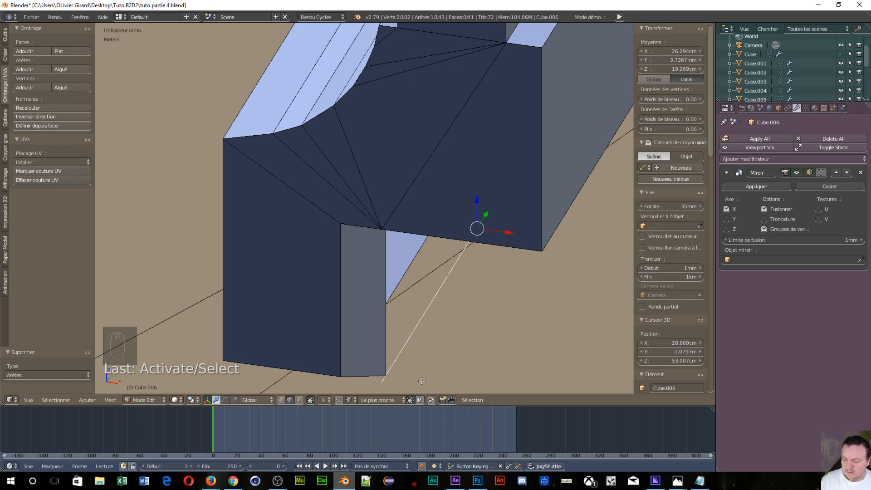
pyautogui.hotkey('ctrl', 'Tab')
pyautogui.click(393, 381)
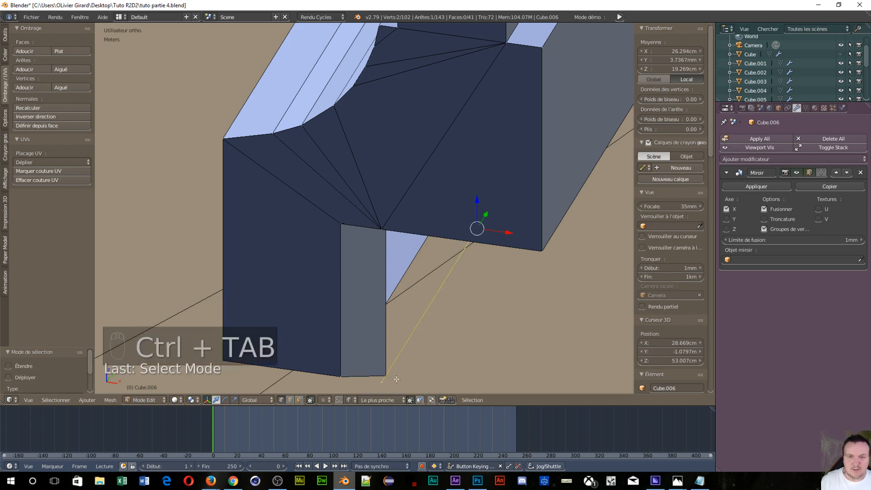
pyautogui.rightClick(382, 384)
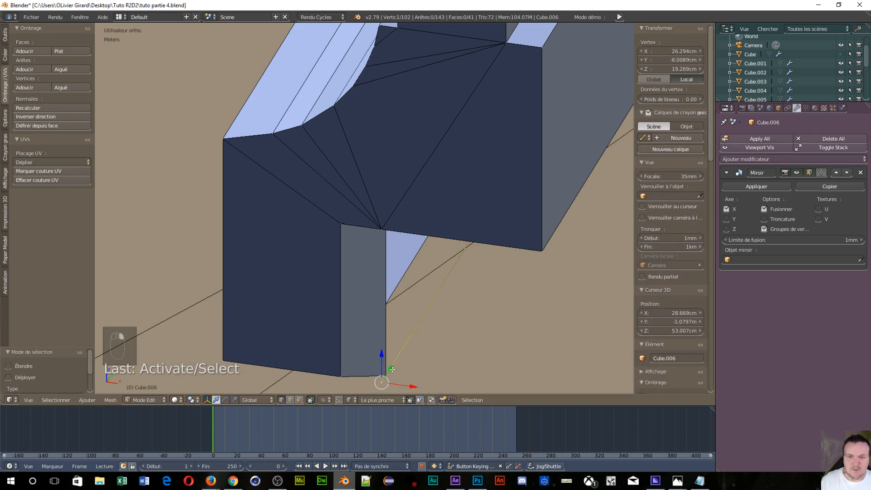
pyautogui.keyDown('shift'); pyautogui.moveTo(390, 370); pyautogui.dragTo(393, 372); pyautogui.keyUp('shift')
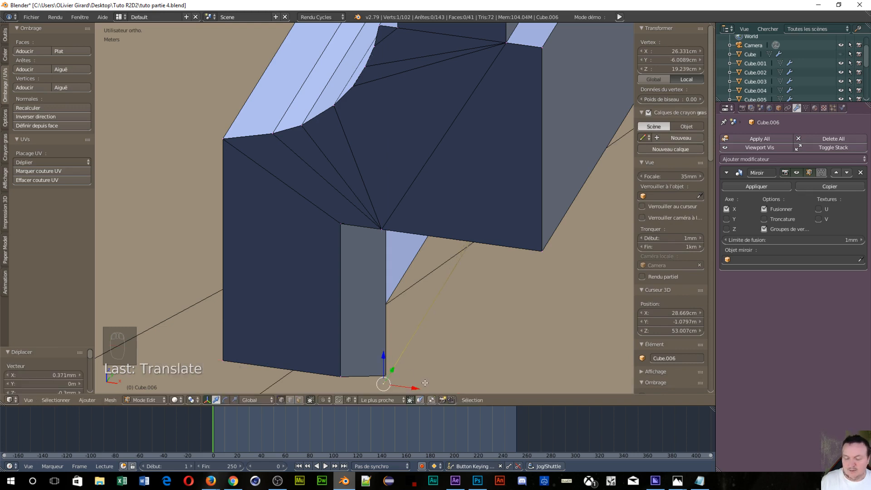
pyautogui.hotkey('ctrl', 'z')
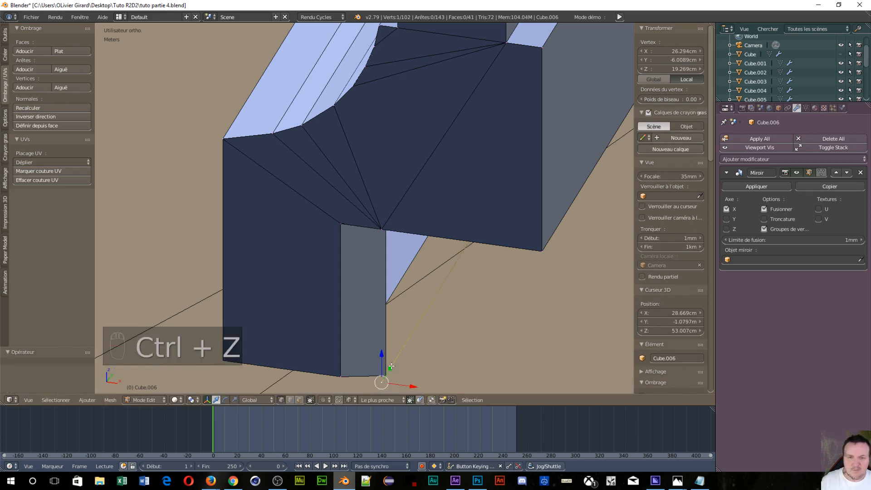
pyautogui.moveTo(392, 366)
pyautogui.mouseDown()
pyautogui.moveTo(406, 358)
pyautogui.moveTo(389, 373)
pyautogui.mouseUp()
# Try to merge the overlapping vertices at the near bottom corner of the lower block at their centre
pyautogui.scroll(5, 399, 374)
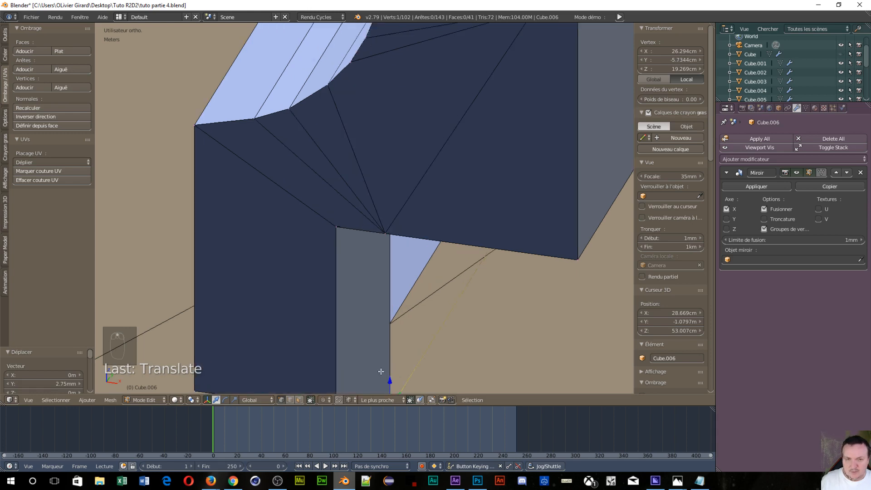
pyautogui.scroll(2, 343, 289)
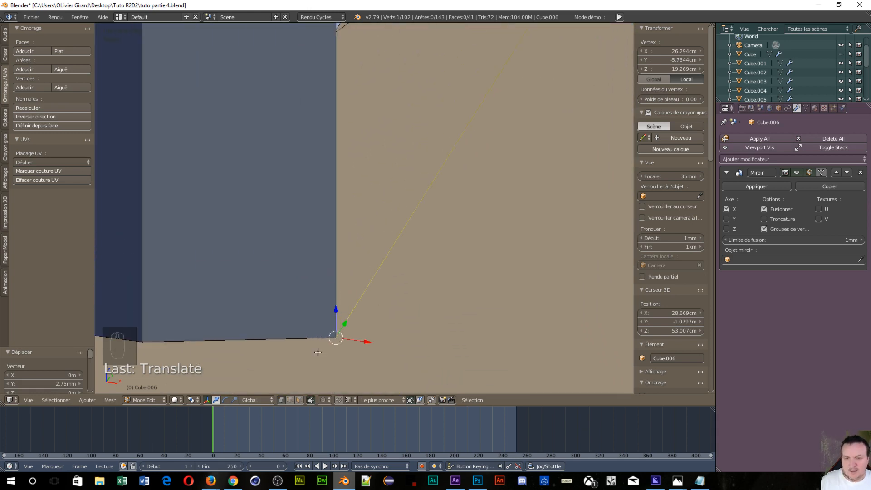
pyautogui.press('a')
pyautogui.press('c')
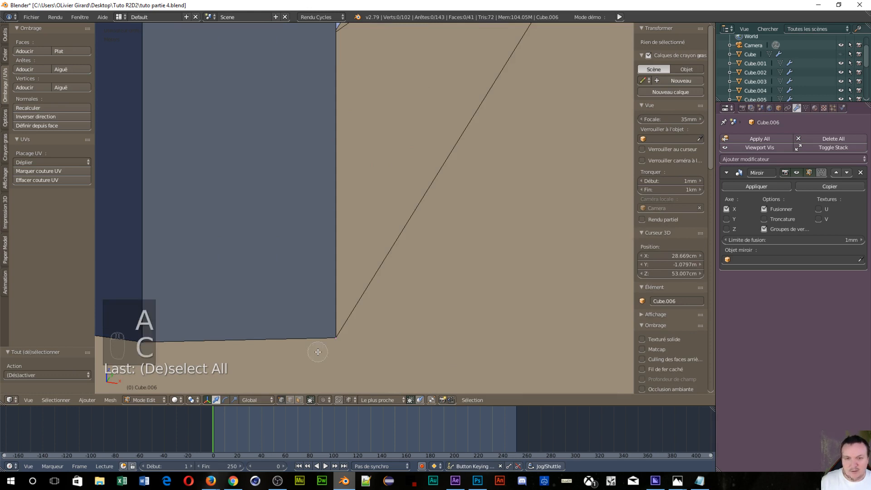
pyautogui.click(336, 338)
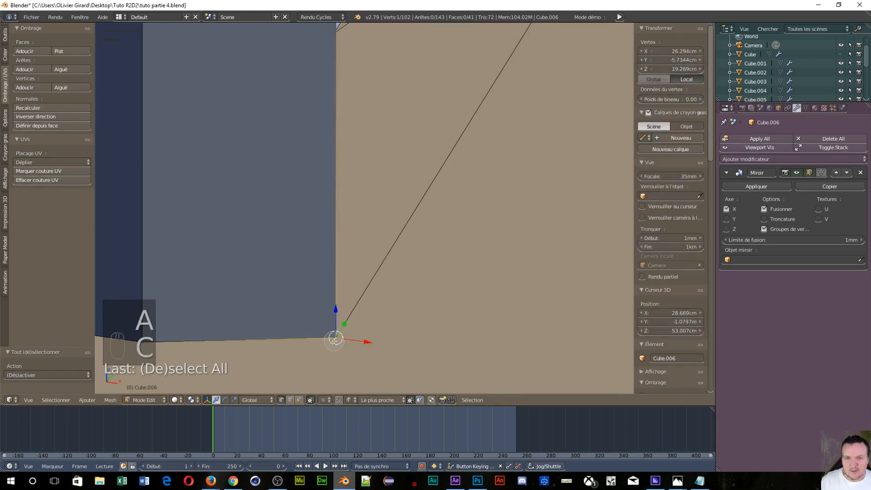
pyautogui.rightClick(381, 359)
pyautogui.hotkey('alt', 'm')
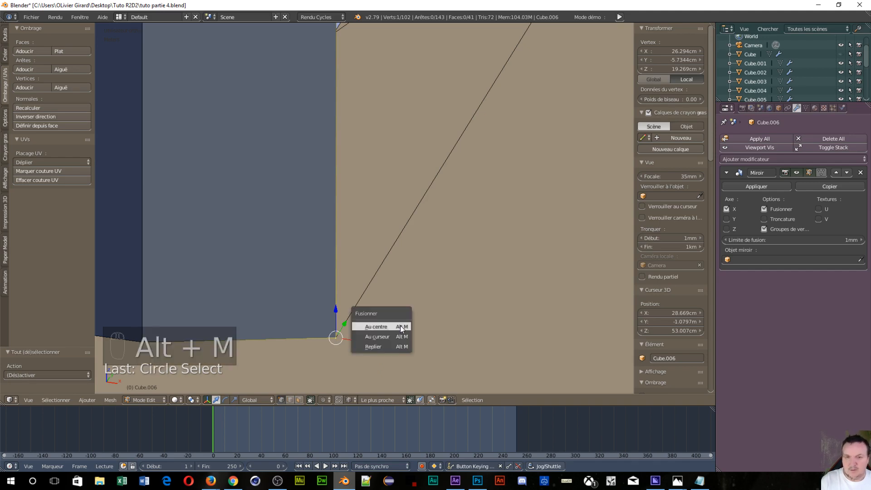
pyautogui.click(391, 329)
# In edge selection mode, fill a face between the inset vertical edge and the neighbouring vertical edge at the lower block's opposite end
pyautogui.moveTo(392, 329); pyautogui.dragTo(425, 175, button='middle')
pyautogui.scroll(-3, 425, 175)
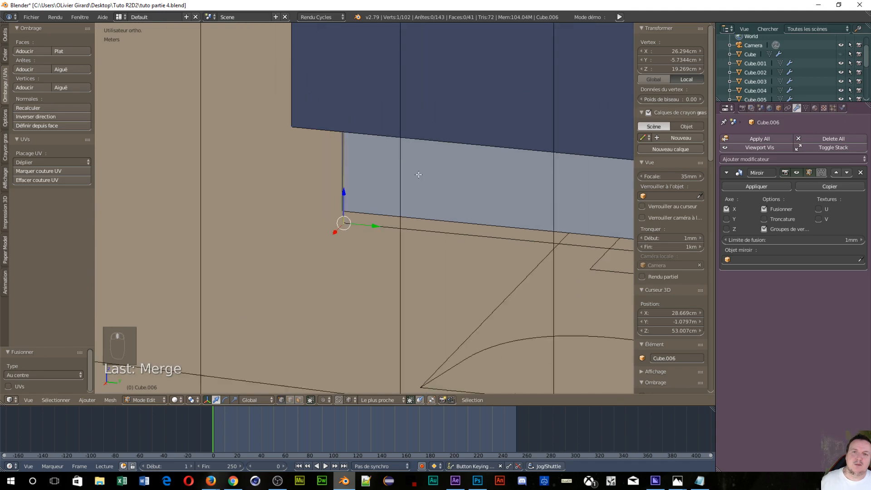
pyautogui.scroll(-4, 529, 219)
pyautogui.scroll(3, 535, 260)
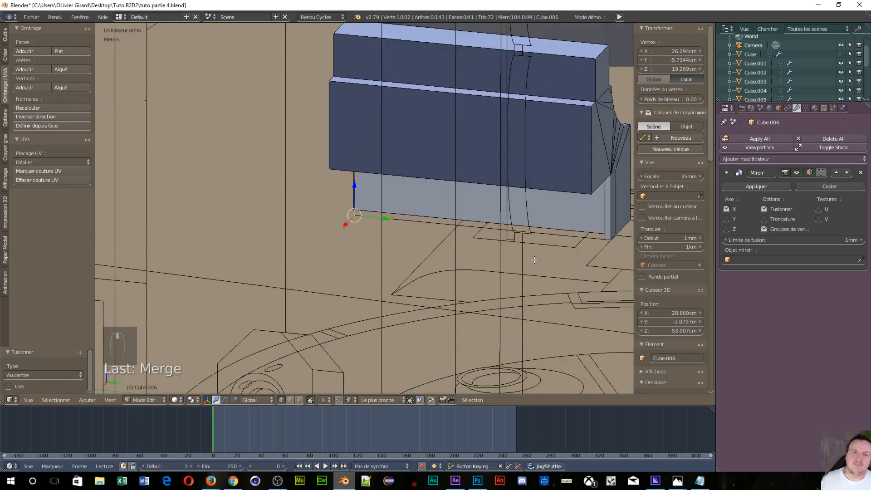
pyautogui.moveTo(535, 260); pyautogui.dragTo(478, 267, button='middle')
pyautogui.scroll(6, 457, 264)
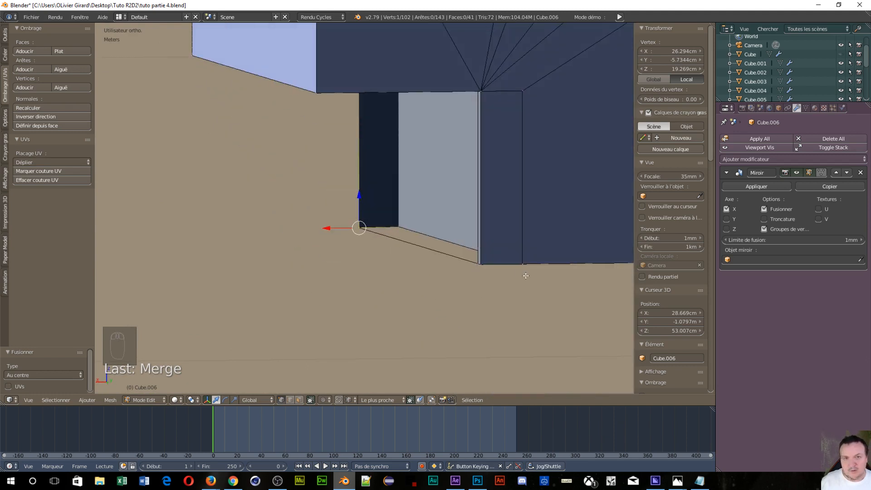
pyautogui.hotkey('ctrl', 'Tab')
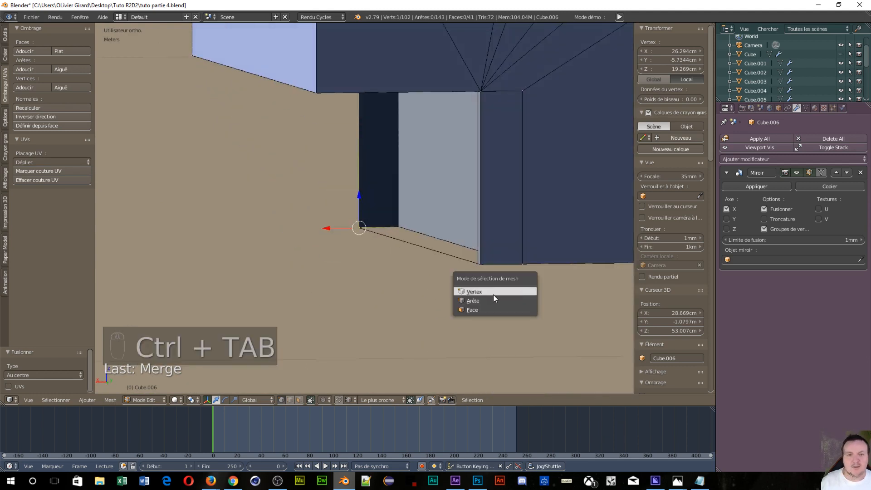
pyautogui.click(493, 295)
pyautogui.rightClick(477, 230)
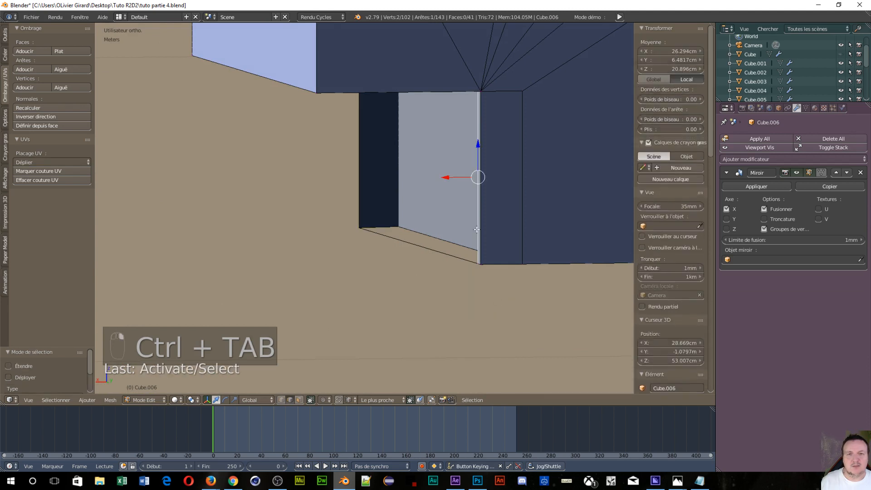
pyautogui.keyDown('shift'); pyautogui.rightClick(522, 214); pyautogui.keyUp('shift')
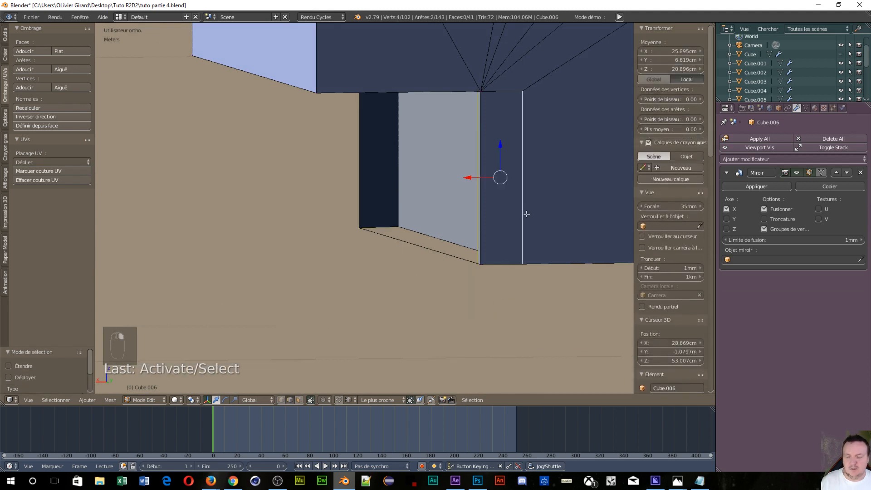
pyautogui.press('f')
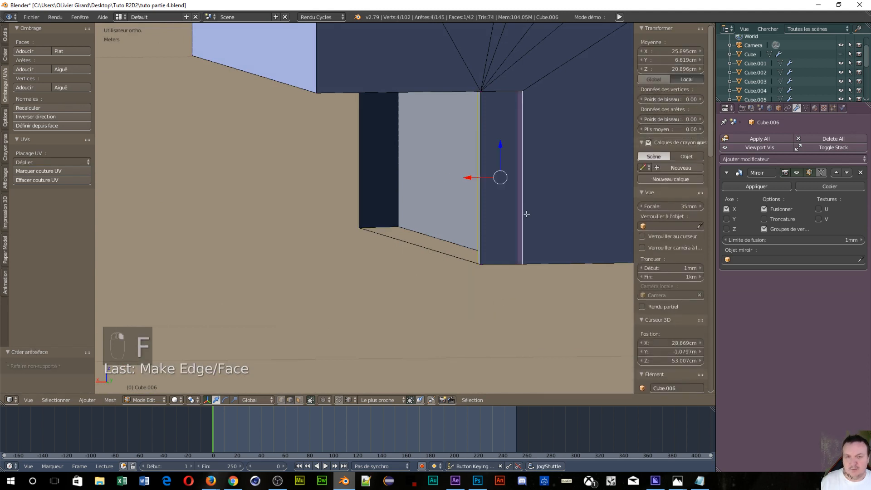
# Delete the original vertical corner edge in front of the new slanted face at the lower block's opposite end
pyautogui.rightClick(481, 205)
pyautogui.press('x')
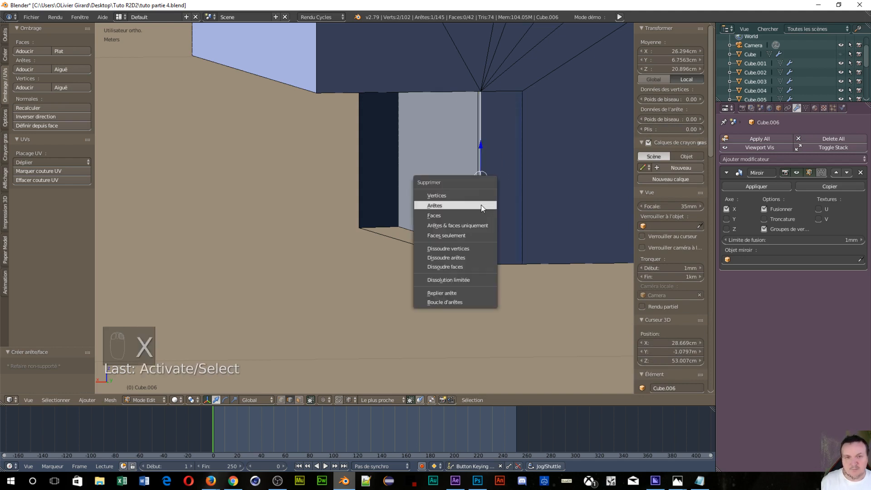
pyautogui.click(452, 206)
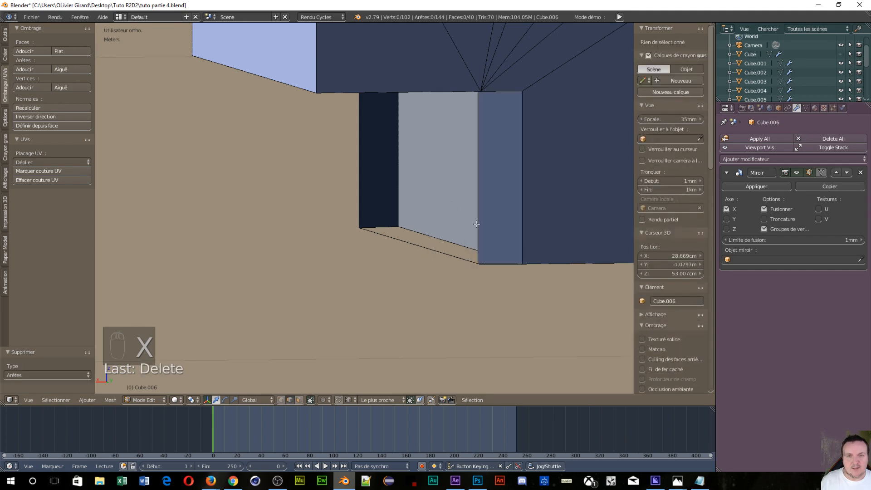
# Delete the short leftover bottom edge beneath the slanted face at the lower block's opposite end
pyautogui.scroll(5, 497, 302)
pyautogui.scroll(6, 498, 302)
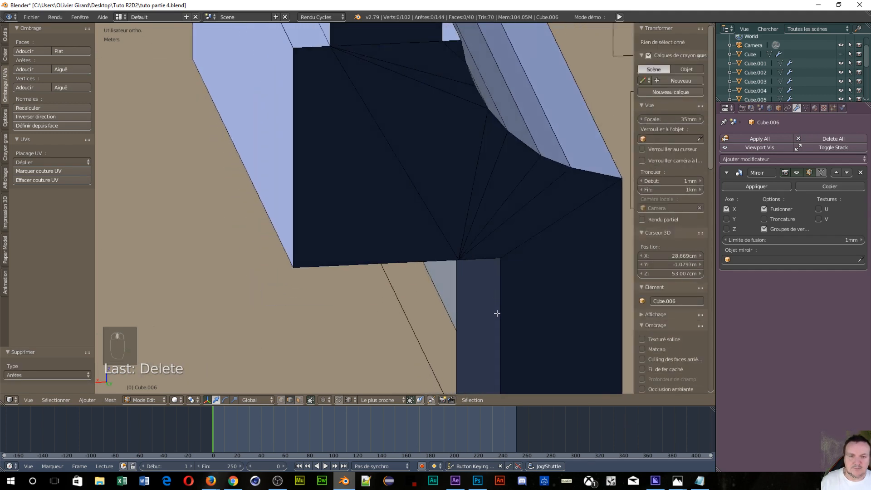
pyautogui.keyDown('shift'); pyautogui.moveTo(477, 166); pyautogui.dragTo(461, 49, button='middle'); pyautogui.keyUp('shift')
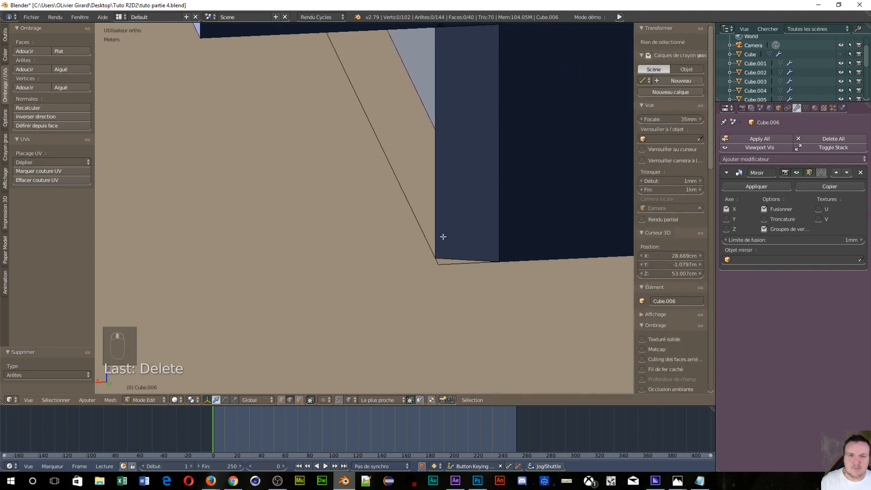
pyautogui.rightClick(446, 265)
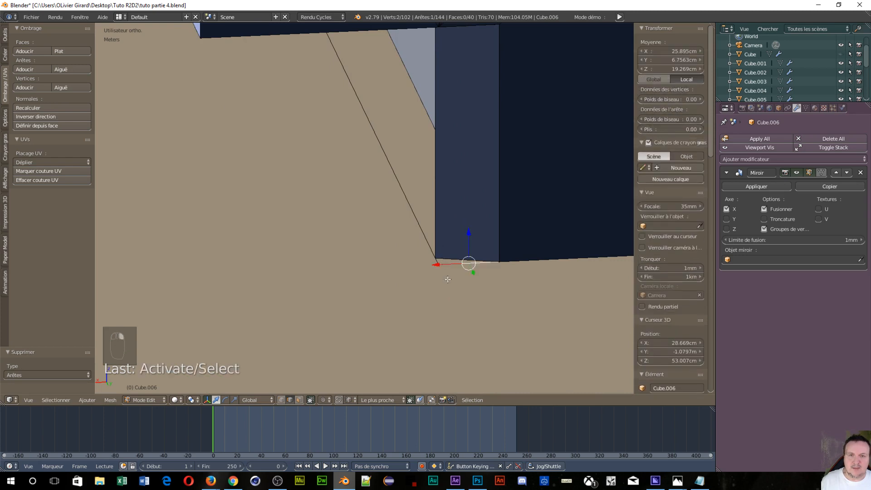
pyautogui.press('x')
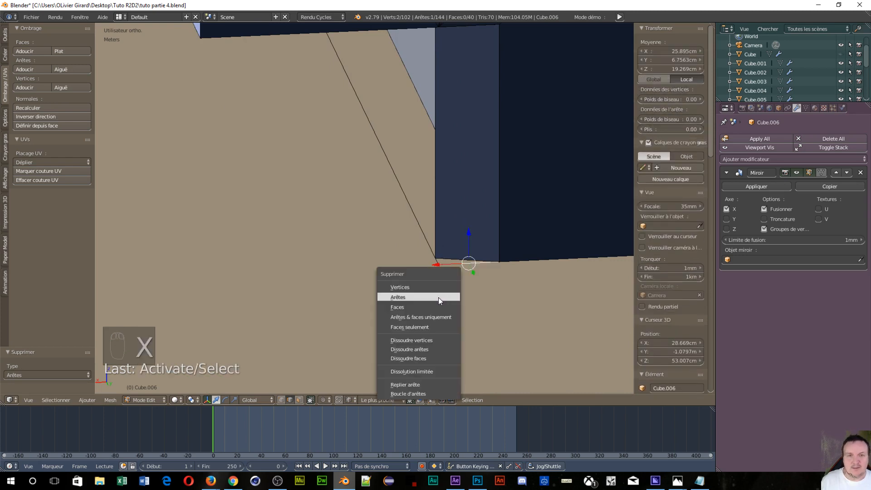
pyautogui.click(438, 297)
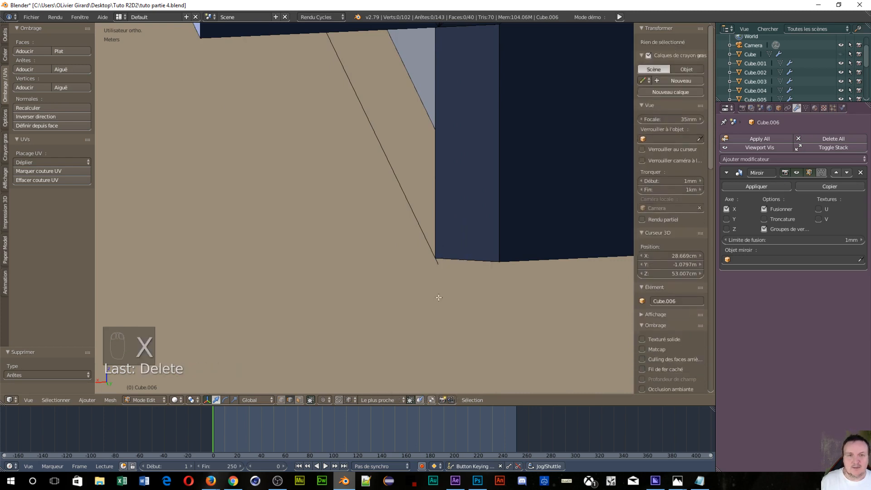
# In vertex selection mode, move the loose bottom corner vertex -2.75 mm along Y onto the slanted face's lower corner
pyautogui.hotkey('ctrl', 'Tab')
pyautogui.click(428, 272)
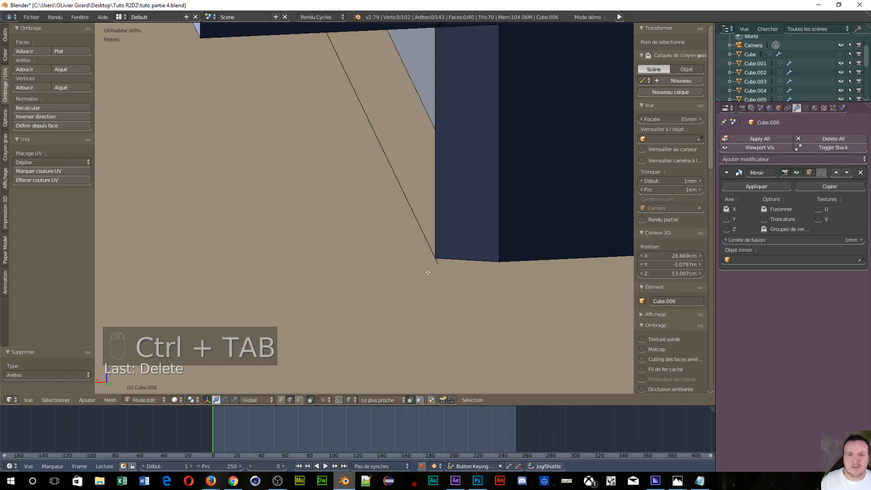
pyautogui.hotkey('ctrl', 'Tab')
pyautogui.click(425, 265)
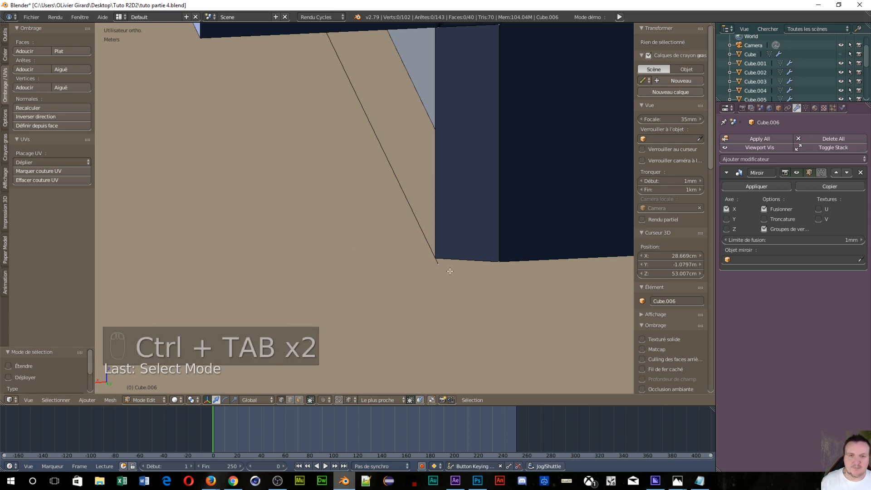
pyautogui.rightClick(439, 262)
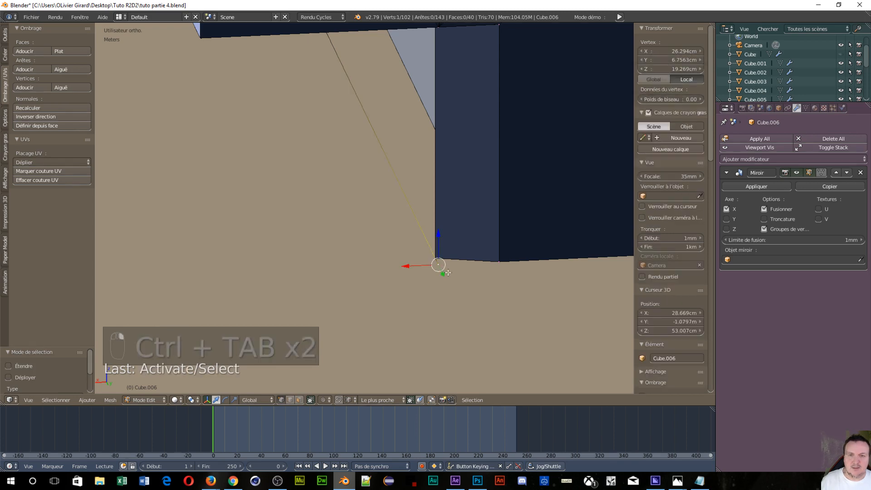
pyautogui.press('g')
pyautogui.press('y')
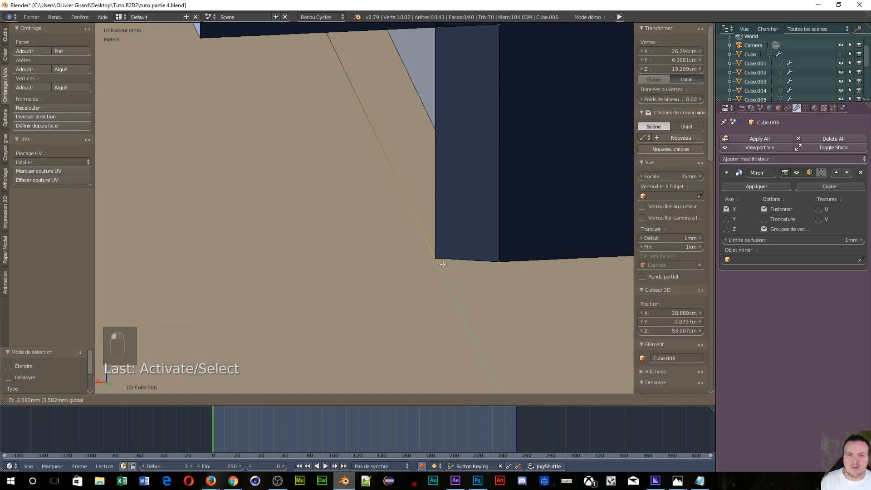
pyautogui.click(438, 261)
# Try to merge the circle-selected vertices around the slanted face's bottom corner at centre, and undo the merge
pyautogui.scroll(6, 441, 265)
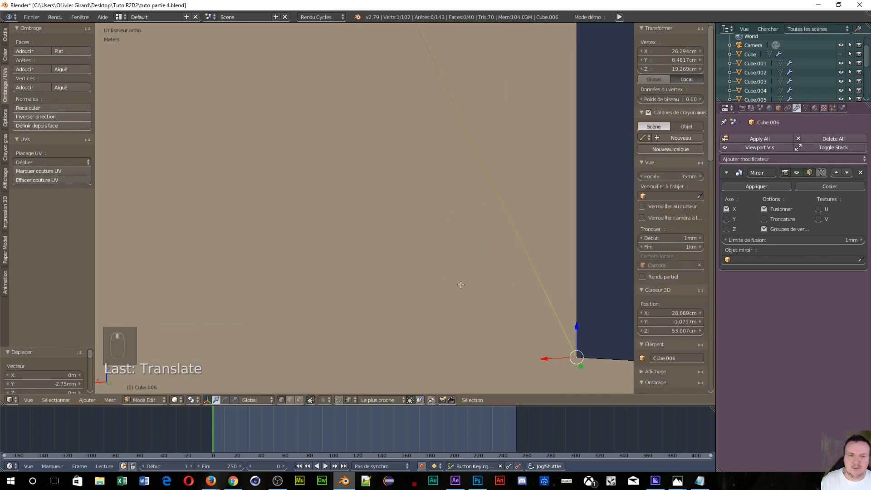
pyautogui.keyDown('shift'); pyautogui.moveTo(501, 311); pyautogui.dragTo(248, 94, button='middle'); pyautogui.keyUp('shift')
pyautogui.scroll(2, 318, 176)
pyautogui.keyDown('shift'); pyautogui.moveTo(320, 176); pyautogui.dragTo(370, 297, button='middle'); pyautogui.keyUp('shift')
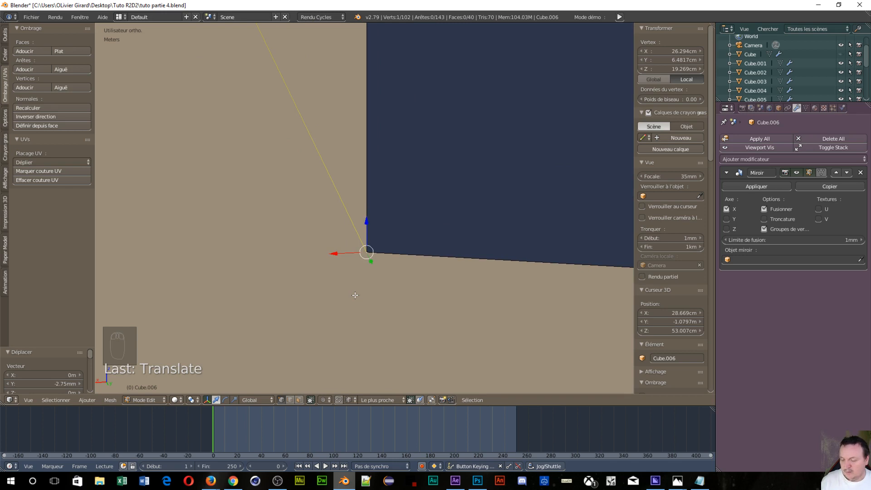
pyautogui.press('a')
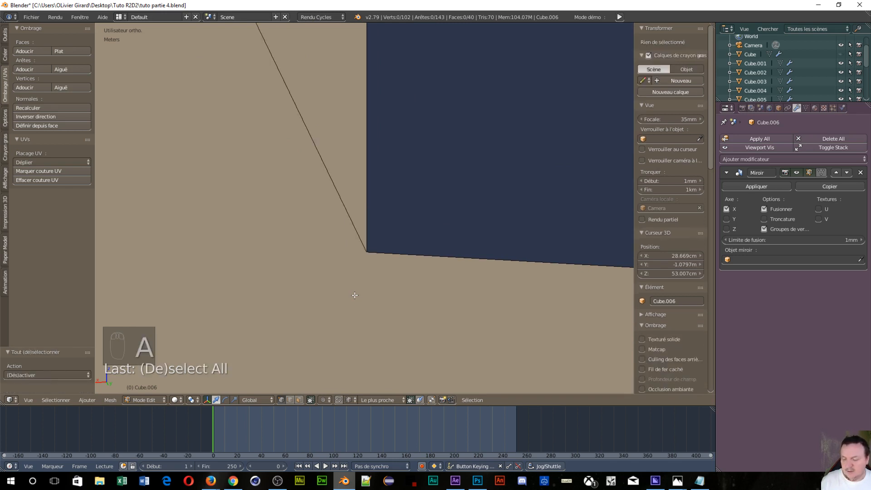
pyautogui.press('c')
pyautogui.click(377, 249)
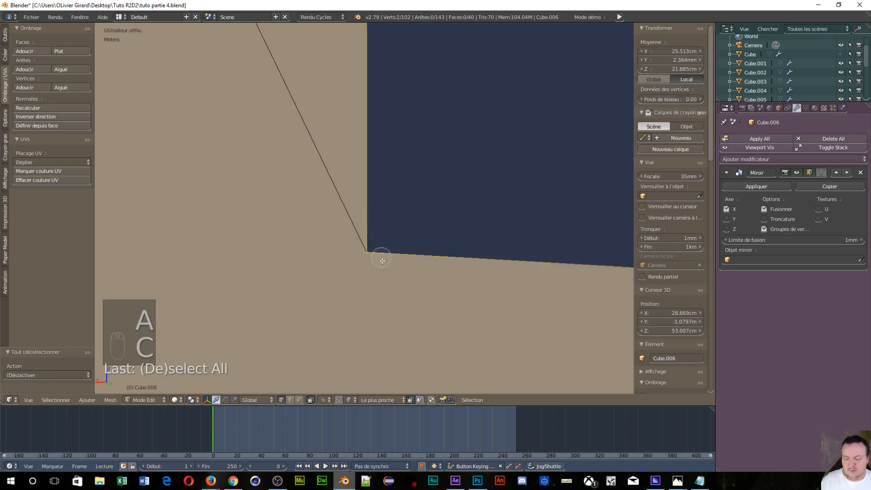
pyautogui.rightClick(391, 277)
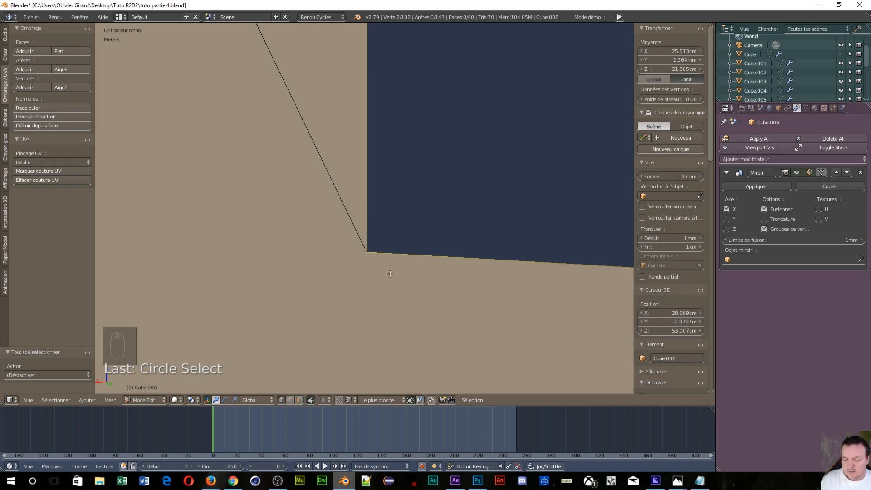
pyautogui.hotkey('alt', 'm')
pyautogui.click(369, 276)
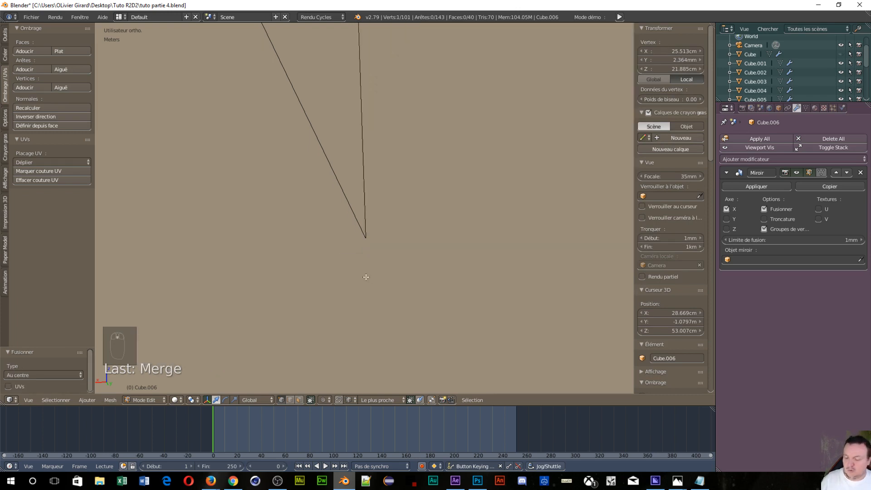
pyautogui.hotkey('ctrl', 'z')
# Clear the selection, circle-select the bottom corner vertices again and retry merging them at centre
pyautogui.press('a')
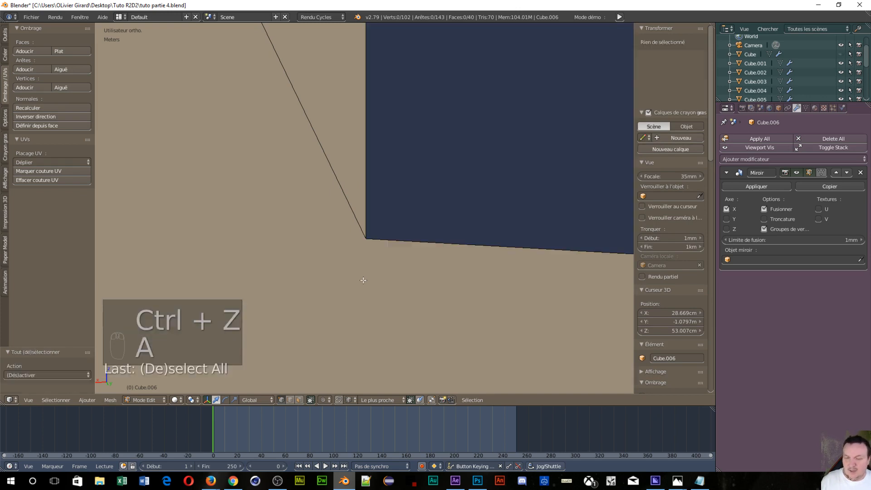
pyautogui.press('c')
pyautogui.click(369, 256)
pyautogui.rightClick(369, 258)
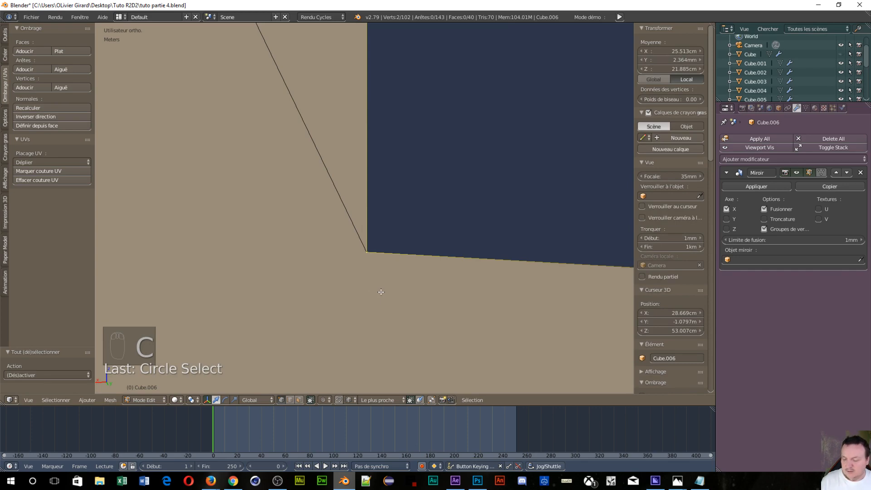
pyautogui.hotkey('alt', 'm')
pyautogui.click(381, 292)
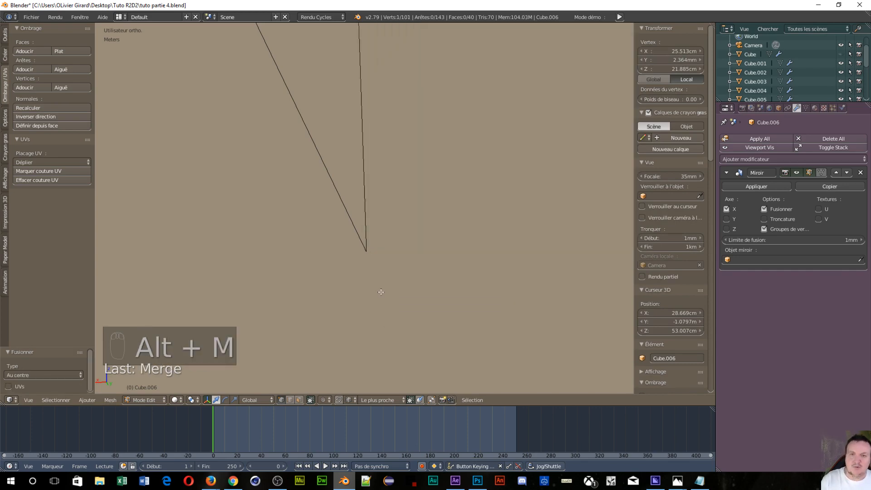
# Inspect the merged geometry around the lower block's end and undo the centre merge
pyautogui.moveTo(378, 290)
pyautogui.mouseDown(button='middle')
pyautogui.moveTo(348, 230)
pyautogui.moveTo(434, 206)
pyautogui.moveTo(437, 184)
pyautogui.moveTo(494, 203)
pyautogui.moveTo(496, 176)
pyautogui.moveTo(473, 181)
pyautogui.moveTo(474, 188)
pyautogui.mouseUp(button='middle')
pyautogui.scroll(8, 474, 188)
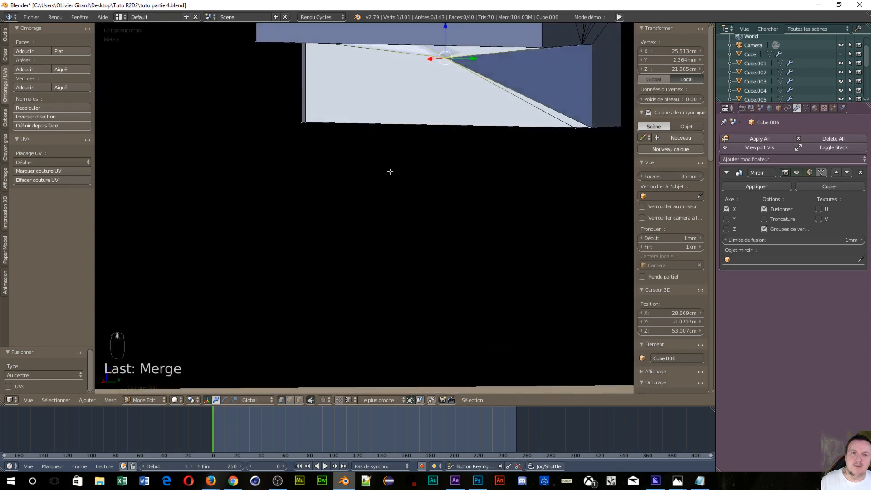
pyautogui.scroll(-5, 391, 172)
pyautogui.moveTo(353, 179); pyautogui.dragTo(334, 169, button='middle')
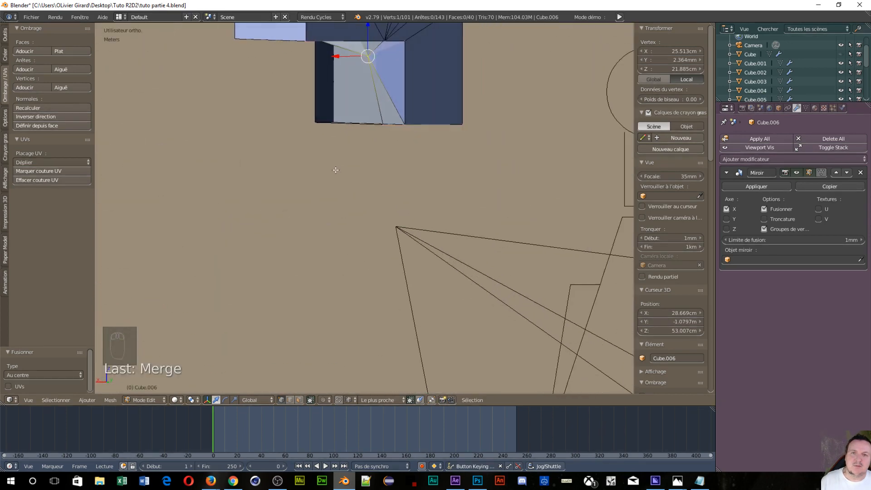
pyautogui.hotkey('ctrl', 'z')
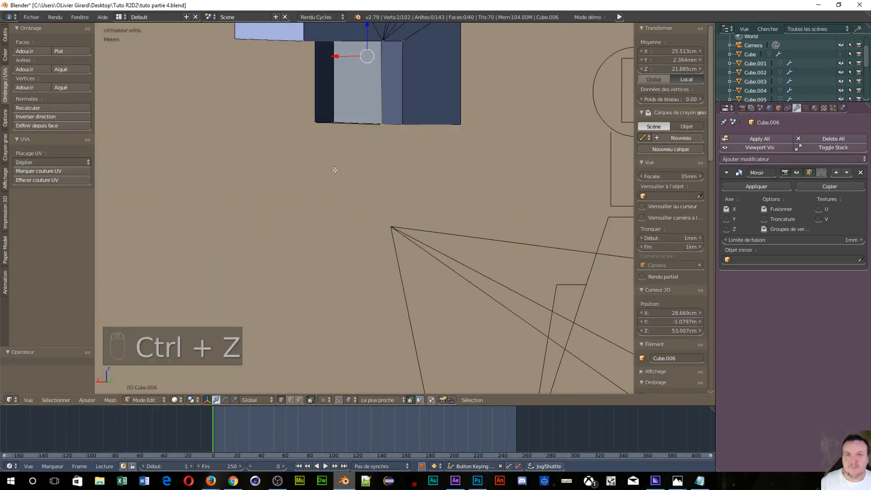
# Clear the selection, circle-select the slanted face's bottom corner and try again to merge at centre
pyautogui.moveTo(345, 143); pyautogui.dragTo(366, 148, button='middle')
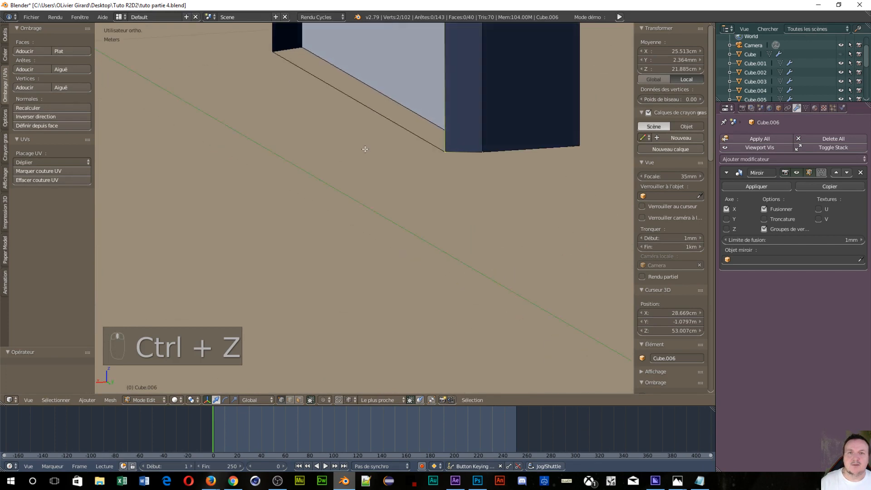
pyautogui.press('a')
pyautogui.press('a')
pyautogui.press('a')
pyautogui.press('a')
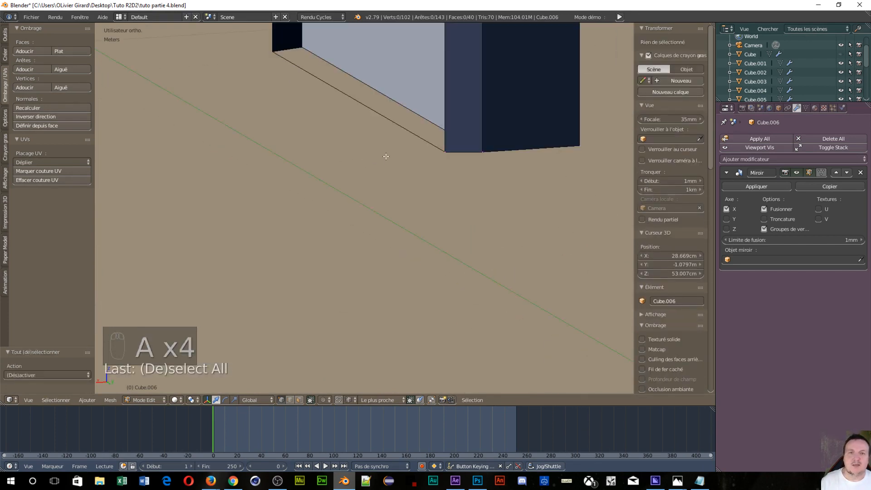
pyautogui.press('c')
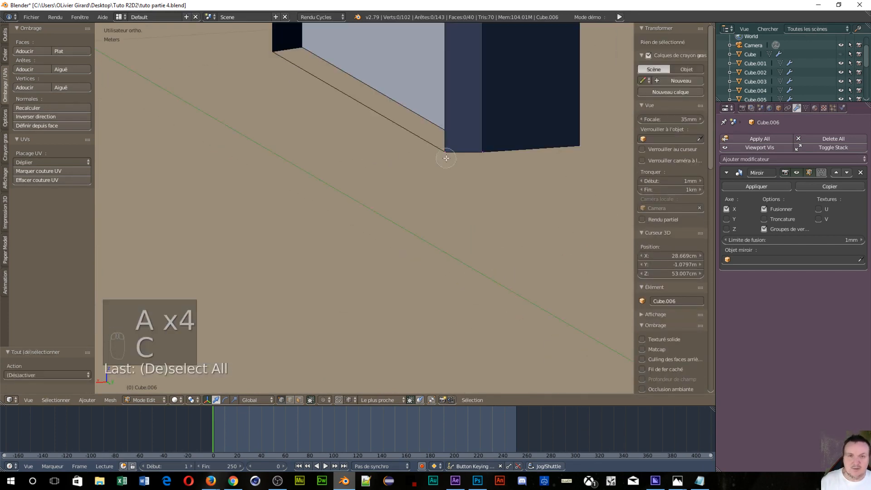
pyautogui.click(446, 156)
pyautogui.rightClick(447, 158)
pyautogui.hotkey('alt', 'm')
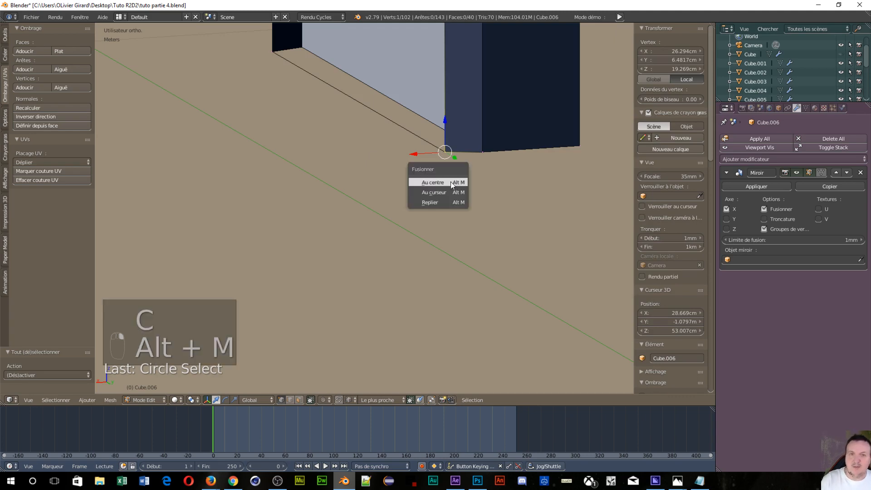
pyautogui.click(451, 182)
pyautogui.scroll(2, 437, 174)
pyautogui.scroll(-4, 436, 174)
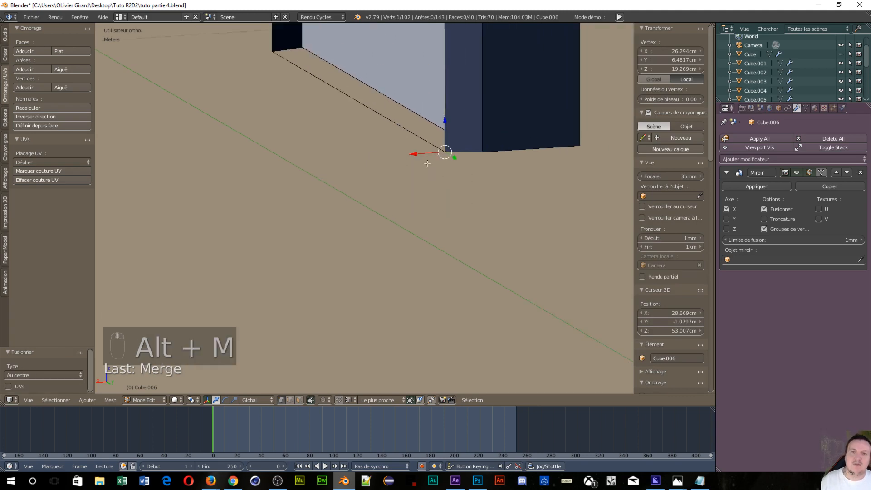
# In edge selection mode, select the two long parallel edges of the narrow gap under the lower block and fill it with a face
pyautogui.moveTo(427, 163); pyautogui.dragTo(470, 174, button='middle')
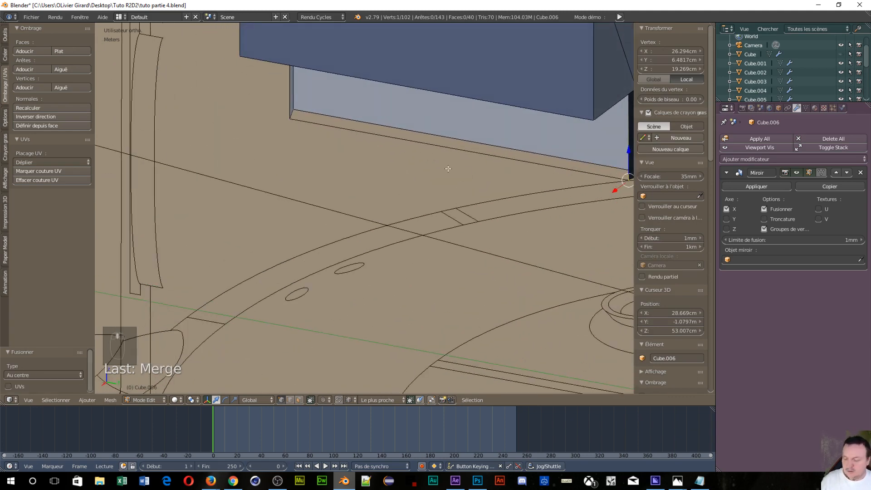
pyautogui.hotkey('ctrl', 'Tab')
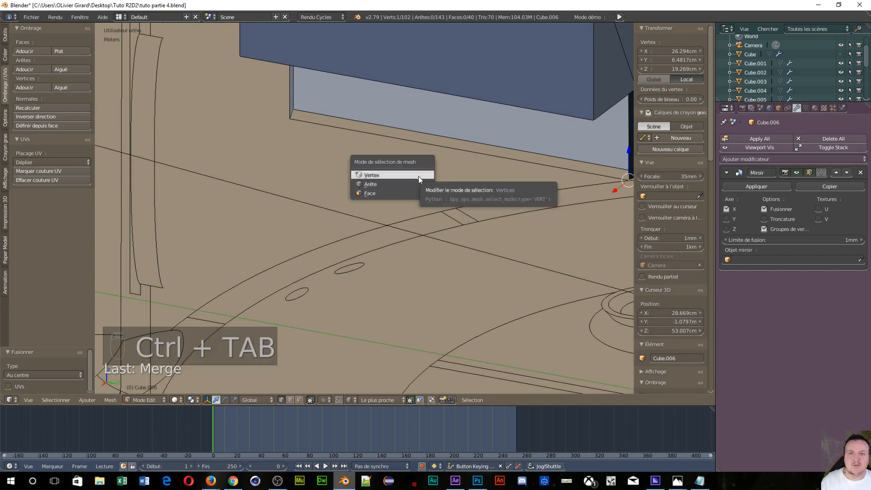
pyautogui.click(418, 182)
pyautogui.click(454, 141)
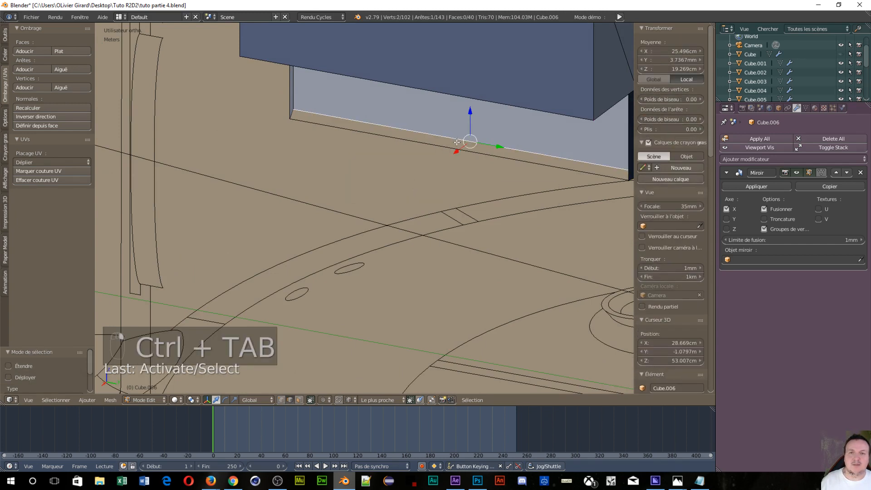
pyautogui.keyDown('shift'); pyautogui.click(455, 150); pyautogui.keyUp('shift')
pyautogui.press('f')
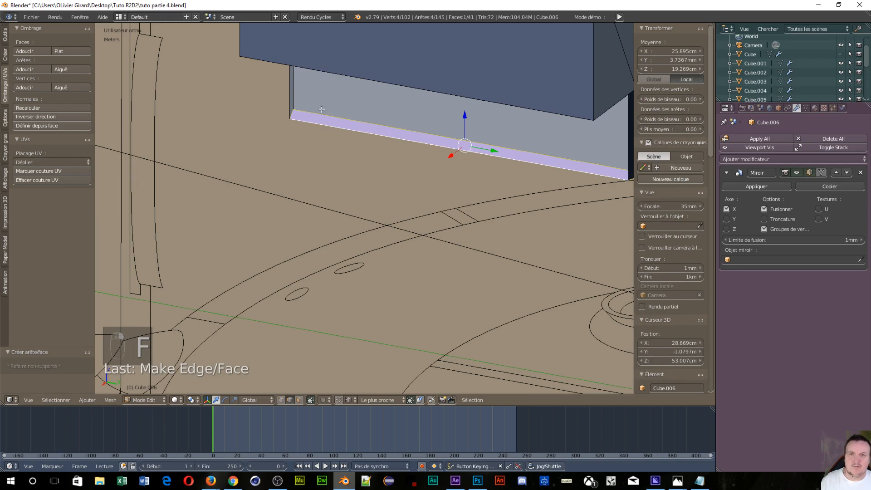
# Close the lower block's long open side with a face between its two vertical end edges
pyautogui.rightClick(287, 98)
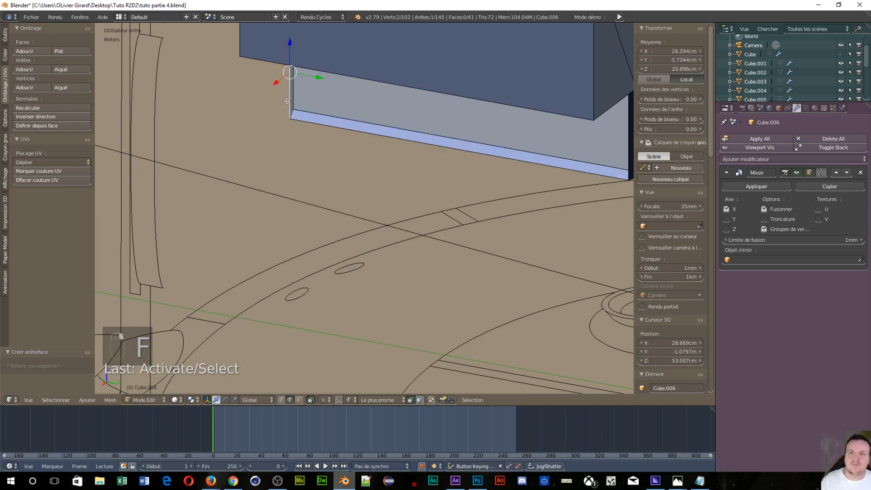
pyautogui.scroll(-4, 370, 117)
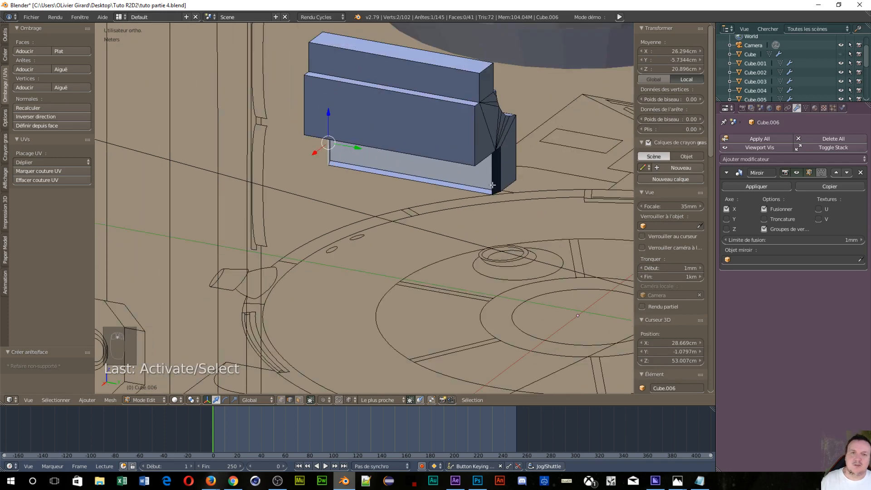
pyautogui.keyDown('shift'); pyautogui.rightClick(493, 186); pyautogui.keyUp('shift')
pyautogui.press('f')
# Fill the small triangular hole above the slanted corner at one end of the lower block, using two of its edges
pyautogui.moveTo(424, 245); pyautogui.dragTo(541, 172, button='middle')
pyautogui.scroll(5, 382, 35)
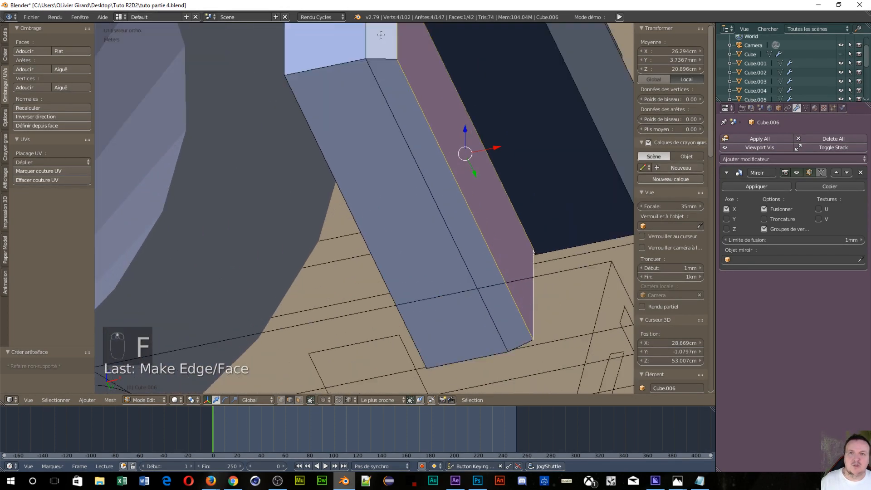
pyautogui.moveTo(382, 35); pyautogui.dragTo(403, 380, button='middle')
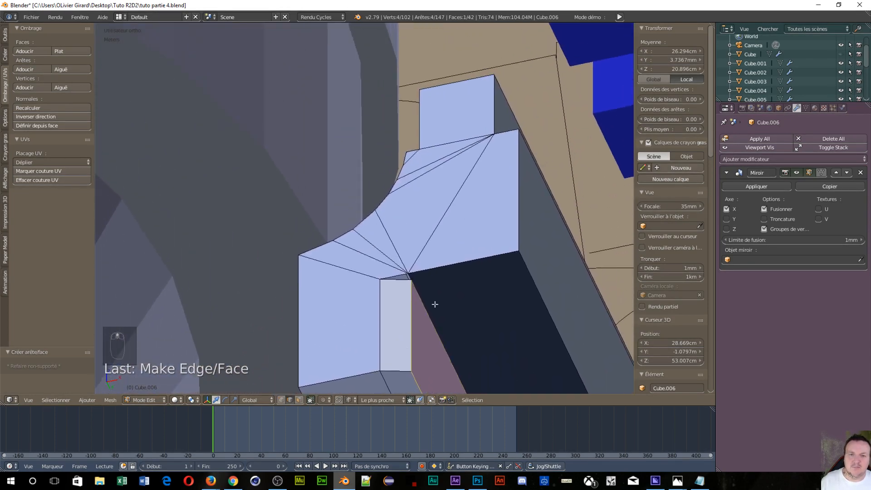
pyautogui.scroll(5, 435, 304)
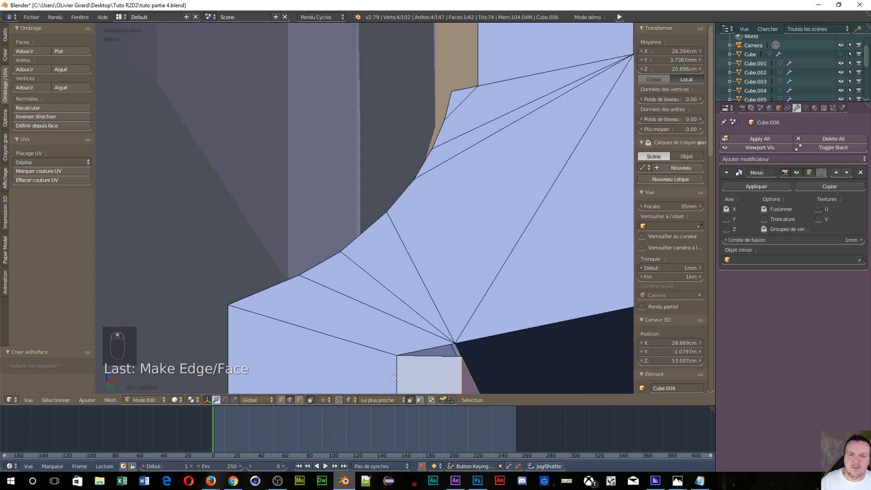
pyautogui.rightClick(454, 384)
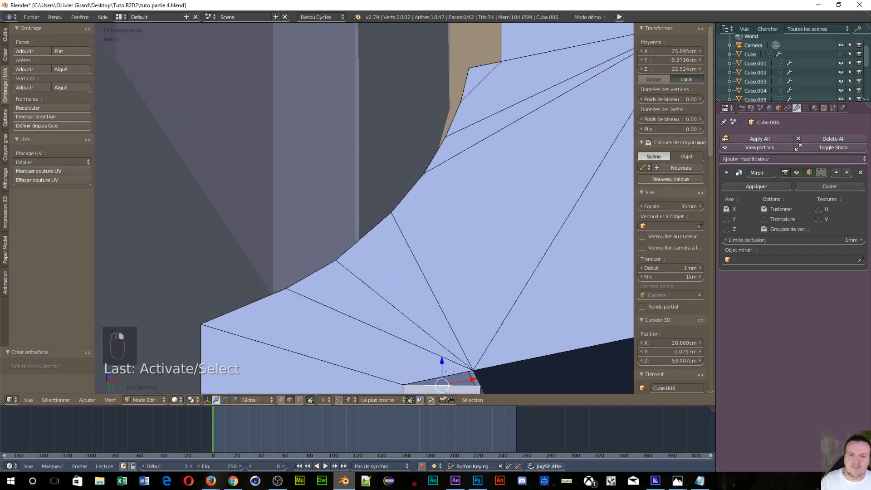
pyautogui.keyDown('shift'); pyautogui.rightClick(450, 371); pyautogui.keyUp('shift')
pyautogui.press('f')
# Fill the matching triangular hole above the slanted corner at the lower block's opposite end
pyautogui.moveTo(456, 369); pyautogui.dragTo(403, 338, button='middle')
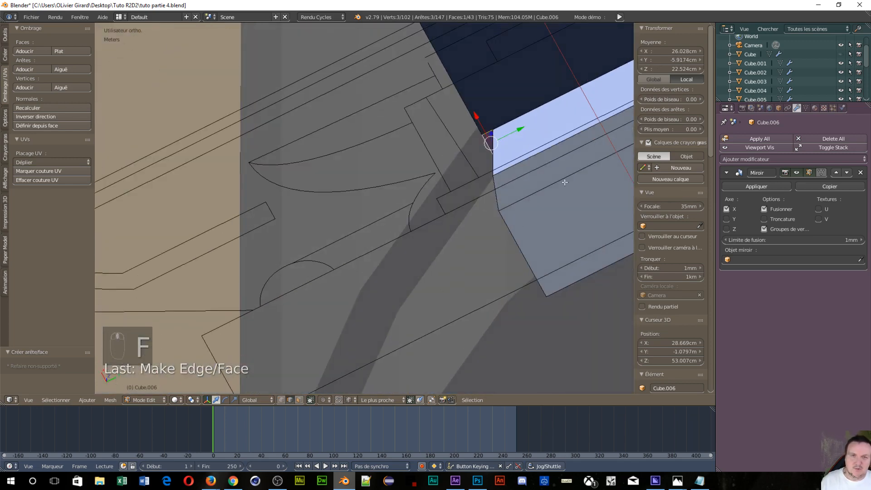
pyautogui.moveTo(565, 182); pyautogui.dragTo(521, 95, button='middle')
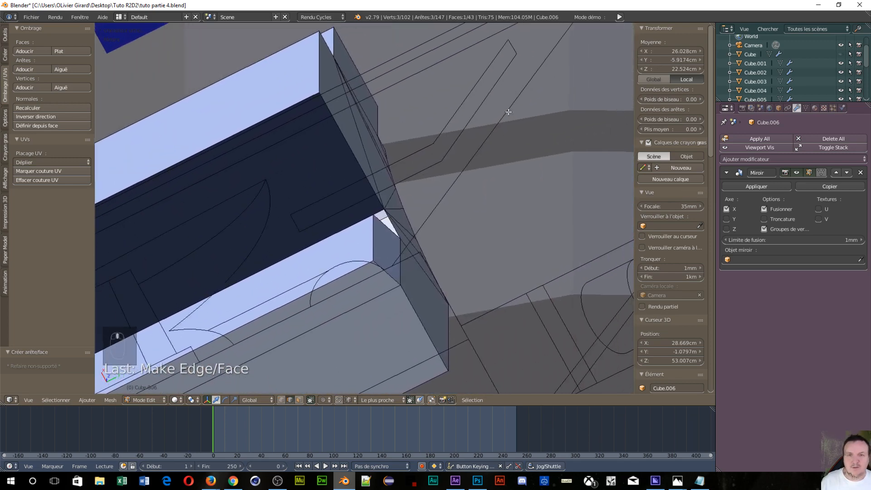
pyautogui.keyDown('shift'); pyautogui.rightClick(394, 226); pyautogui.keyUp('shift')
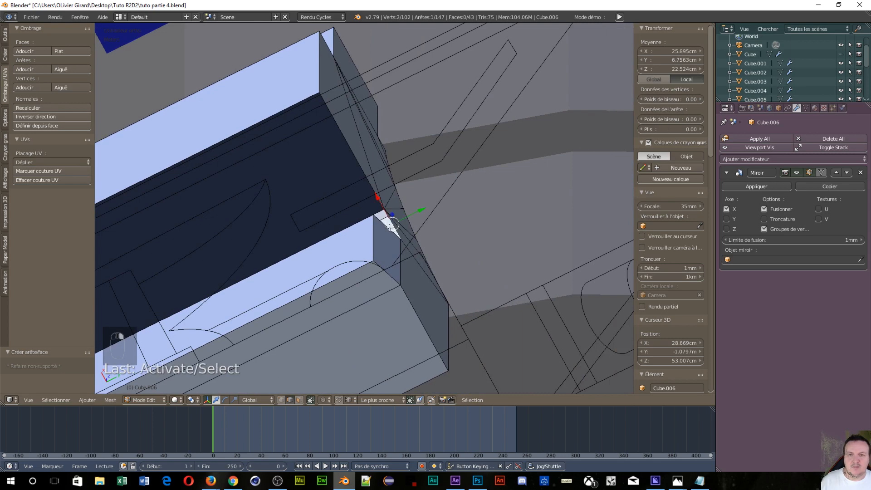
pyautogui.keyDown('shift'); pyautogui.rightClick(386, 226); pyautogui.keyUp('shift')
pyautogui.press('f')
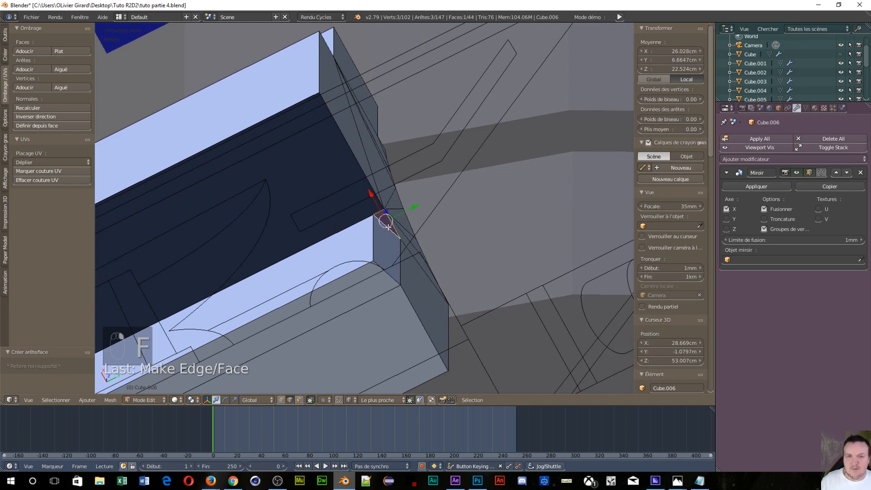
# In face selection mode with wireframe front view, box-select the small upper block and separate the selection into a new object
pyautogui.moveTo(387, 225); pyautogui.dragTo(521, 308, button='middle')
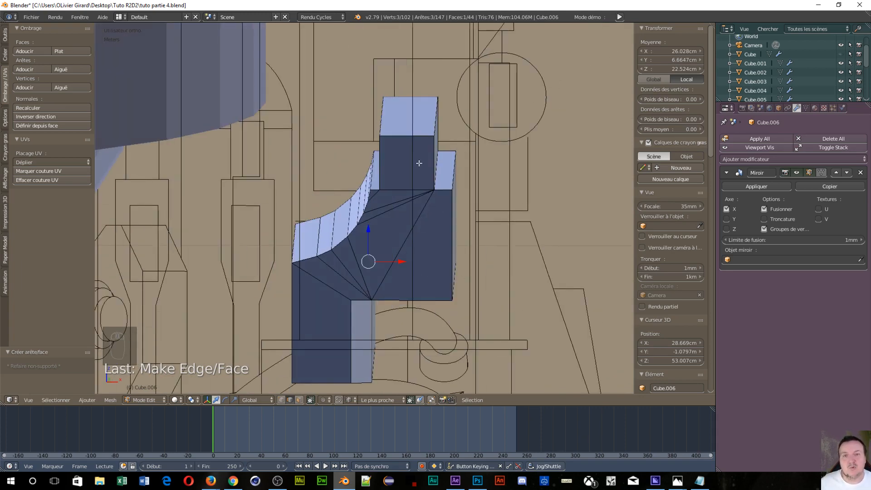
pyautogui.moveTo(420, 161); pyautogui.dragTo(399, 146, button='middle')
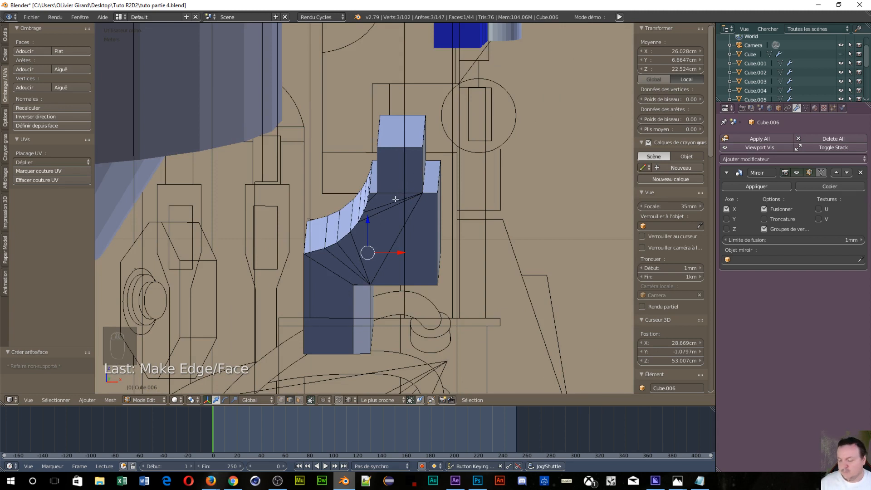
pyautogui.hotkey('ctrl', 'Tab')
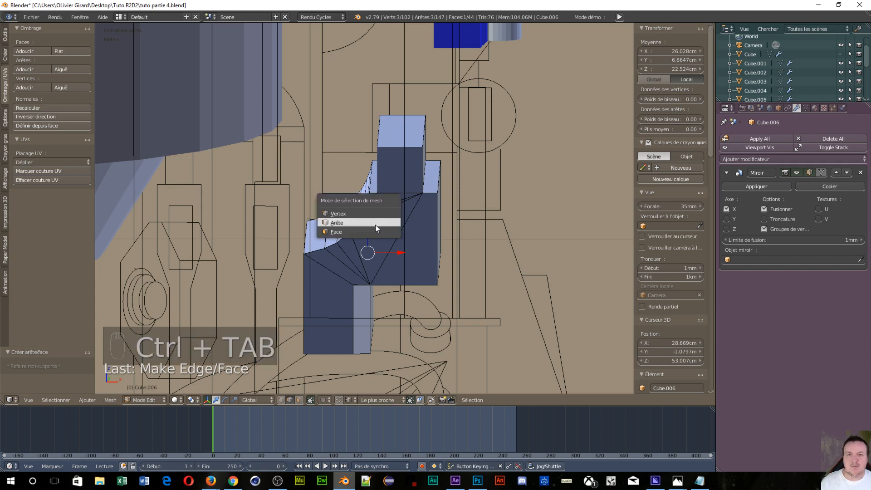
pyautogui.click(366, 233)
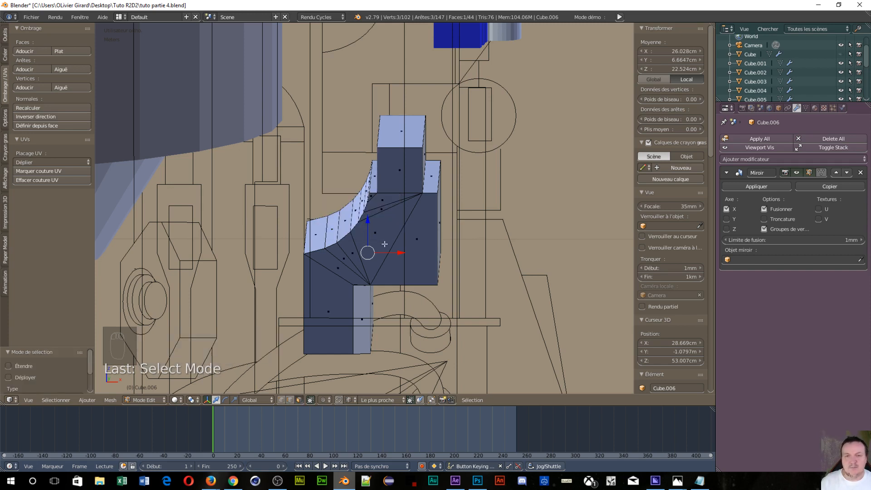
pyautogui.press('z')
pyautogui.click(440, 244)
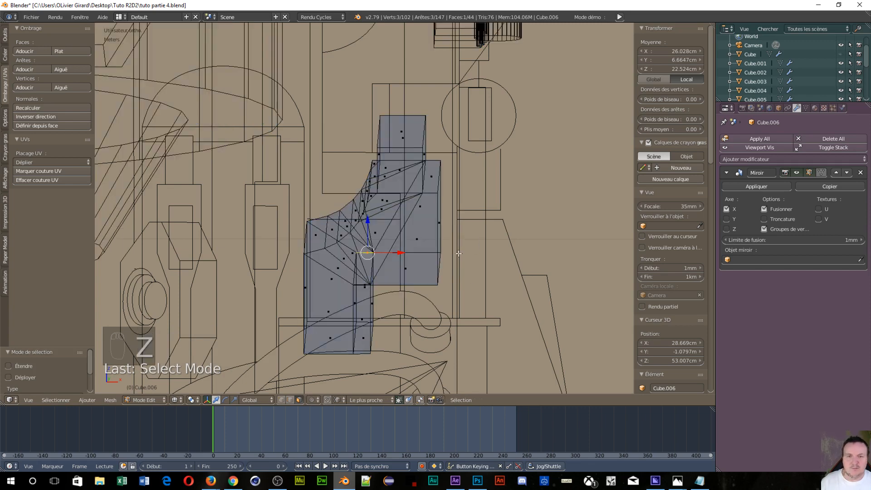
pyautogui.press('KP_3')
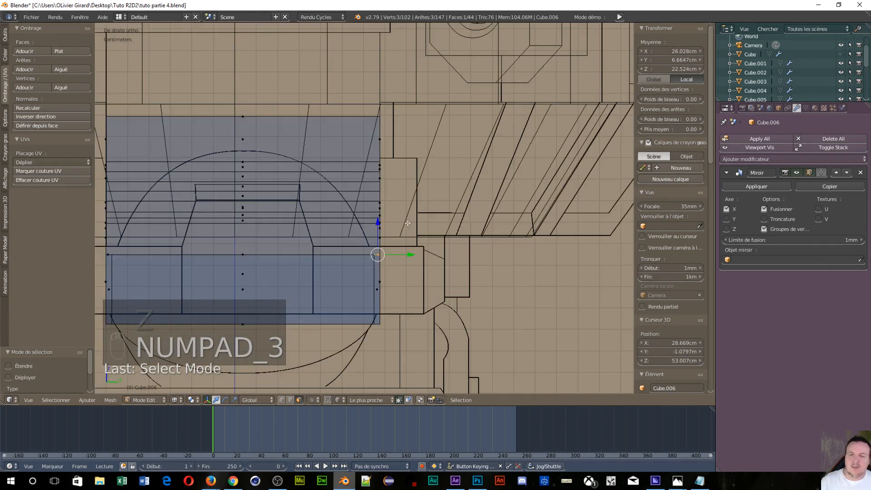
pyautogui.press('KP_1')
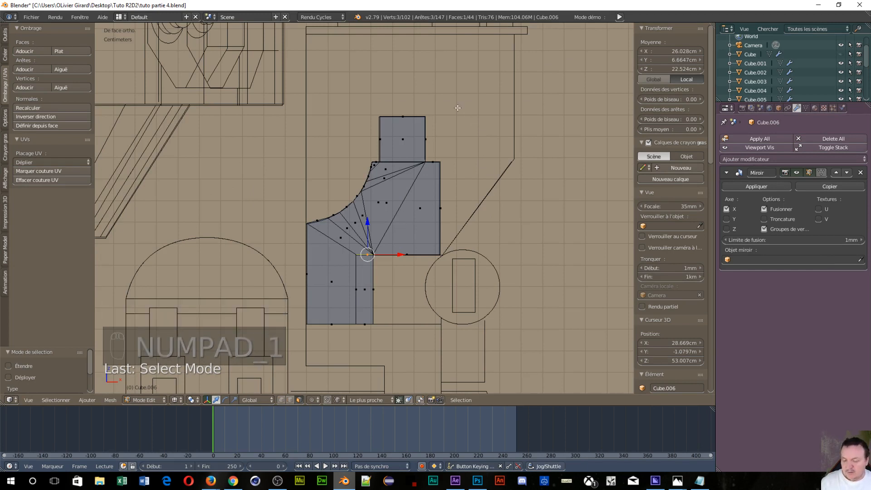
pyautogui.press('b')
pyautogui.moveTo(458, 94); pyautogui.dragTo(362, 146)
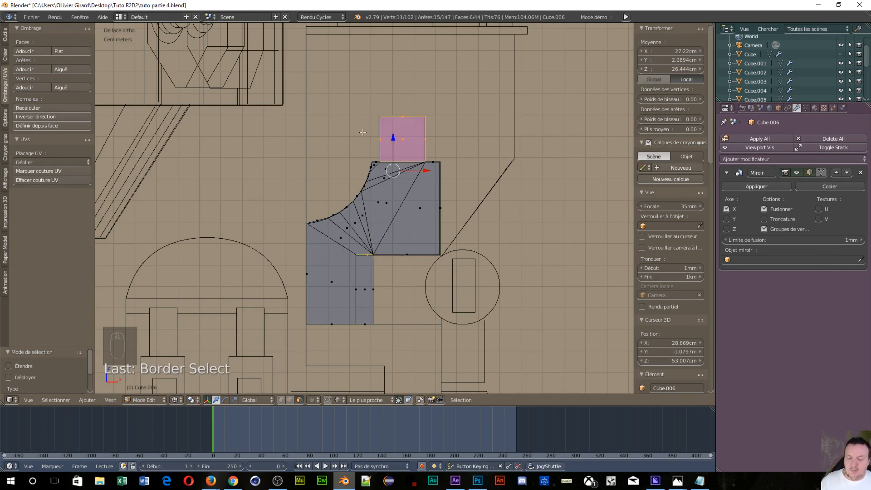
pyautogui.press('p')
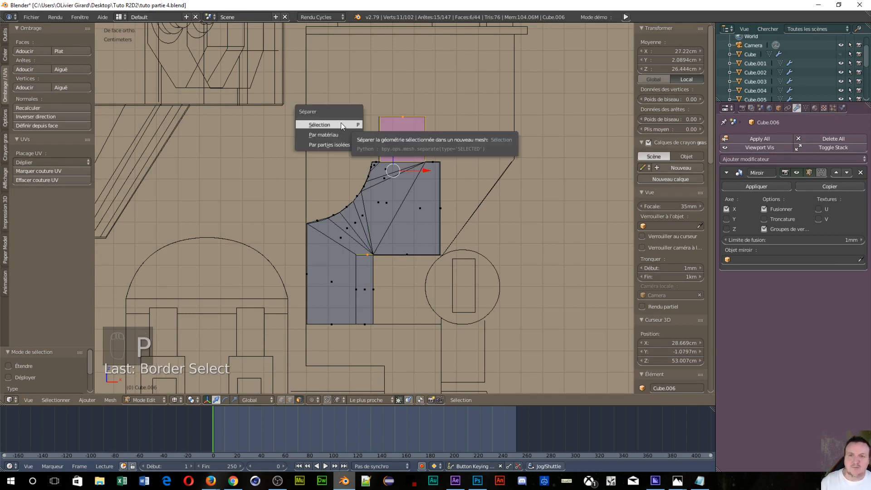
pyautogui.click(341, 125)
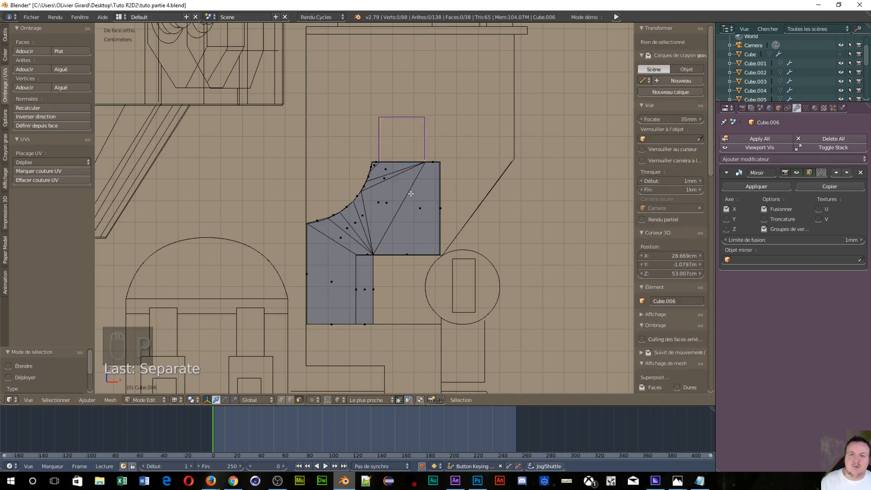
# In edge selection mode, fill the opening left under the separated upper block with a face between its two long edges
pyautogui.moveTo(411, 194); pyautogui.dragTo(397, 202, button='middle')
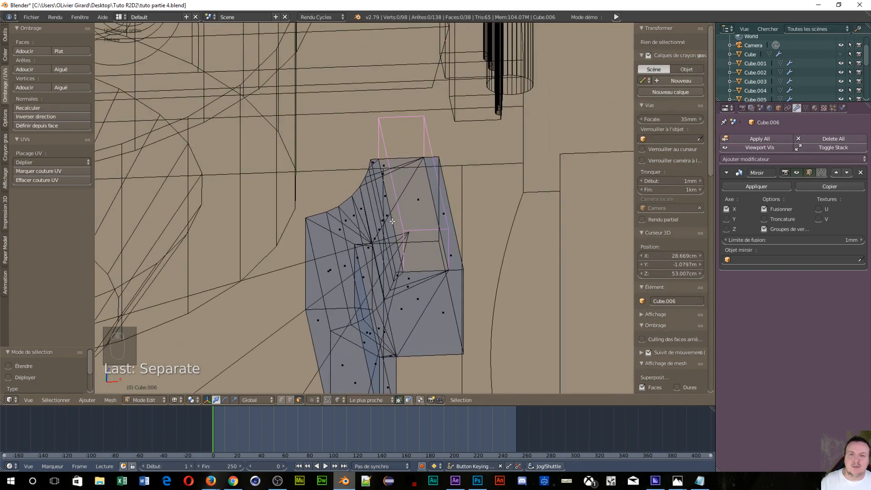
pyautogui.rightClick(392, 221)
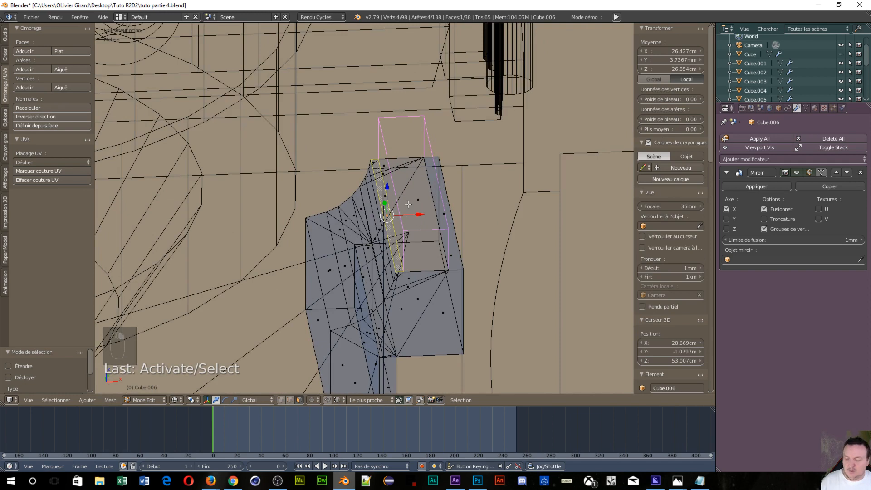
pyautogui.hotkey('ctrl', 'Tab')
pyautogui.click(382, 197)
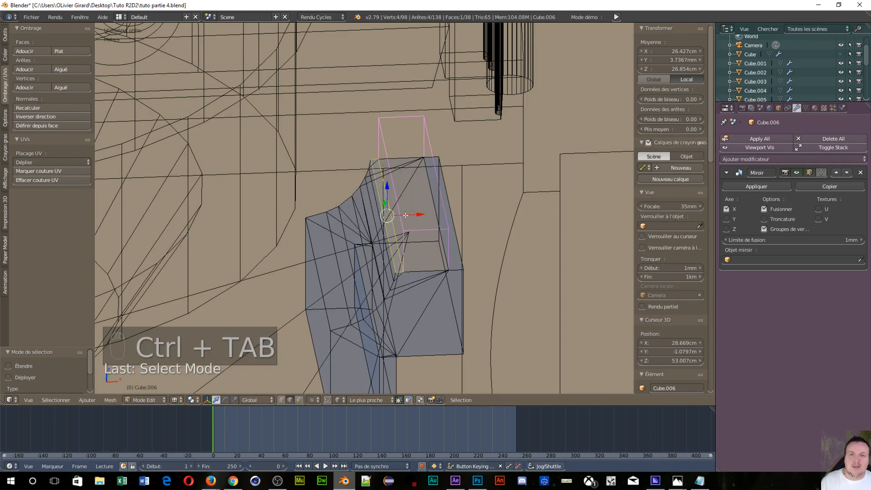
pyautogui.rightClick(435, 213)
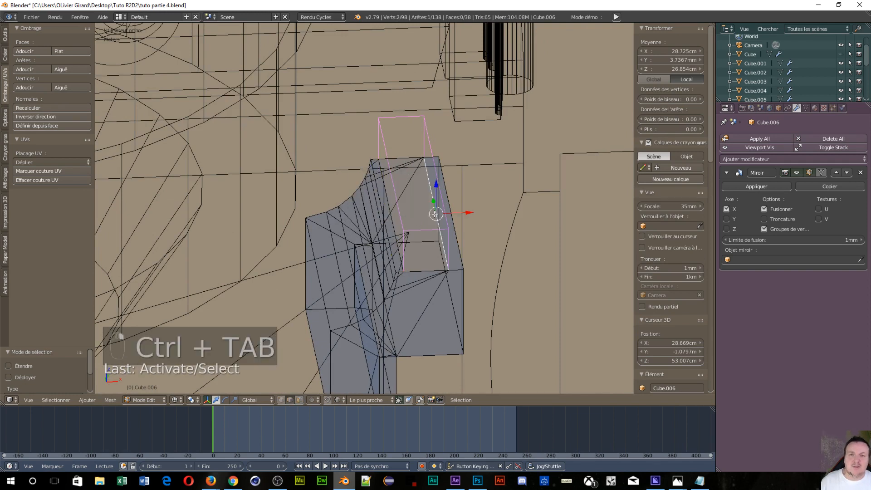
pyautogui.keyDown('shift'); pyautogui.rightClick(395, 215); pyautogui.keyUp('shift')
pyautogui.press('f')
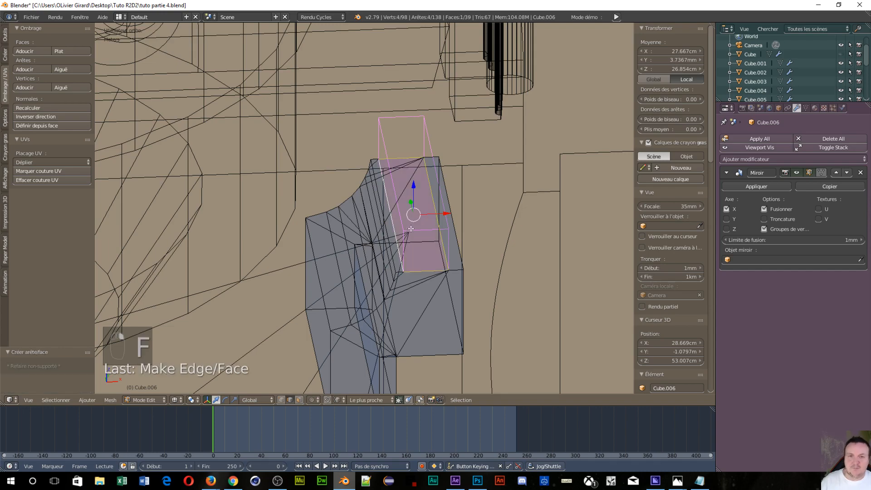
pyautogui.moveTo(450, 266); pyautogui.dragTo(447, 266, button='middle')
pyautogui.moveTo(388, 274); pyautogui.dragTo(443, 286, button='middle')
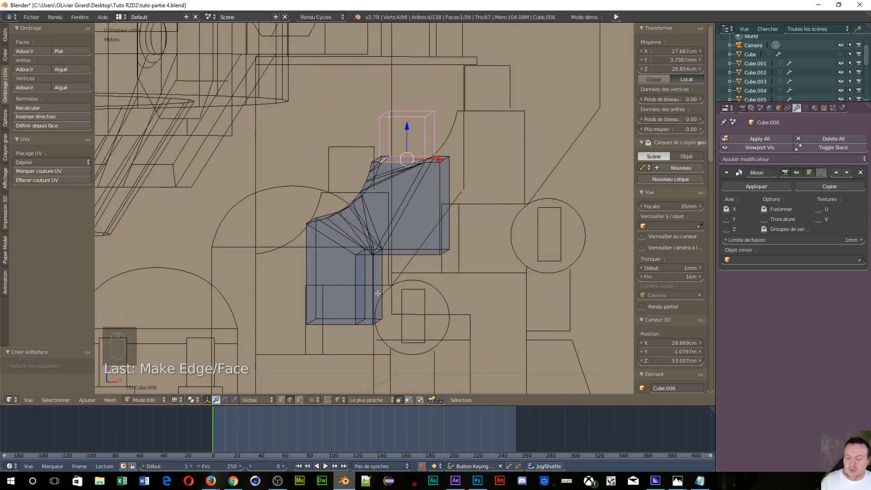
# In face selection mode, delete the narrow vertical face inside the lower block
pyautogui.moveTo(374, 295); pyautogui.dragTo(393, 298, button='middle')
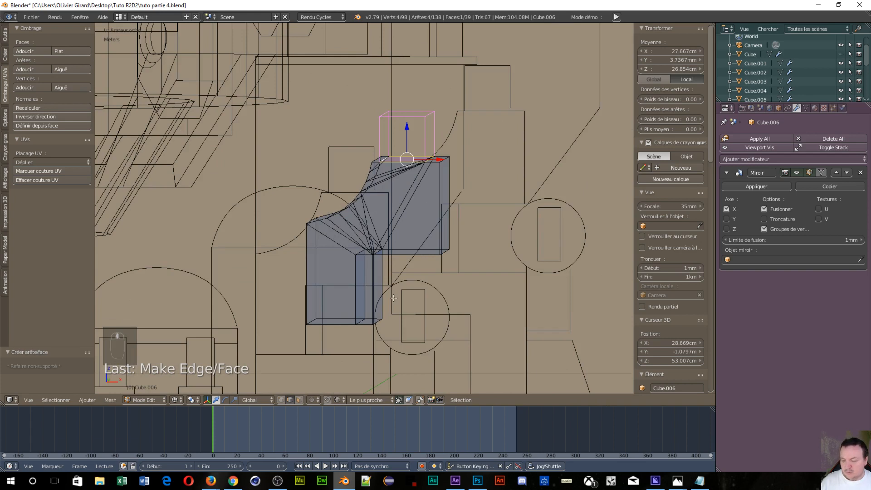
pyautogui.hotkey('ctrl', 'Tab')
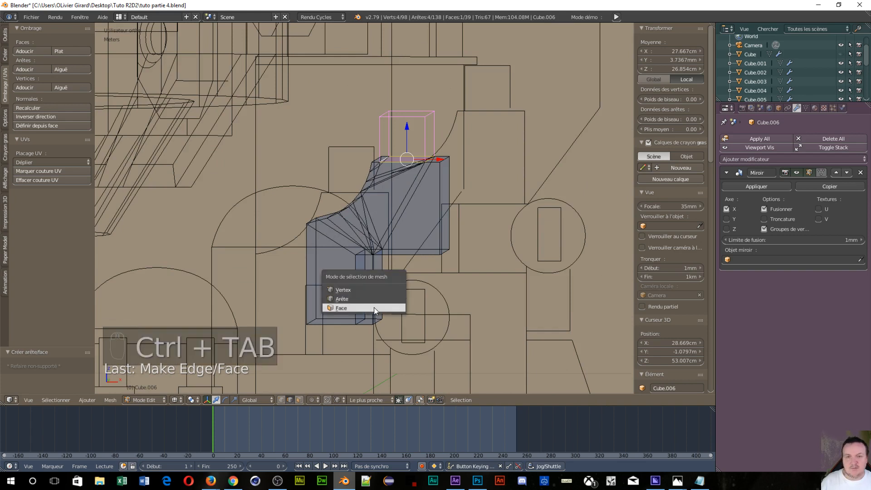
pyautogui.click(374, 307)
pyautogui.rightClick(363, 288)
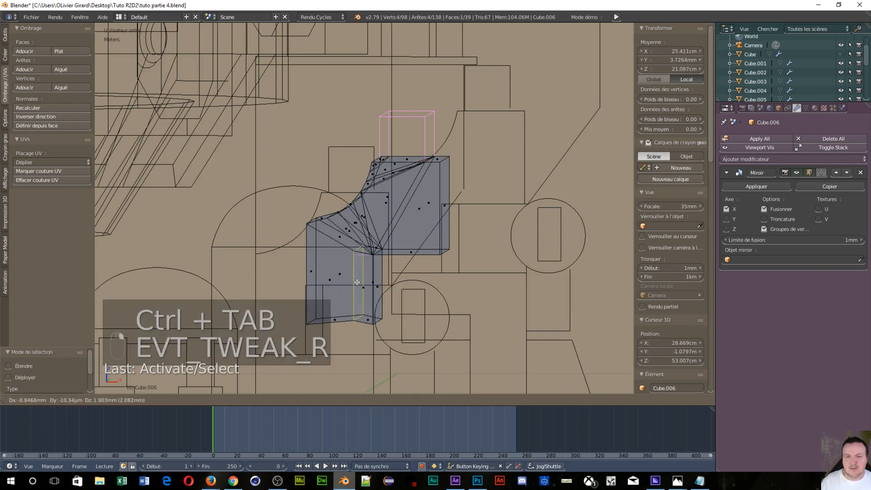
pyautogui.press('x')
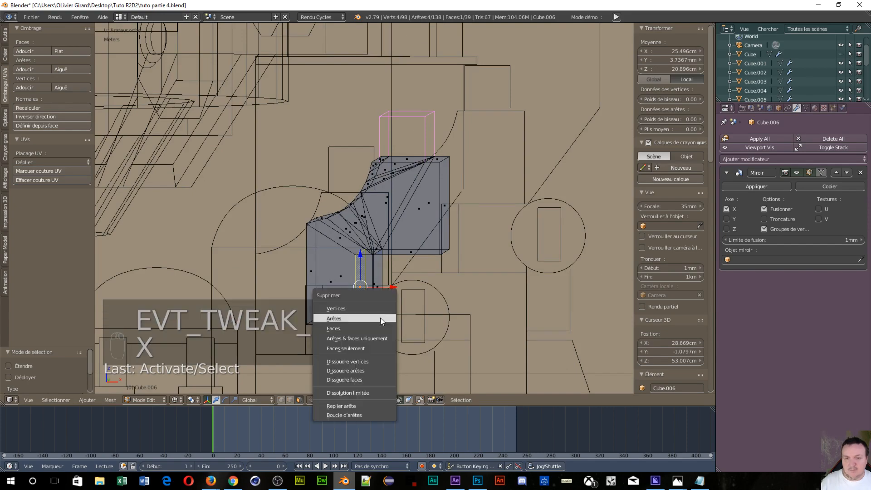
pyautogui.click(381, 323)
# Examine the triangulated faces and the small corner triangle between the curved side and the separated upper block
pyautogui.moveTo(382, 324); pyautogui.dragTo(398, 311, button='middle')
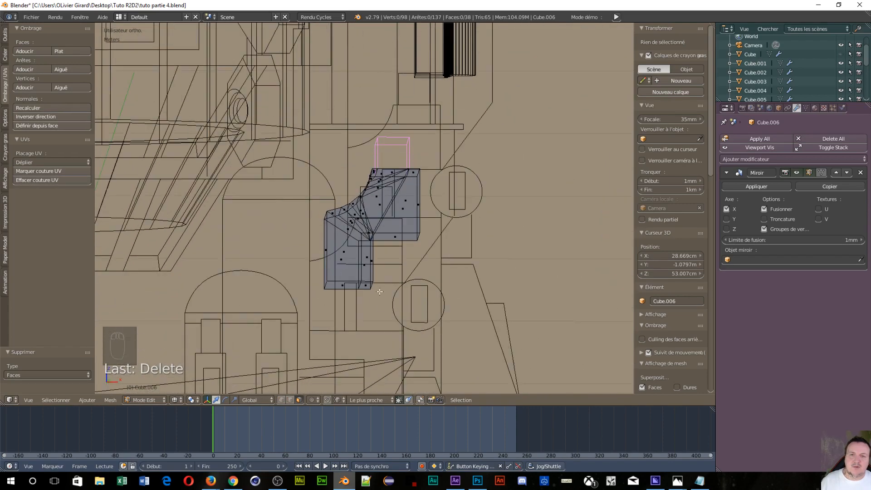
pyautogui.scroll(5, 408, 245)
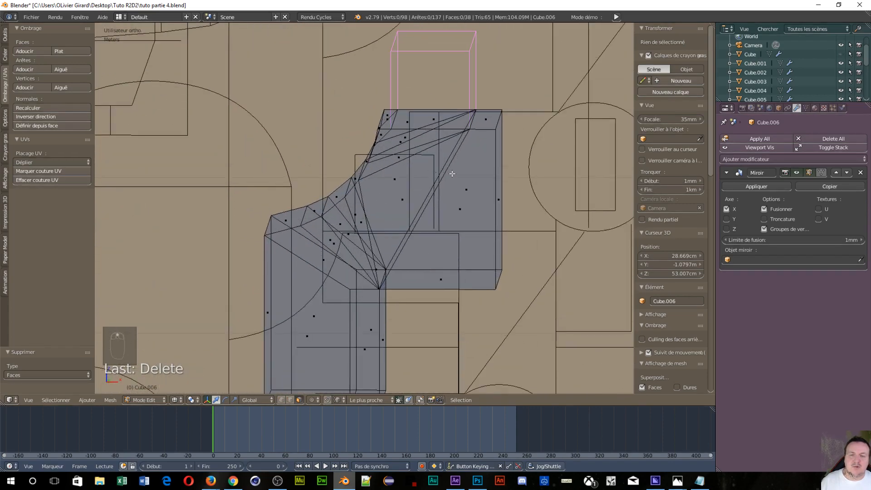
pyautogui.moveTo(452, 174); pyautogui.dragTo(429, 210, button='middle')
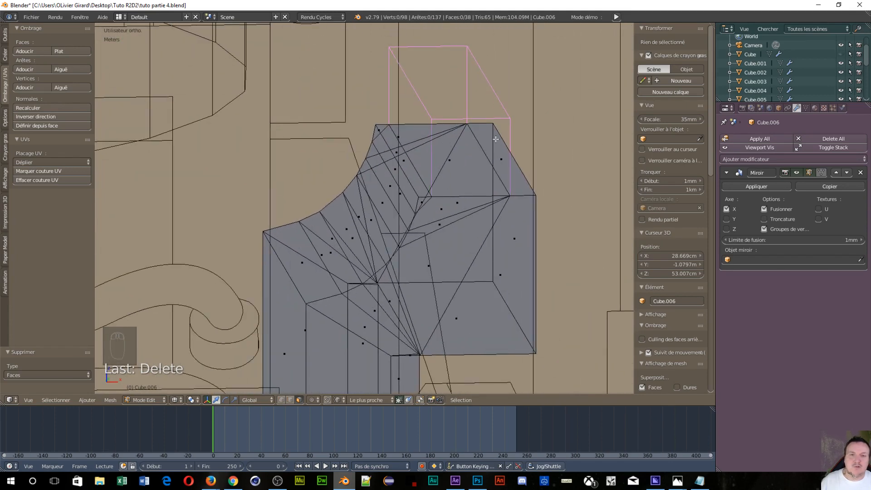
pyautogui.rightClick(423, 185)
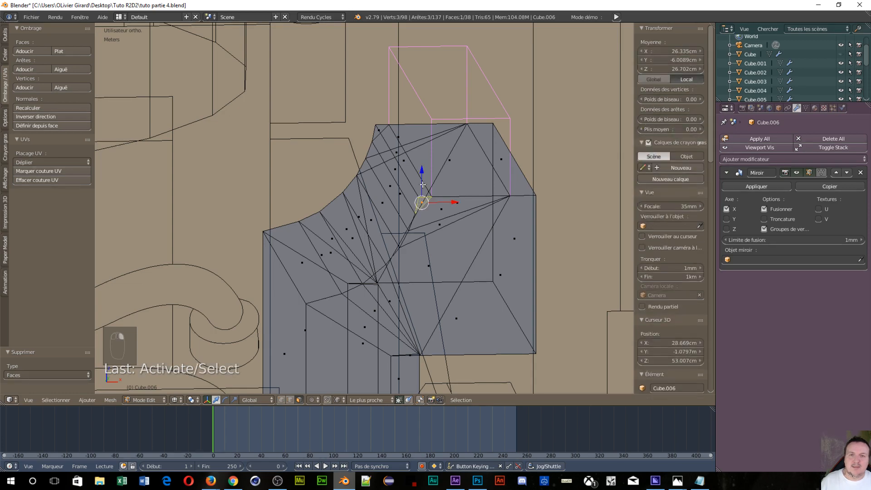
pyautogui.scroll(3, 445, 231)
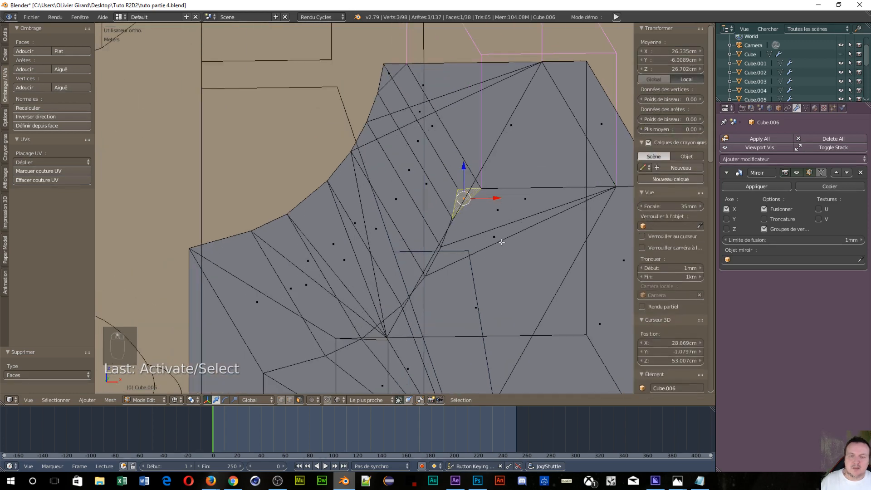
pyautogui.keyDown('shift'); pyautogui.moveTo(506, 243); pyautogui.dragTo(440, 231, button='middle'); pyautogui.keyUp('shift')
pyautogui.scroll(8, 384, 281)
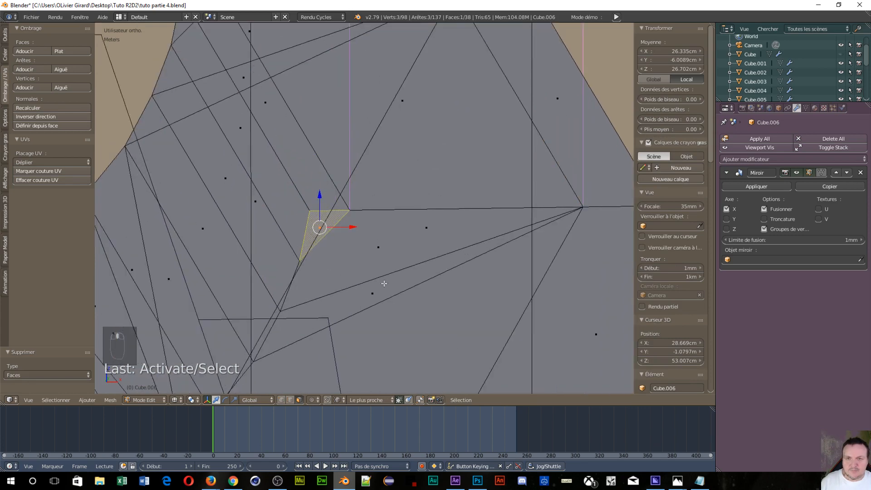
pyautogui.moveTo(376, 275); pyautogui.dragTo(407, 292, button='middle')
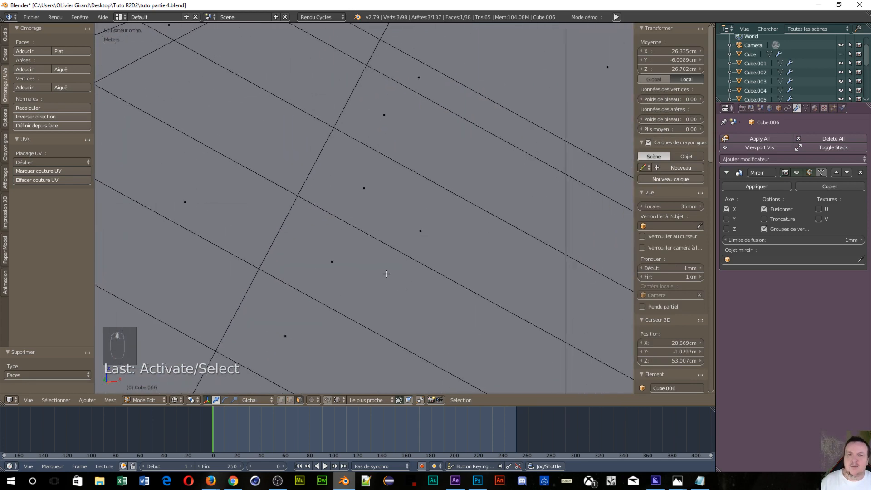
pyautogui.scroll(-6, 386, 274)
pyautogui.moveTo(423, 257); pyautogui.dragTo(497, 259, button='middle')
pyautogui.scroll(1, 457, 250)
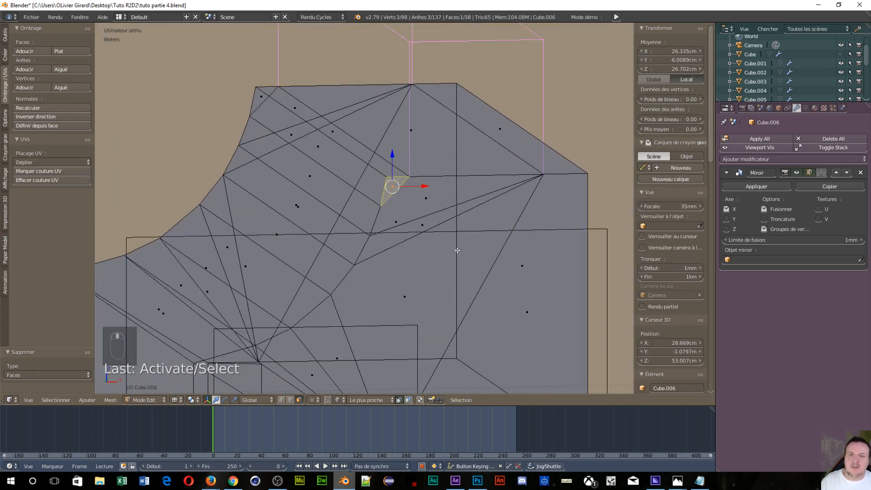
pyautogui.scroll(1, 453, 247)
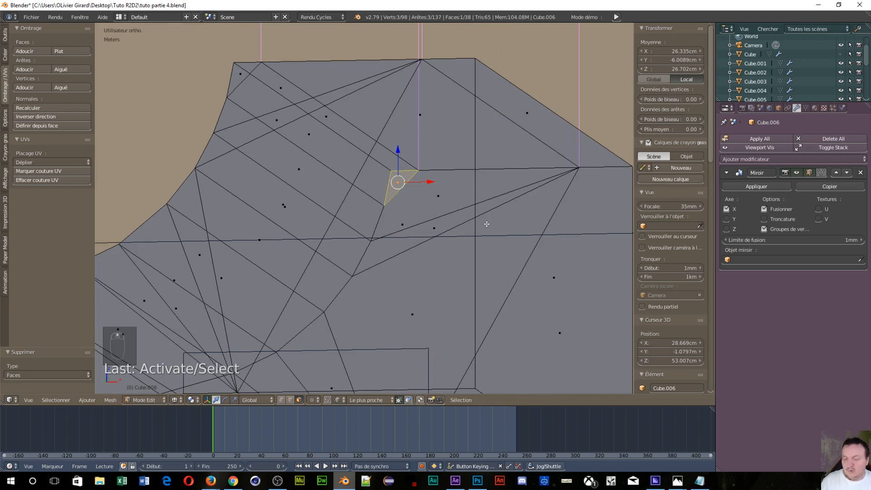
# In vertex selection mode and front view, circle-select the face's corners under the separated block and extrude it along X with zero distance
pyautogui.hotkey('ctrl', 'Tab')
pyautogui.click(457, 208)
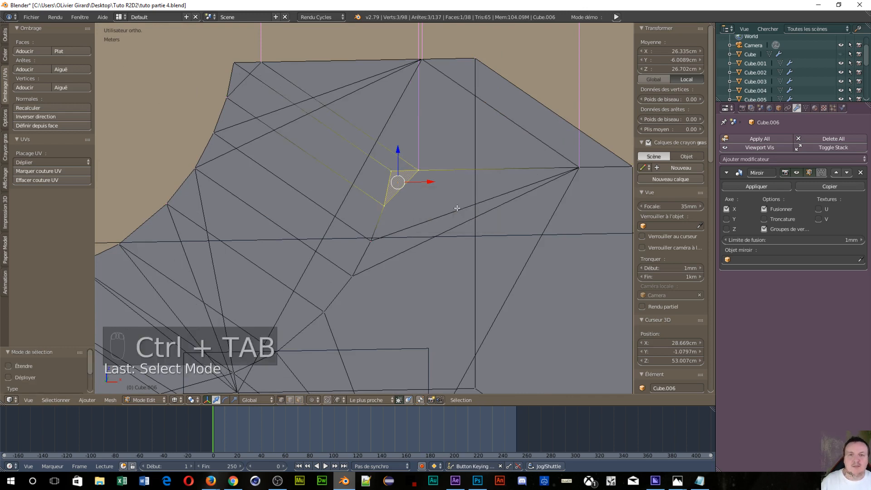
pyautogui.press('KP_1')
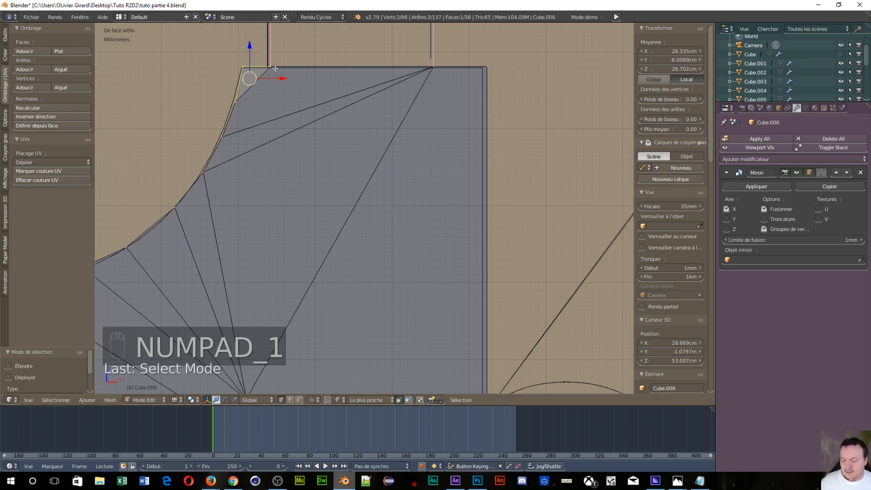
pyautogui.press('a')
pyautogui.press('a')
pyautogui.press('c')
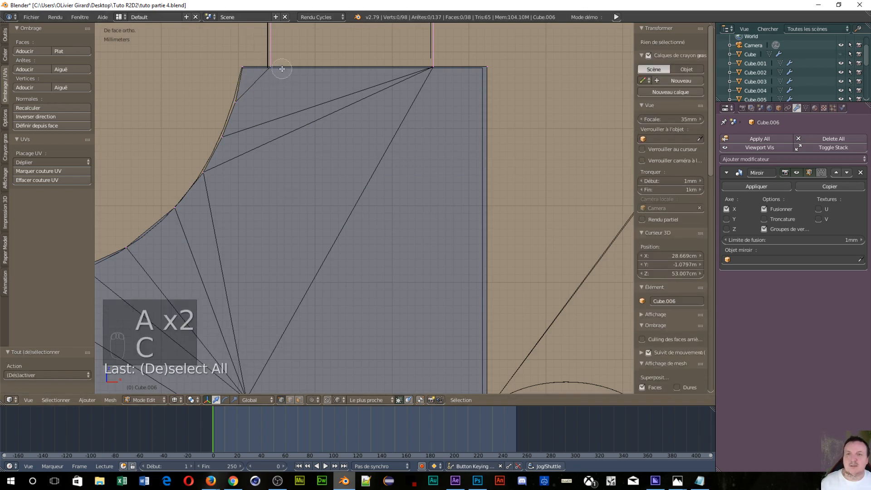
pyautogui.moveTo(278, 71)
pyautogui.mouseDown()
pyautogui.moveTo(268, 66)
pyautogui.moveTo(432, 68)
pyautogui.mouseUp()
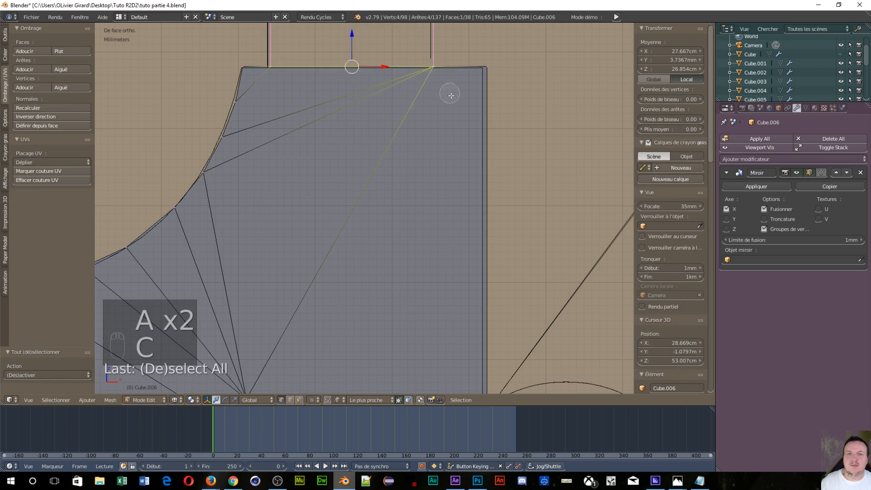
pyautogui.rightClick(427, 160)
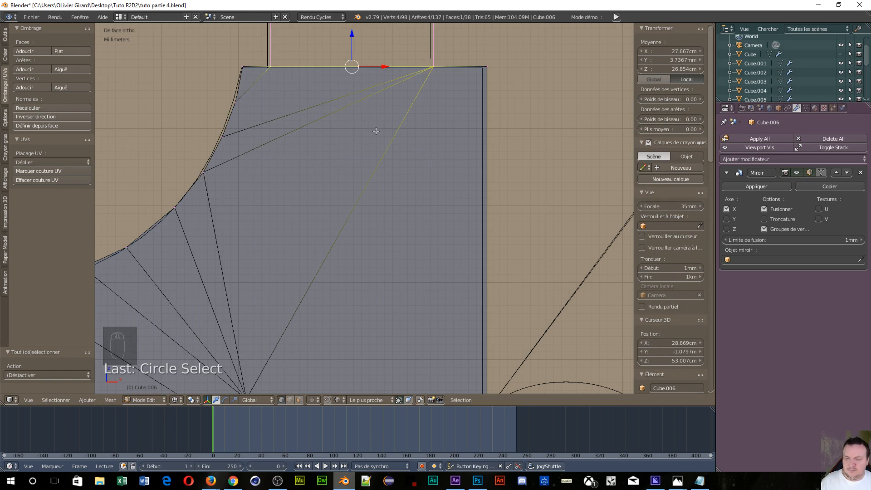
pyautogui.press('e')
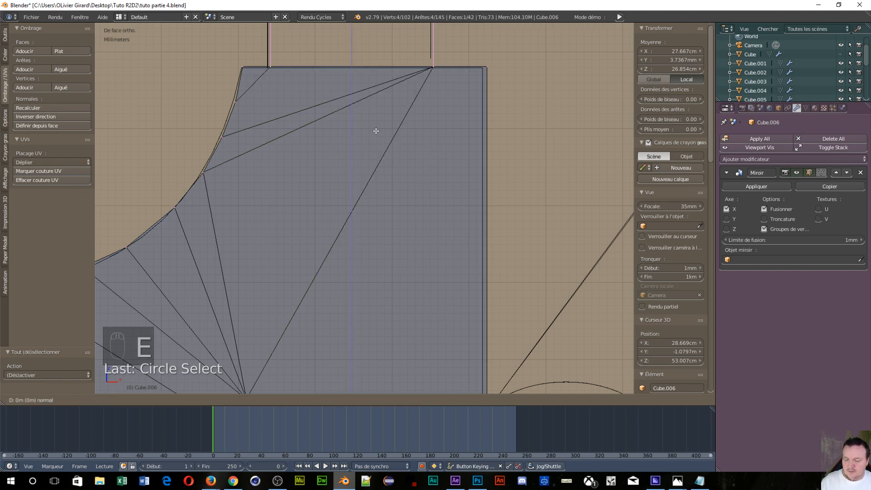
pyautogui.press('x')
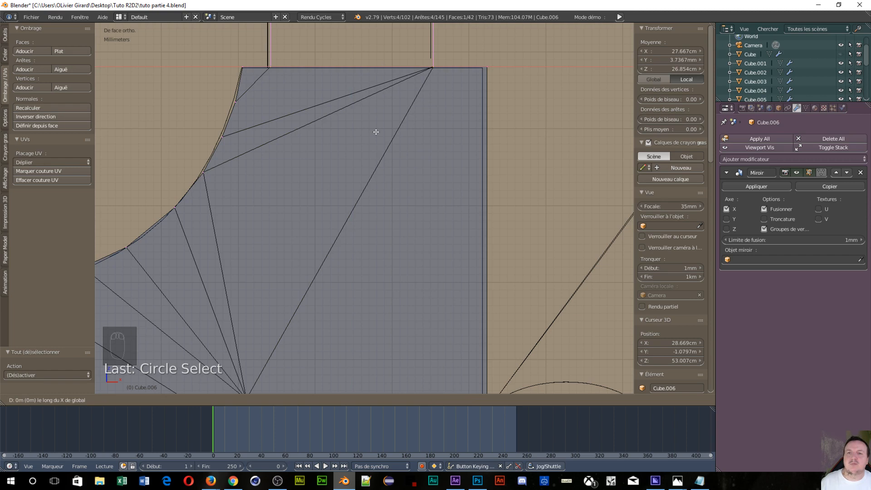
pyautogui.click(376, 131)
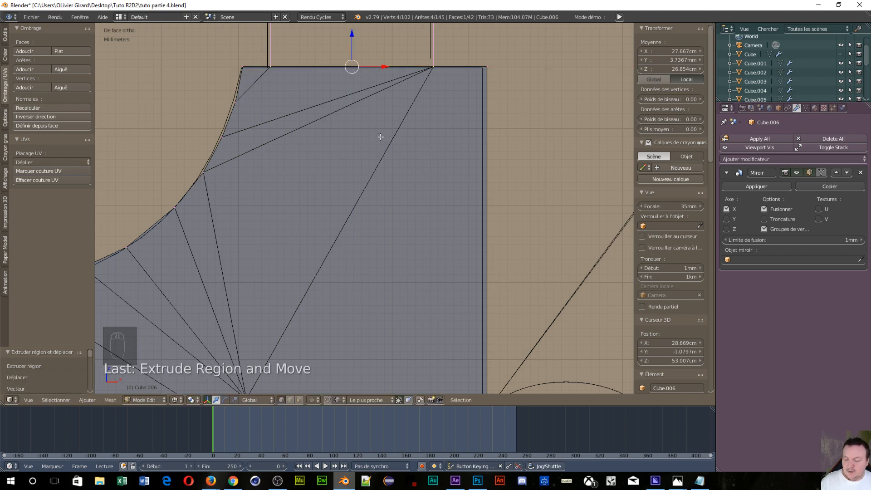
# Extrude the selected face downward along Z twice, about 4.6 mm each, level with the next two points of the curved side
pyautogui.press('e')
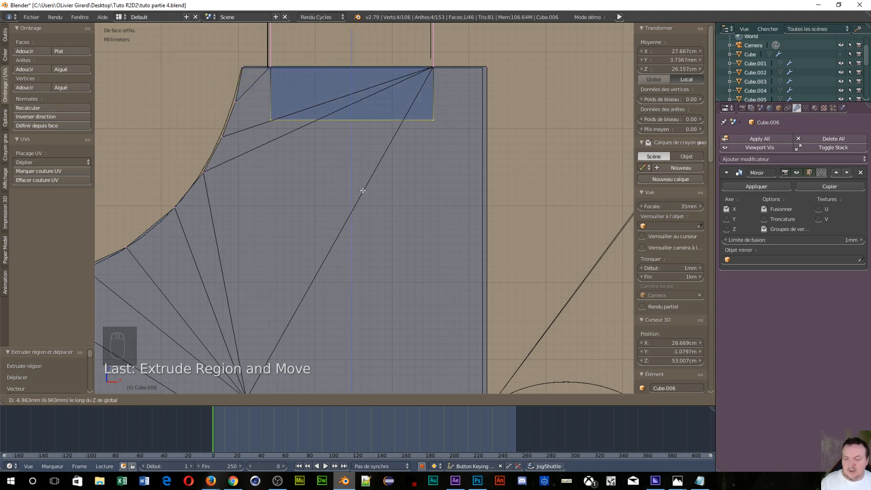
pyautogui.press('z')
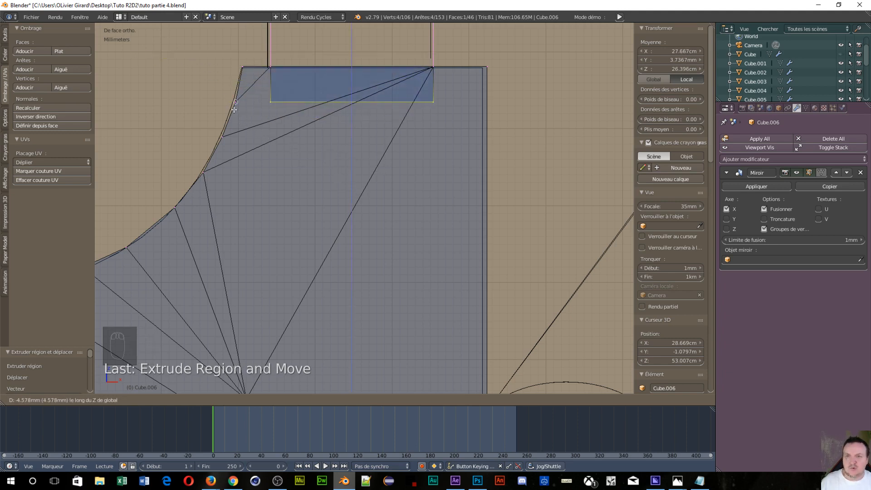
pyautogui.click(234, 110)
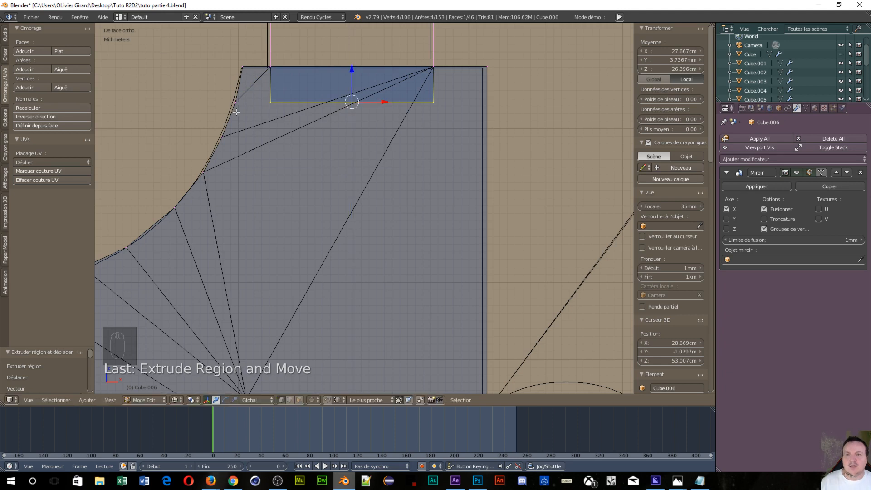
pyautogui.press('e')
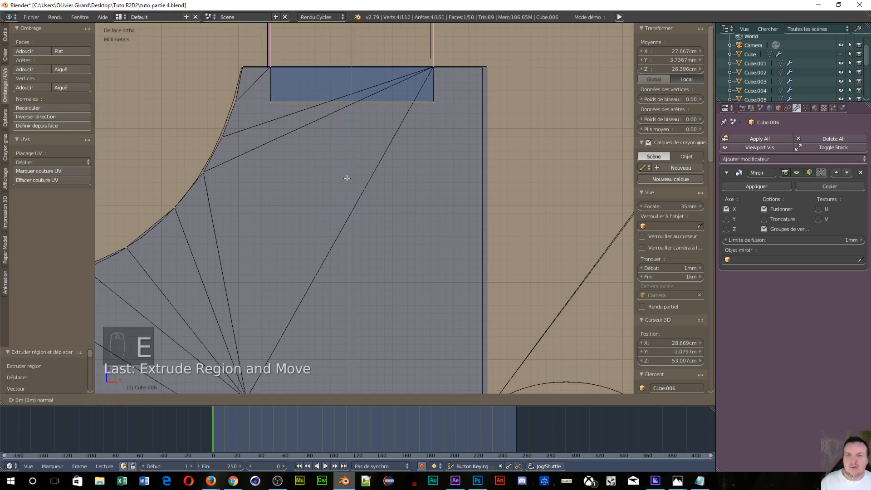
pyautogui.press('z')
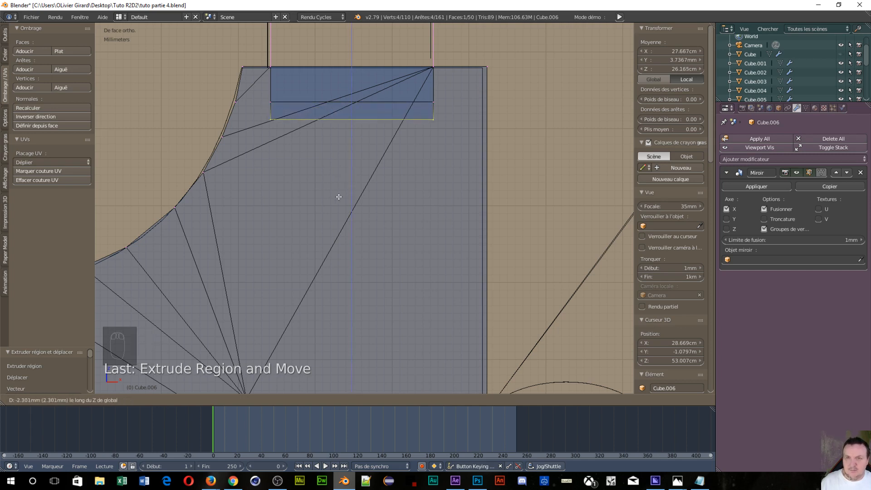
pyautogui.press('z')
pyautogui.click(224, 142)
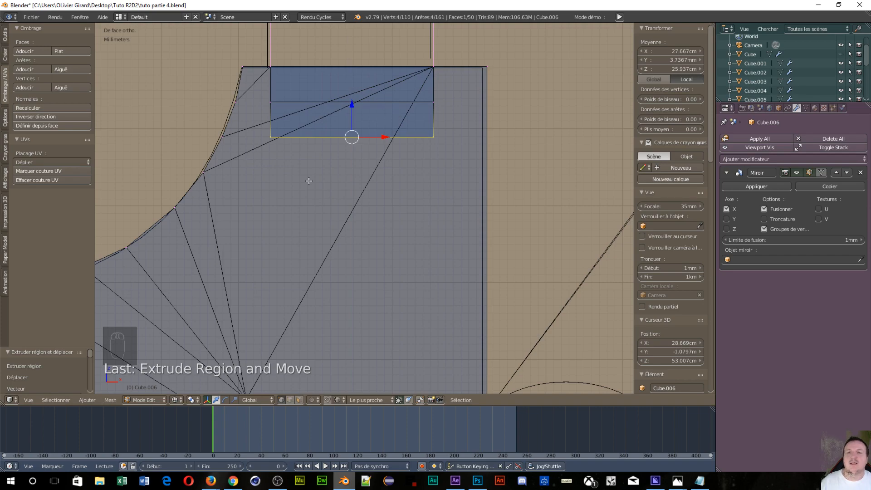
pyautogui.moveTo(309, 180); pyautogui.dragTo(499, 192, button='middle')
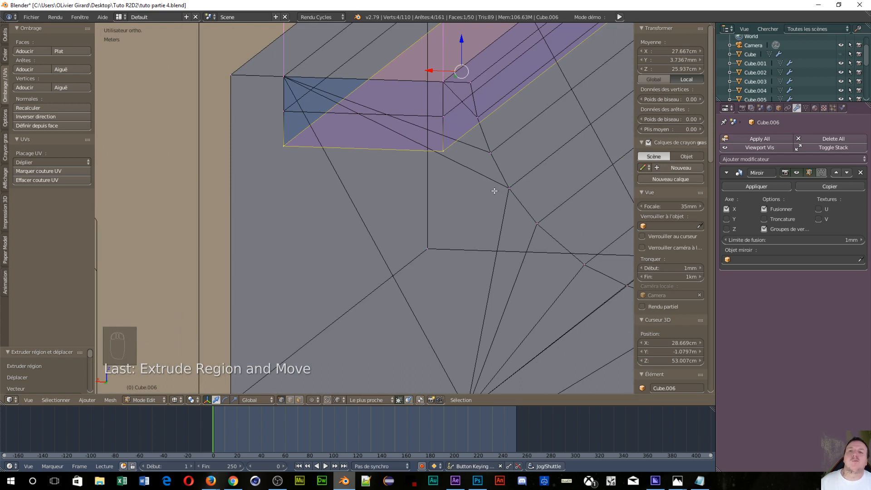
pyautogui.scroll(1, 363, 168)
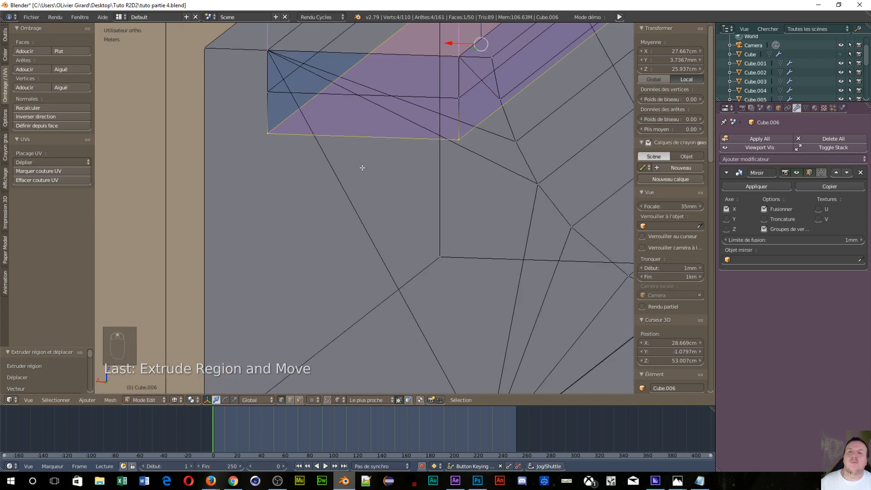
pyautogui.scroll(1, 362, 167)
pyautogui.keyDown('shift'); pyautogui.moveTo(362, 132); pyautogui.dragTo(354, 232, button='middle'); pyautogui.keyUp('shift')
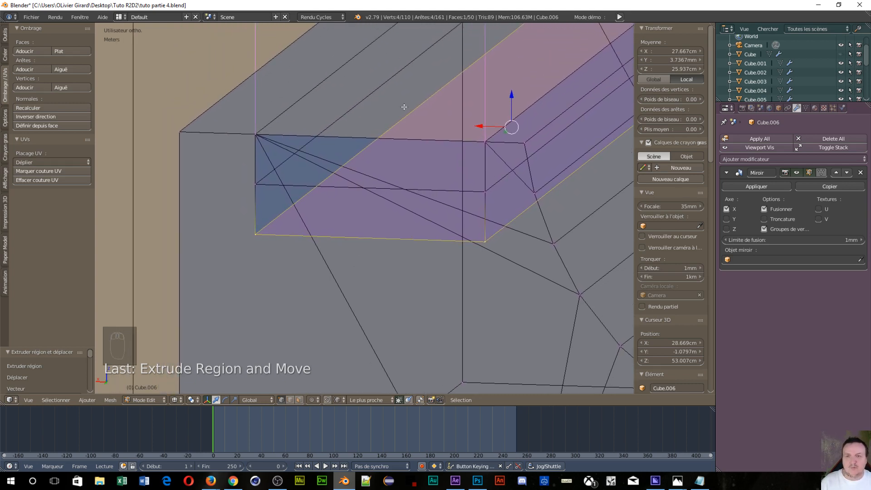
pyautogui.press('k')
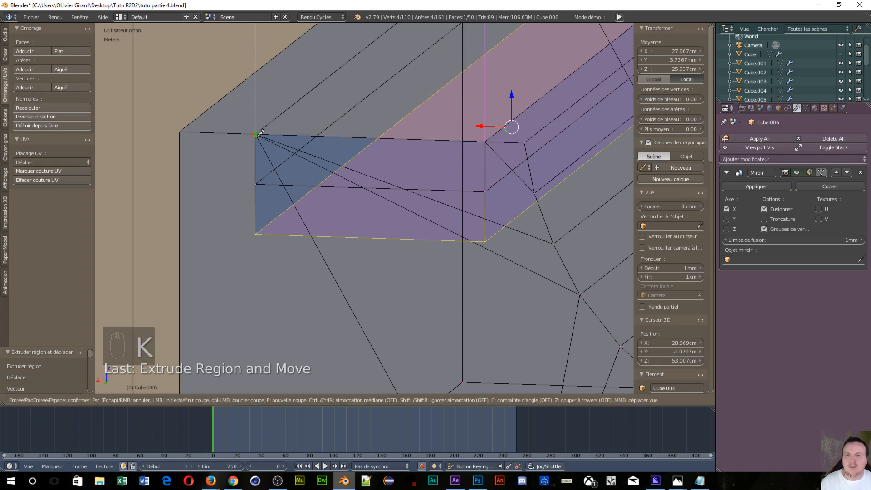
pyautogui.click(256, 134)
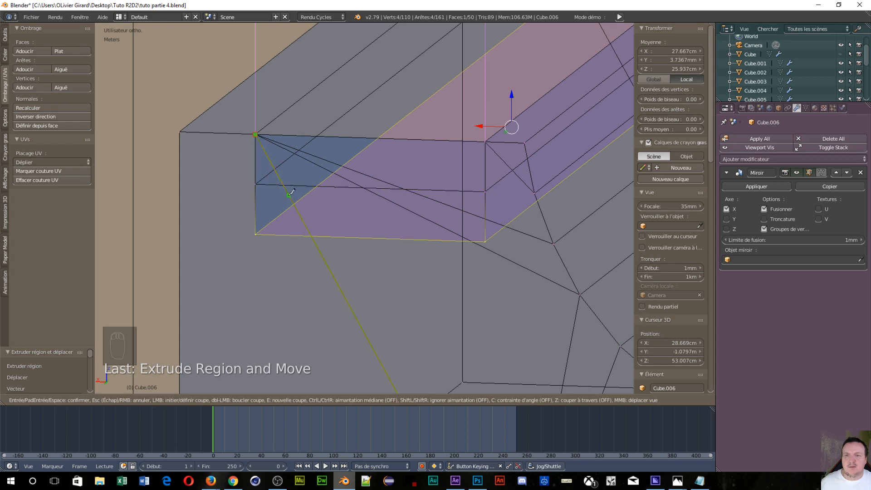
pyautogui.click(312, 235)
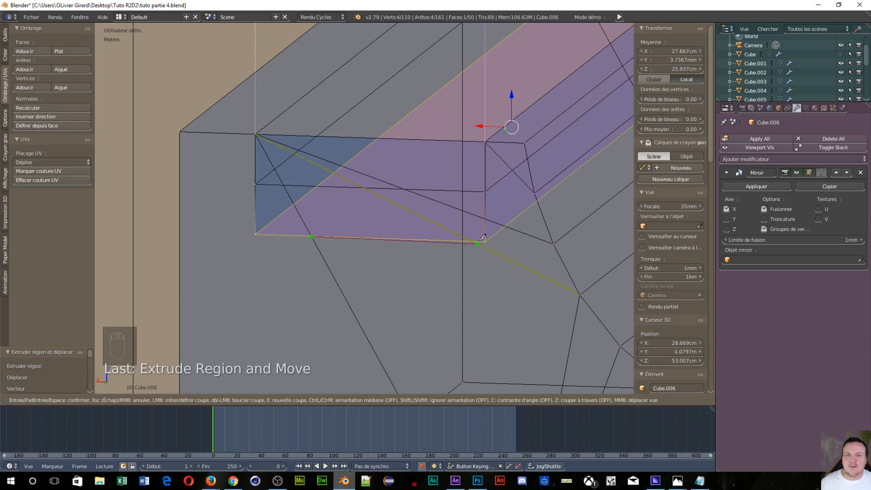
pyautogui.click(470, 242)
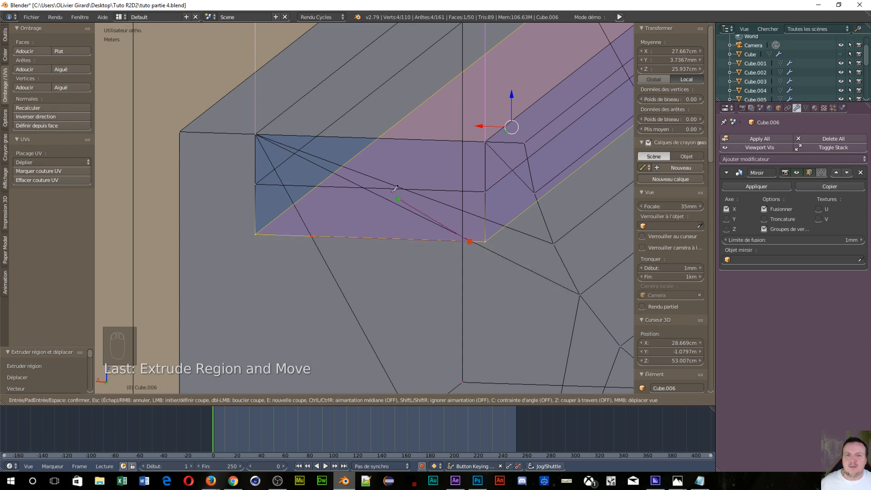
pyautogui.click(255, 134)
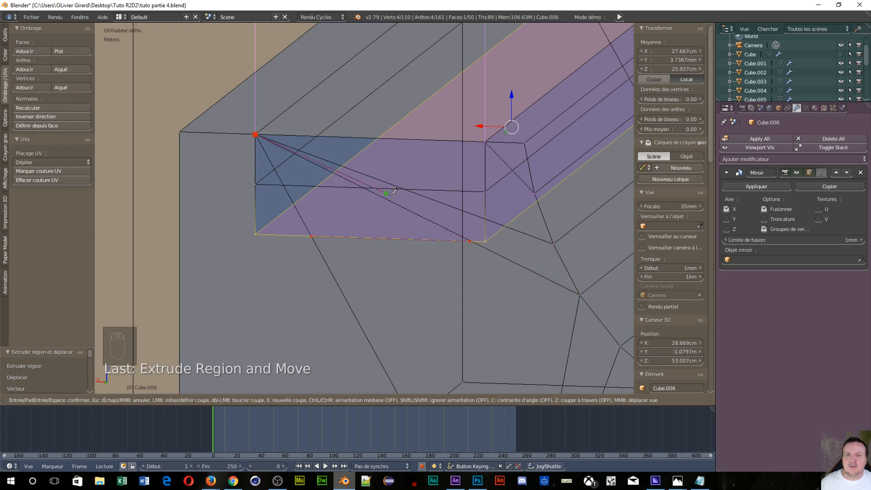
pyautogui.click(485, 217)
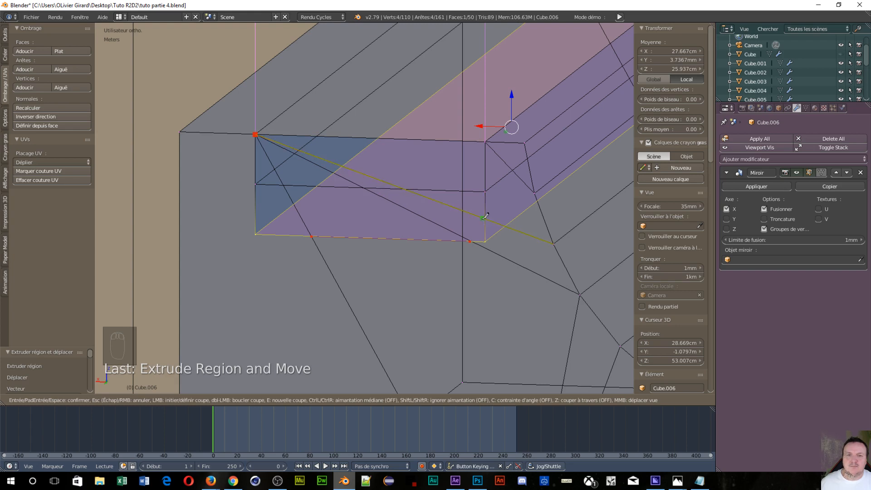
pyautogui.press('Return')
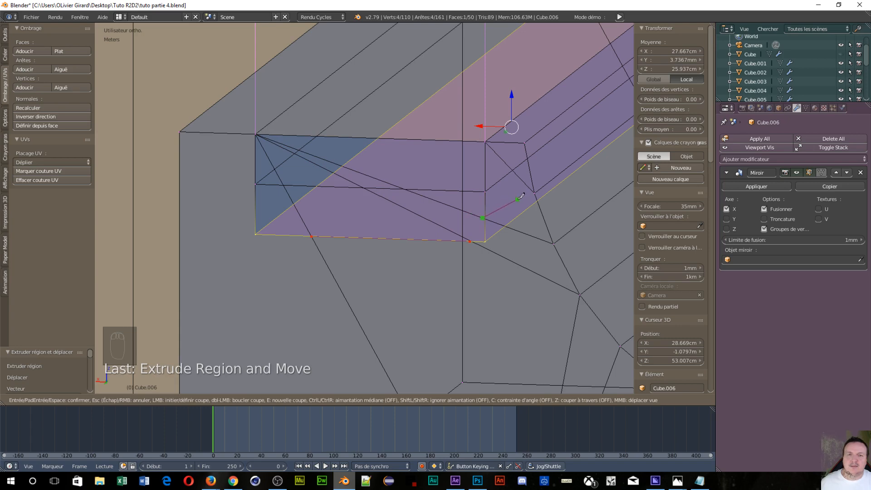
pyautogui.press('Escape')
pyautogui.moveTo(415, 209)
pyautogui.mouseDown(button='middle')
pyautogui.moveTo(444, 205)
pyautogui.moveTo(397, 220)
pyautogui.moveTo(325, 210)
pyautogui.moveTo(390, 200)
pyautogui.moveTo(409, 224)
pyautogui.mouseUp(button='middle')
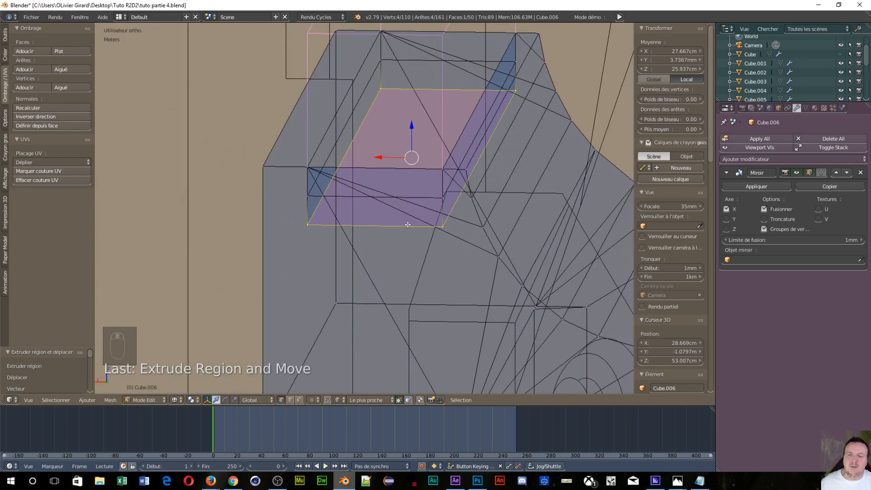
pyautogui.scroll(3, 377, 239)
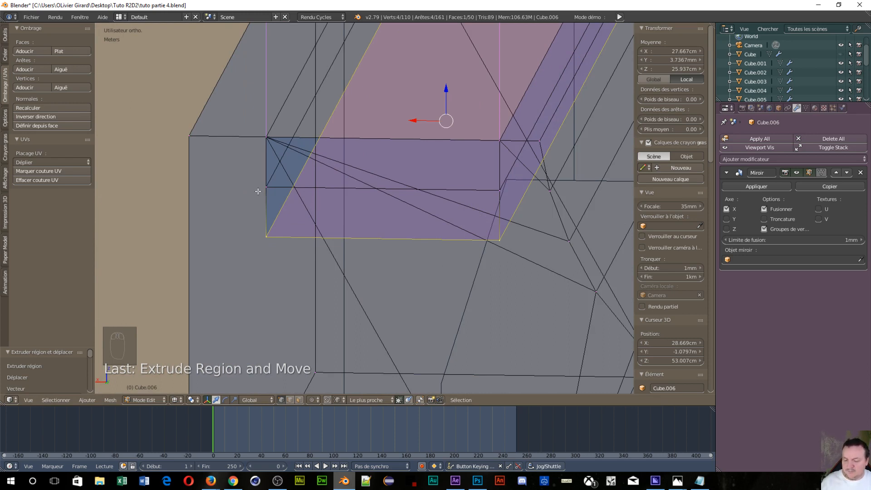
pyautogui.press('k')
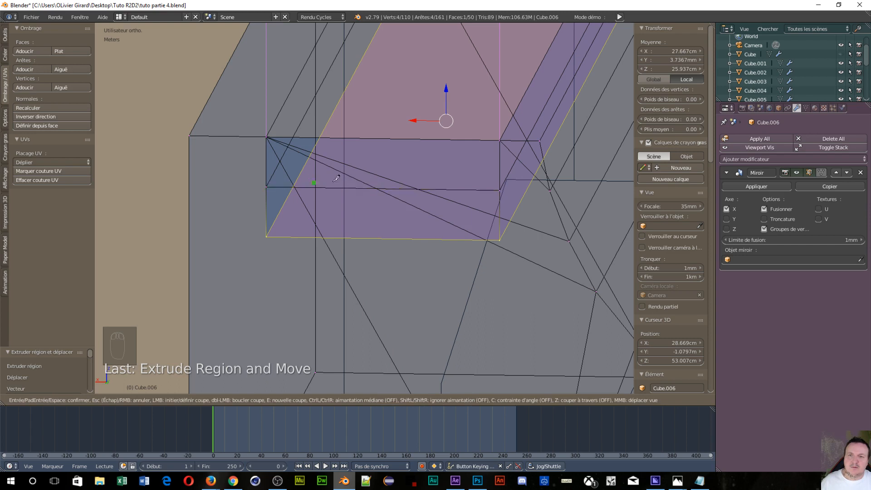
pyautogui.click(501, 190)
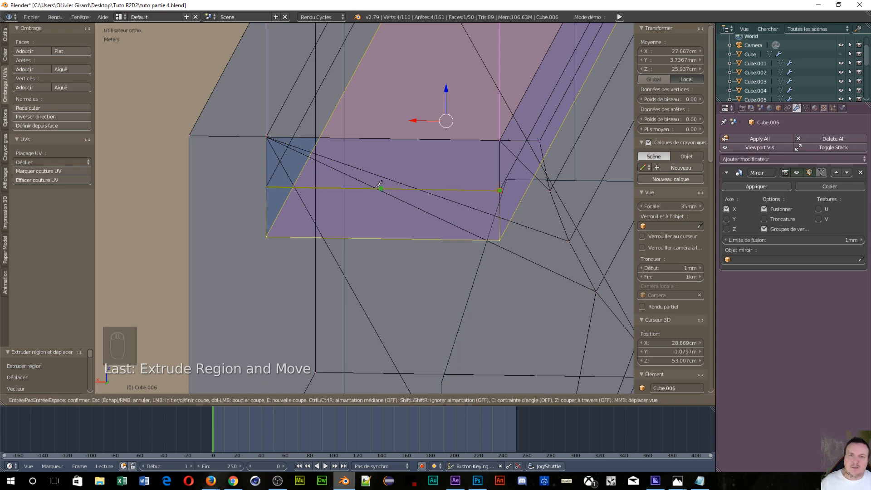
pyautogui.click(266, 184)
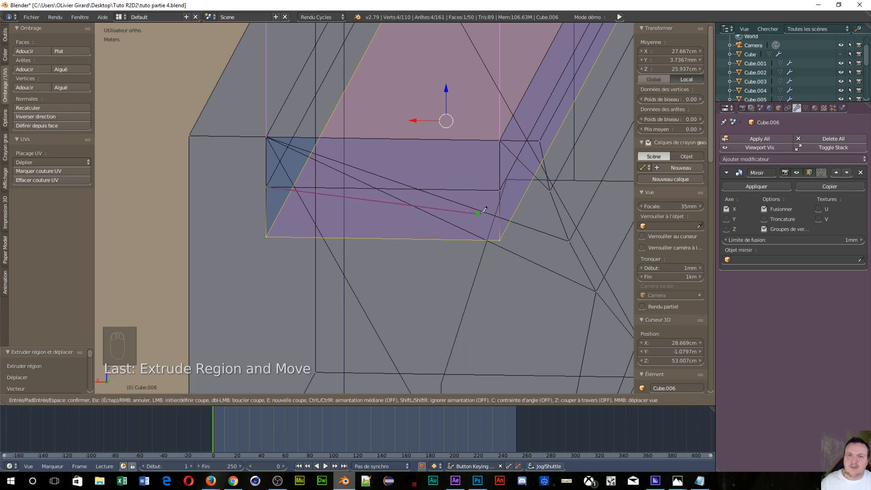
pyautogui.press('ctrl')
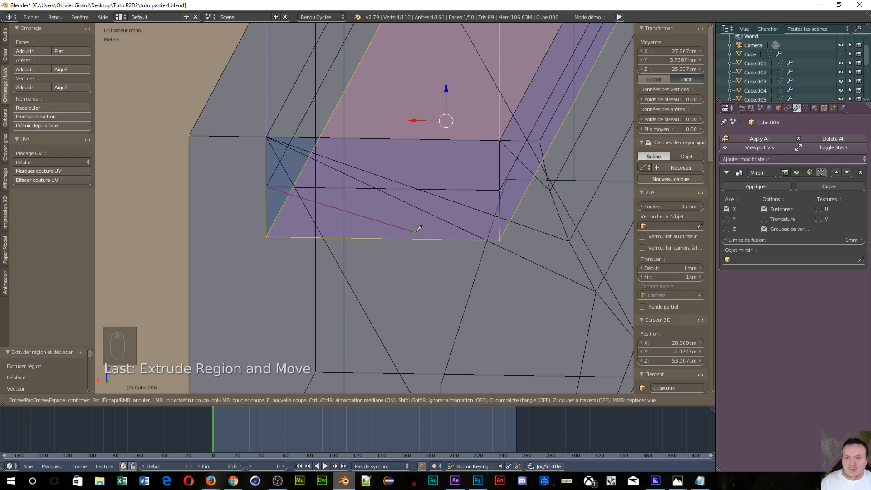
pyautogui.press('Return')
# In face selection mode, delete the lower of the two stacked end faces at the front end of the recess
pyautogui.hotkey('ctrl', 'Tab')
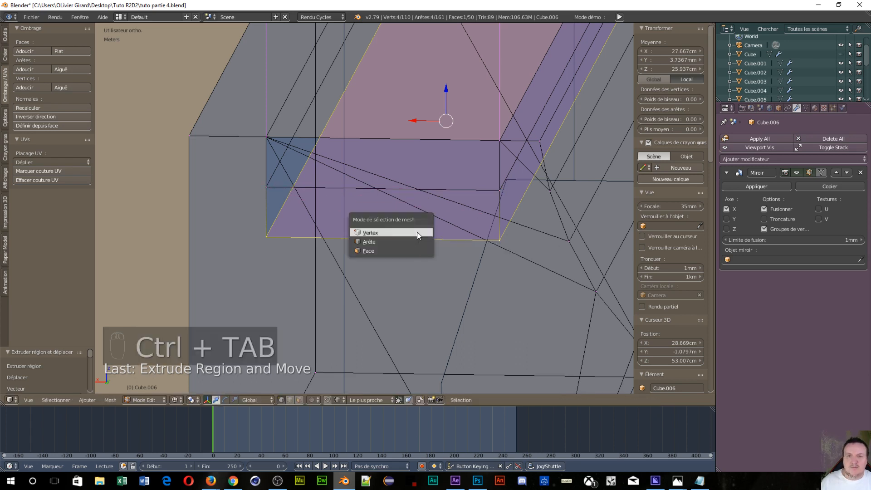
pyautogui.click(418, 232)
pyautogui.moveTo(418, 232); pyautogui.dragTo(403, 265, button='middle')
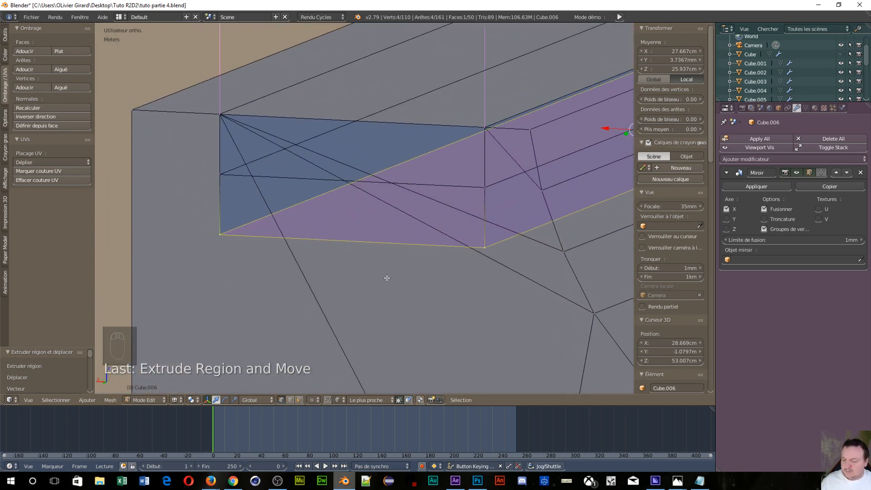
pyautogui.hotkey('ctrl', 'Tab')
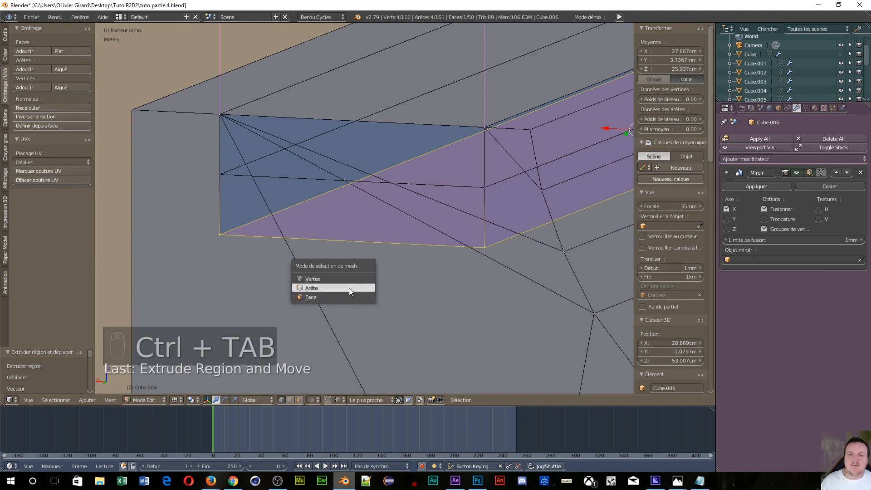
pyautogui.click(331, 297)
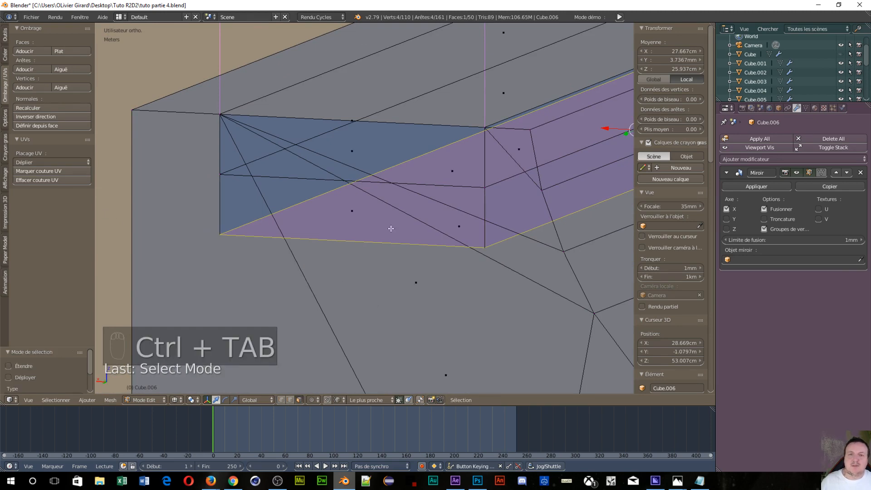
pyautogui.moveTo(470, 225); pyautogui.dragTo(499, 218, button='middle')
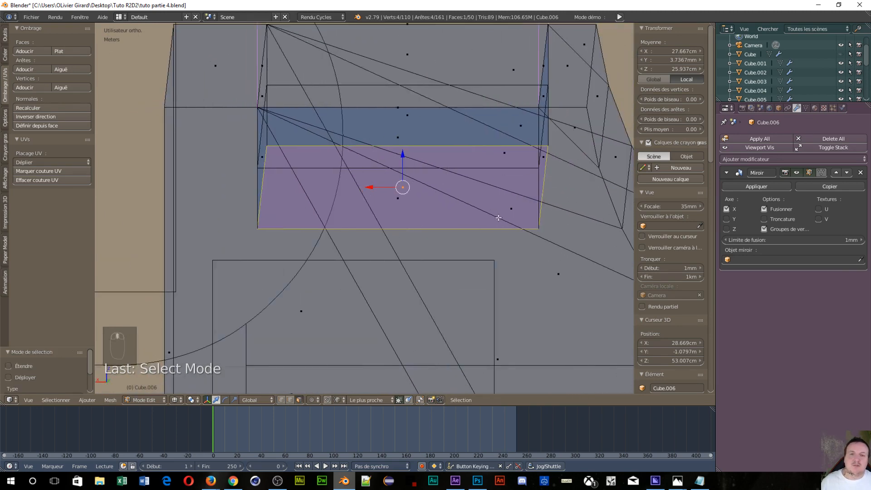
pyautogui.moveTo(397, 262); pyautogui.dragTo(373, 262, button='middle')
pyautogui.rightClick(356, 194)
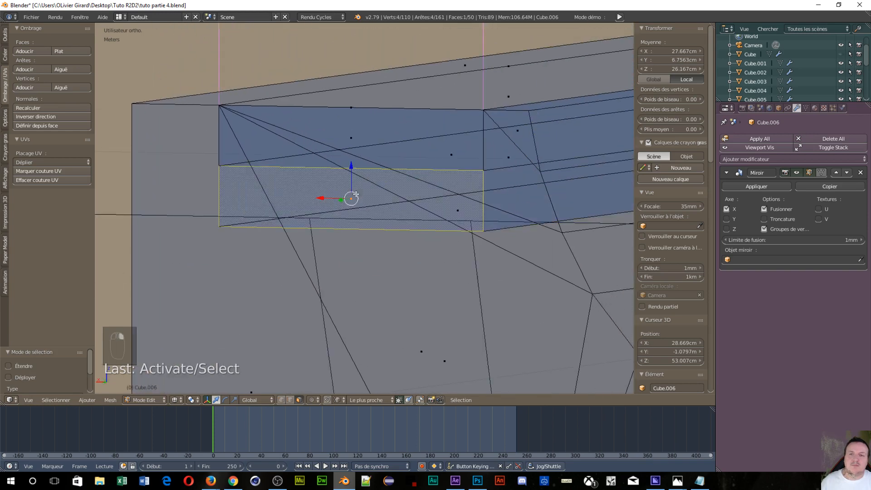
pyautogui.moveTo(356, 194); pyautogui.dragTo(380, 263, button='middle')
pyautogui.rightClick(377, 270)
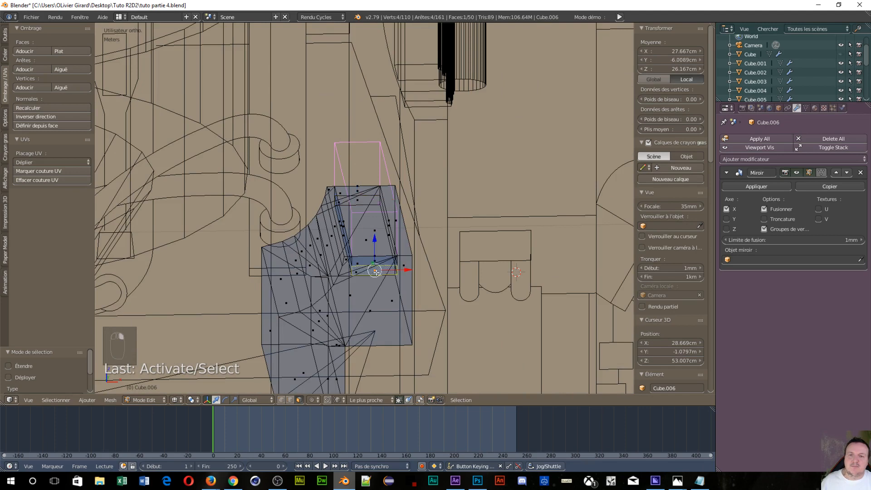
pyautogui.scroll(3, 388, 299)
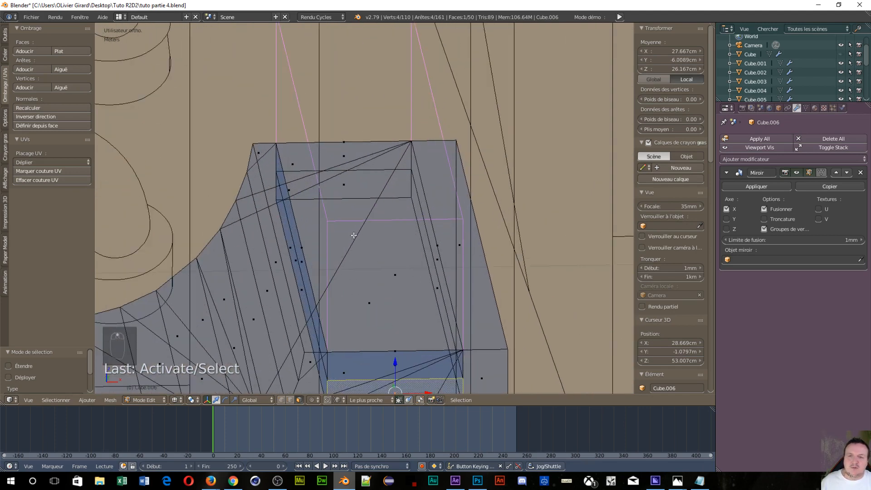
pyautogui.scroll(3, 329, 221)
pyautogui.scroll(1, 265, 250)
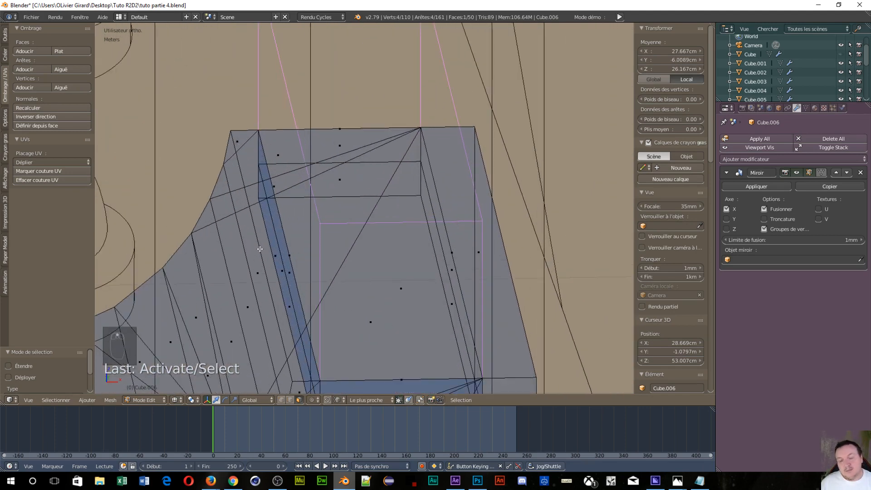
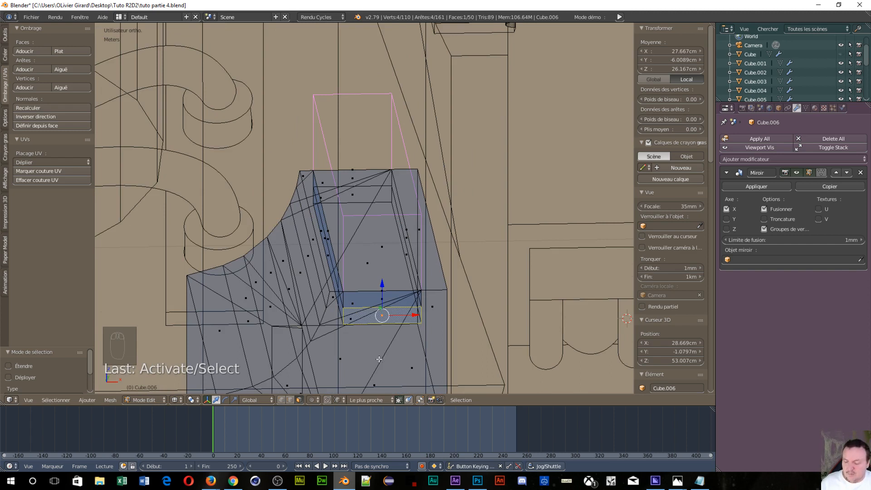
pyautogui.press('x')
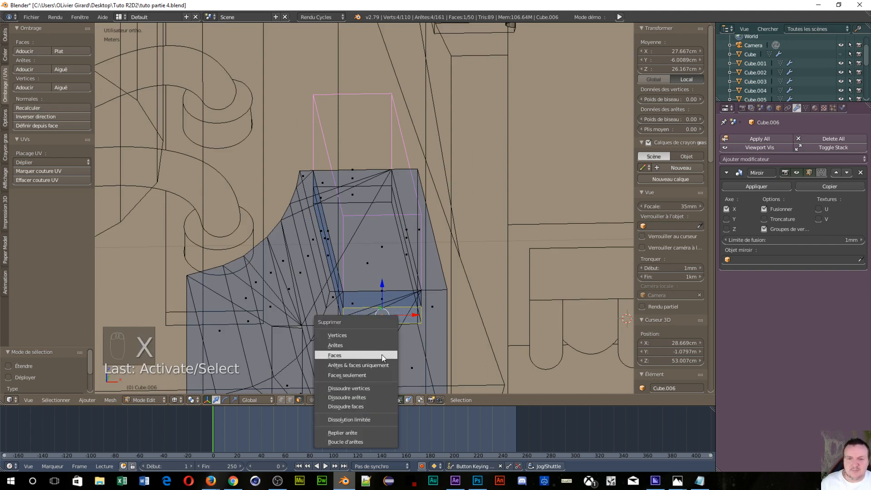
pyautogui.click(376, 355)
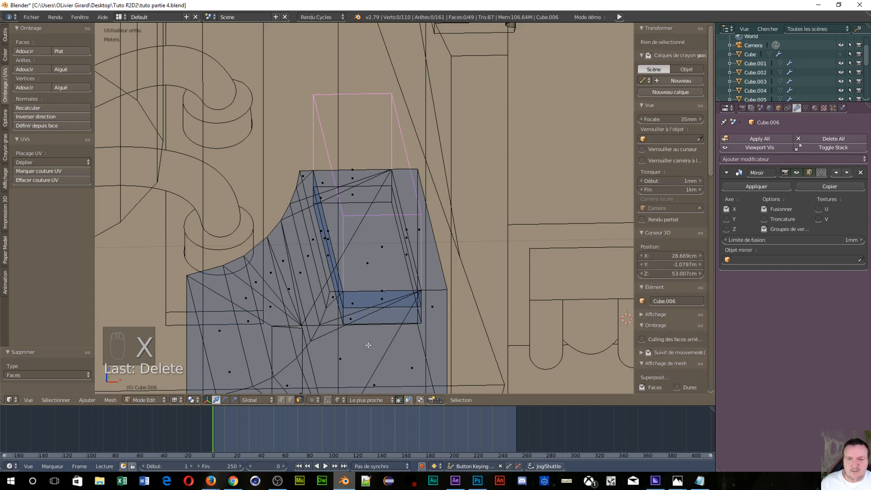
# Delete the matching lower end face at the rear end of the recess
pyautogui.moveTo(368, 345); pyautogui.dragTo(336, 317, button='middle')
pyautogui.rightClick(358, 189)
pyautogui.press('x')
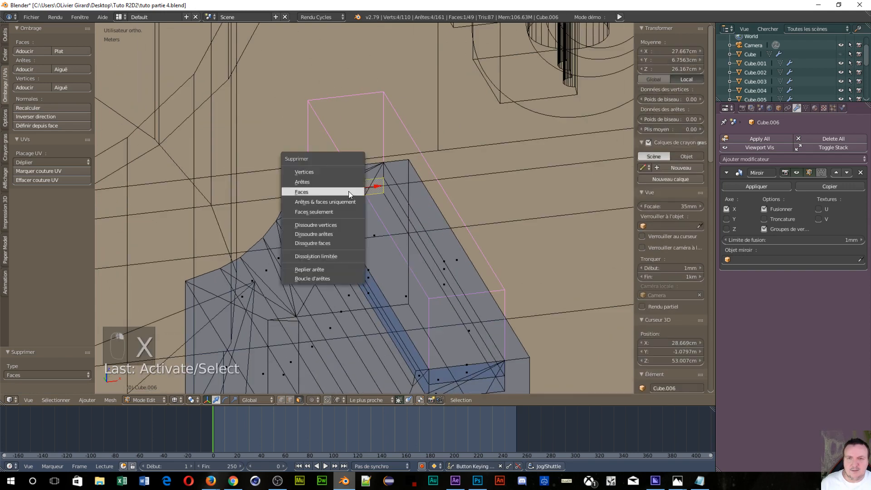
pyautogui.click(338, 193)
pyautogui.moveTo(453, 341); pyautogui.dragTo(431, 336, button='middle')
pyautogui.rightClick(335, 170)
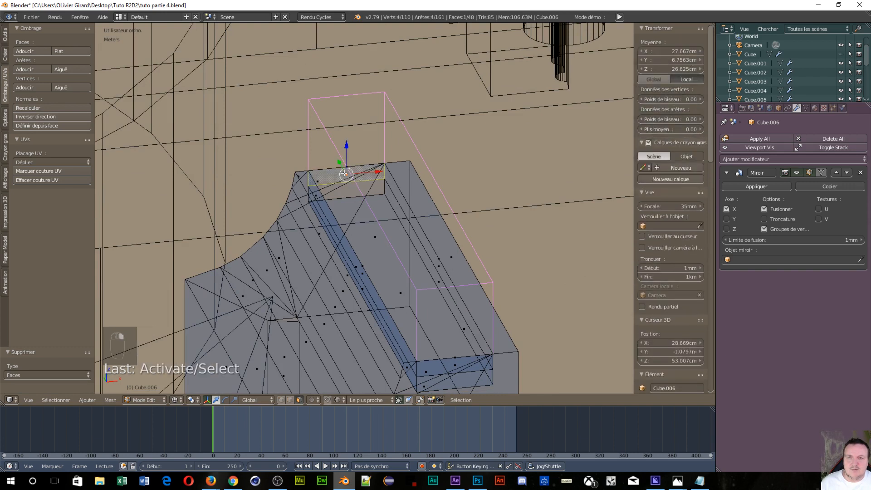
pyautogui.press('x')
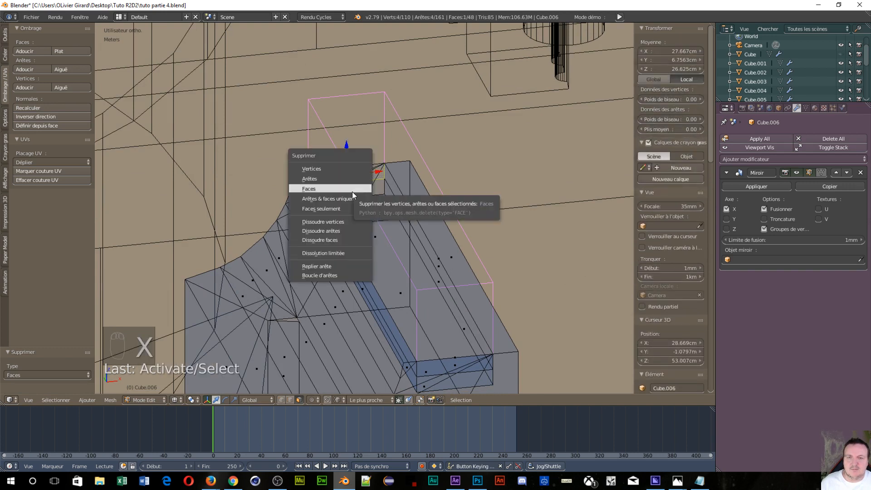
pyautogui.click(255, 134)
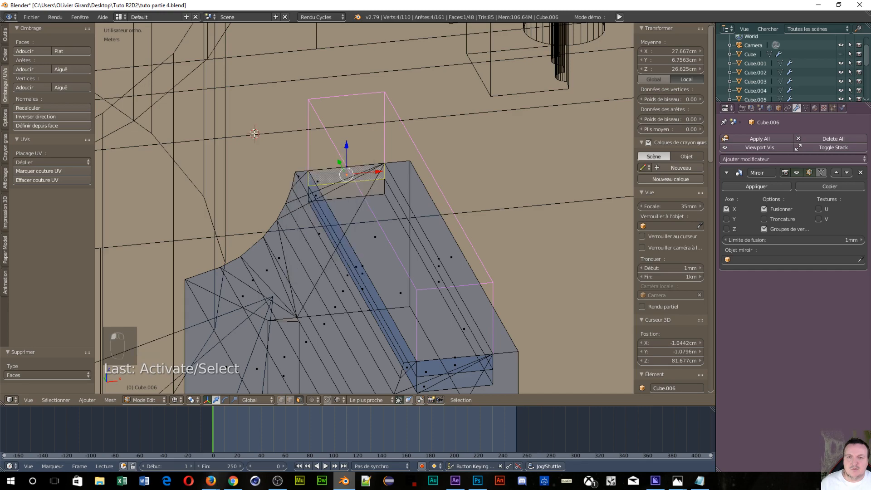
pyautogui.scroll(3, 417, 287)
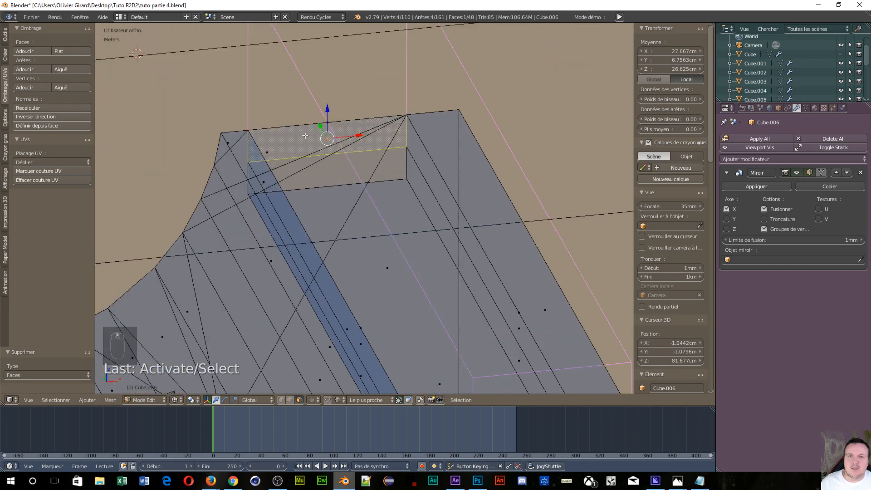
# Delete the two narrow end-side faces that fan from the recess's upper corner to the first points of the curved side
pyautogui.moveTo(353, 231); pyautogui.dragTo(492, 211, button='middle')
pyautogui.rightClick(400, 184)
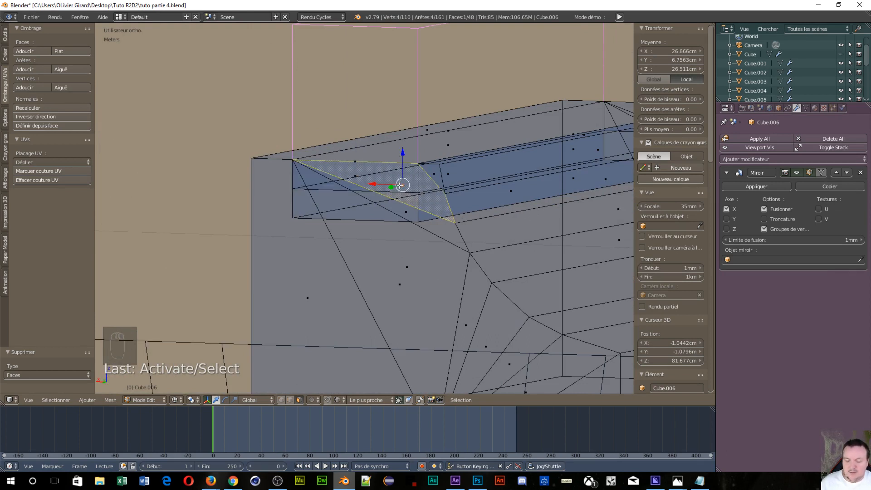
pyautogui.press('x')
pyautogui.click(396, 186)
pyautogui.rightClick(403, 214)
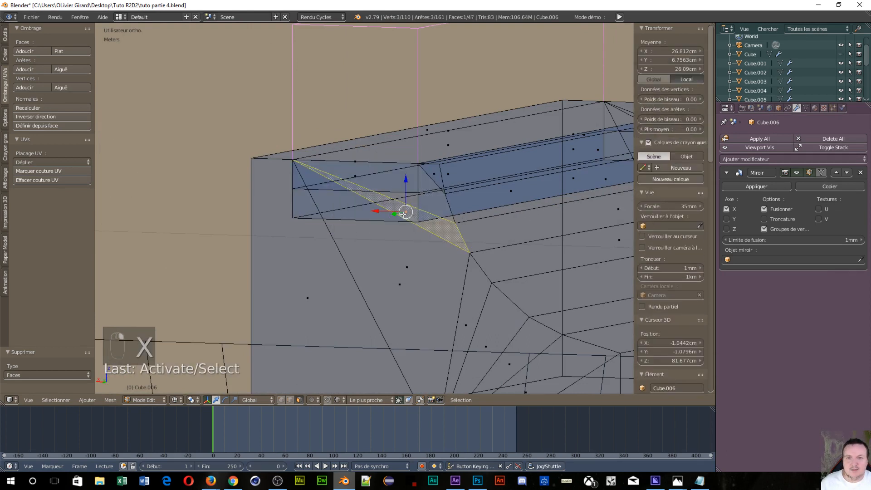
pyautogui.press('x')
pyautogui.click(376, 224)
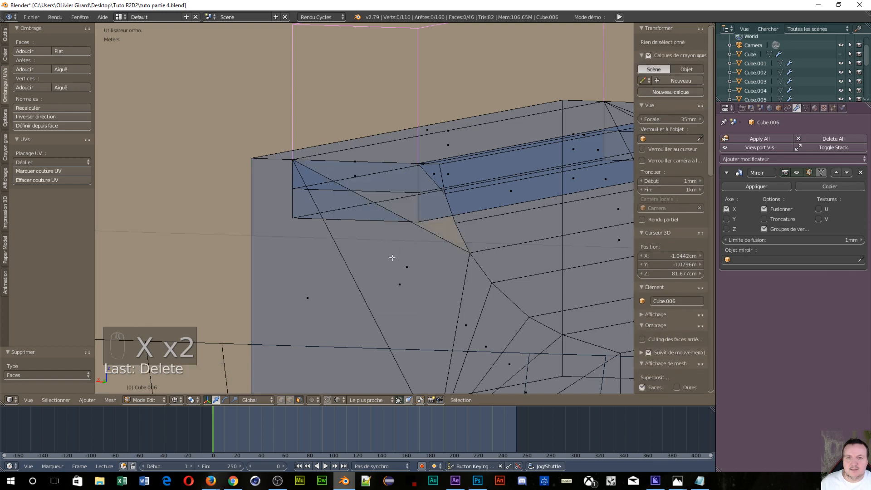
# Delete the large triangular face below the recess and the adjoining four-sided face along the straight outer edge on the same end side
pyautogui.rightClick(405, 266)
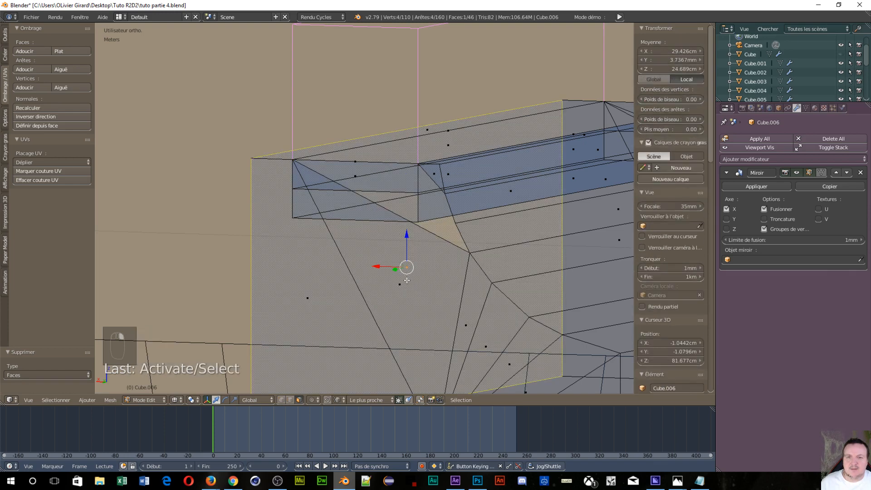
pyautogui.press('x')
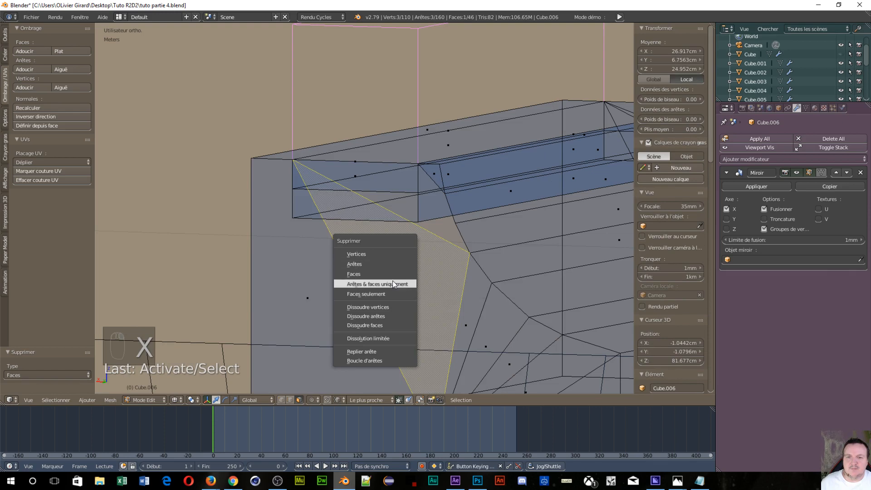
pyautogui.click(387, 274)
pyautogui.rightClick(324, 298)
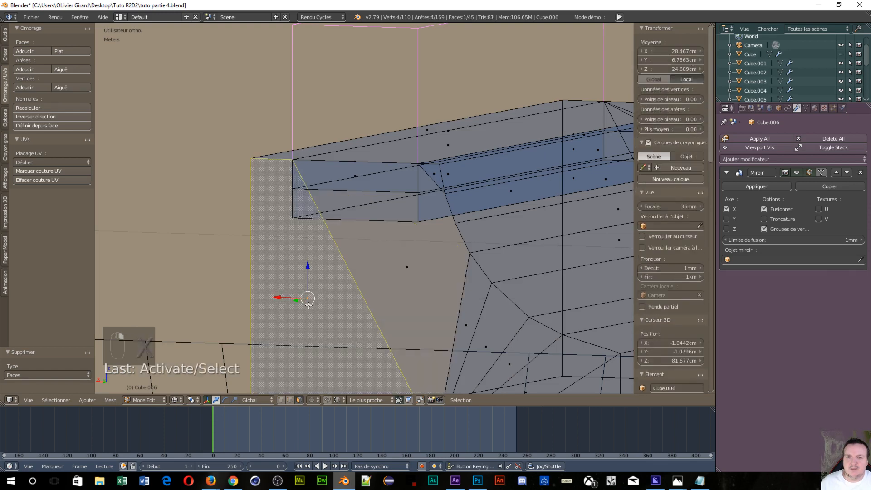
pyautogui.press('x')
pyautogui.click(320, 294)
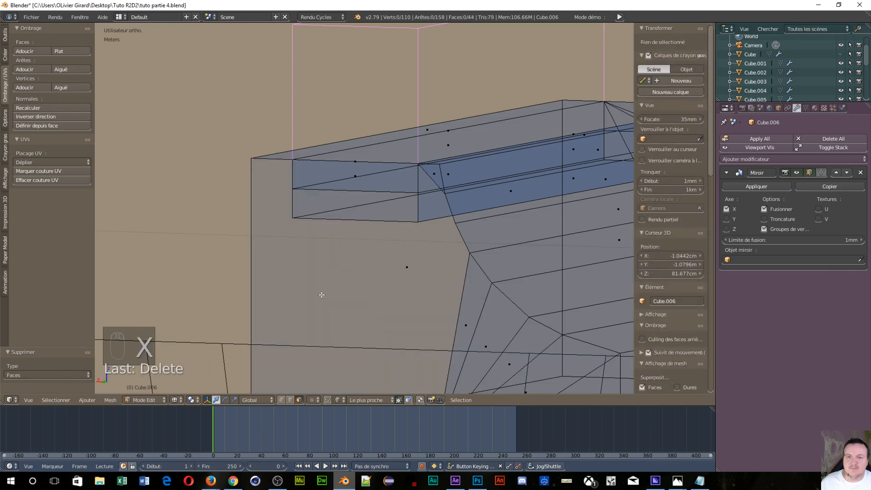
# In edge selection mode, create a face between the straight outer vertical edge and the recess's upper vertical side edge
pyautogui.moveTo(354, 307); pyautogui.dragTo(340, 207, button='middle')
pyautogui.scroll(4, 408, 268)
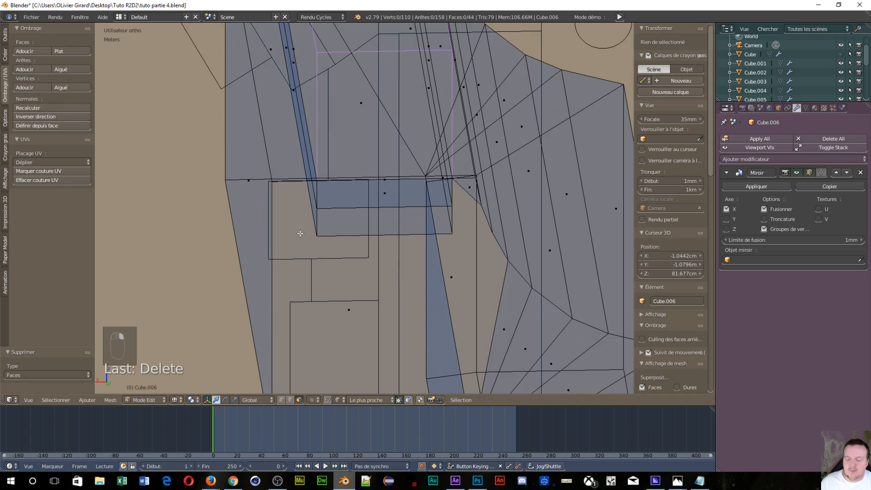
pyautogui.hotkey('ctrl', 'Tab')
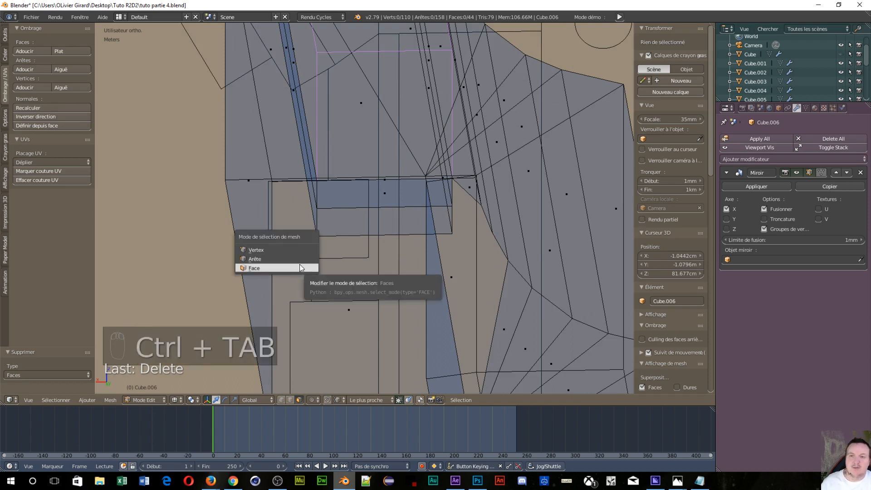
pyautogui.click(295, 258)
pyautogui.rightClick(274, 228)
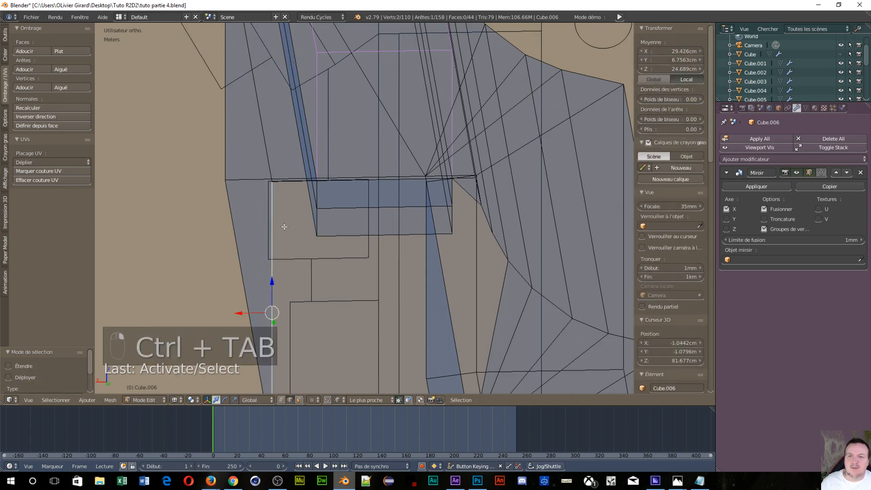
pyautogui.keyDown('shift'); pyautogui.rightClick(317, 190); pyautogui.keyUp('shift')
pyautogui.press('f')
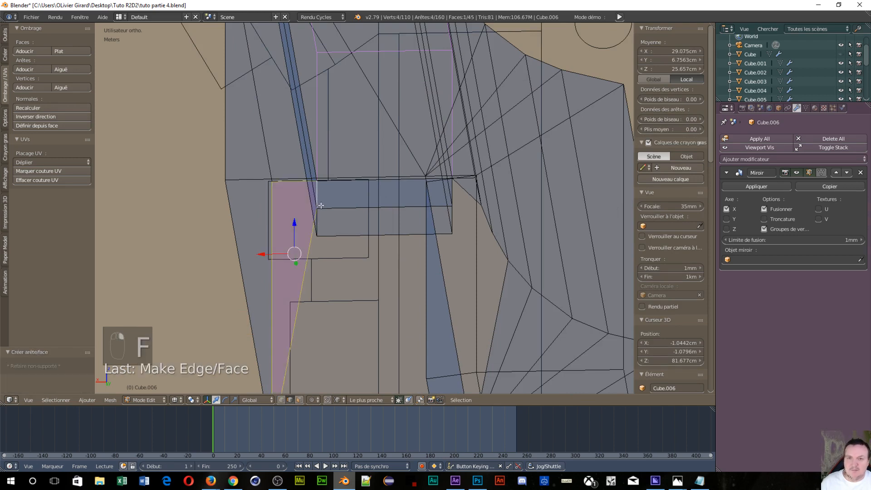
# Select the recess's lower vertical side edge, directly below the edge used for the new face
pyautogui.rightClick(319, 224)
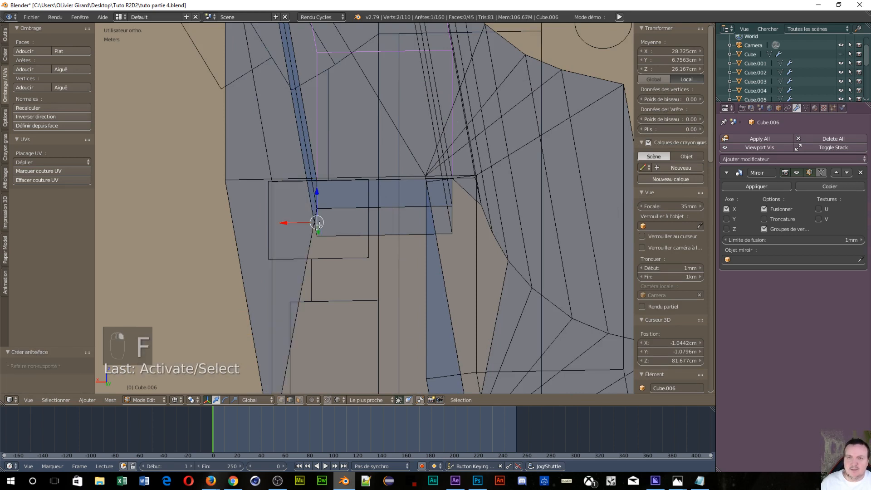
# Fill the narrow triangular gap beside the notch and the large gap between the notch's lower edge and the edge beneath it
pyautogui.keyDown('shift'); pyautogui.rightClick(313, 246); pyautogui.keyUp('shift')
pyautogui.press('f')
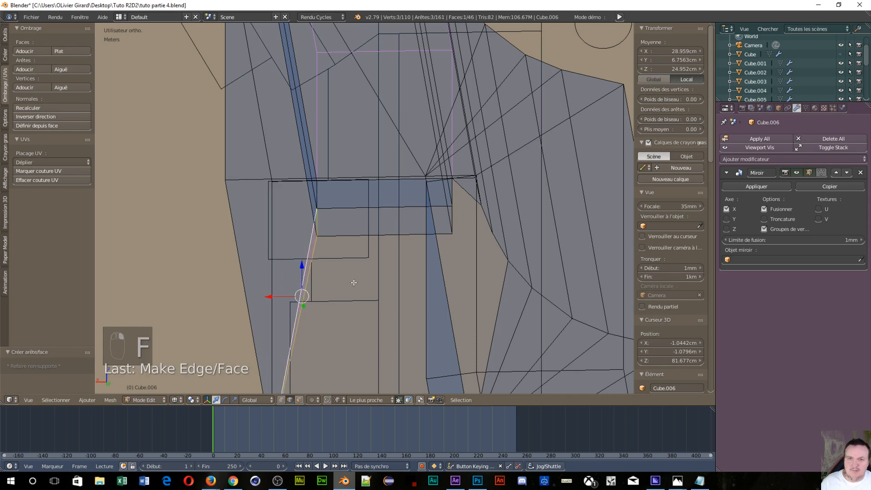
pyautogui.scroll(-3, 354, 282)
pyautogui.rightClick(363, 223)
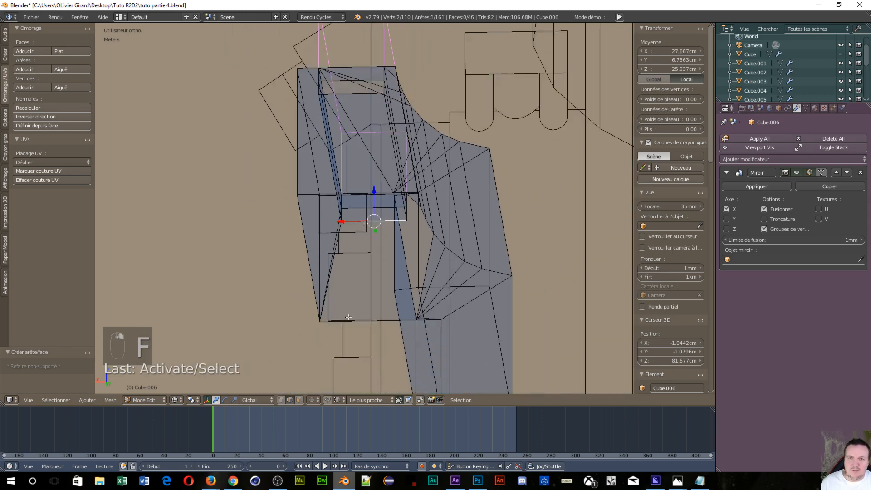
pyautogui.moveTo(348, 319); pyautogui.dragTo(342, 340, button='middle')
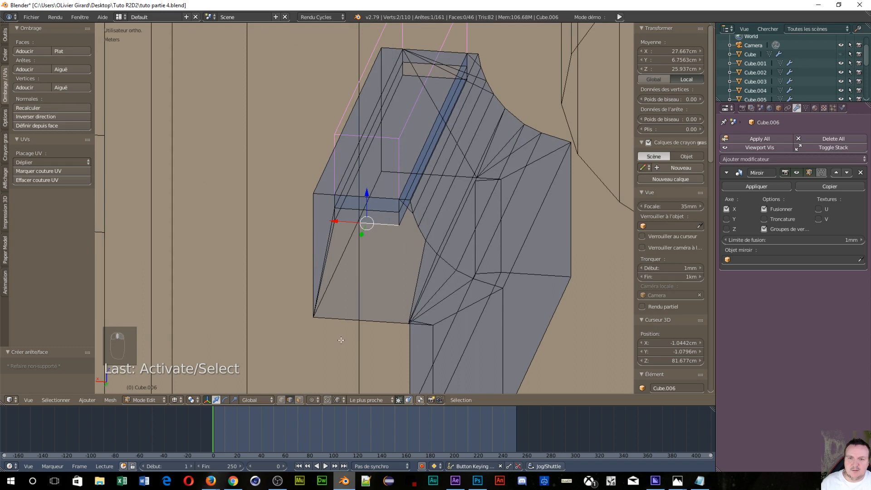
pyautogui.keyDown('shift'); pyautogui.rightClick(324, 322); pyautogui.keyUp('shift')
pyautogui.press('f')
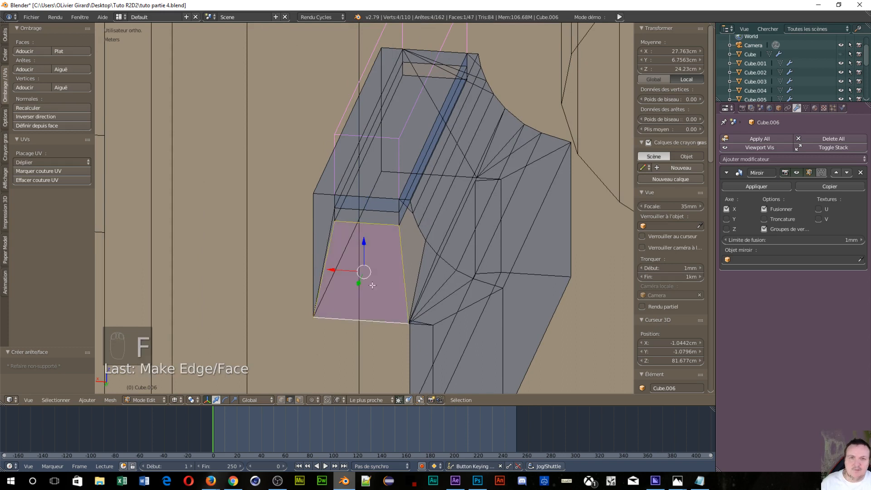
# Fill two faces between the notch's side edges and the upper part of the curved profile
pyautogui.rightClick(400, 213)
pyautogui.keyDown('shift'); pyautogui.rightClick(411, 209); pyautogui.keyUp('shift')
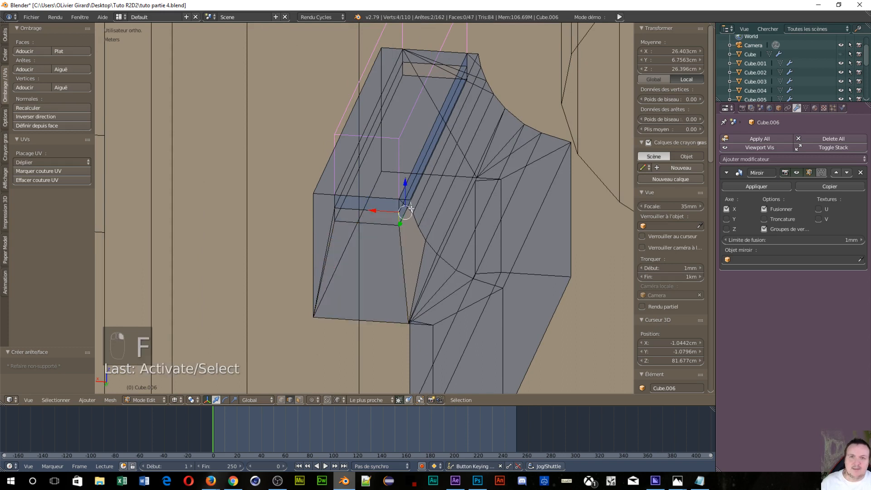
pyautogui.press('f')
pyautogui.scroll(2, 413, 234)
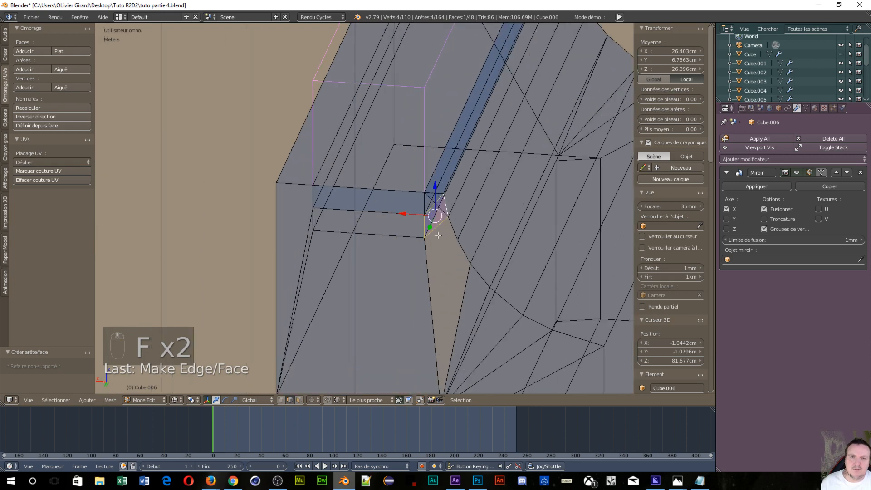
pyautogui.rightClick(431, 193)
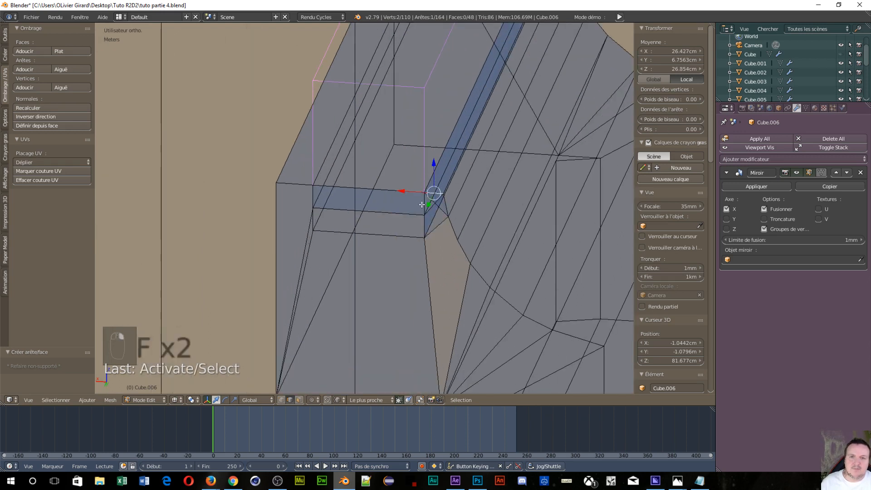
pyautogui.press('f')
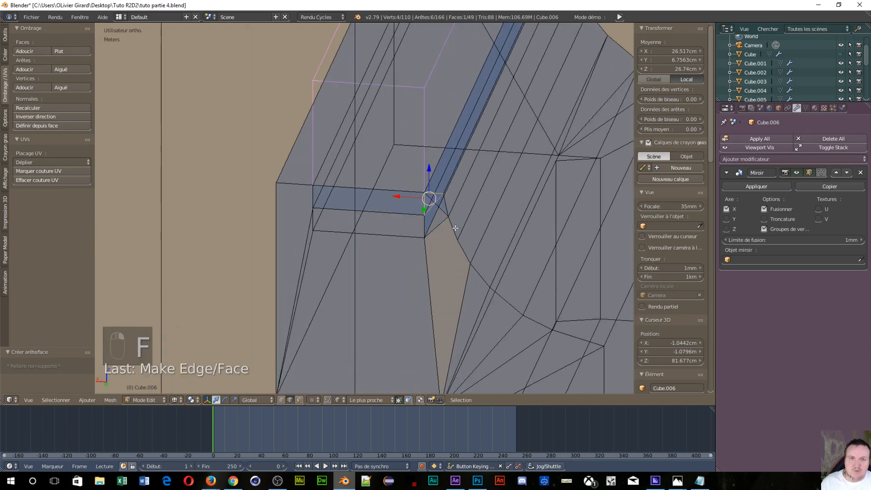
# Close the remaining gap between the large face below the notch and the curved profile with two more faces
pyautogui.rightClick(433, 256)
pyautogui.keyDown('shift'); pyautogui.rightClick(426, 261); pyautogui.keyUp('shift')
pyautogui.press('f')
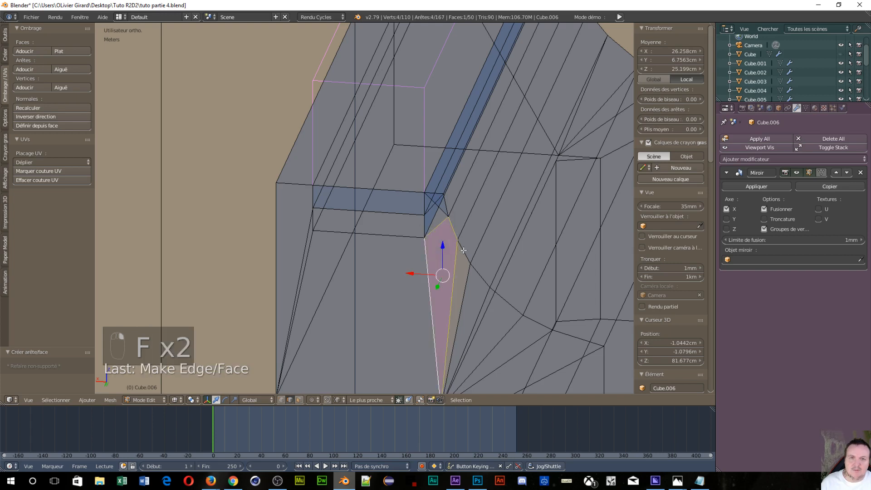
pyautogui.rightClick(463, 251)
pyautogui.keyDown('shift'); pyautogui.rightClick(448, 267); pyautogui.keyUp('shift')
pyautogui.press('f')
# Switch to face selection and solid shading, with the opposite side of the notched part in view
pyautogui.moveTo(448, 266); pyautogui.dragTo(498, 270, button='middle')
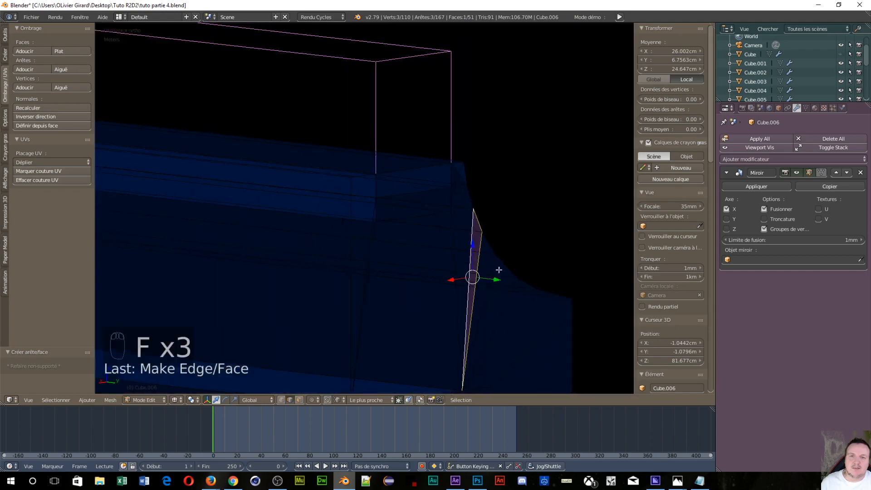
pyautogui.scroll(-8, 420, 254)
pyautogui.moveTo(318, 245); pyautogui.dragTo(426, 278, button='middle')
pyautogui.scroll(4, 380, 304)
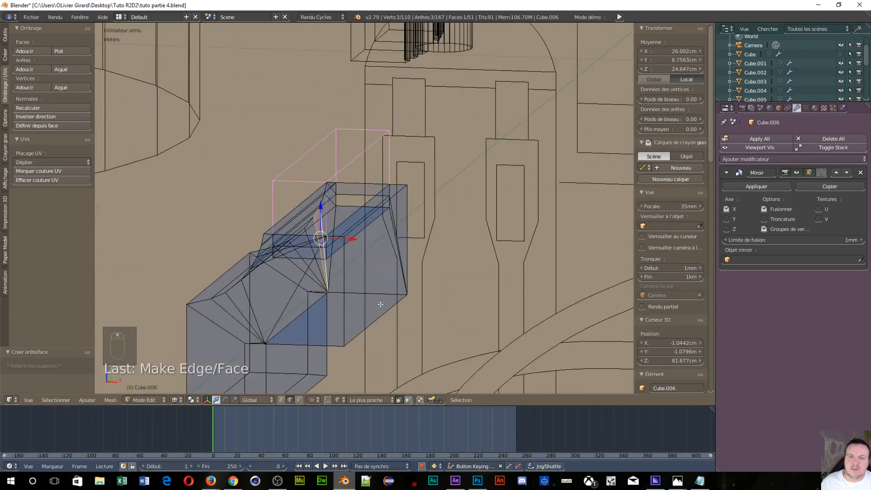
pyautogui.scroll(4, 380, 304)
pyautogui.moveTo(228, 305); pyautogui.dragTo(223, 281, button='middle')
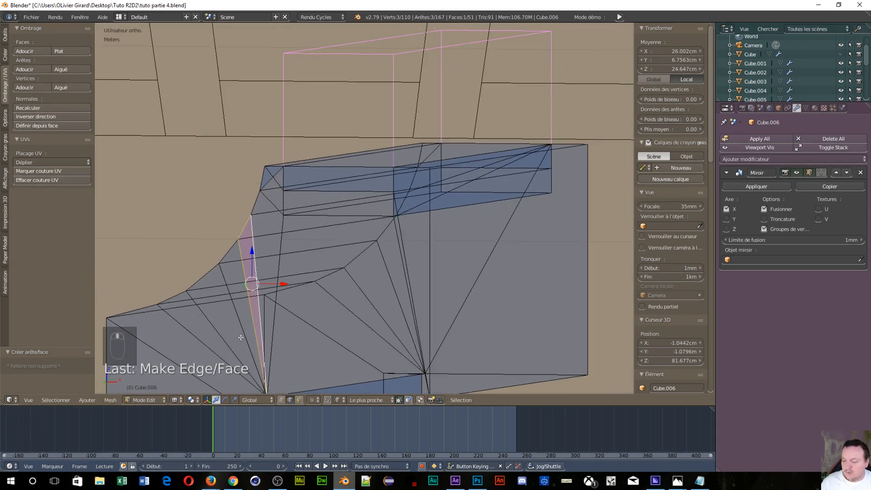
pyautogui.hotkey('ctrl', 'Tab')
pyautogui.click(223, 349)
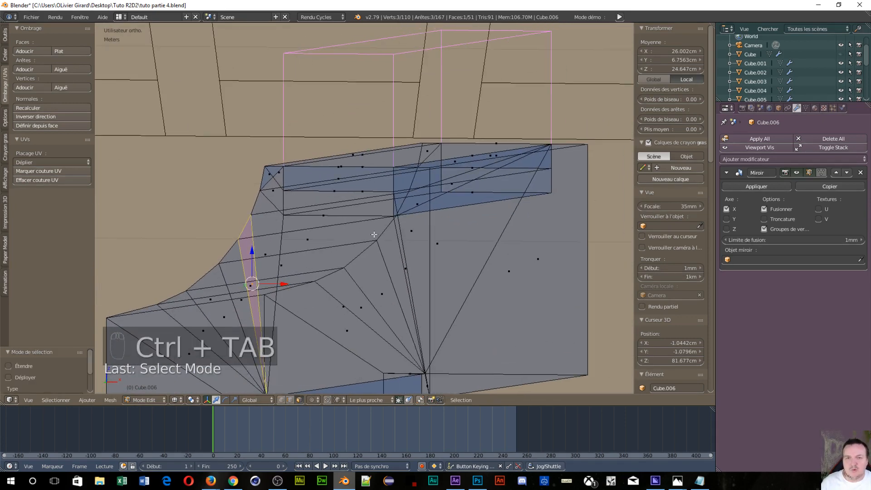
pyautogui.moveTo(546, 227); pyautogui.dragTo(516, 217, button='middle')
pyautogui.moveTo(263, 168); pyautogui.dragTo(323, 265, button='middle')
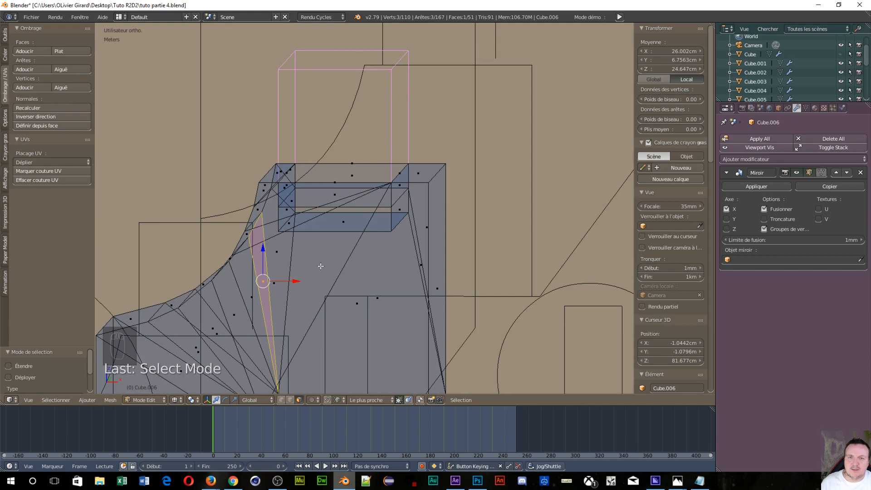
pyautogui.rightClick(364, 298)
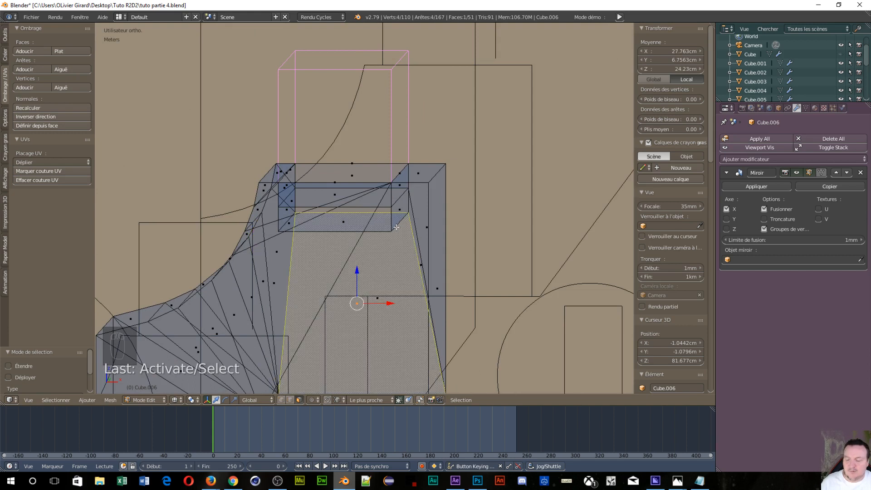
pyautogui.press('z')
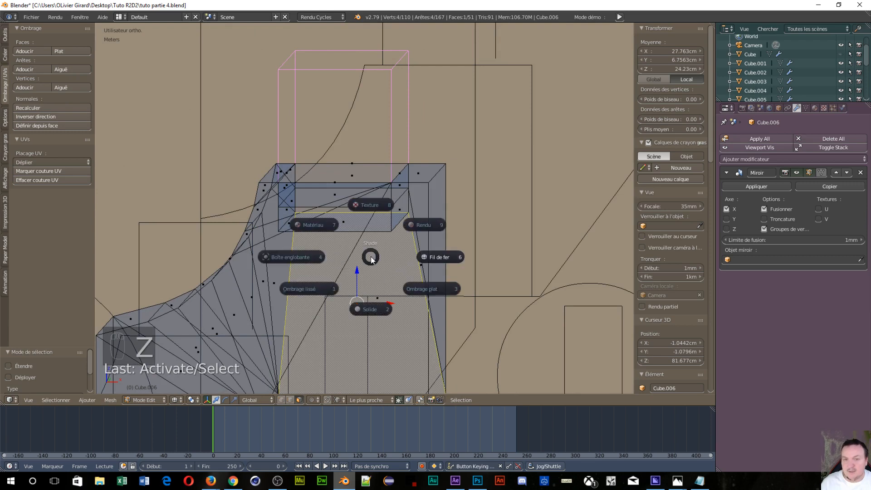
pyautogui.click(365, 310)
# Delete the four faces around and across the notch on this side of the part
pyautogui.rightClick(378, 294)
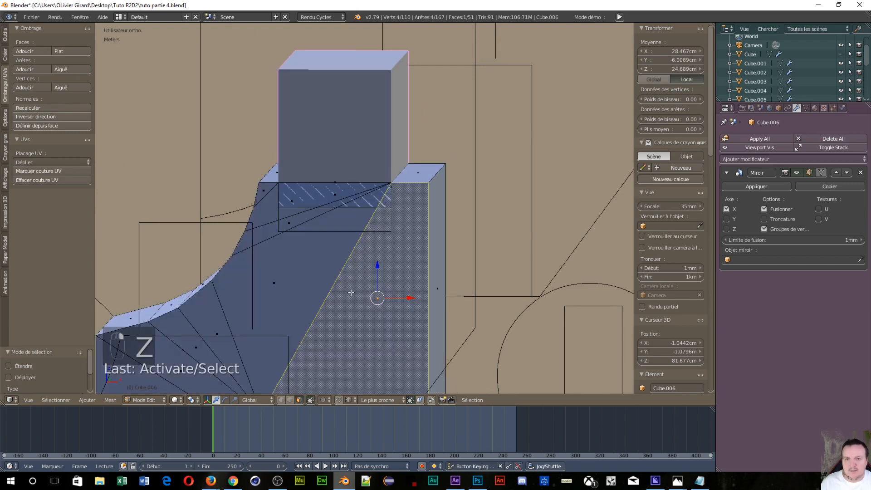
pyautogui.press('x')
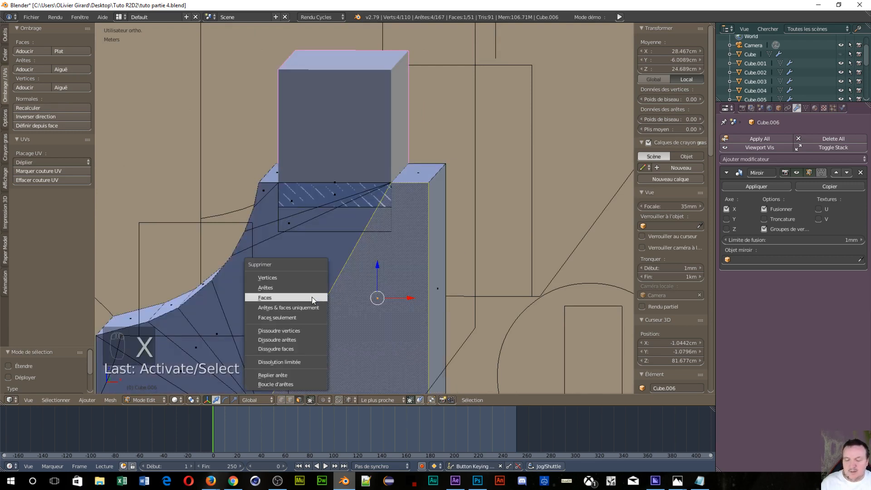
pyautogui.click(308, 298)
pyautogui.rightClick(284, 286)
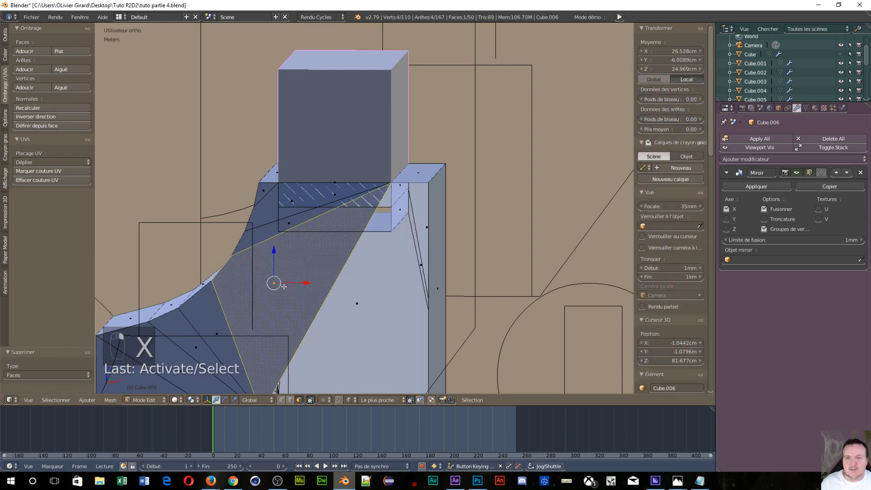
pyautogui.press('x')
pyautogui.click(279, 288)
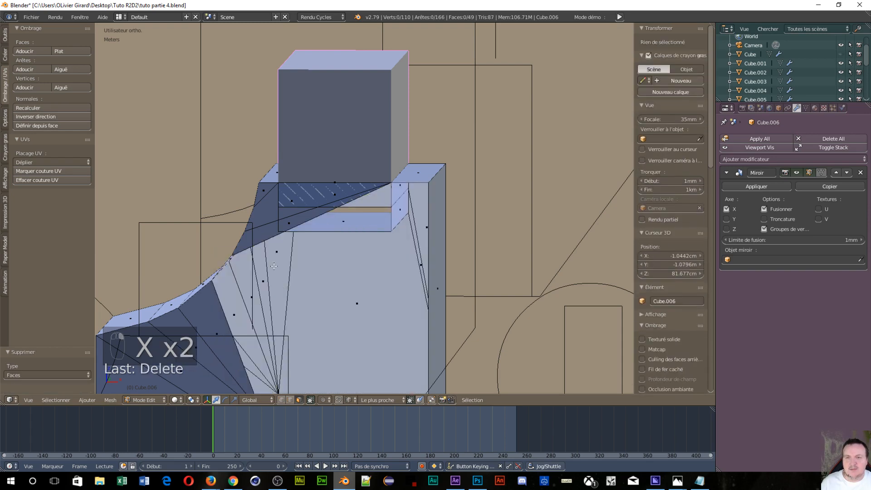
pyautogui.rightClick(274, 231)
pyautogui.press('x')
pyautogui.click(274, 230)
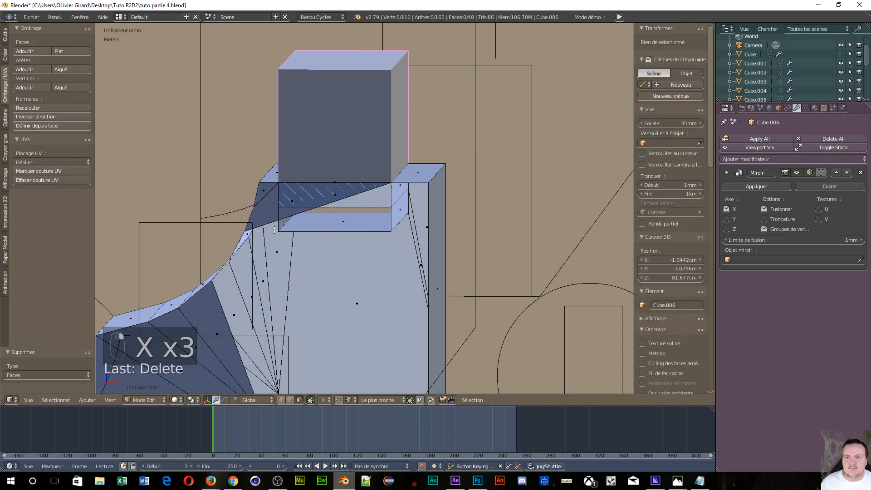
pyautogui.rightClick(281, 201)
pyautogui.press('x')
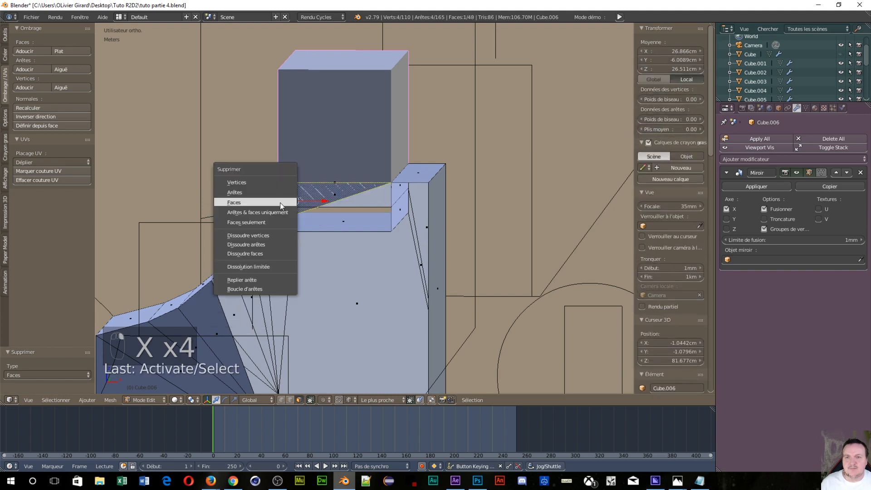
pyautogui.click(278, 204)
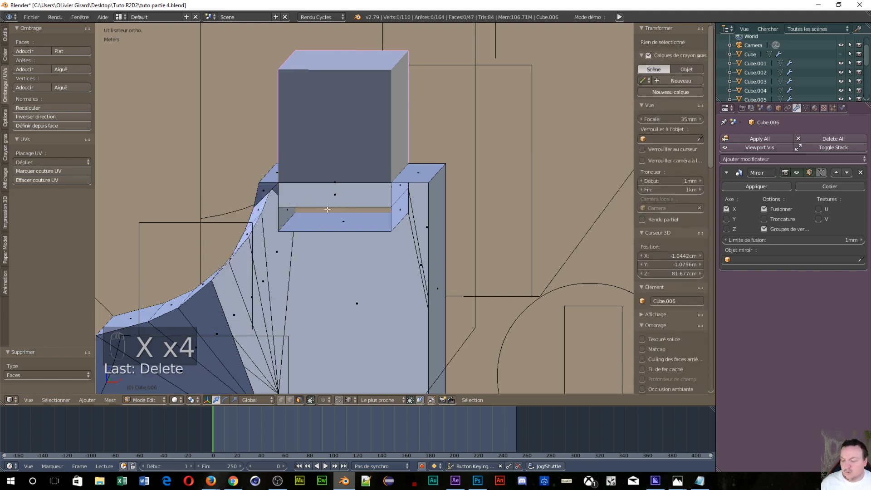
# Switch to edge selection and fill a face between the notch's upper side edge and the curved profile
pyautogui.hotkey('ctrl', 'Tab')
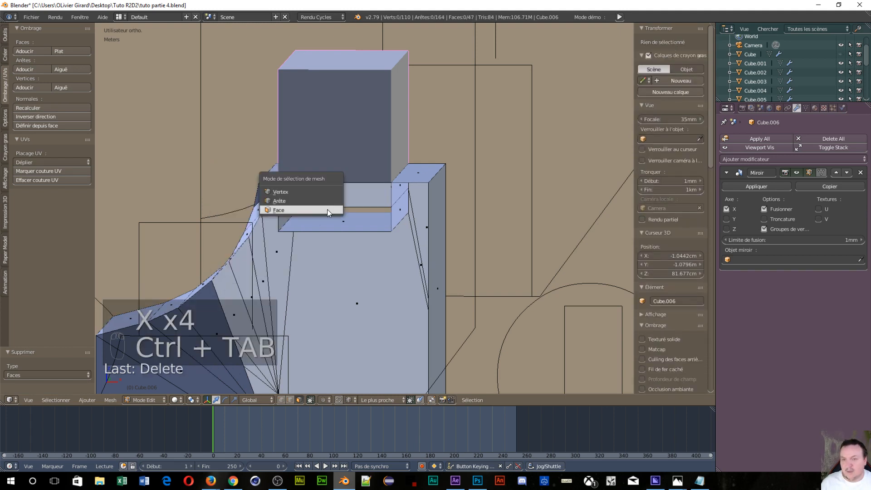
pyautogui.click(294, 208)
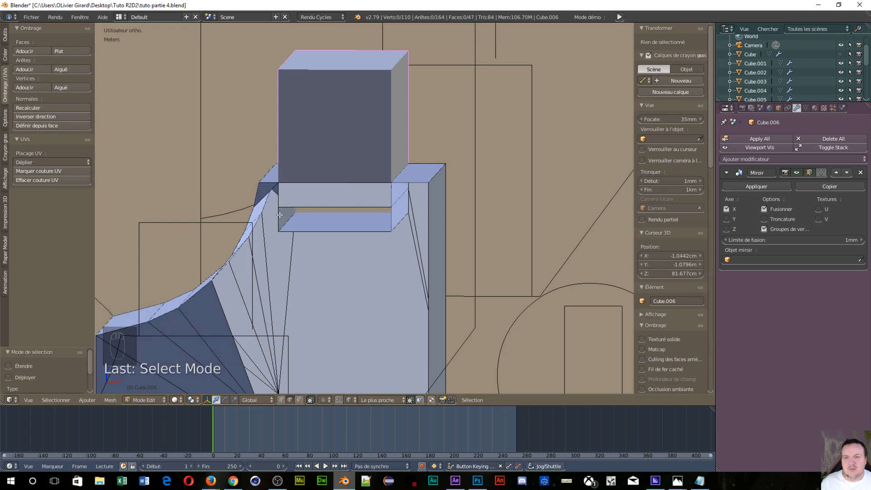
pyautogui.moveTo(233, 248); pyautogui.dragTo(250, 266, button='middle')
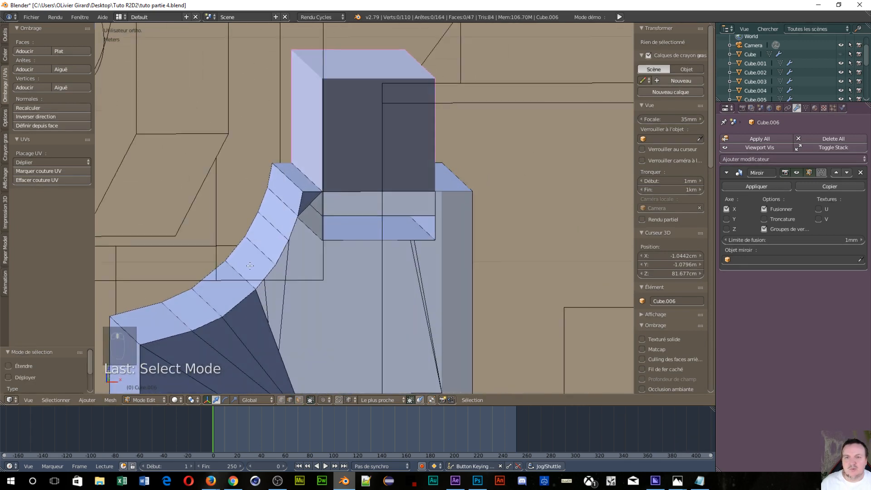
pyautogui.rightClick(324, 202)
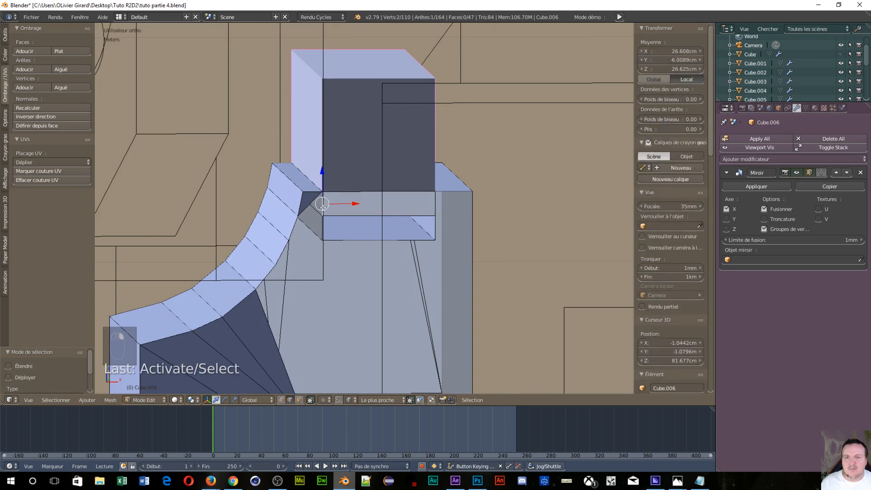
pyautogui.moveTo(346, 241); pyautogui.dragTo(357, 231, button='middle')
pyautogui.scroll(4, 358, 231)
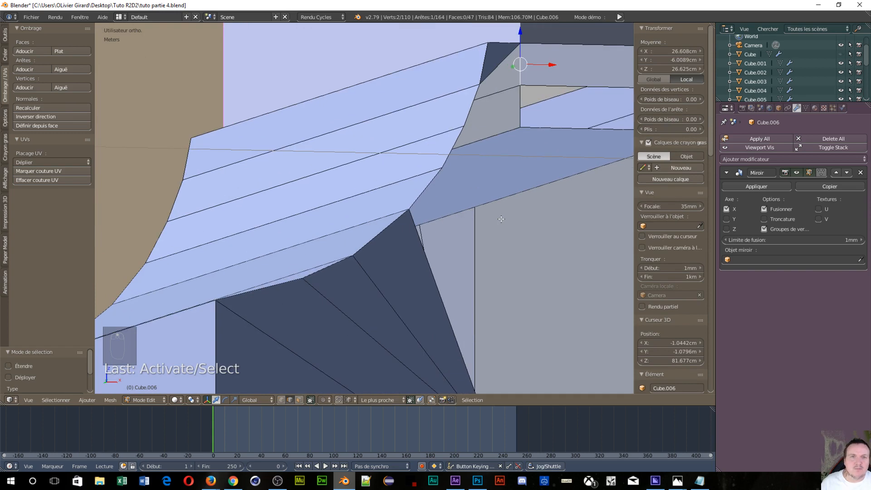
pyautogui.keyDown('shift'); pyautogui.rightClick(468, 109); pyautogui.keyUp('shift')
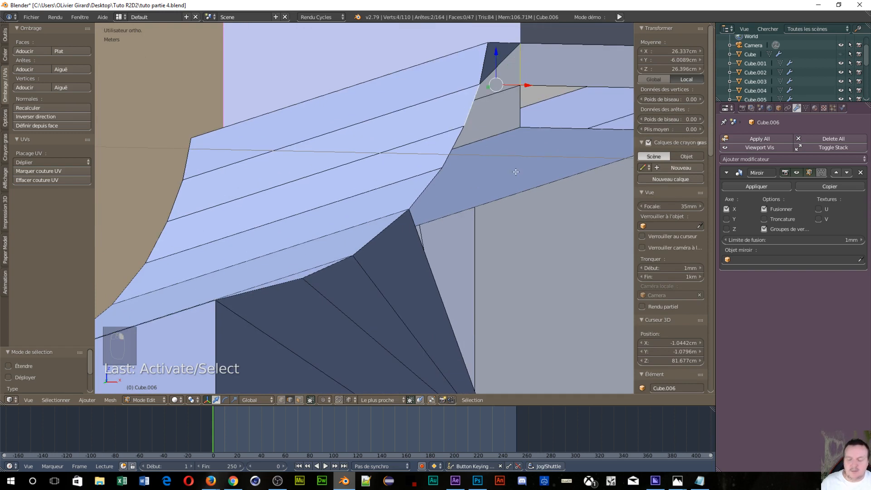
pyautogui.press('f')
# Fill two more faces linking the notch's lower side edge and bottom edge to successive segments of the curved profile
pyautogui.rightClick(519, 120)
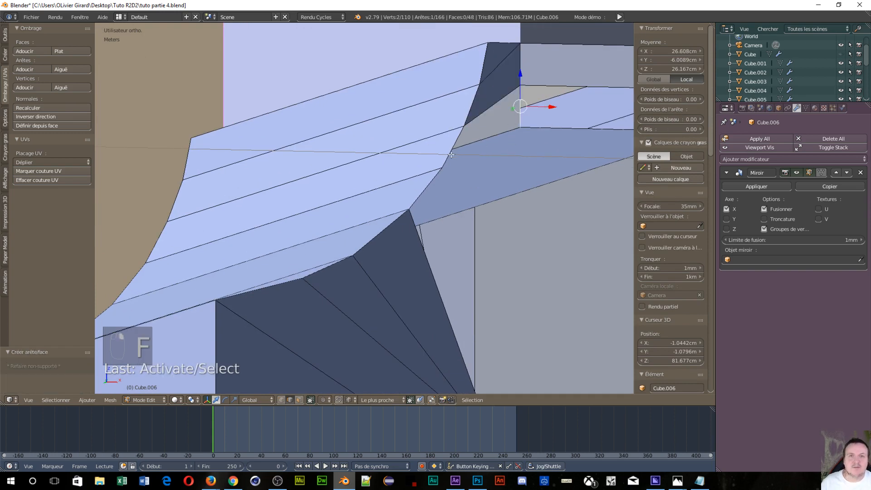
pyautogui.keyDown('shift'); pyautogui.rightClick(452, 156); pyautogui.keyUp('shift')
pyautogui.press('f')
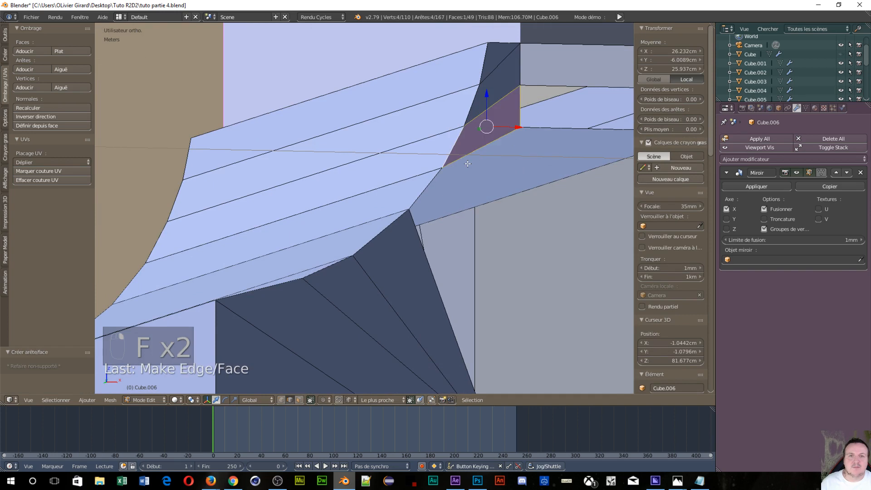
pyautogui.rightClick(552, 126)
pyautogui.keyDown('shift'); pyautogui.rightClick(427, 194); pyautogui.keyUp('shift')
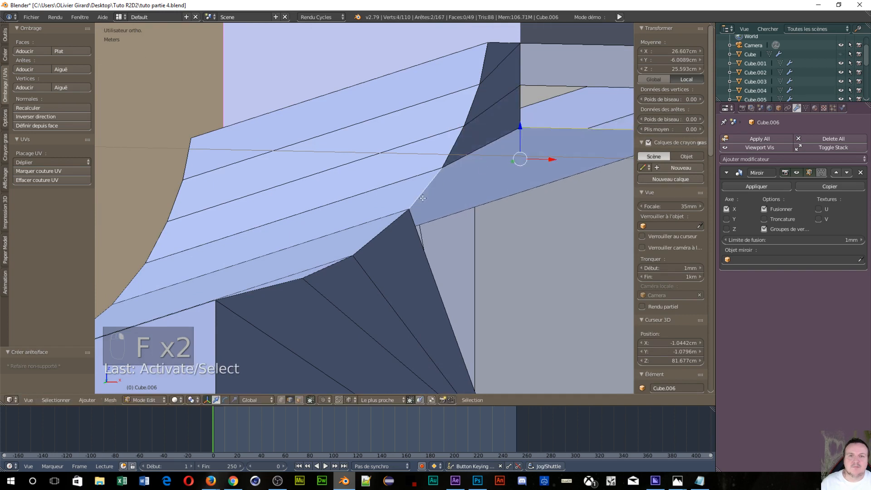
pyautogui.press('f')
# Fill a face between the diagonal edge running below the notch and the bottom edge of the part's upper block
pyautogui.moveTo(427, 194); pyautogui.dragTo(486, 238, button='middle')
pyautogui.rightClick(449, 195)
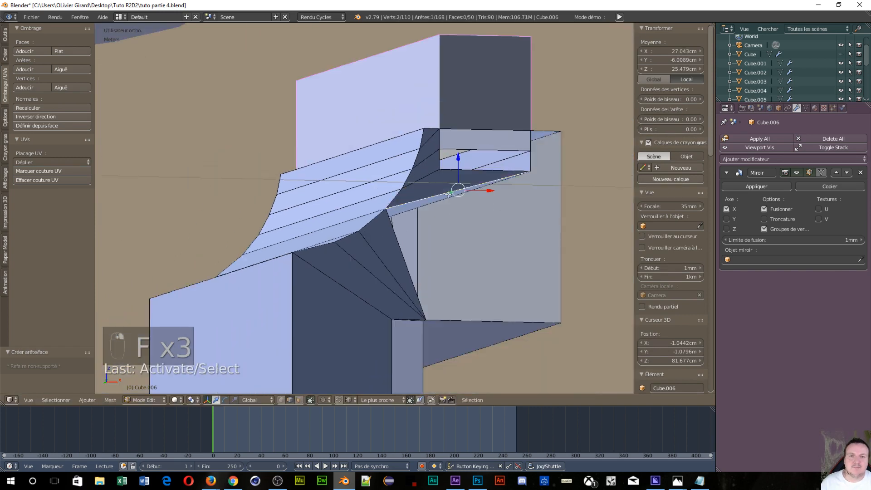
pyautogui.keyDown('shift'); pyautogui.rightClick(493, 321); pyautogui.keyUp('shift')
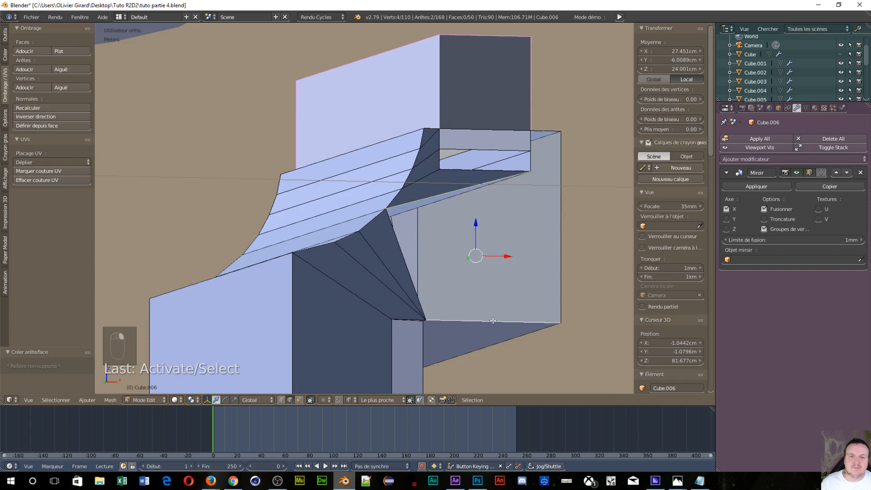
pyautogui.press('f')
# Fill two faces closing the outer side of the notch, one from the block's outer vertical edge and one from its top edge
pyautogui.rightClick(562, 200)
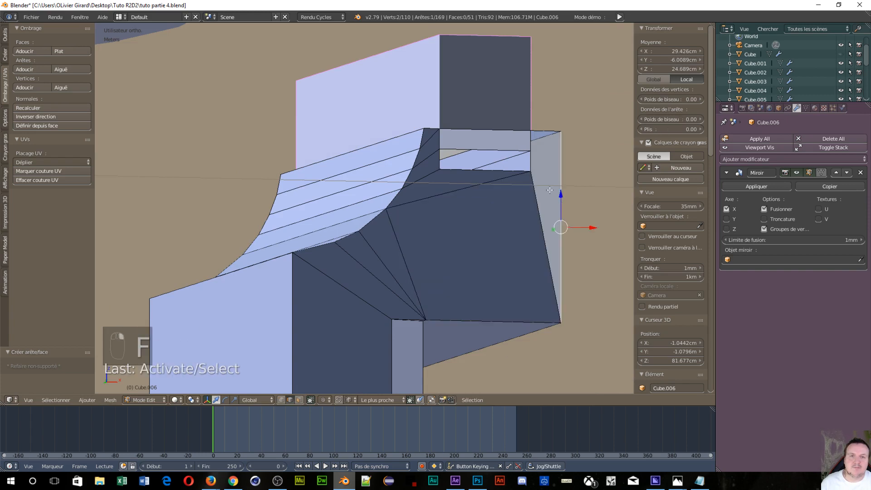
pyautogui.keyDown('shift'); pyautogui.rightClick(528, 157); pyautogui.keyUp('shift')
pyautogui.press('f')
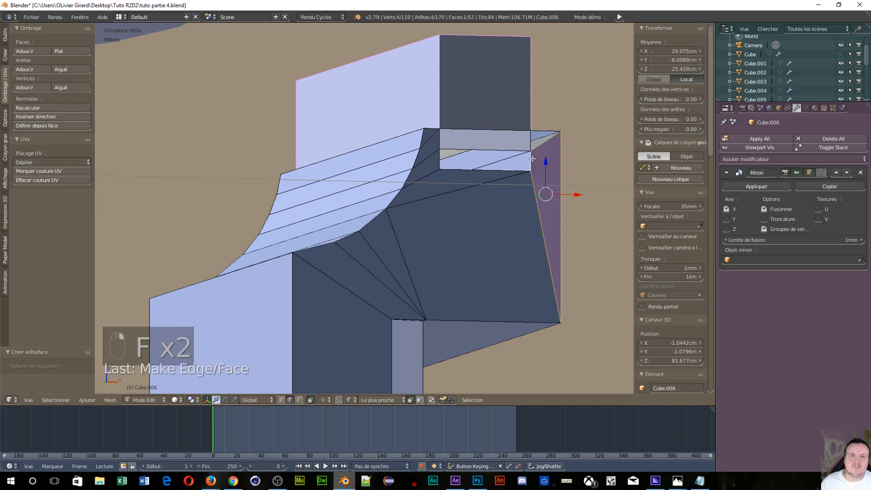
pyautogui.rightClick(530, 146)
pyautogui.keyDown('shift'); pyautogui.rightClick(537, 132); pyautogui.keyUp('shift')
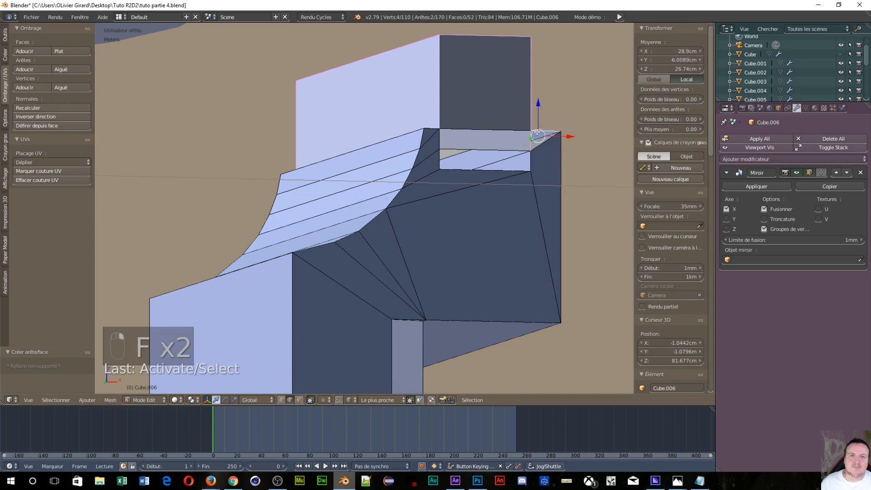
pyautogui.press('f')
# Select the entire mesh and recalculate its normals so they are consistent
pyautogui.moveTo(506, 250); pyautogui.dragTo(461, 262, button='middle')
pyautogui.scroll(-3, 257, 252)
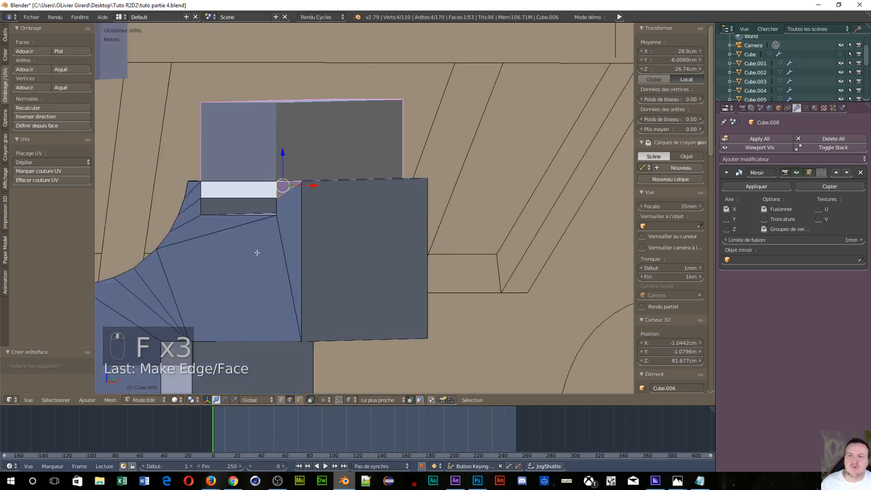
pyautogui.moveTo(327, 254); pyautogui.dragTo(371, 335, button='middle')
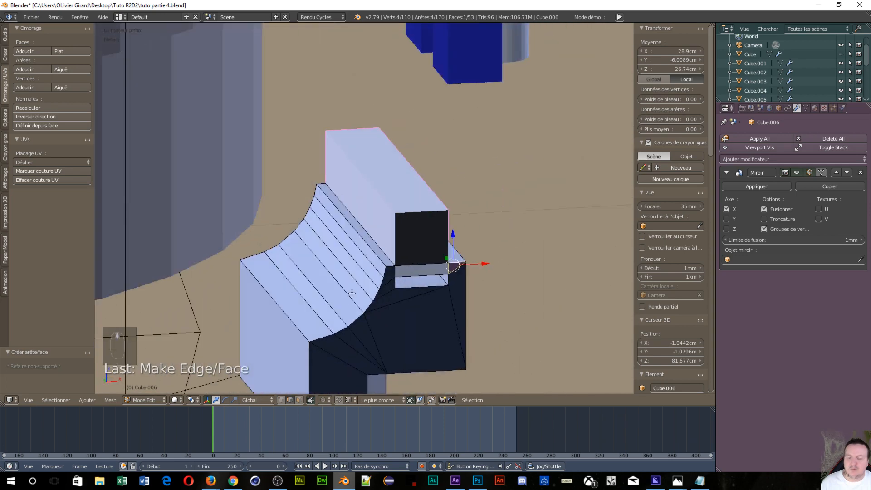
pyautogui.press('a')
pyautogui.press('a')
pyautogui.press('a')
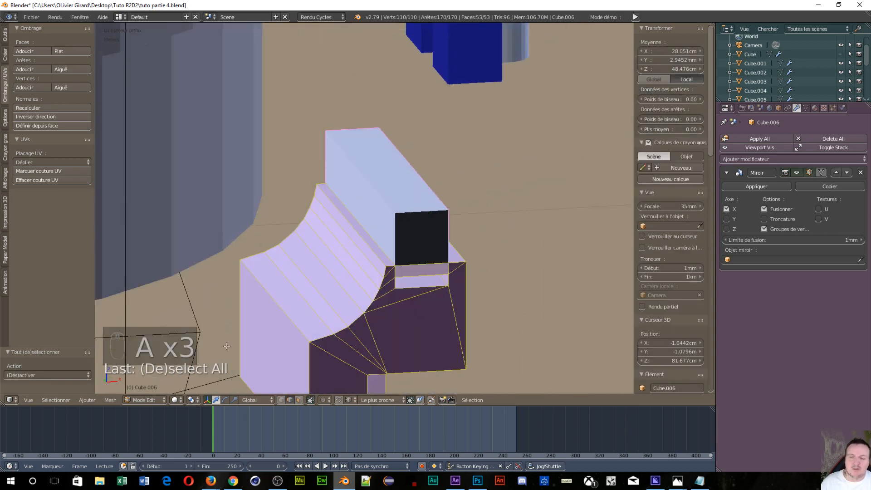
pyautogui.click(56, 110)
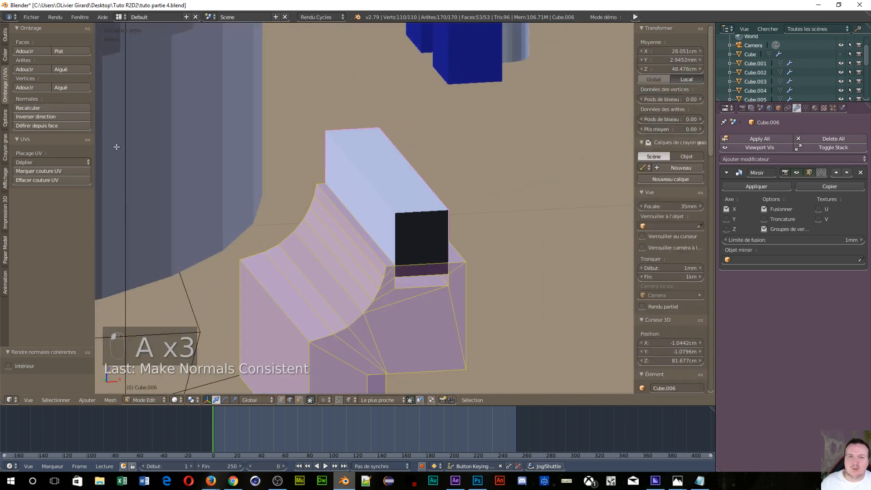
pyautogui.moveTo(445, 348); pyautogui.dragTo(335, 255, button='middle')
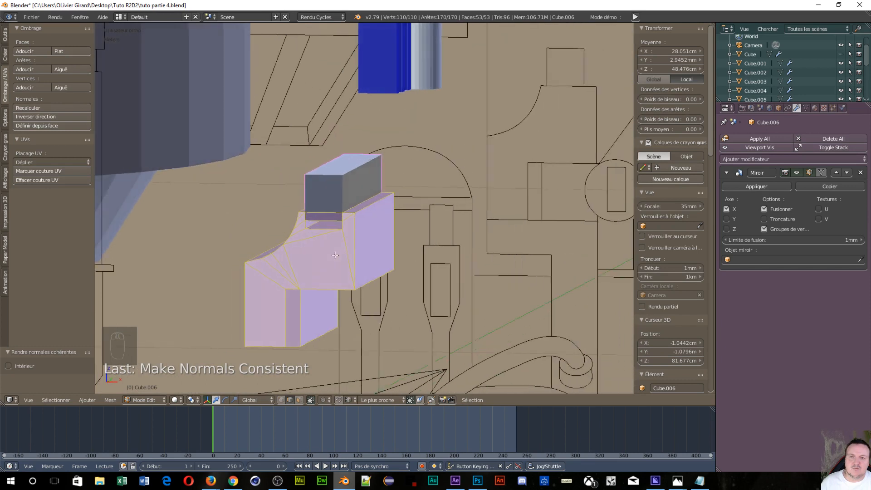
# Switch to face selection and delete the face spanning the upper part of the notch on this side
pyautogui.hotkey('ctrl', 'Tab')
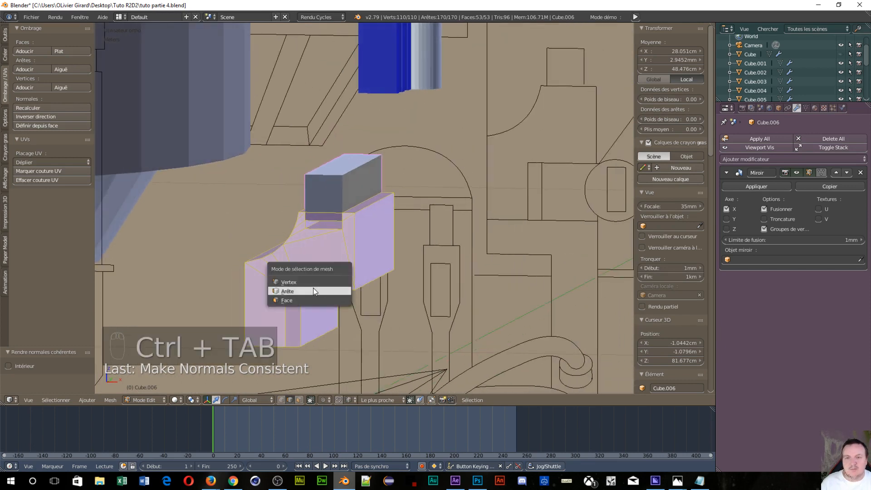
pyautogui.click(300, 299)
pyautogui.rightClick(325, 217)
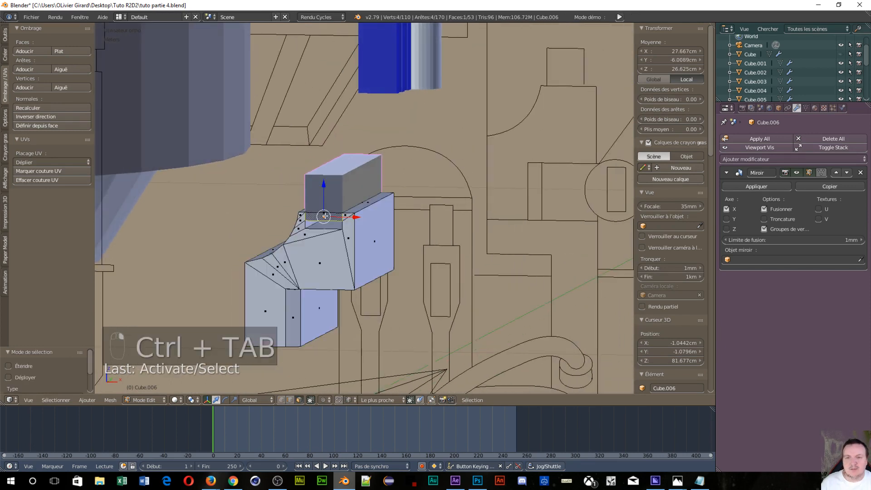
pyautogui.scroll(7, 359, 248)
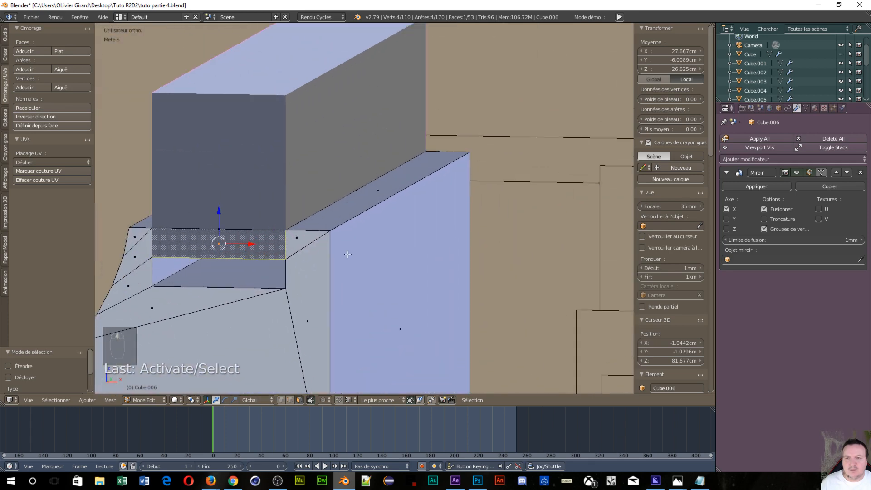
pyautogui.scroll(-1, 228, 326)
pyautogui.moveTo(228, 326); pyautogui.dragTo(264, 315, button='middle')
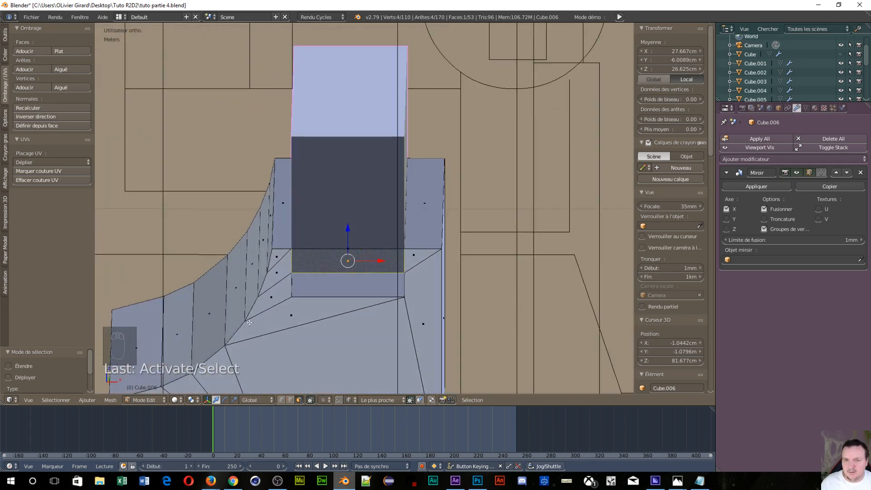
pyautogui.press('x')
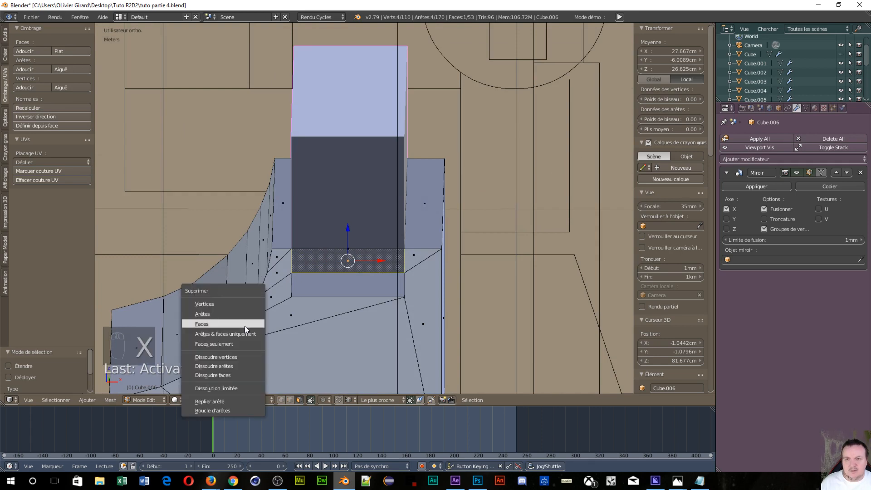
pyautogui.click(245, 326)
pyautogui.moveTo(305, 323); pyautogui.dragTo(307, 319, button='middle')
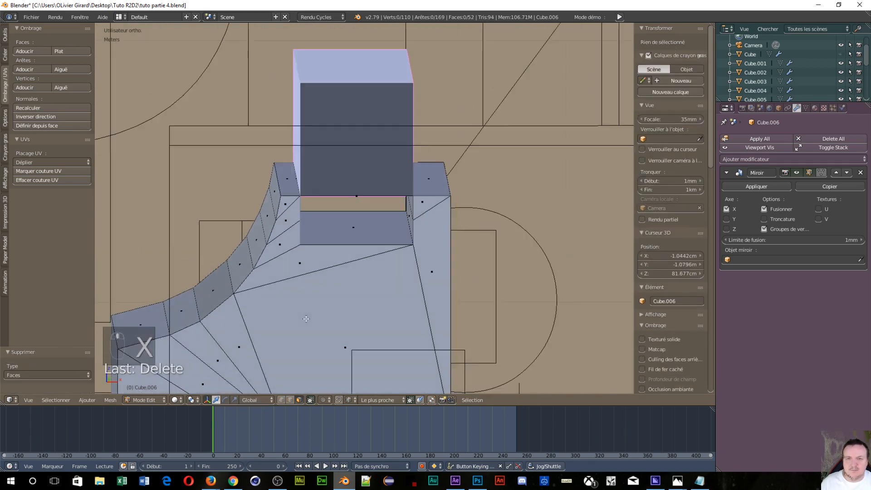
# Switch to edge selection and fill a new face between the notch's two upper side edges
pyautogui.scroll(3, 332, 281)
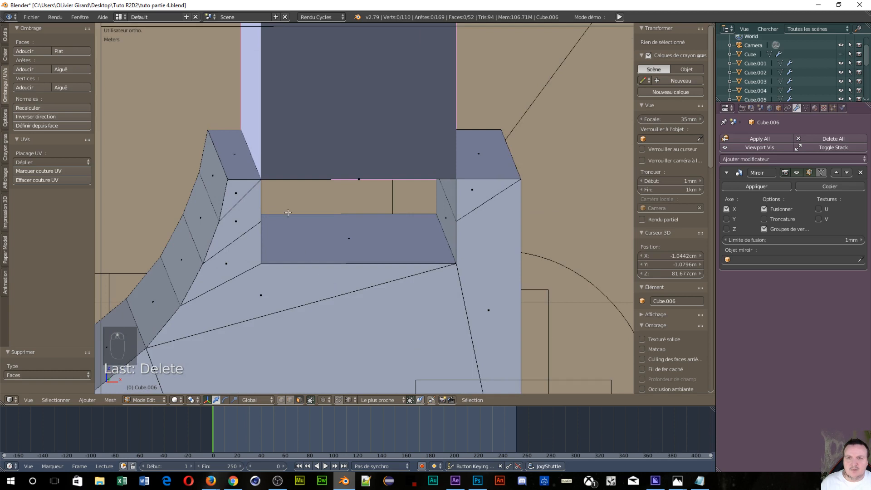
pyautogui.hotkey('ctrl', 'Tab')
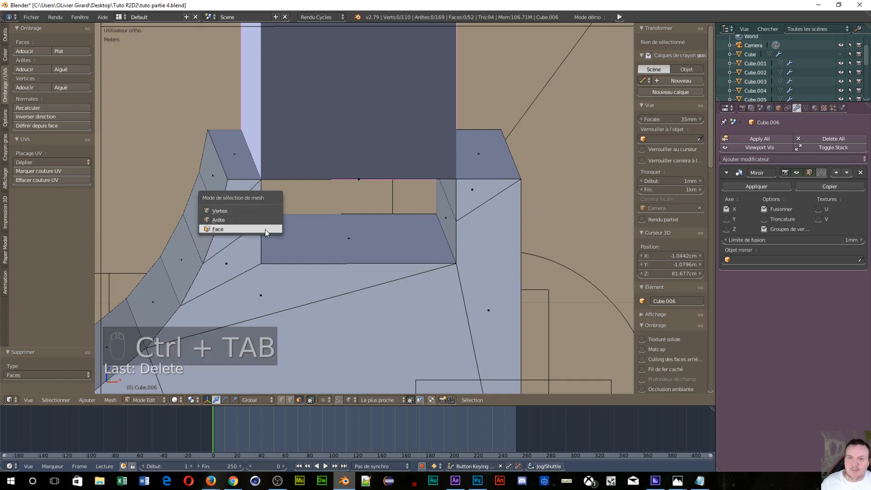
pyautogui.click(262, 221)
pyautogui.rightClick(262, 210)
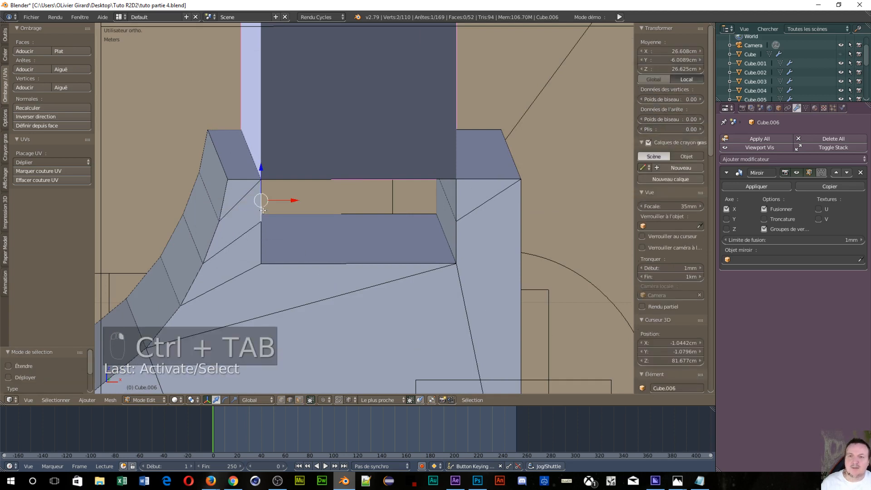
pyautogui.keyDown('shift'); pyautogui.rightClick(462, 206); pyautogui.keyUp('shift')
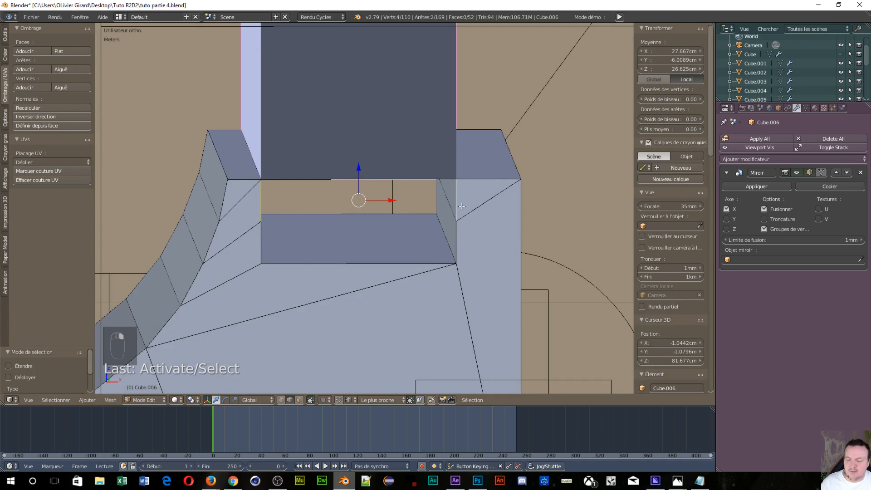
pyautogui.press('f')
pyautogui.rightClick(475, 210)
# Switch to face selection and delete the face spanning the upper part of the notch on the opposite side
pyautogui.moveTo(474, 210); pyautogui.dragTo(289, 272, button='middle')
pyautogui.hotkey('ctrl', 'Tab')
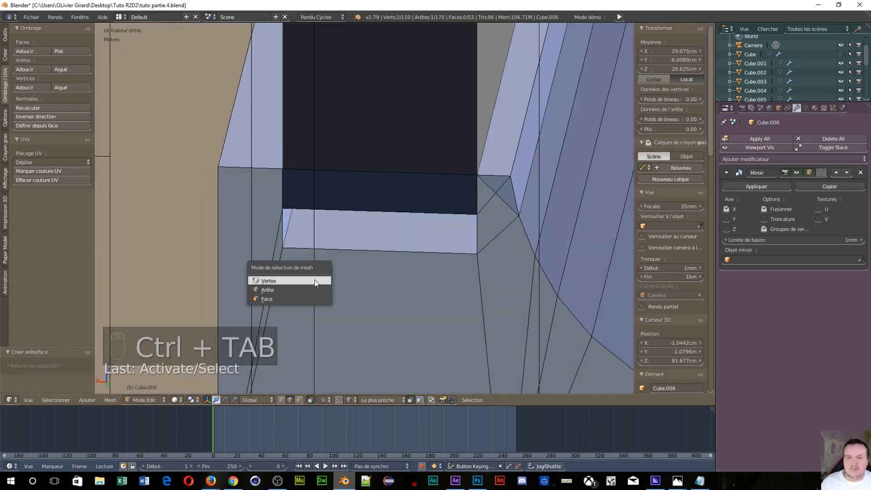
pyautogui.click(313, 299)
pyautogui.rightClick(386, 194)
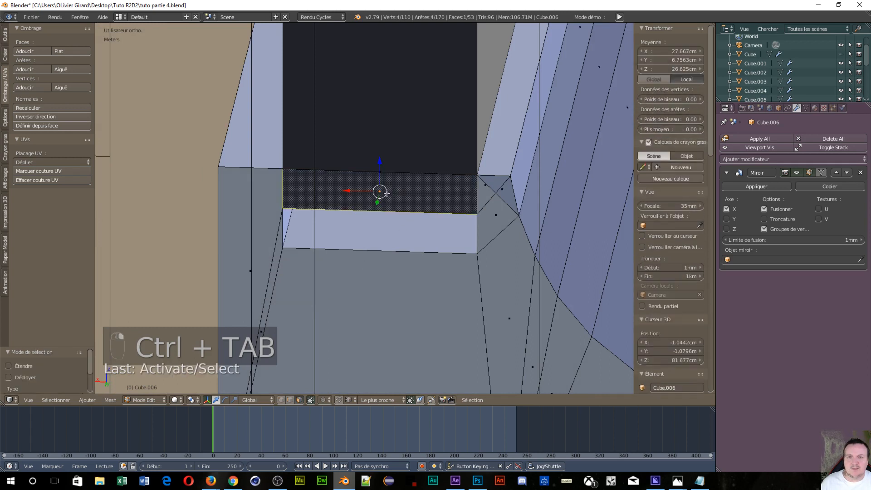
pyautogui.press('x')
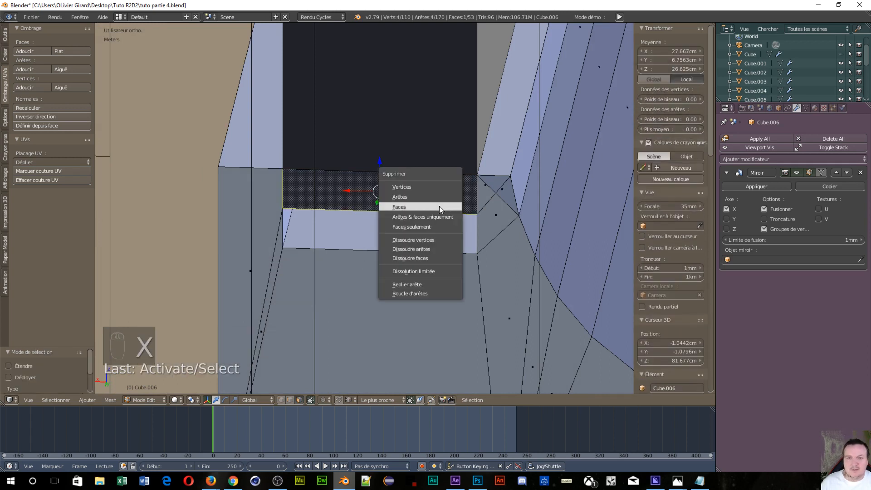
pyautogui.click(437, 207)
# Delete the overlapping triangular face between the notch's upper corner and the curved profile
pyautogui.rightClick(471, 197)
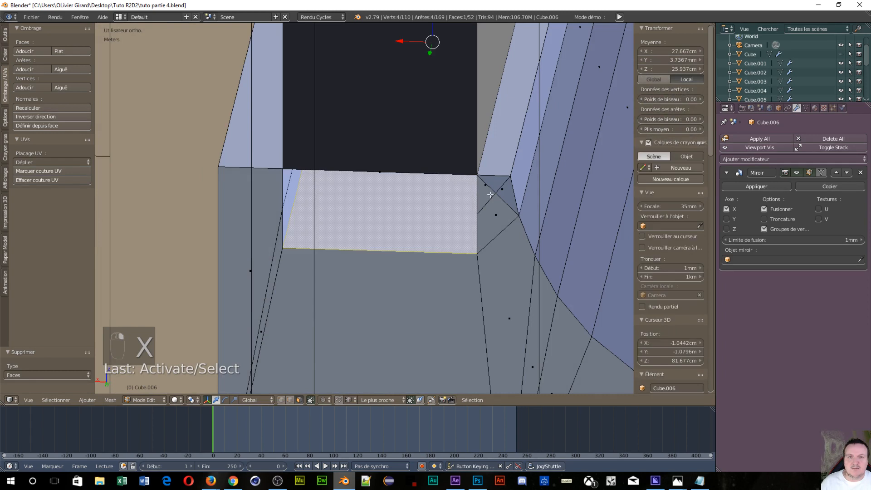
pyautogui.rightClick(506, 192)
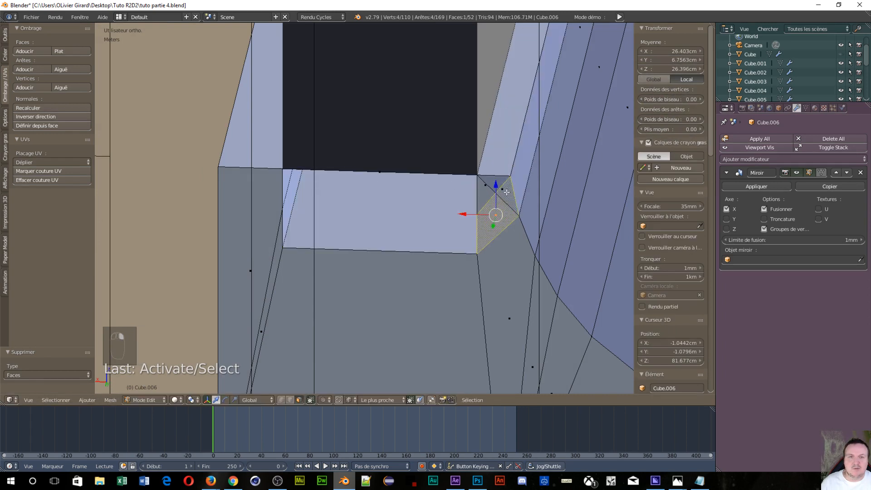
pyautogui.rightClick(501, 177)
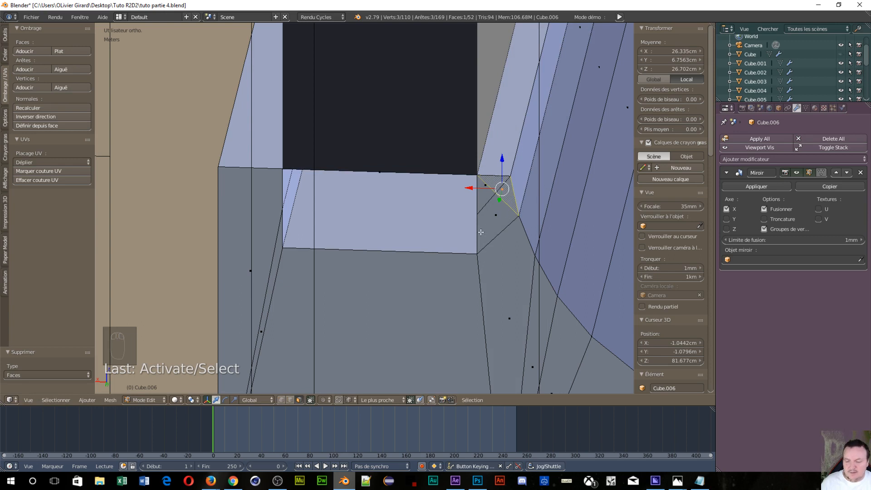
pyautogui.press('x')
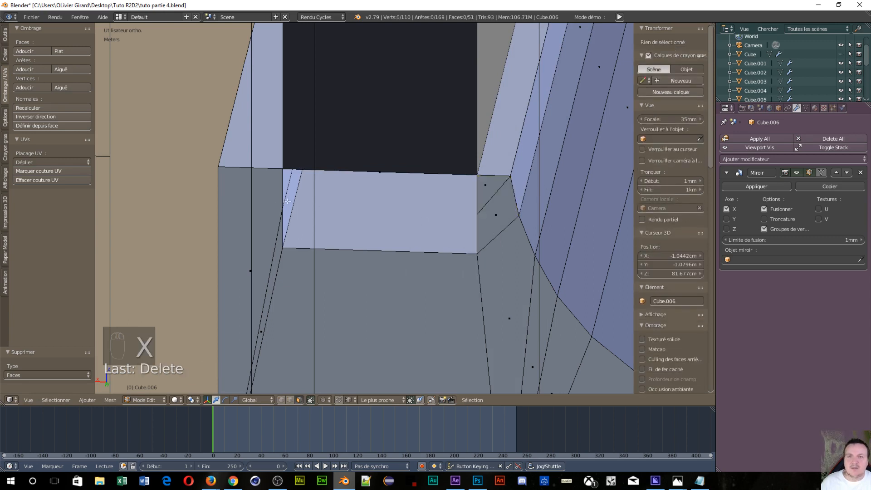
# Switch to edge selection and fill a face between the notch's two upper side edges on the opposite side
pyautogui.rightClick(278, 187)
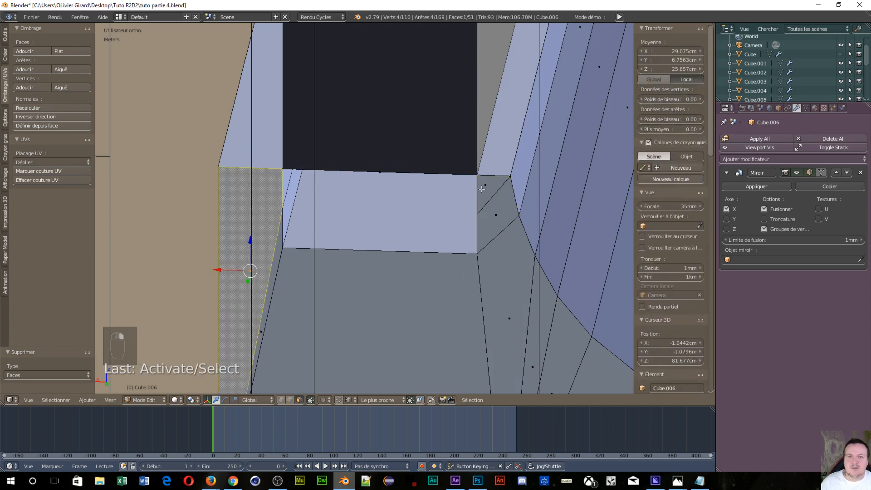
pyautogui.hotkey('ctrl', 'Tab')
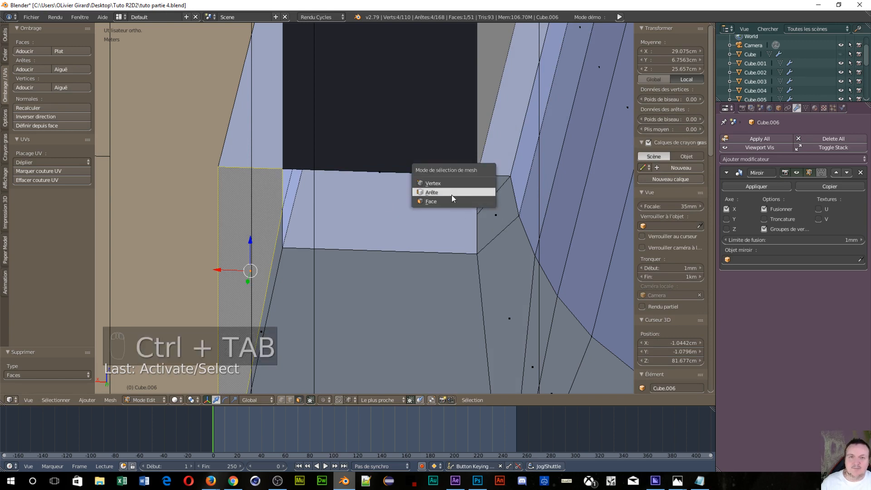
pyautogui.click(451, 193)
pyautogui.rightClick(477, 195)
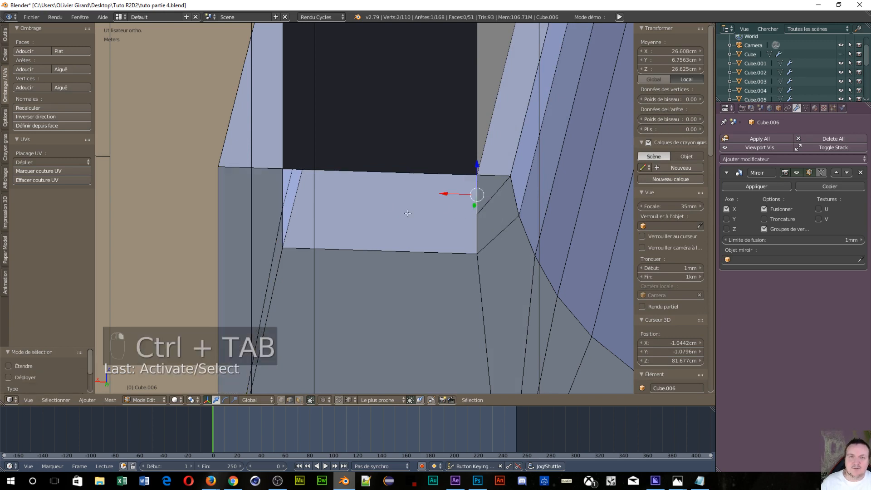
pyautogui.keyDown('shift'); pyautogui.rightClick(279, 188); pyautogui.keyUp('shift')
pyautogui.press('f')
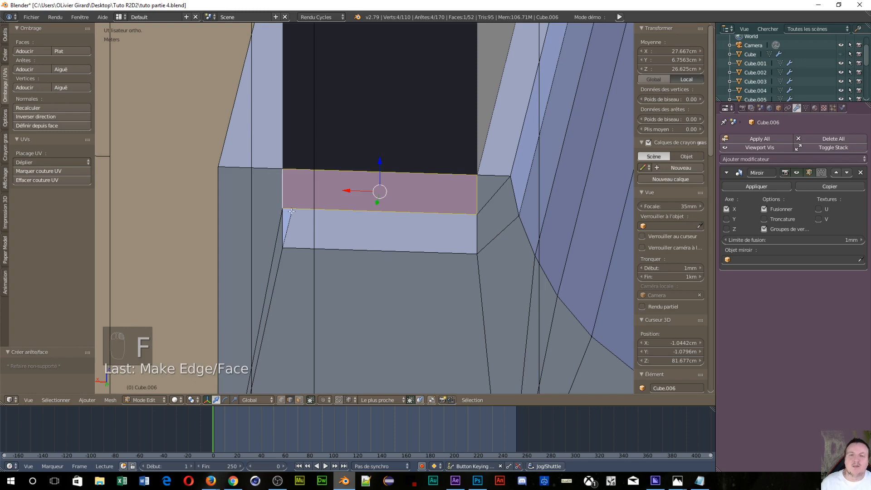
# Return to Object Mode and select the rectangular block above the notch
pyautogui.scroll(-3, 302, 223)
pyautogui.scroll(2, 341, 264)
pyautogui.moveTo(345, 279); pyautogui.dragTo(320, 277, button='middle')
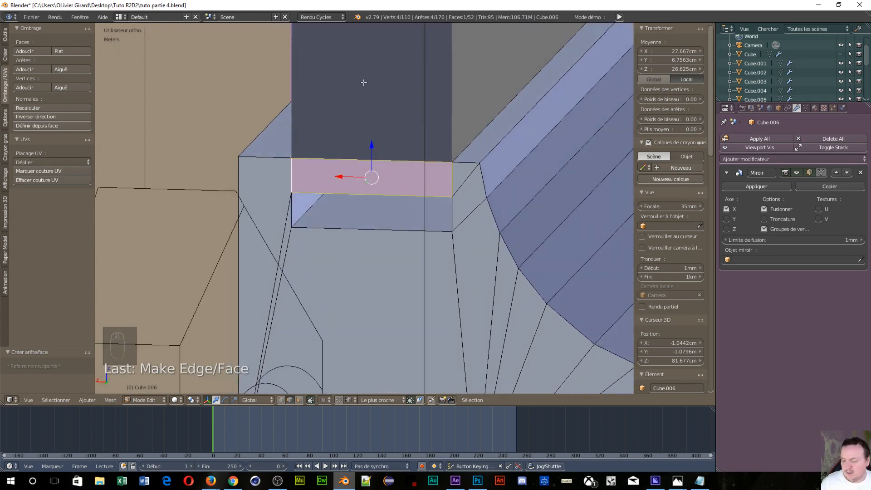
pyautogui.press('Tab')
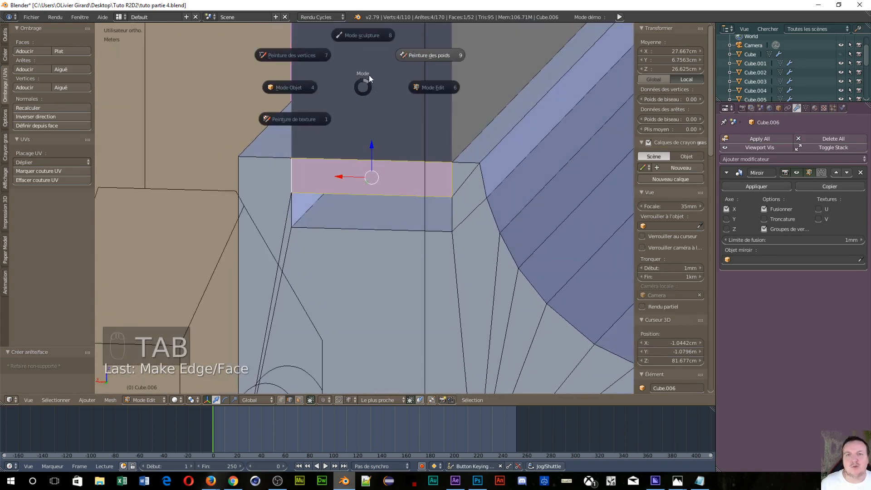
pyautogui.click(285, 86)
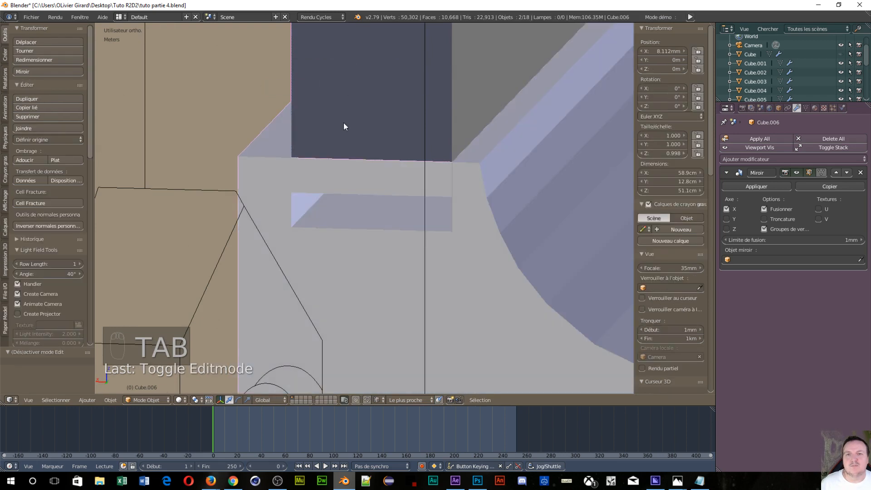
pyautogui.scroll(-3, 346, 133)
pyautogui.rightClick(352, 139)
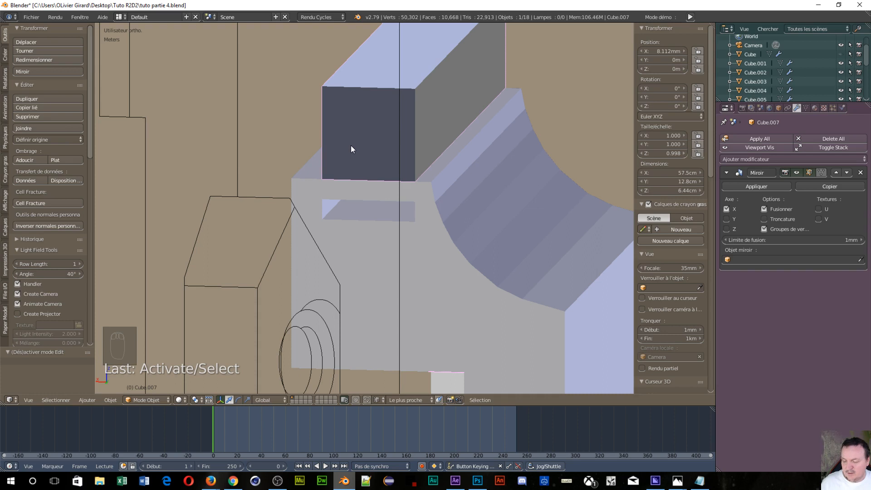
# Enter Edit Mode on the block above the notch and display it in wireframe
pyautogui.press('Tab')
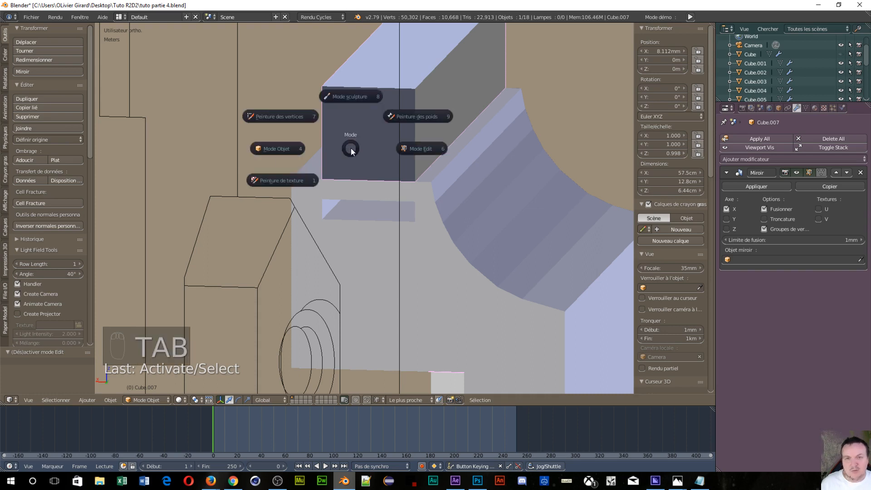
pyautogui.click(415, 149)
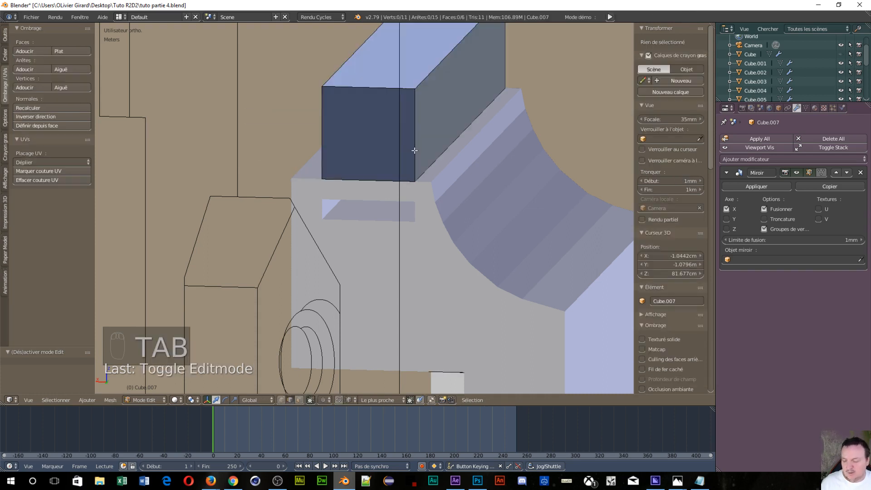
pyautogui.press('z')
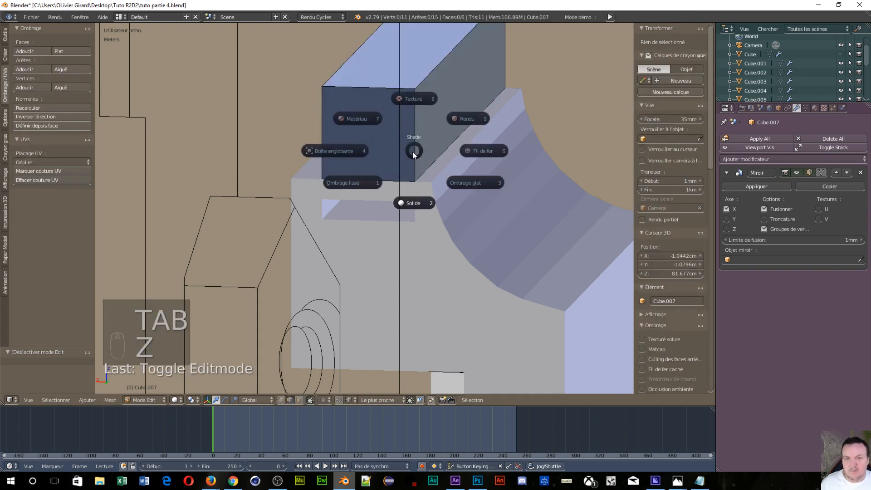
pyautogui.click(493, 154)
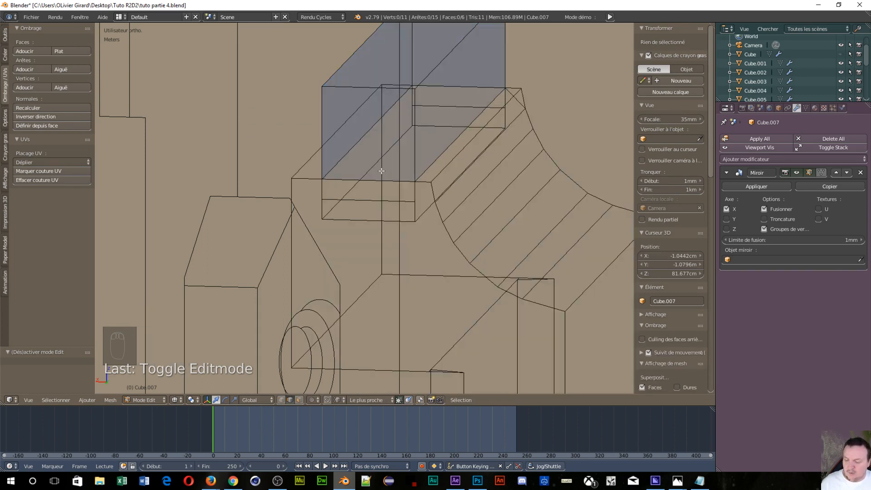
# Switch to edge selection and fill a face between the two long lower edges on the block's open underside
pyautogui.hotkey('ctrl', 'Tab')
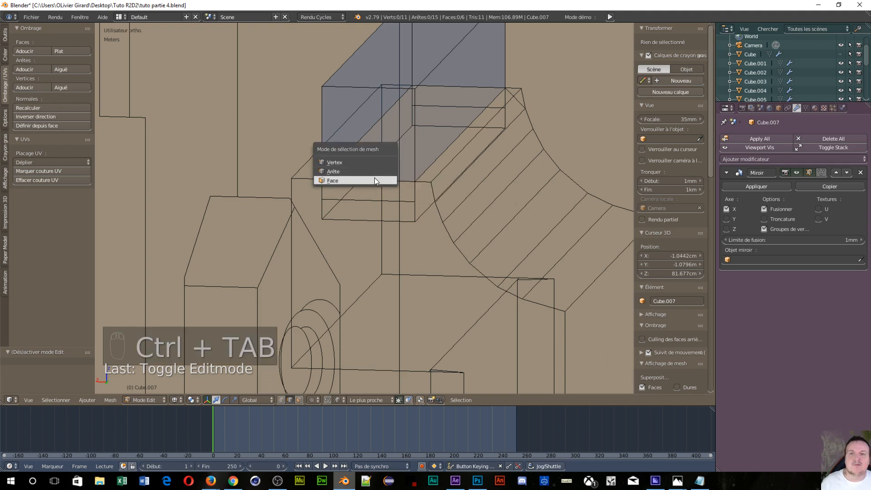
pyautogui.click(365, 172)
pyautogui.rightClick(425, 150)
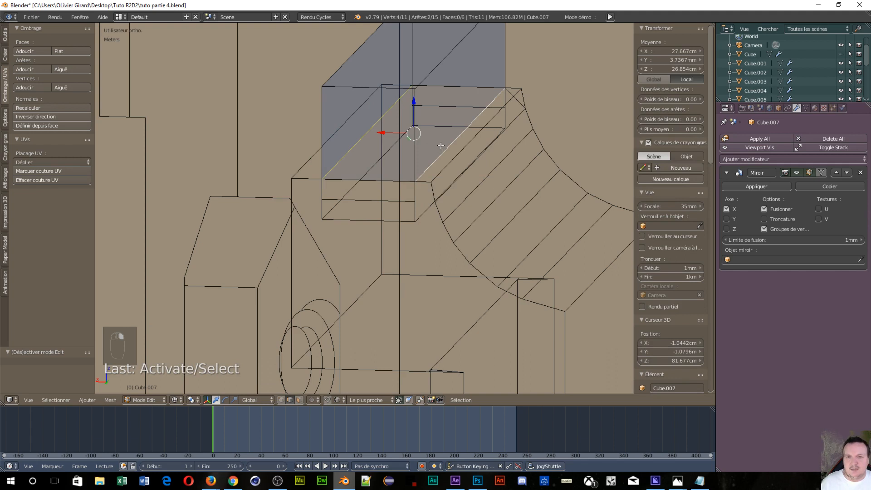
pyautogui.press('f')
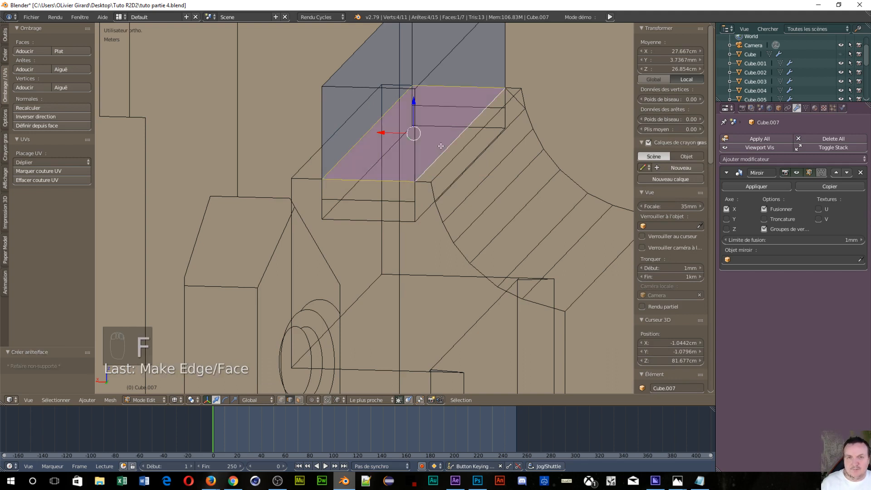
# Switch to face selection and lower the block's bottom face about 9 mm along Z into the notch
pyautogui.hotkey('ctrl', 'Tab')
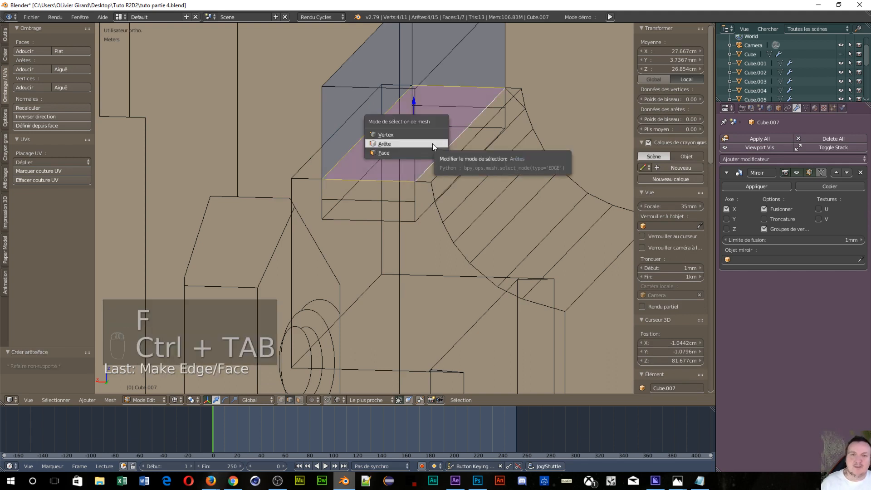
pyautogui.click(432, 153)
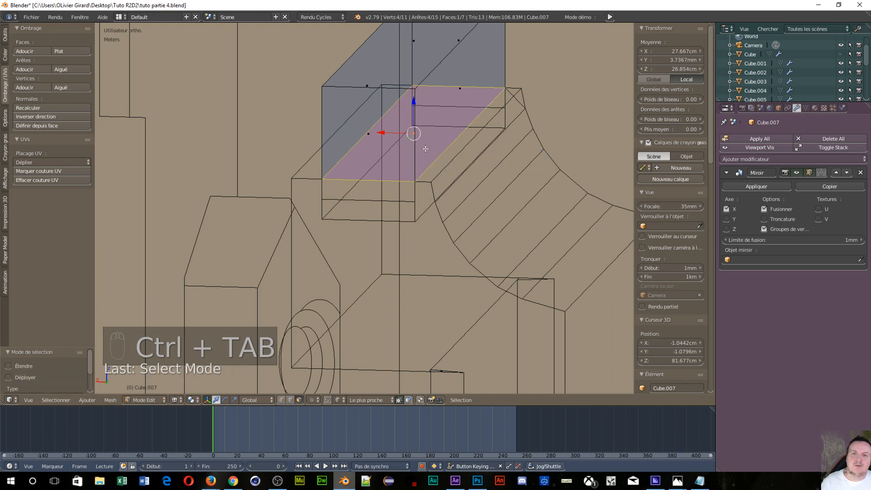
pyautogui.moveTo(413, 98); pyautogui.dragTo(405, 224)
pyautogui.moveTo(399, 218); pyautogui.dragTo(410, 210, button='middle')
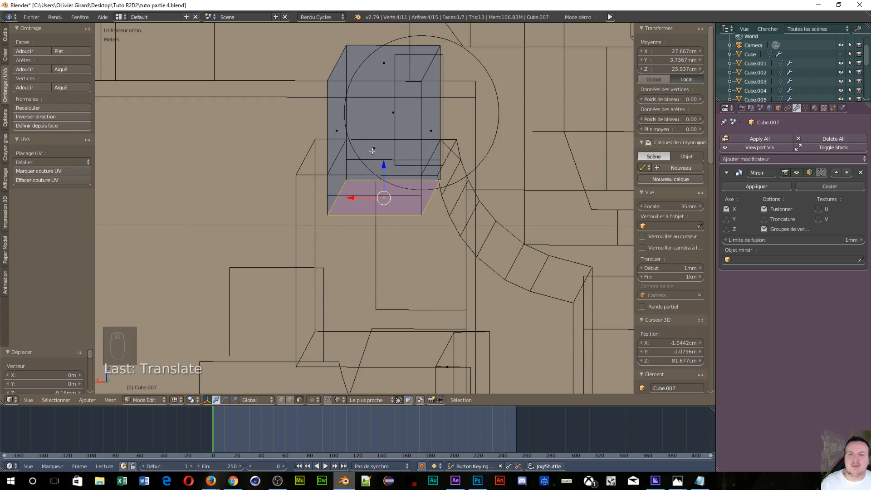
# Add a horizontal loop cut around the block and lower it about 2.5 mm to the top surface of the notched part
pyautogui.hotkey('ctrl', 'r')
pyautogui.click(433, 132)
pyautogui.click(434, 140)
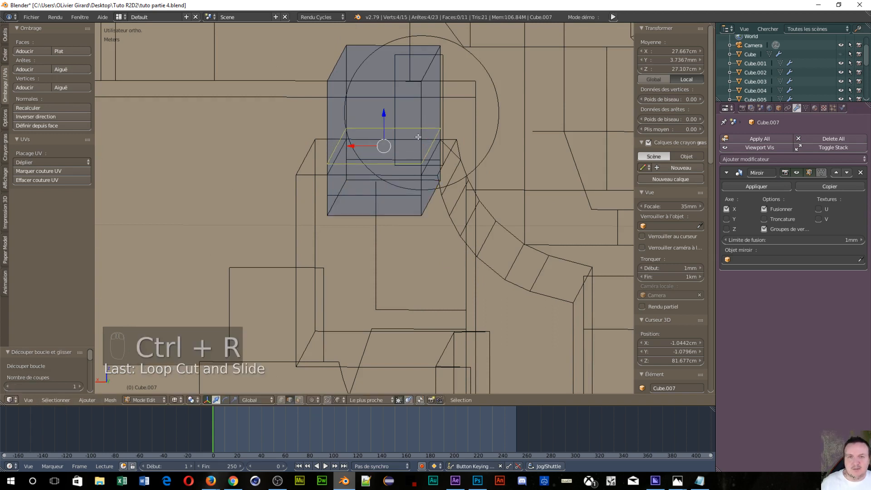
pyautogui.press('g')
pyautogui.press('z')
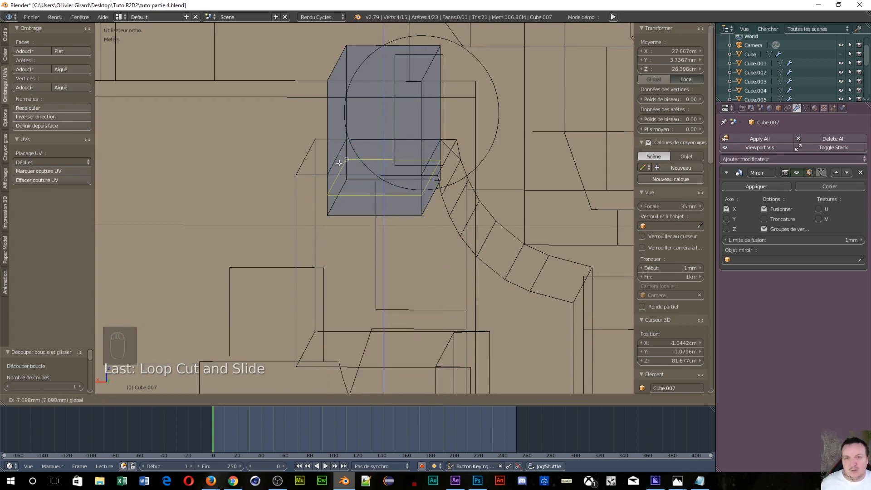
pyautogui.click(341, 145)
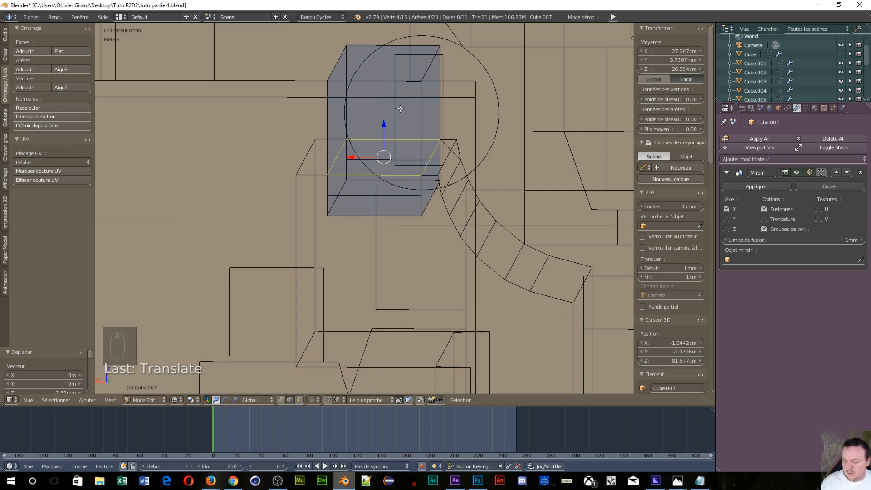
# In face selection, select the block's two end faces above the loop cut and try to extrude them along Y
pyautogui.hotkey('ctrl', 'Tab')
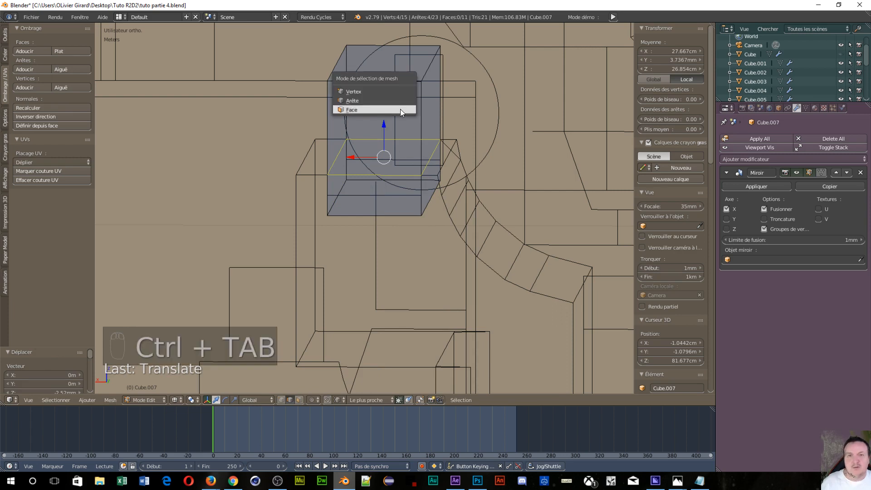
pyautogui.click(393, 110)
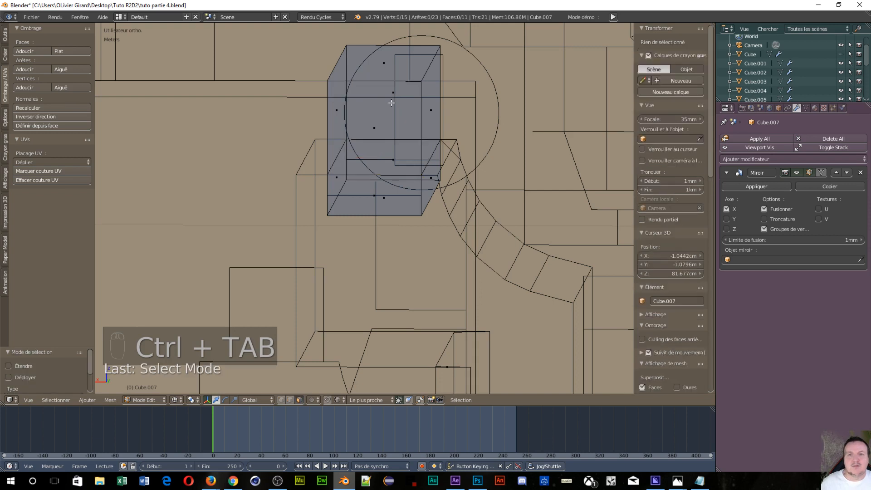
pyautogui.click(379, 123)
pyautogui.keyDown('shift'); pyautogui.click(392, 94); pyautogui.keyUp('shift')
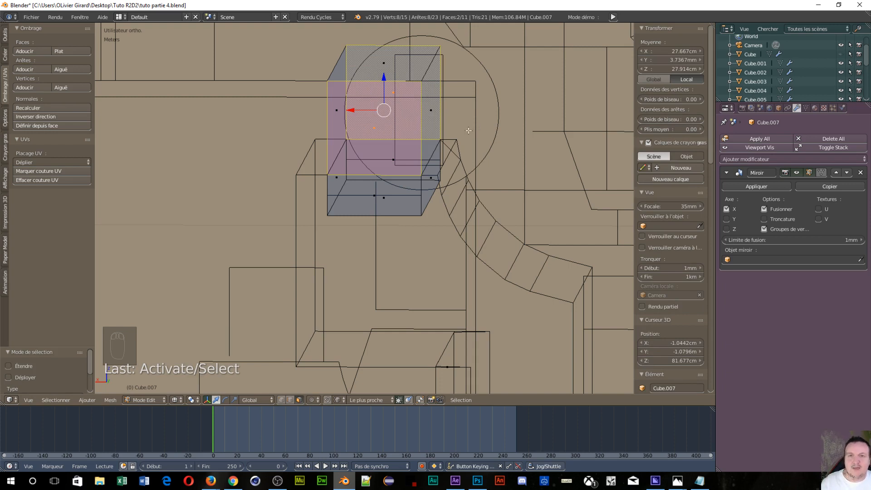
pyautogui.press('e')
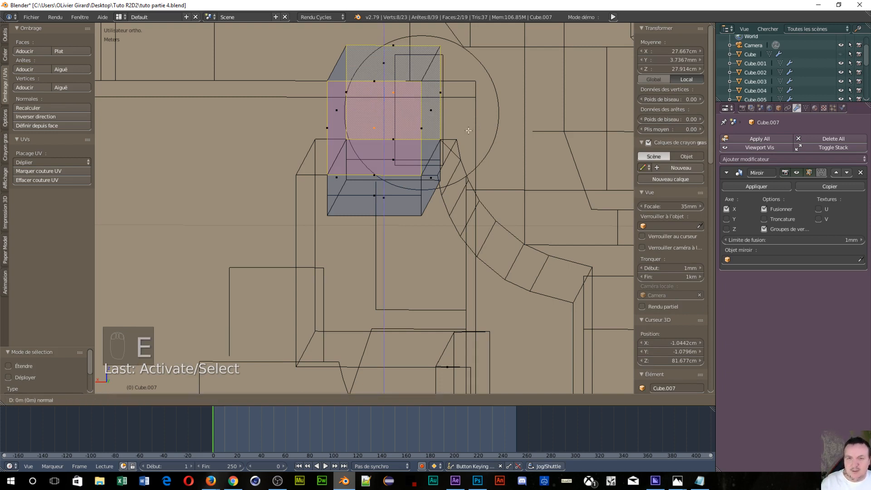
pyautogui.press('y')
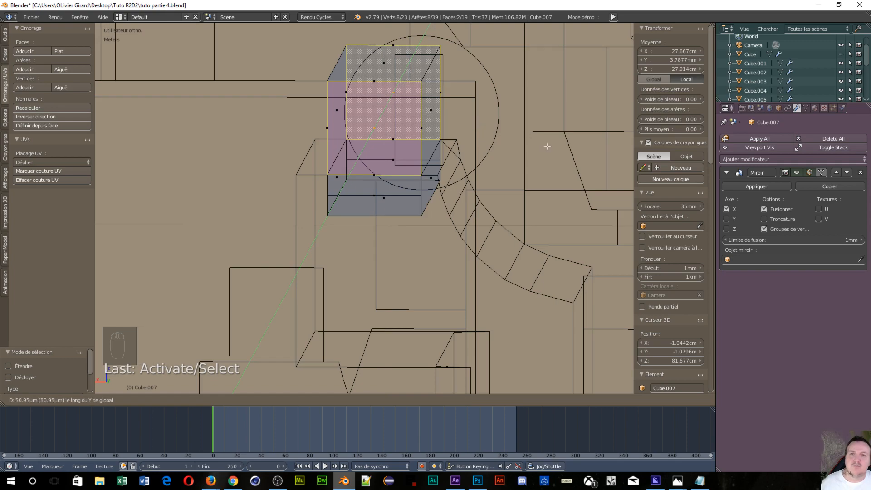
pyautogui.rightClick(531, 152)
# Extrude the two upper end faces again in place and scale them apart along Y by a factor of about 1.048
pyautogui.moveTo(443, 174); pyautogui.dragTo(513, 200, button='middle')
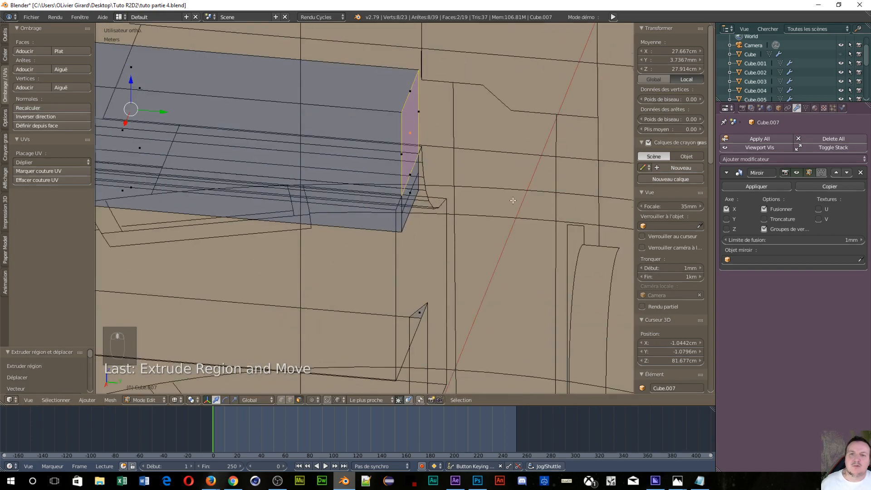
pyautogui.scroll(-3, 508, 201)
pyautogui.moveTo(305, 230); pyautogui.dragTo(320, 226, button='middle')
pyautogui.scroll(-3, 311, 205)
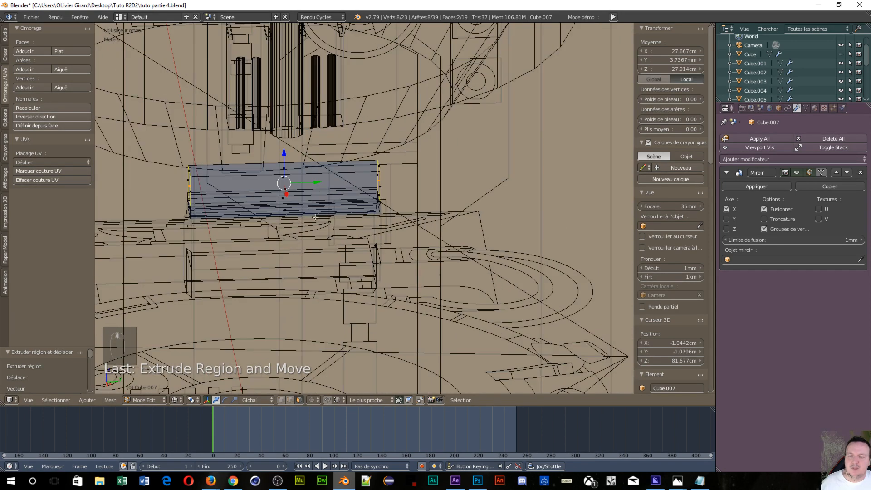
pyautogui.press('e')
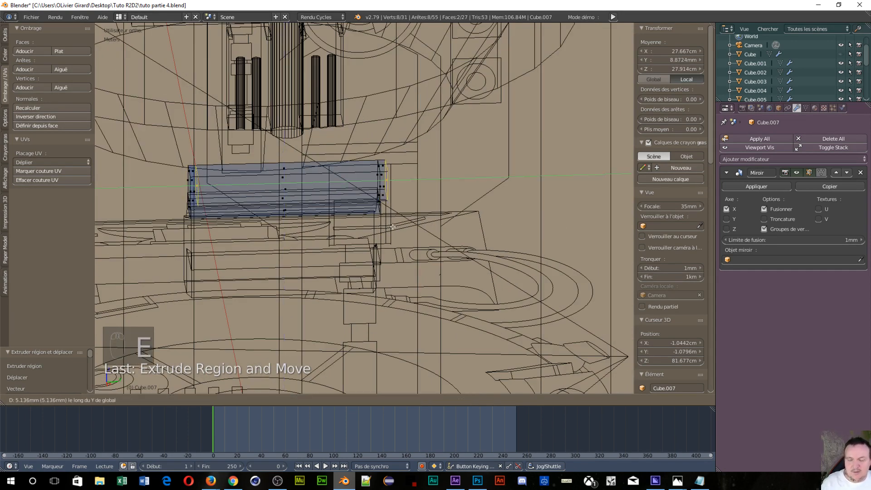
pyautogui.rightClick(393, 226)
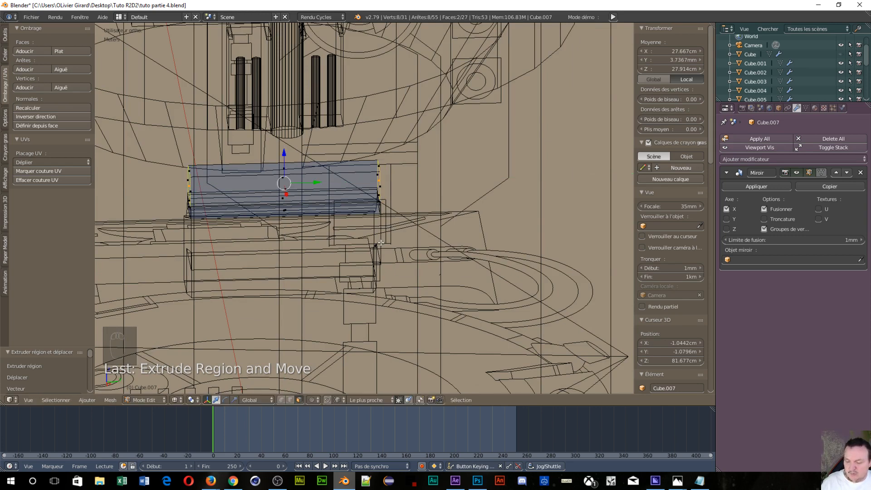
pyautogui.press('s')
pyautogui.press('y')
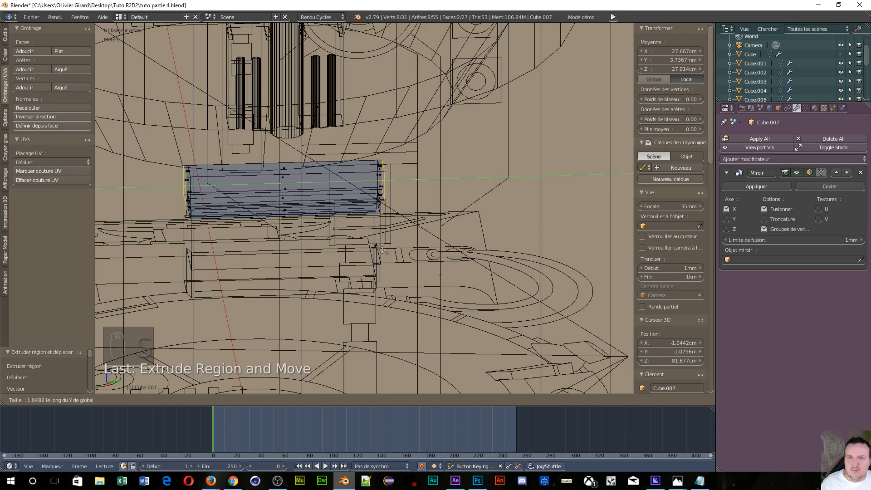
pyautogui.click(382, 250)
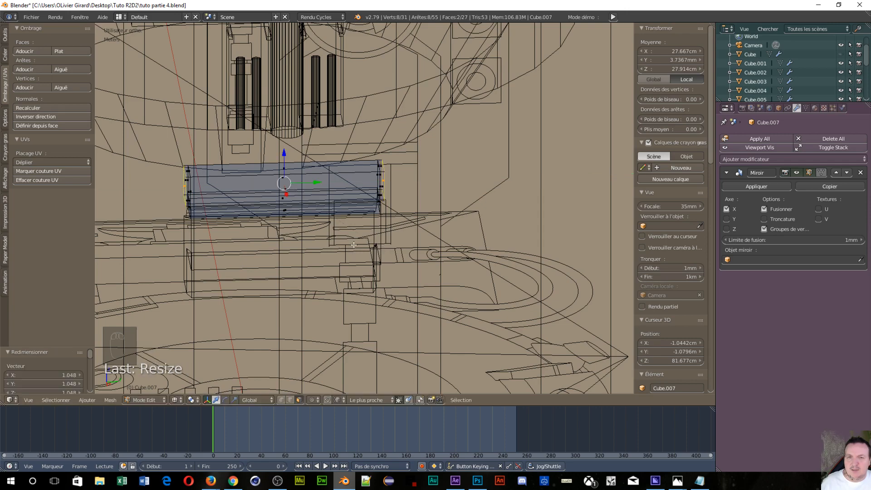
# Set the pivot point to individual origins and scale the two extruded end faces down to about 0.818
pyautogui.moveTo(354, 244); pyautogui.dragTo(415, 274, button='middle')
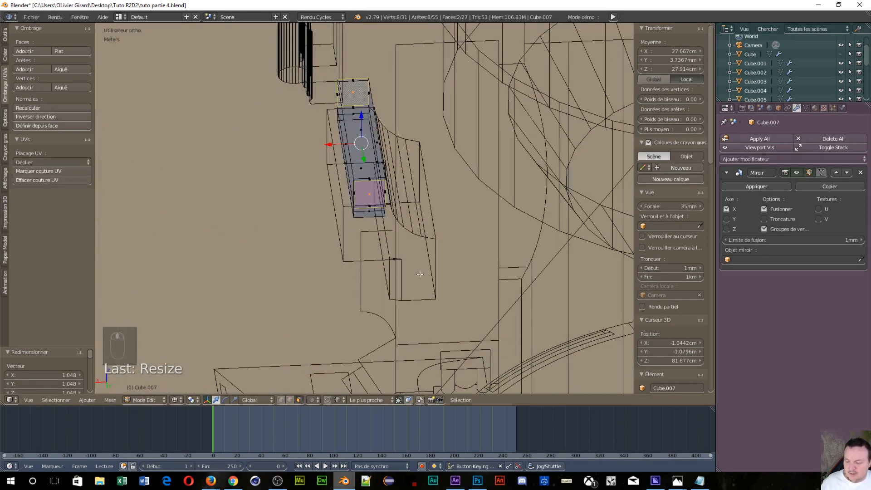
pyautogui.press('s')
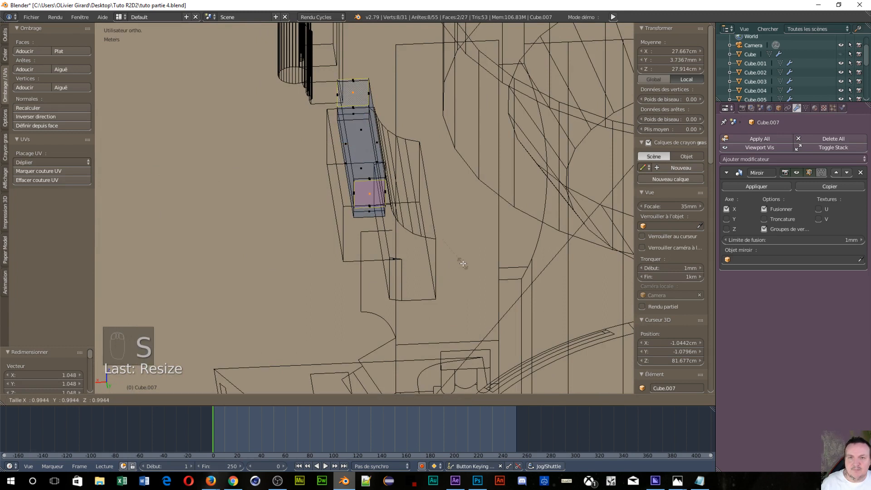
pyautogui.rightClick(463, 265)
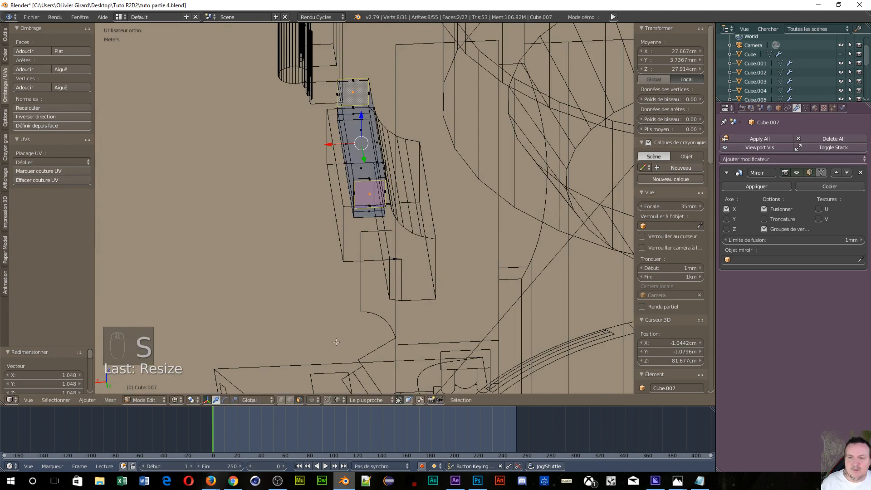
pyautogui.click(191, 401)
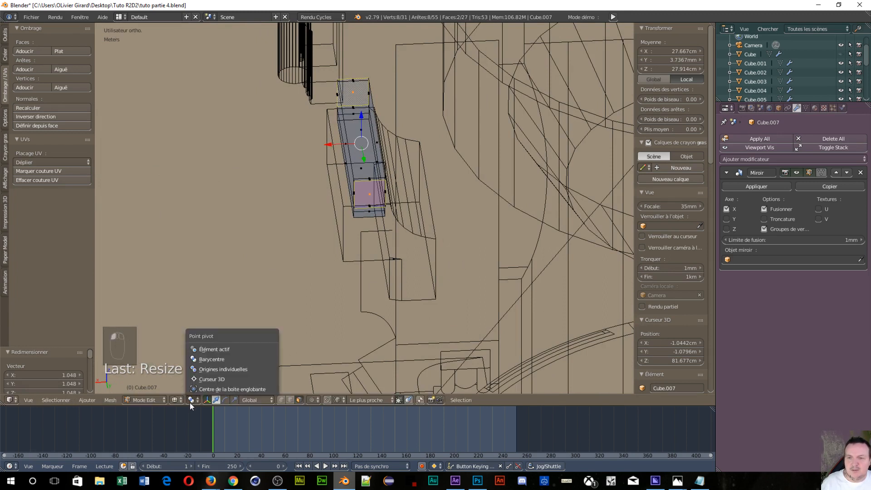
pyautogui.click(206, 369)
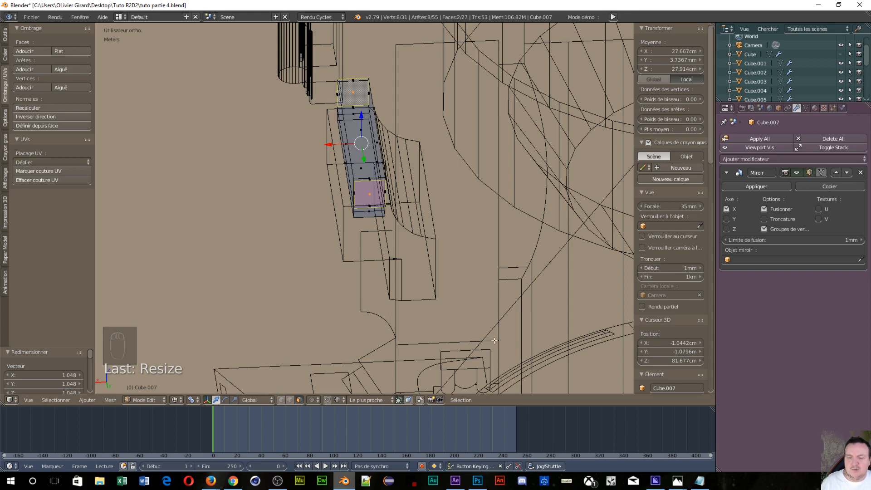
pyautogui.press('s')
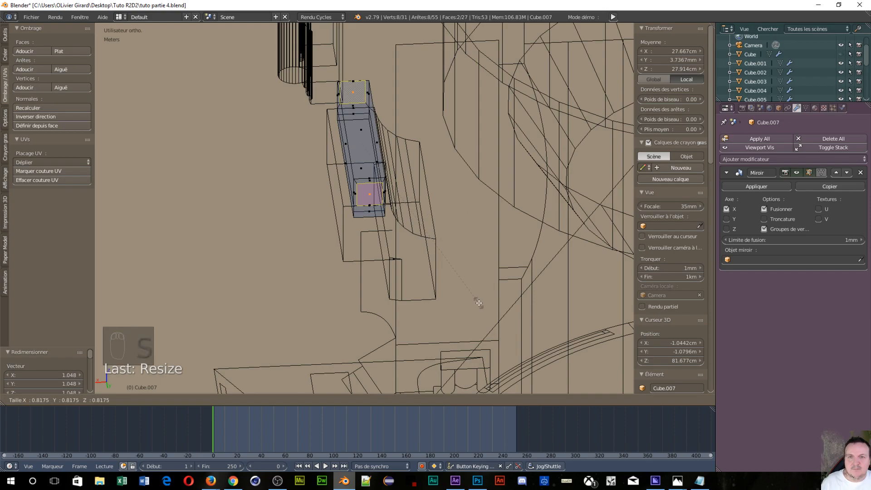
pyautogui.click(477, 302)
# Replace the block's material with the blue Matériau.004
pyautogui.moveTo(476, 301); pyautogui.dragTo(562, 253, button='middle')
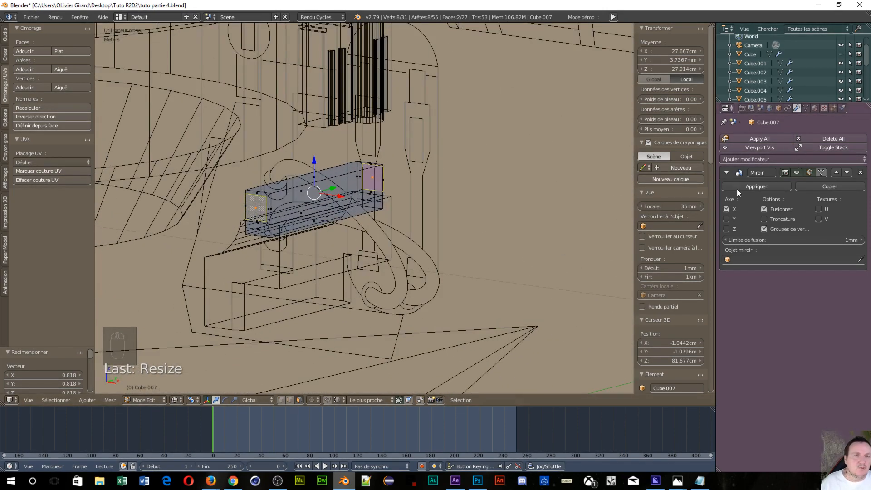
pyautogui.click(816, 108)
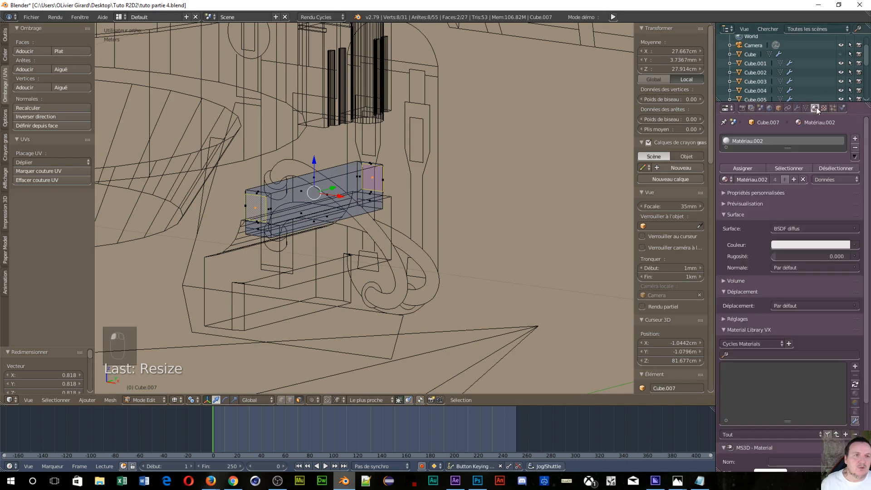
pyautogui.click(727, 180)
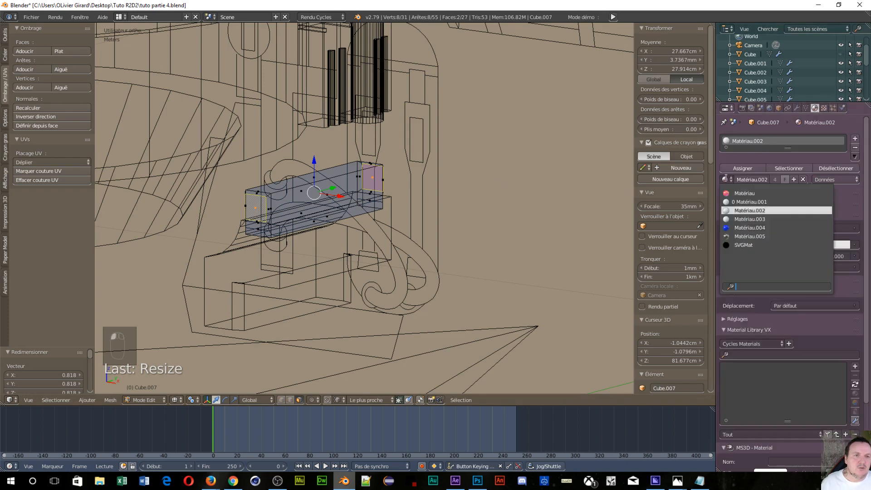
pyautogui.click(749, 228)
pyautogui.scroll(-3, 472, 280)
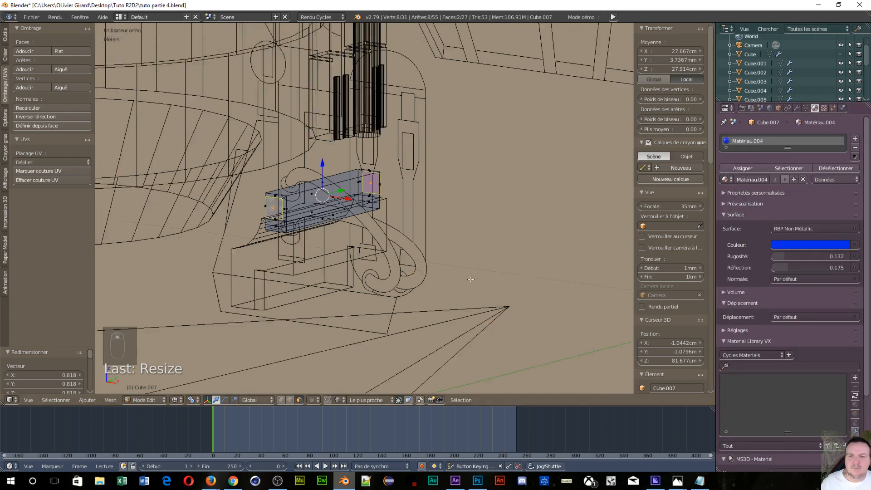
pyautogui.moveTo(334, 276); pyautogui.dragTo(368, 270, button='middle')
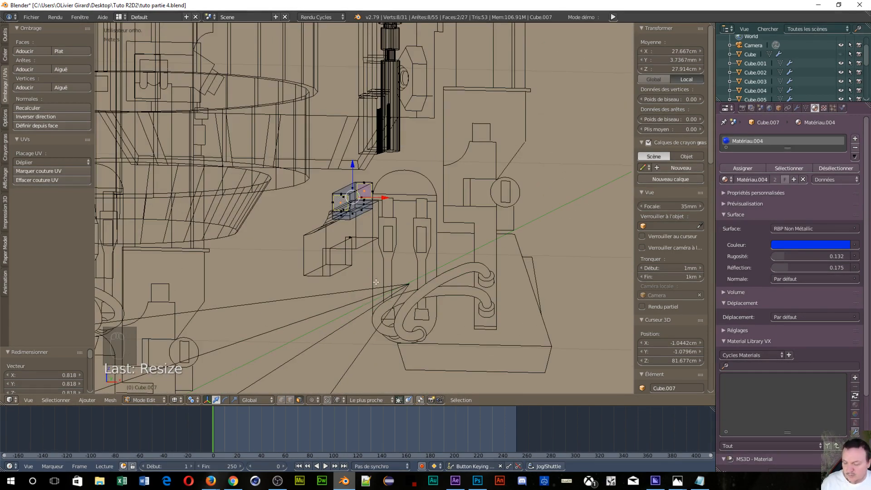
# Return the blue block to Object Mode and set the viewport to solid shading
pyautogui.press('Tab')
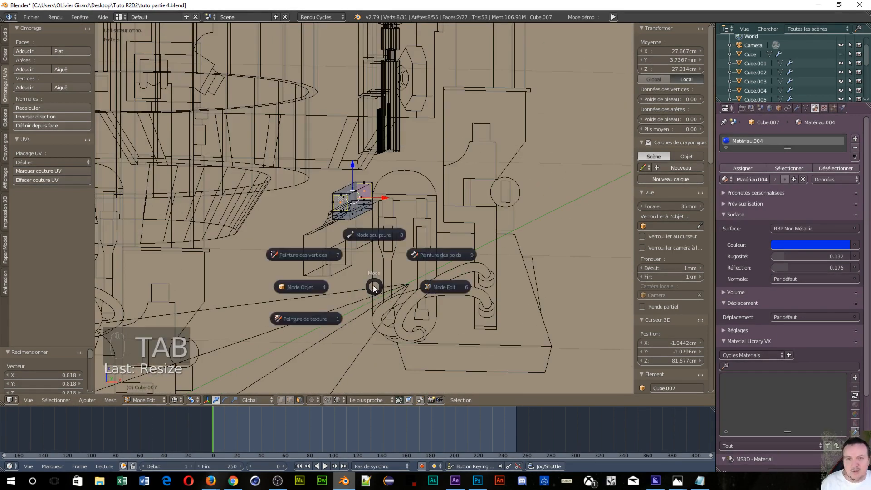
pyautogui.click(304, 289)
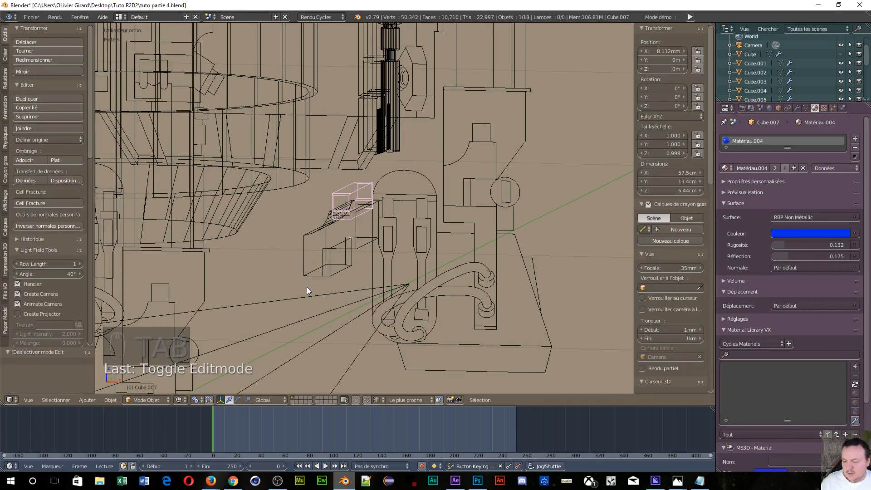
pyautogui.press('z')
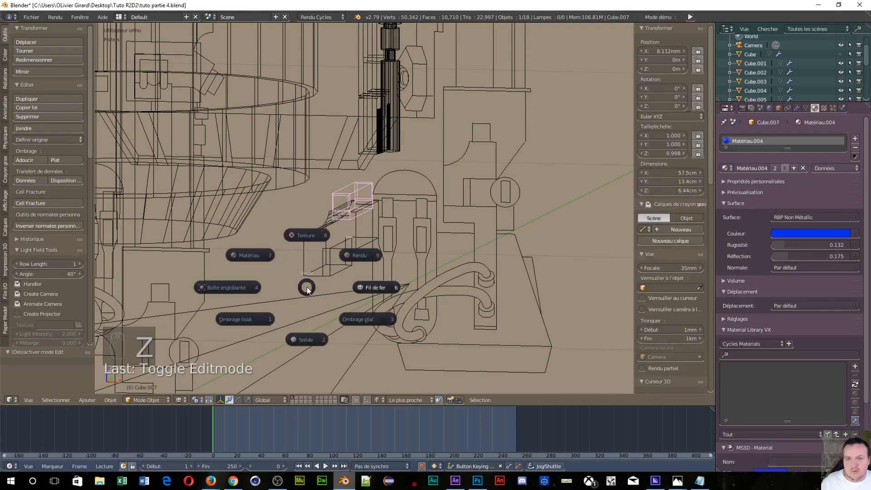
pyautogui.click(305, 339)
# Scale the blue block along Y by about 0.987
pyautogui.moveTo(367, 322); pyautogui.dragTo(426, 246, button='middle')
pyautogui.scroll(6, 368, 269)
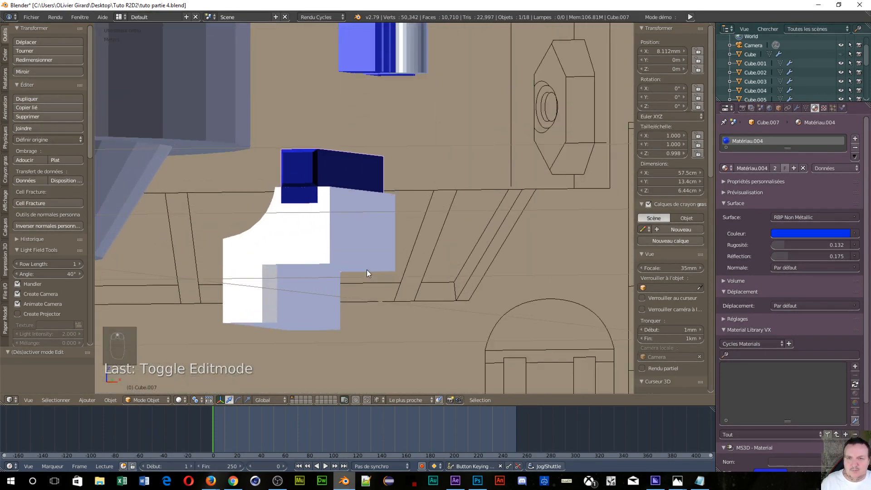
pyautogui.moveTo(231, 255); pyautogui.dragTo(284, 271, button='middle')
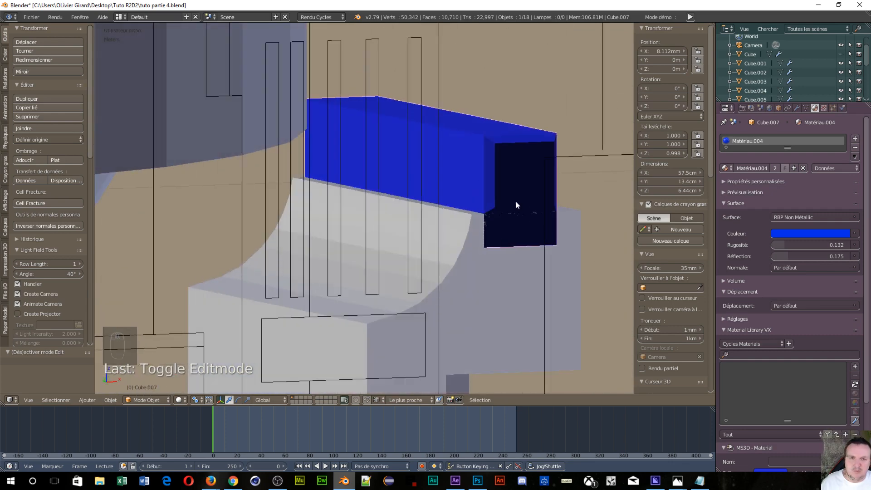
pyautogui.scroll(-2, 490, 188)
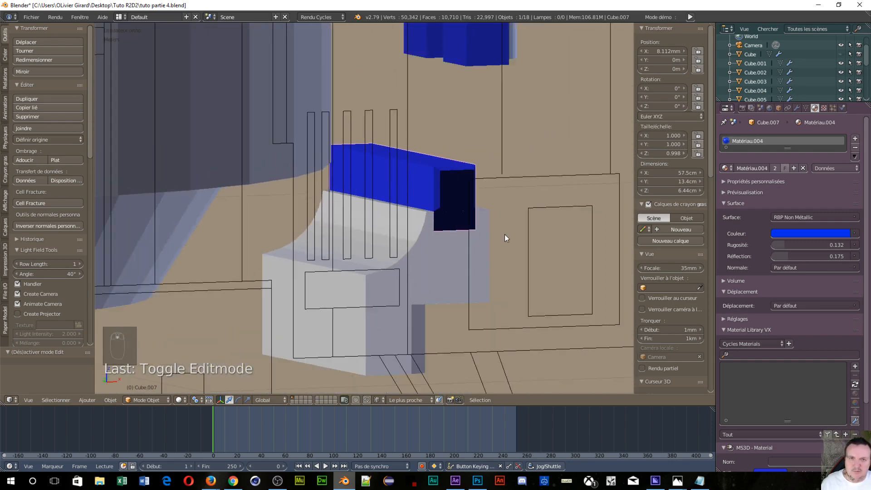
pyautogui.moveTo(504, 234); pyautogui.dragTo(351, 293, button='middle')
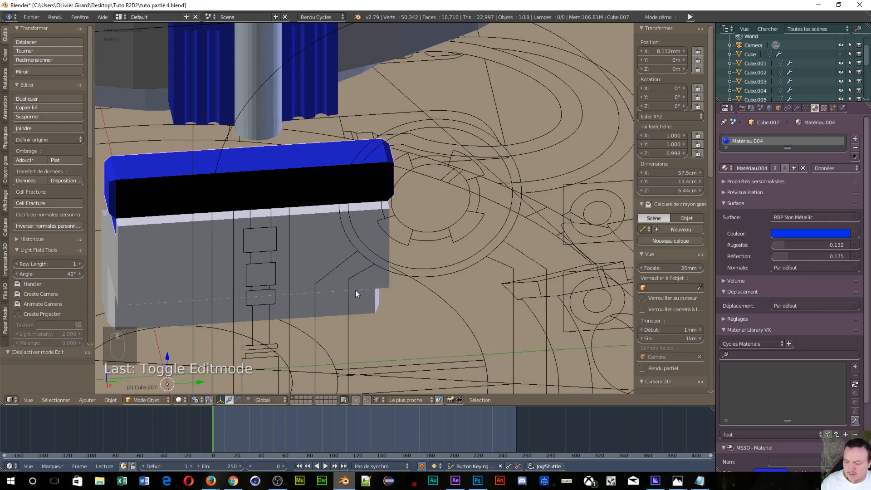
pyautogui.press('s')
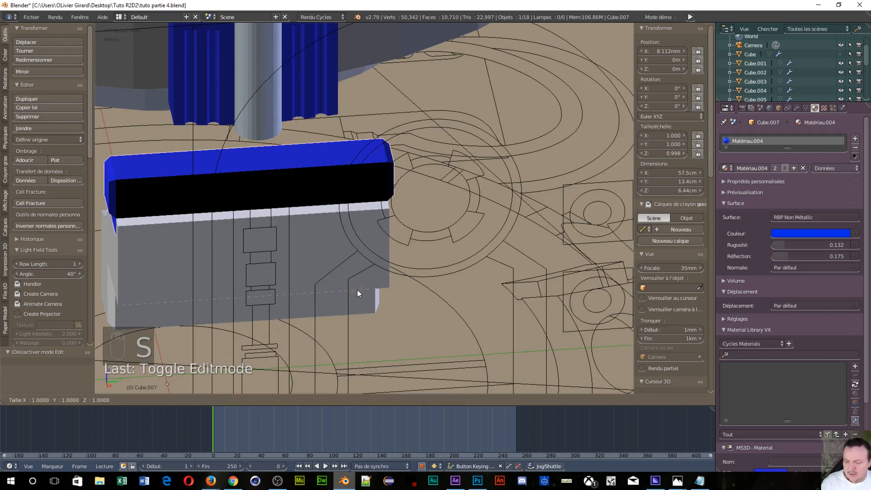
pyautogui.press('y')
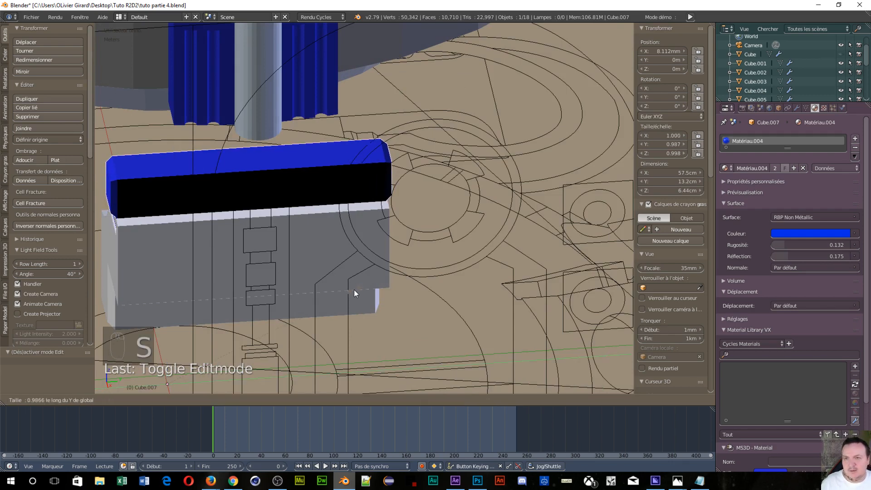
pyautogui.click(354, 289)
# Unhide the hidden leg body around the blue block and notched part
pyautogui.moveTo(354, 289); pyautogui.dragTo(410, 257, button='middle')
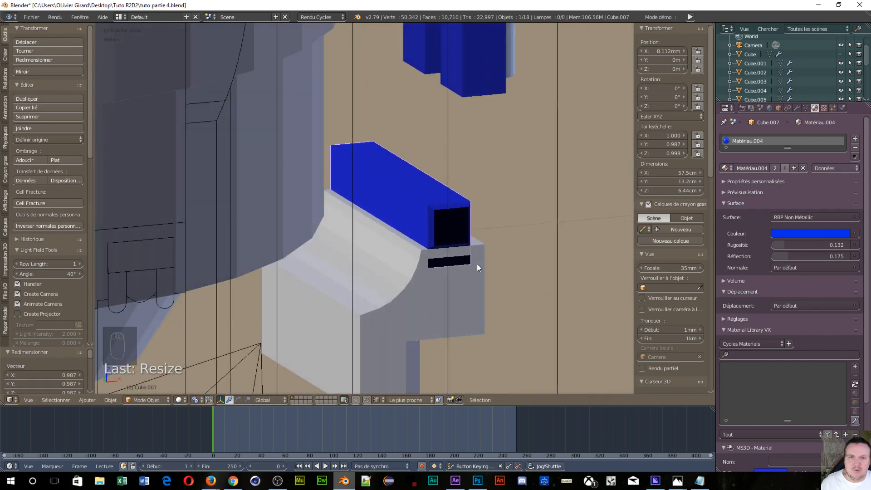
pyautogui.moveTo(477, 265); pyautogui.dragTo(436, 265, button='middle')
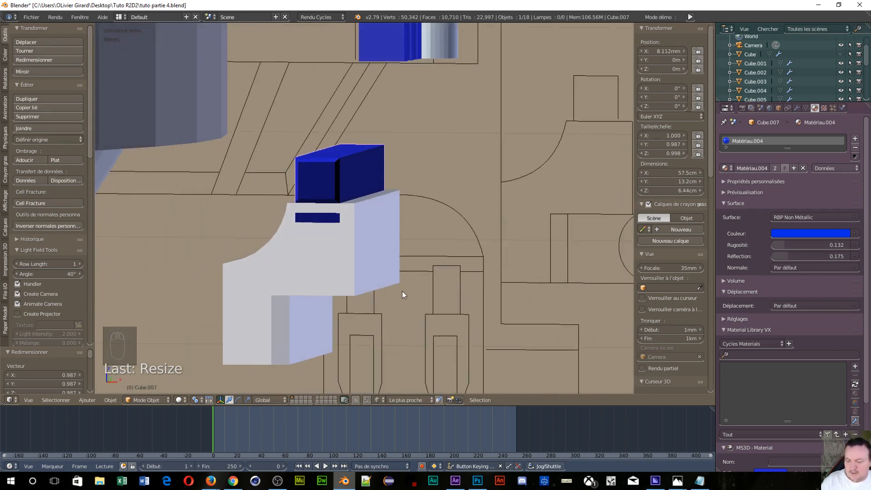
pyautogui.hotkey('alt', 'h')
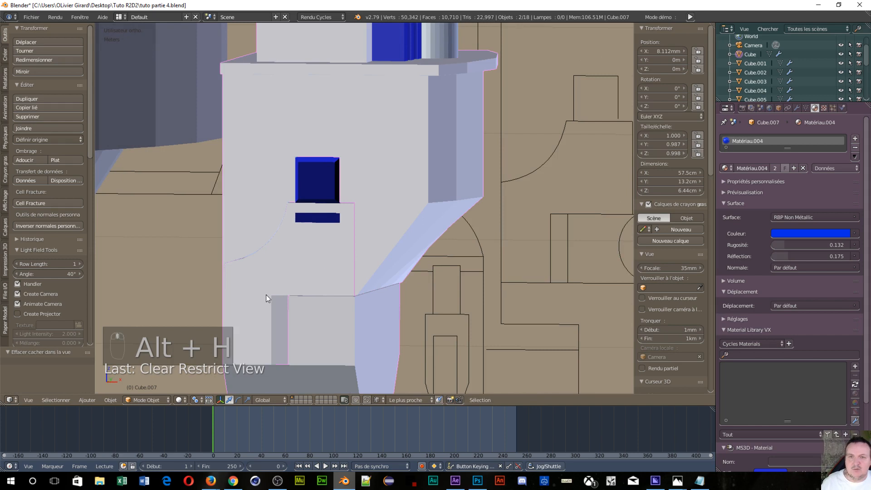
# Select the notched part (Cube.006) and scale it along Y by about 1.010
pyautogui.moveTo(266, 296); pyautogui.dragTo(243, 301, button='middle')
pyautogui.rightClick(215, 250)
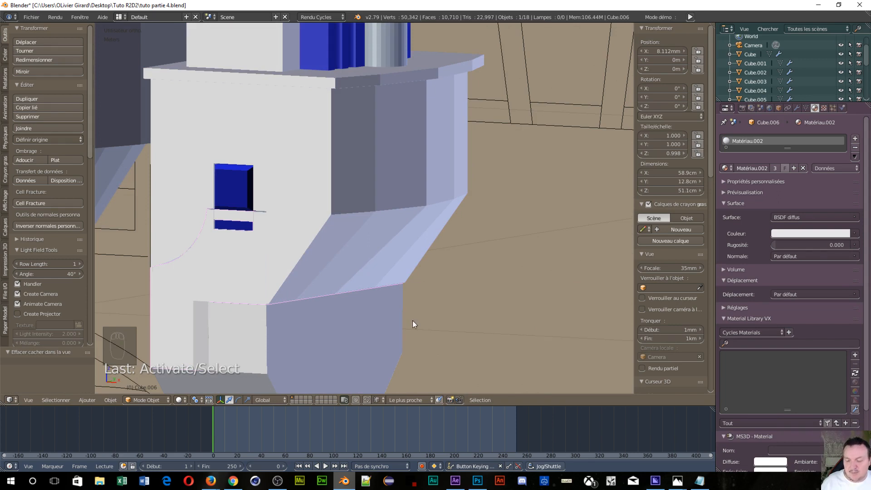
pyautogui.press('s')
pyautogui.press('y')
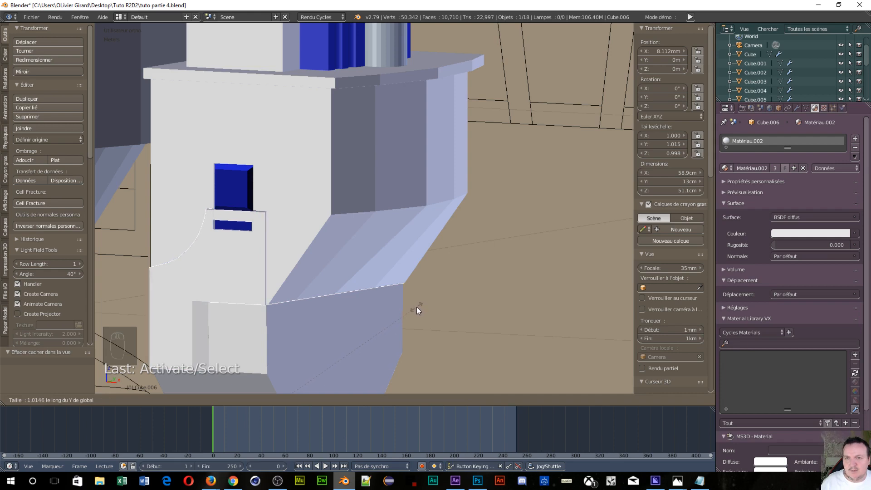
pyautogui.click(417, 307)
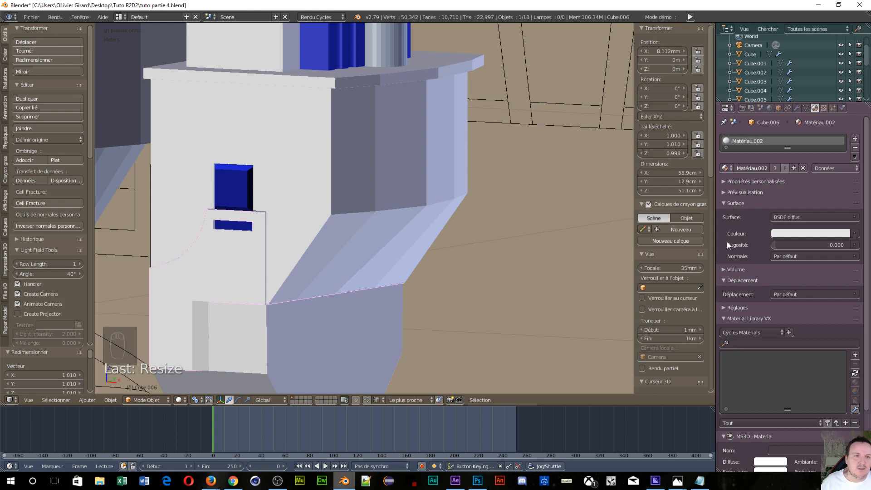
# Replace the notched part's material with Matériau.003
pyautogui.click(727, 168)
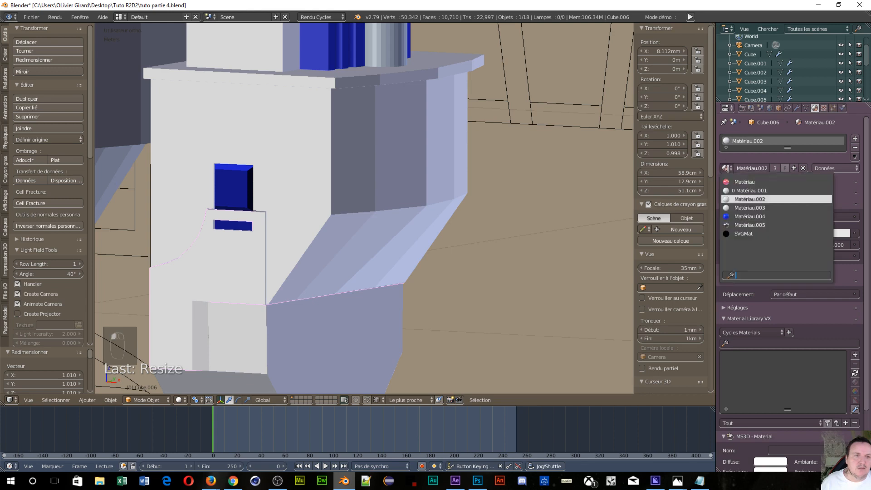
pyautogui.click(748, 207)
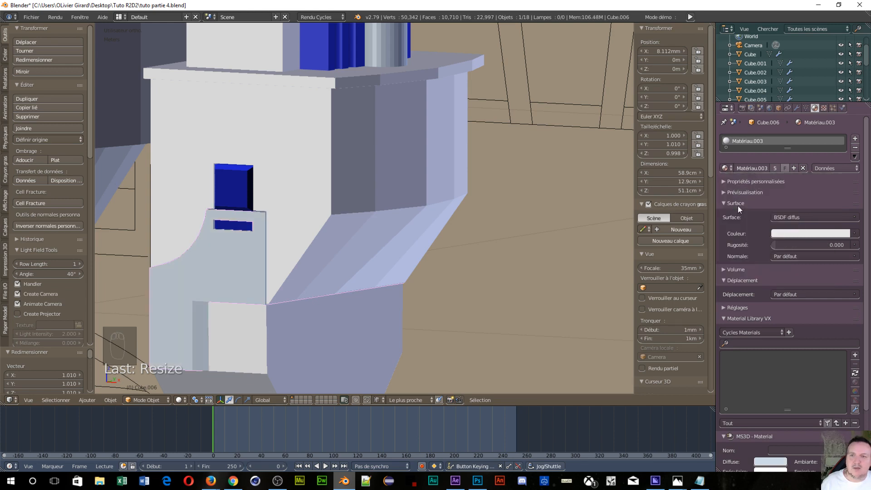
pyautogui.moveTo(422, 279); pyautogui.dragTo(385, 281, button='middle')
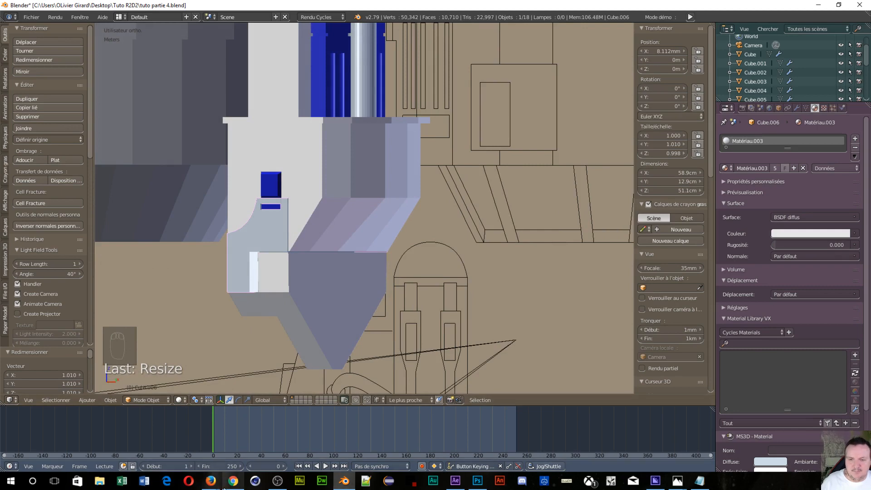
# Examine the lower legs in the R2-D2 reference photo in Firefox, then return to Blender and inspect the modelled leg's lower end
pyautogui.click(211, 481)
pyautogui.click(320, 441)
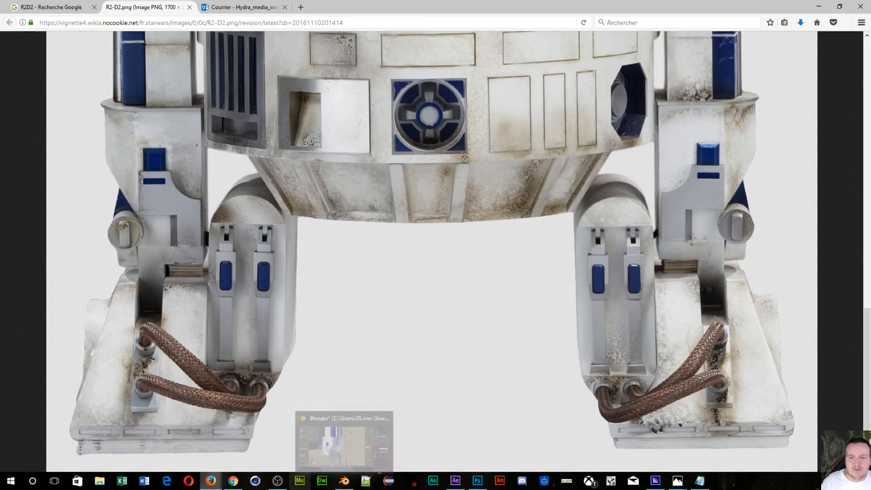
pyautogui.click(343, 482)
pyautogui.scroll(-2, 453, 247)
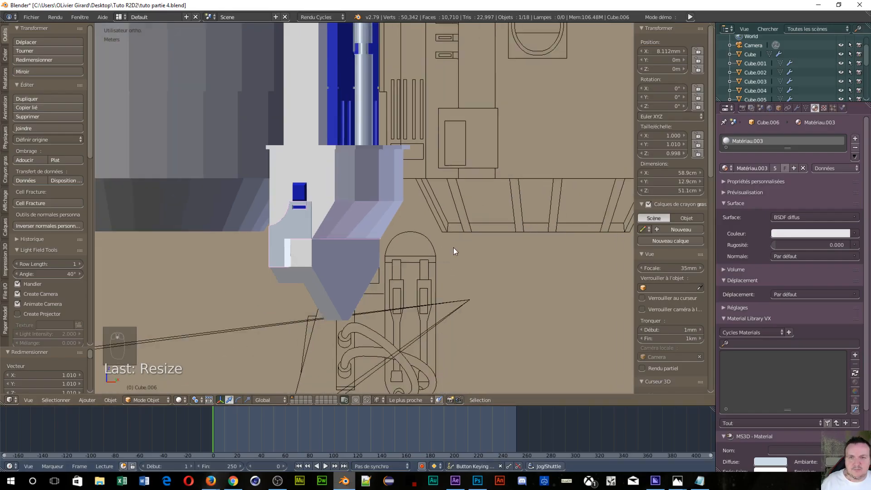
pyautogui.moveTo(453, 249); pyautogui.dragTo(353, 302, button='middle')
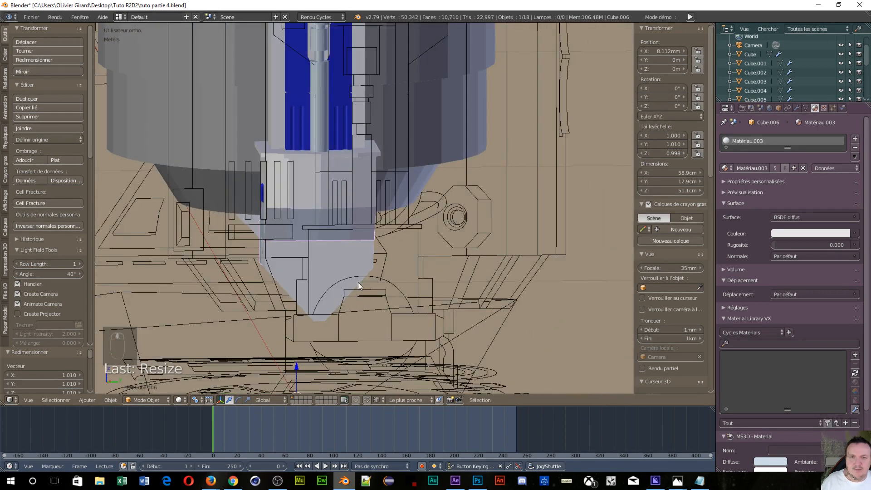
pyautogui.scroll(-3, 357, 281)
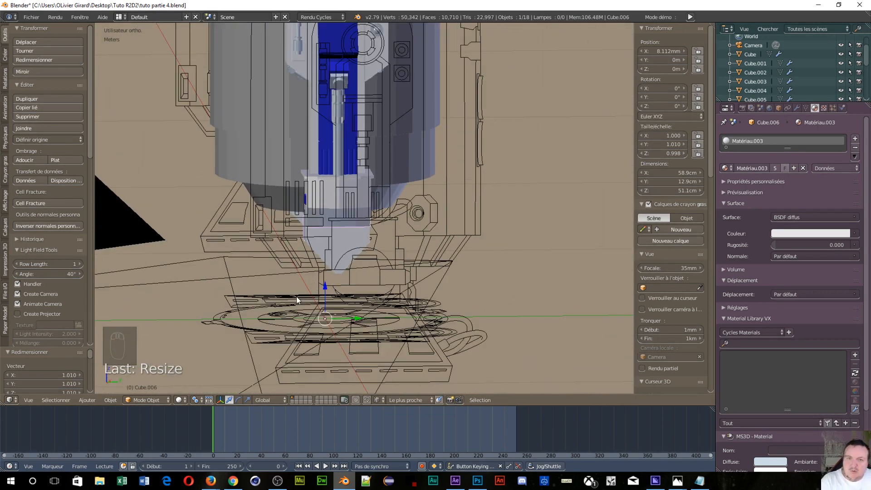
pyautogui.scroll(2, 272, 309)
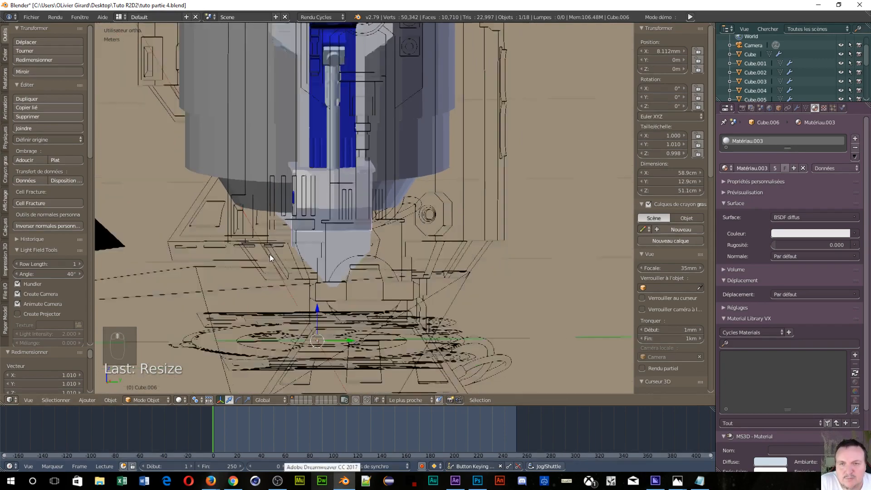
pyautogui.moveTo(269, 254); pyautogui.dragTo(309, 247, button='middle')
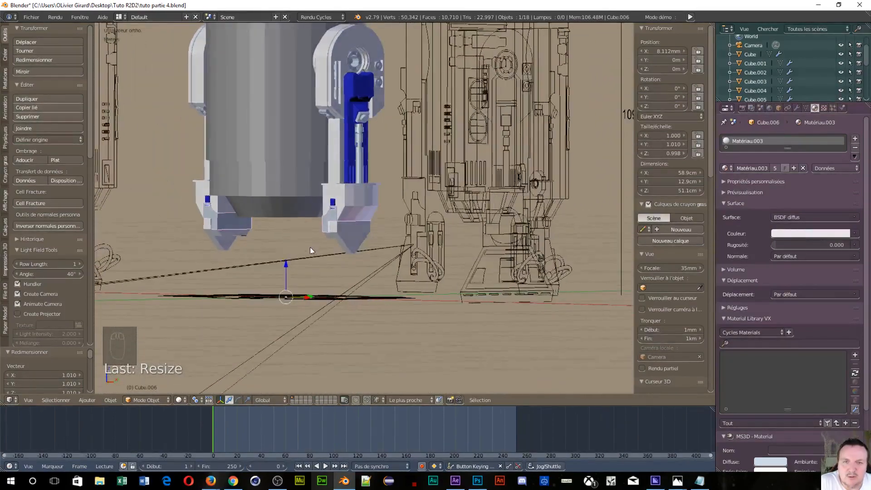
pyautogui.scroll(8, 381, 263)
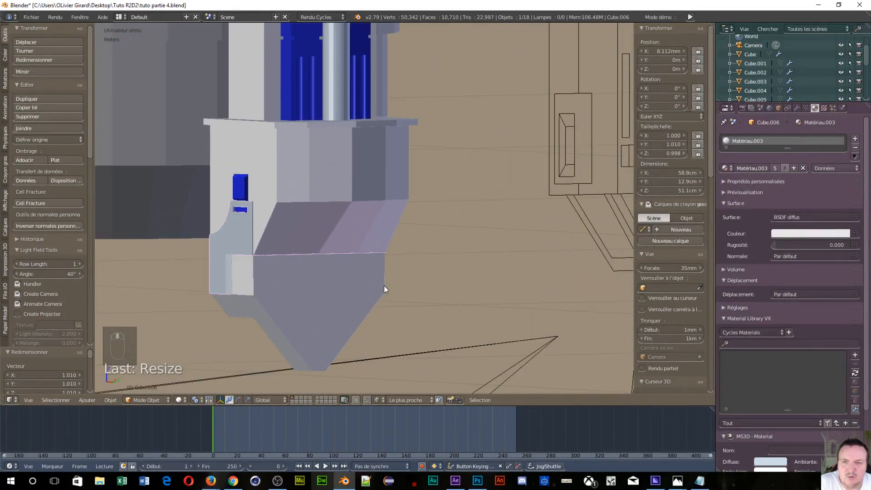
pyautogui.scroll(3, 382, 286)
pyautogui.scroll(-3, 378, 287)
pyautogui.moveTo(375, 288); pyautogui.dragTo(336, 287, button='middle')
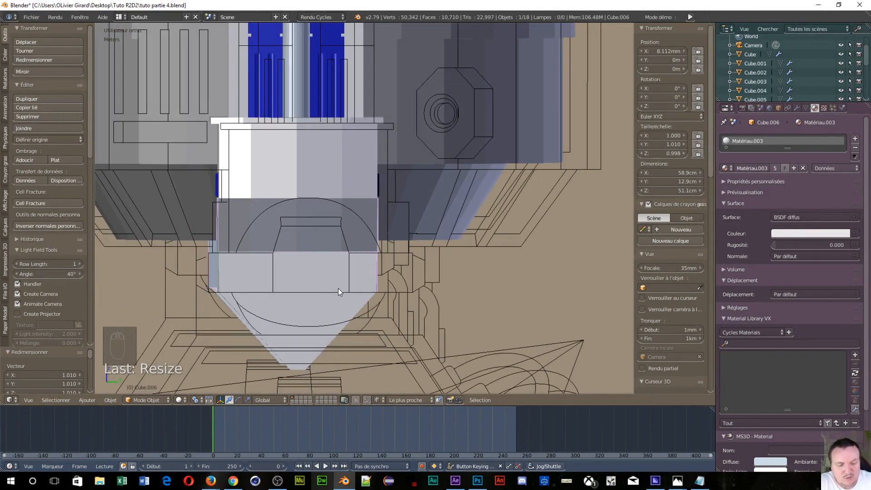
# In the right orthographic view, add a 32-vertex mesh cylinder, 6 mm across and 8 cm long, at the 3D cursor on the lower leg
pyautogui.press('KP_3')
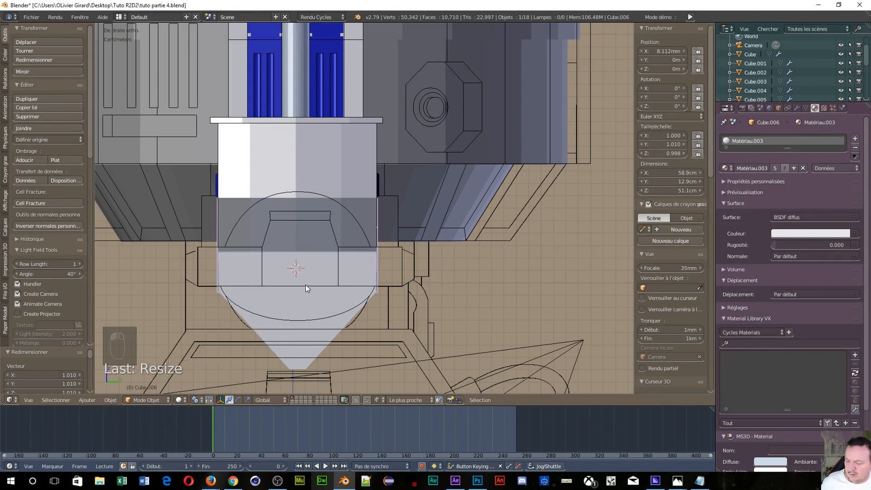
pyautogui.hotkey('shift', 'a')
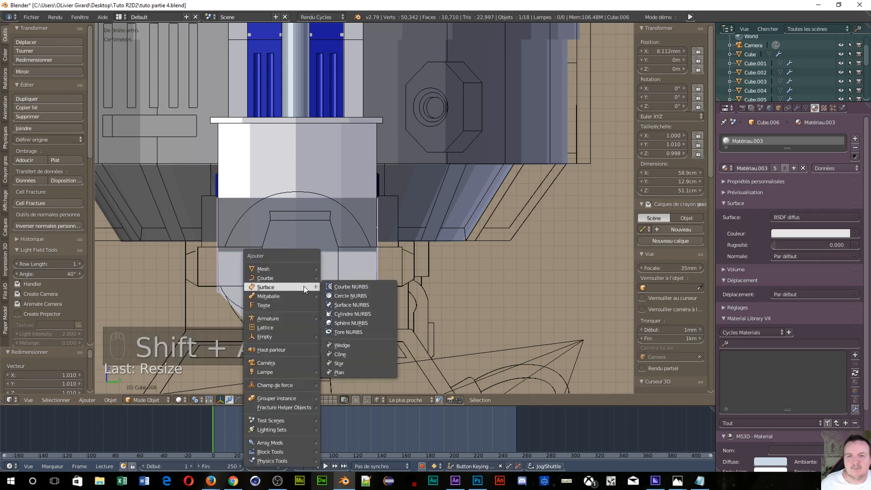
pyautogui.moveTo(268, 268)
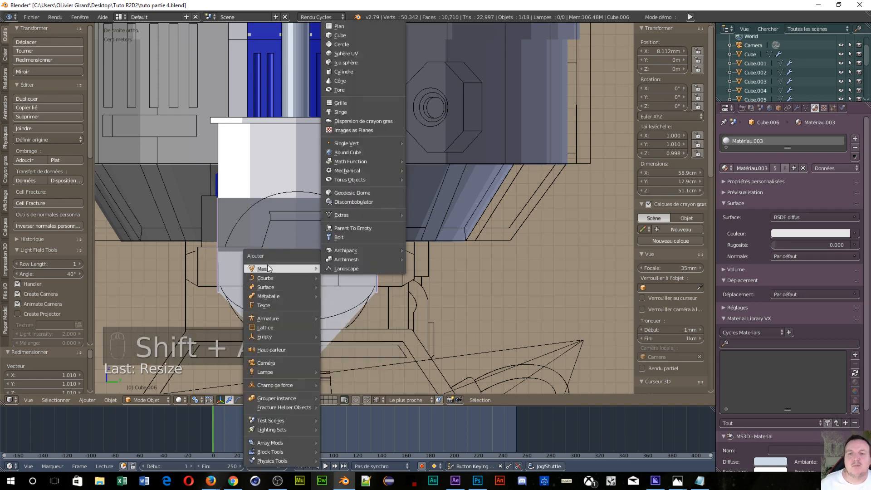
pyautogui.click(359, 72)
# Rotate the new cylinder 90° about the X axis
pyautogui.scroll(-10, 434, 282)
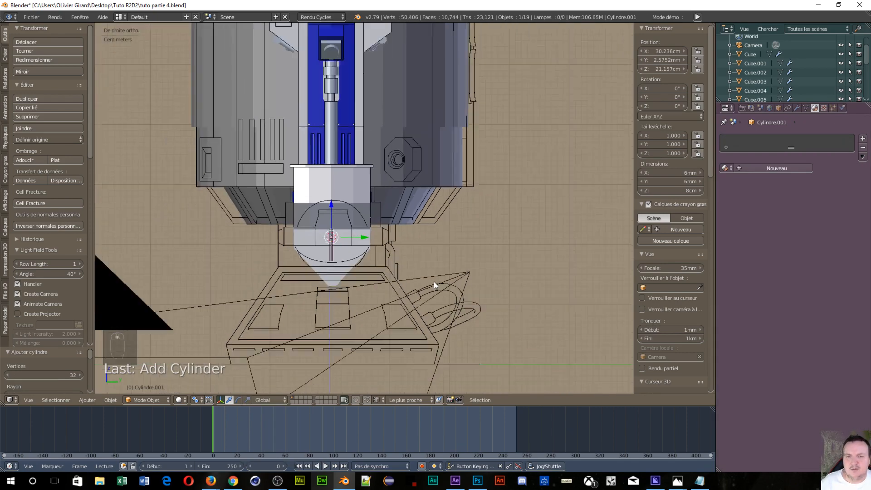
pyautogui.scroll(10, 416, 286)
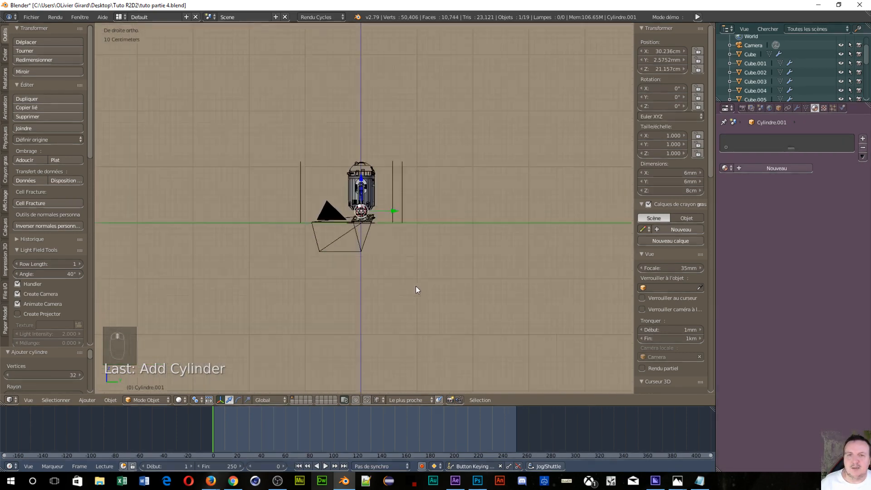
pyautogui.scroll(1, 413, 287)
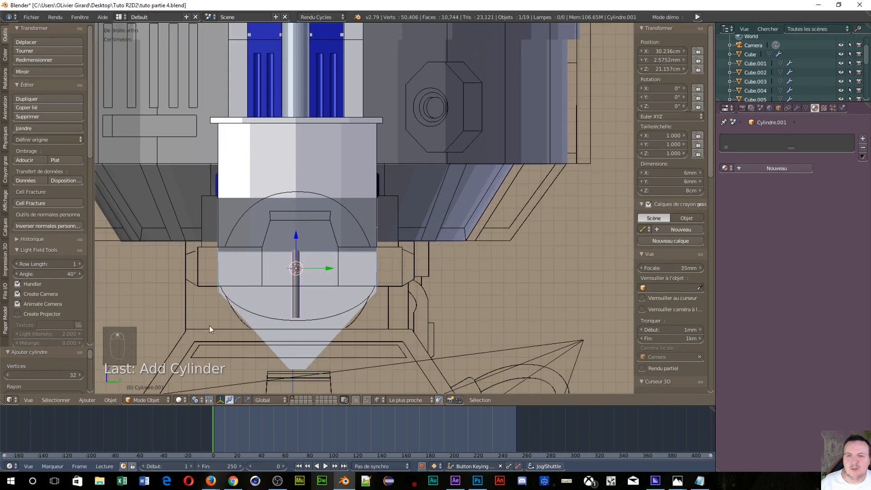
pyautogui.scroll(4, 206, 324)
pyautogui.scroll(-4, 206, 324)
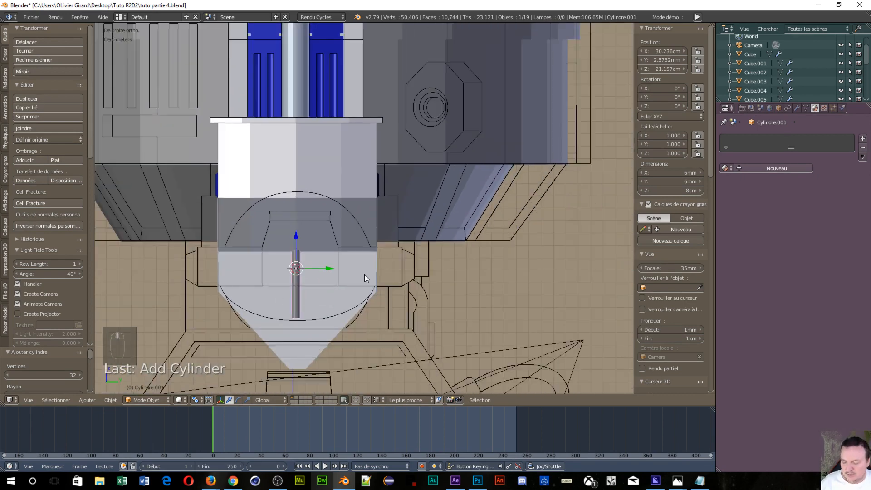
pyautogui.press('r')
pyautogui.write('x9')
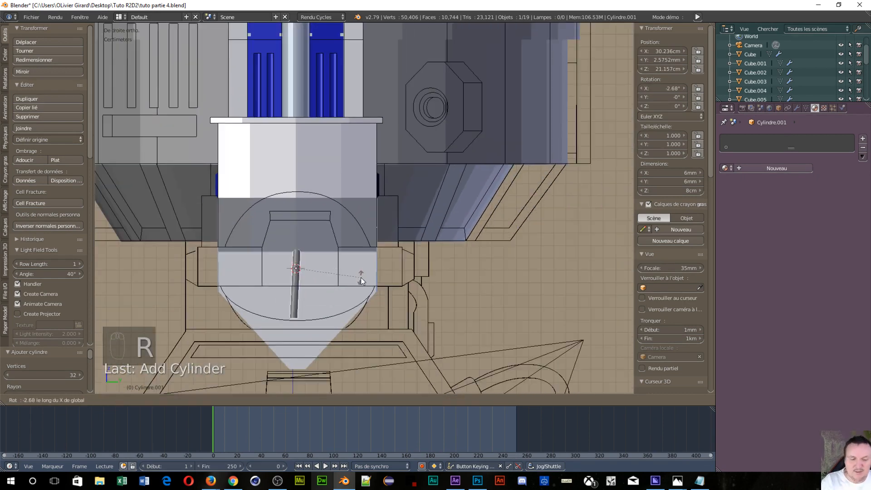
pyautogui.write('0')
pyautogui.press('Return')
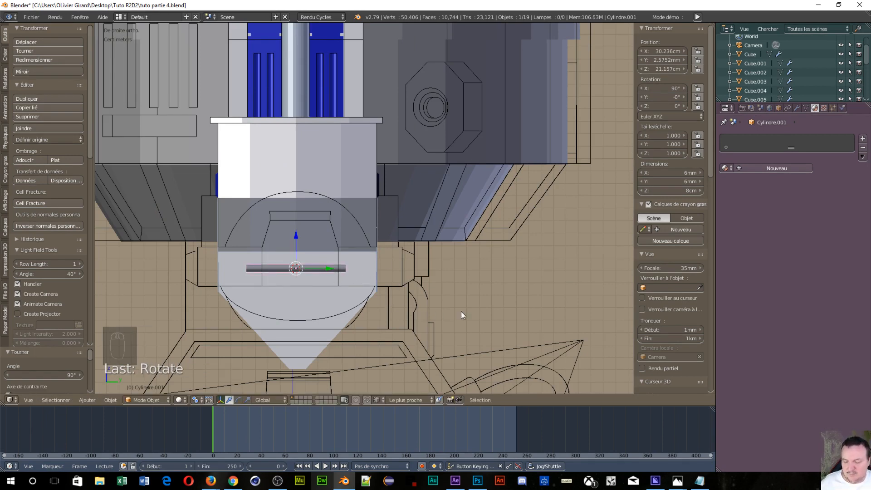
# Scale the cylinder uniformly to about 3.19 cm across and shift it to match the horizontal bar's height in the blueprint
pyautogui.press('s')
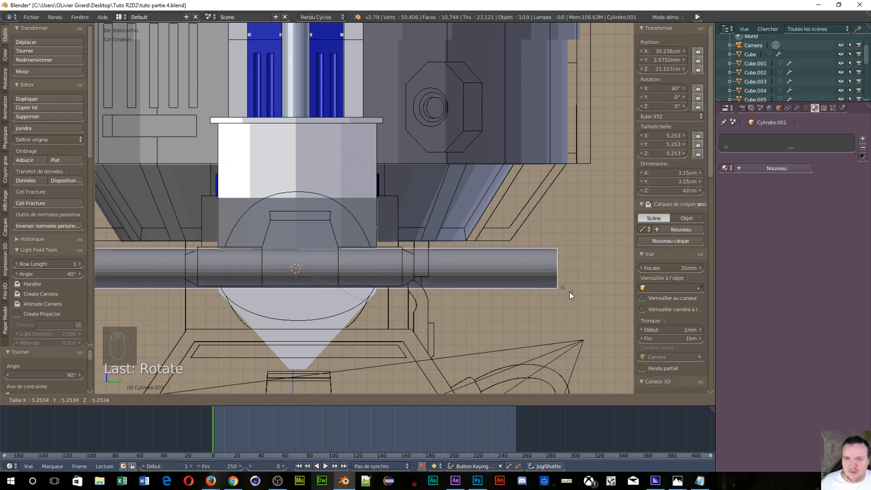
pyautogui.click(615, 346)
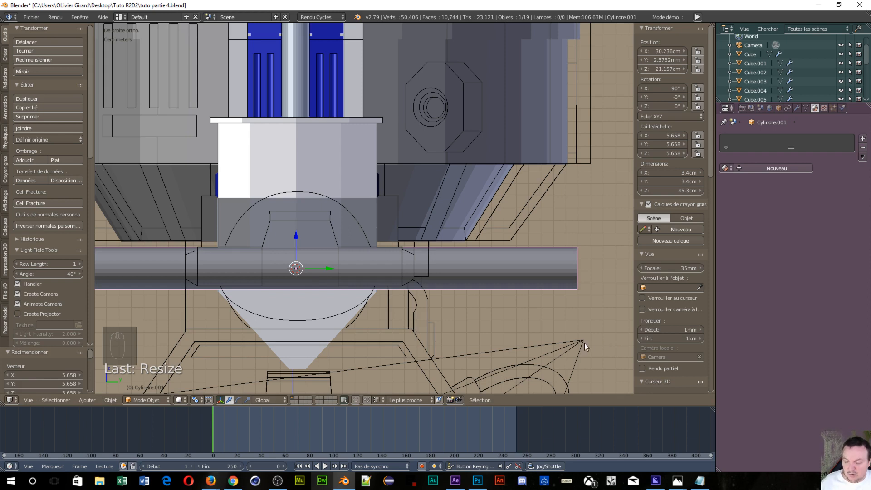
pyautogui.press('s')
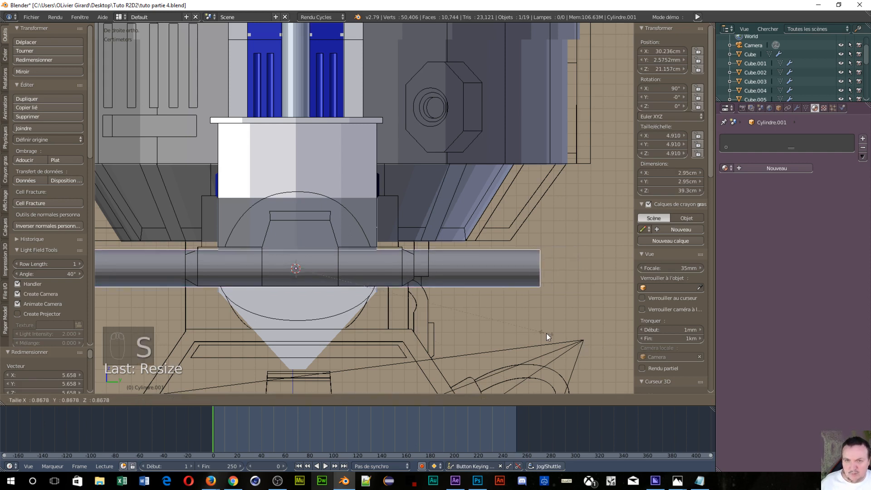
pyautogui.click(547, 333)
pyautogui.press('g')
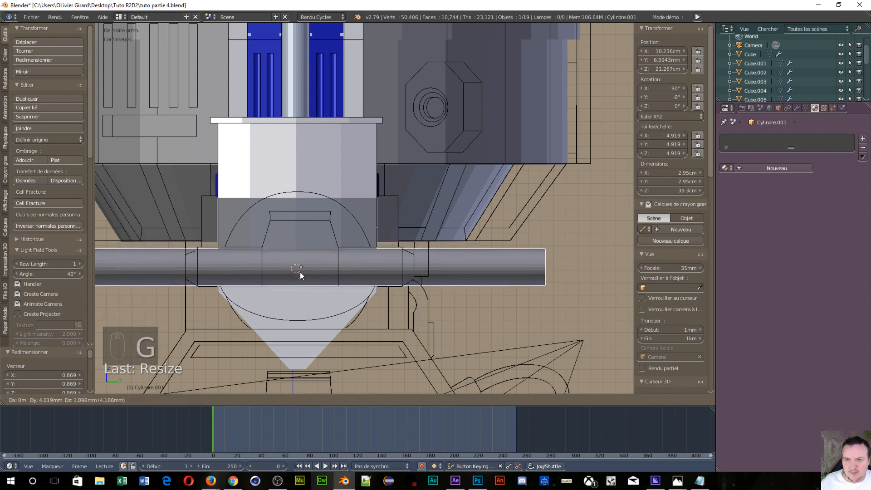
pyautogui.click(301, 271)
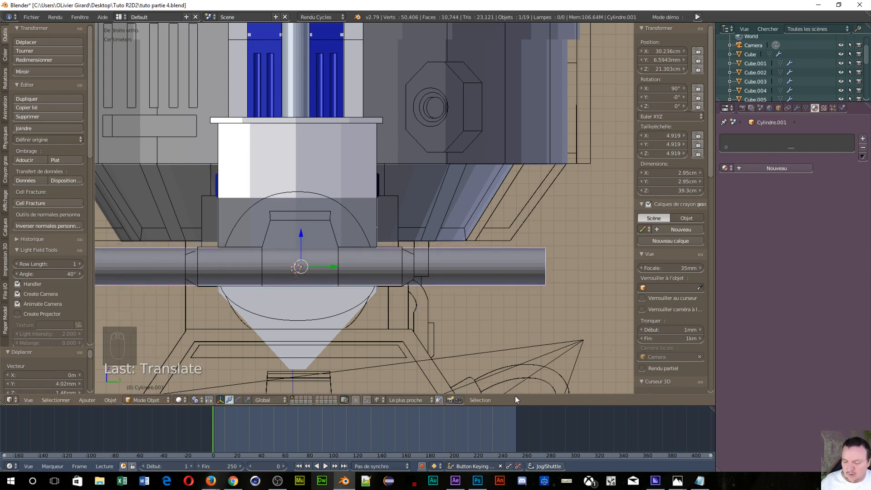
pyautogui.press('s')
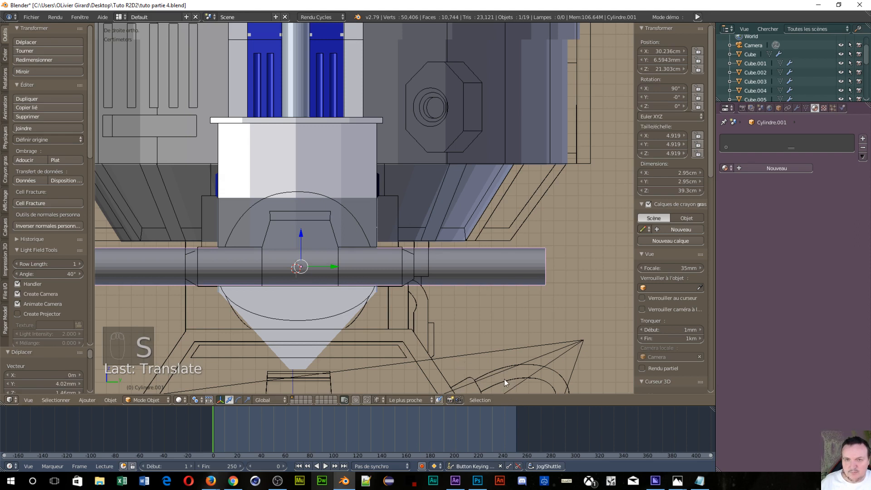
pyautogui.press('s')
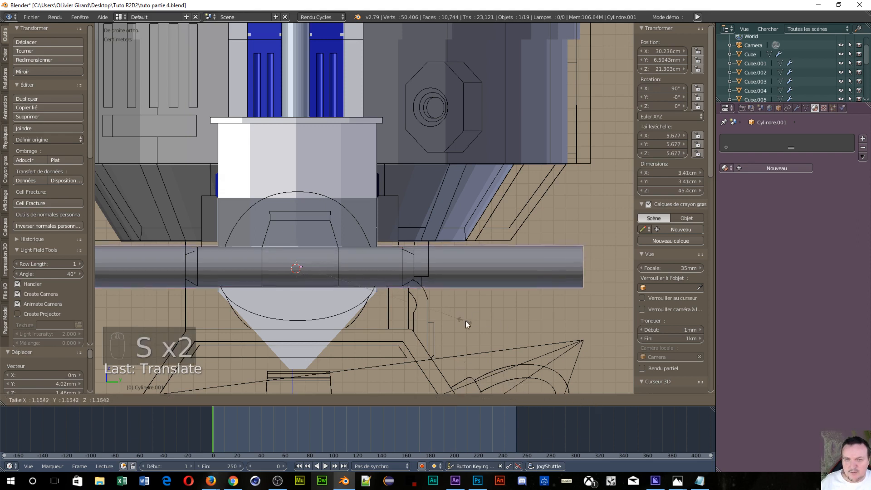
pyautogui.click(453, 320)
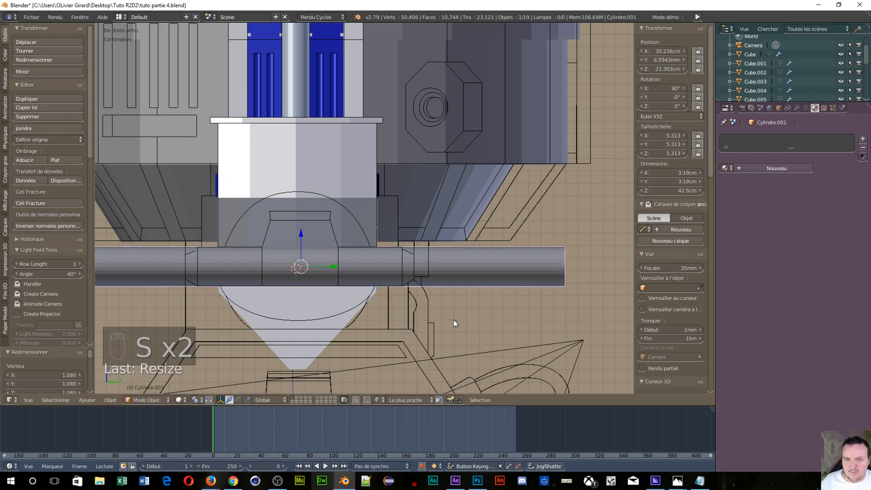
# Shorten the cylinder along Y to about 16.6 cm and nudge it along Y to fit the blueprint bar's ends
pyautogui.press('s')
pyautogui.press('y')
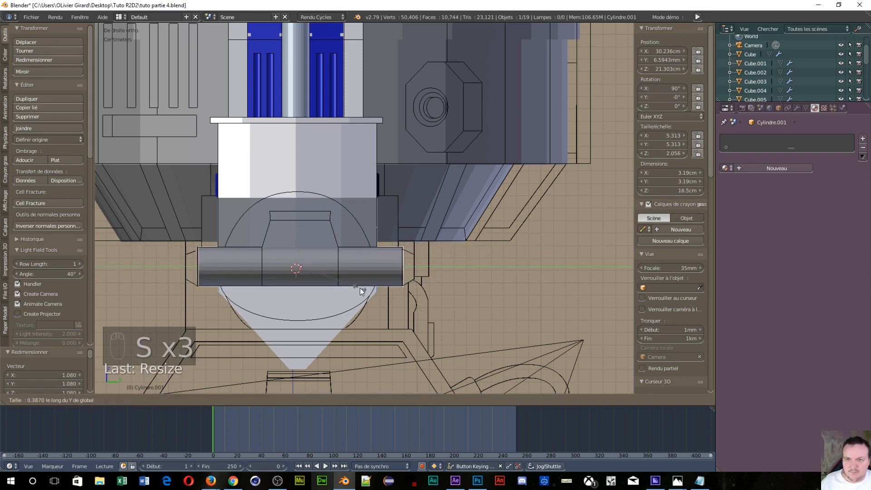
pyautogui.click(359, 286)
pyautogui.press('g')
pyautogui.press('y')
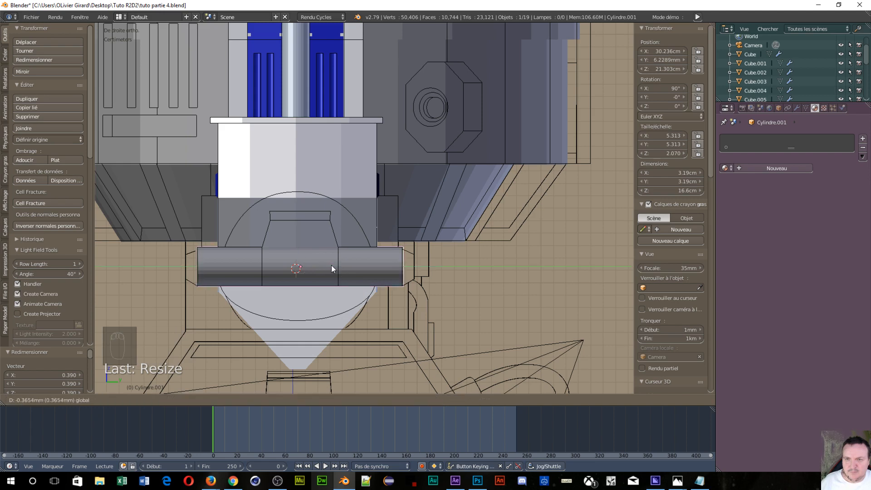
pyautogui.click(331, 265)
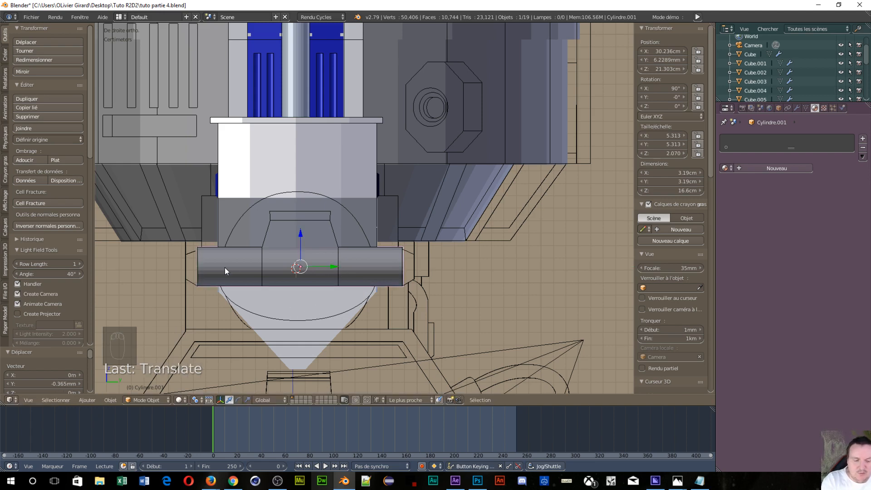
# In the front orthographic view, move the cylinder over the blueprint's circle beside the lower leg, at about X 31.3 cm, Z 21.01 cm
pyautogui.press('KP_1')
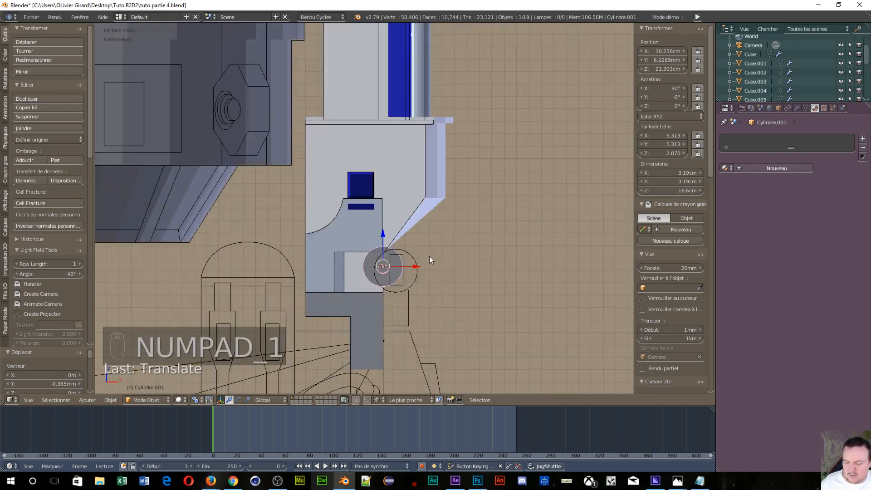
pyautogui.press('g')
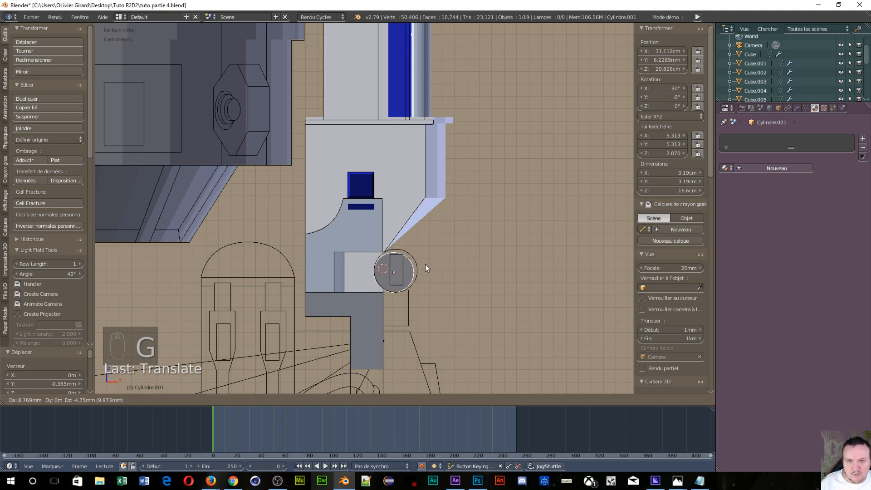
pyautogui.click(427, 263)
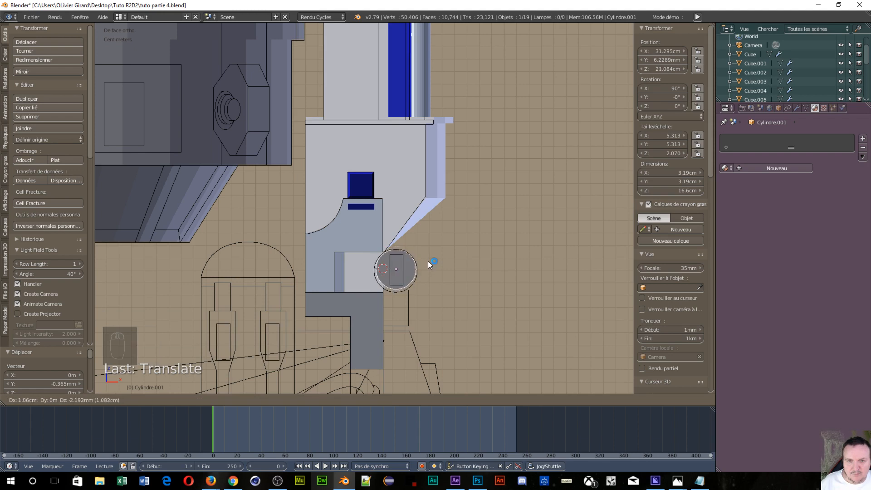
pyautogui.click(428, 263)
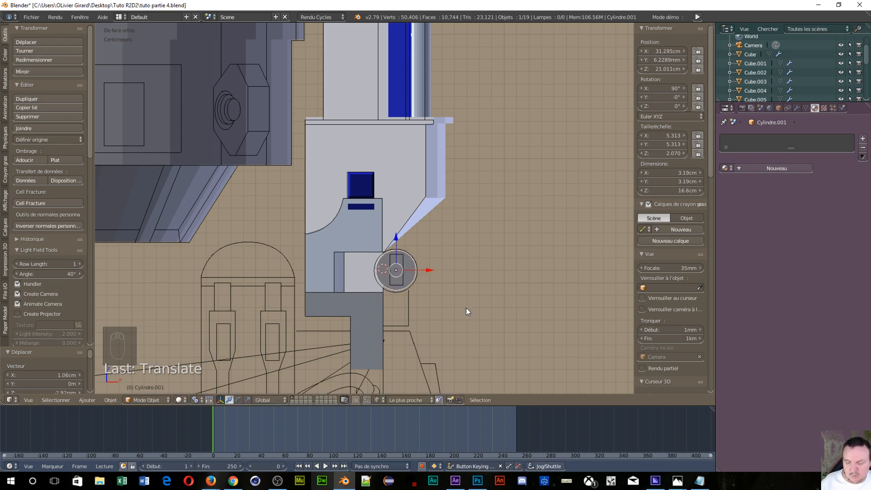
# Scale the cylinder on all axes except Y to about 3.33 cm across and nudge it to centre on the blueprint circle
pyautogui.press('s')
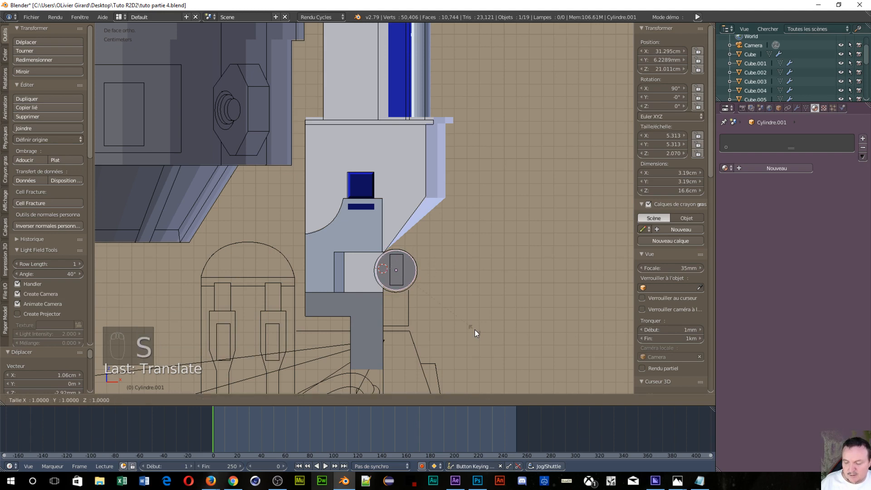
pyautogui.hotkey('shift', 'y')
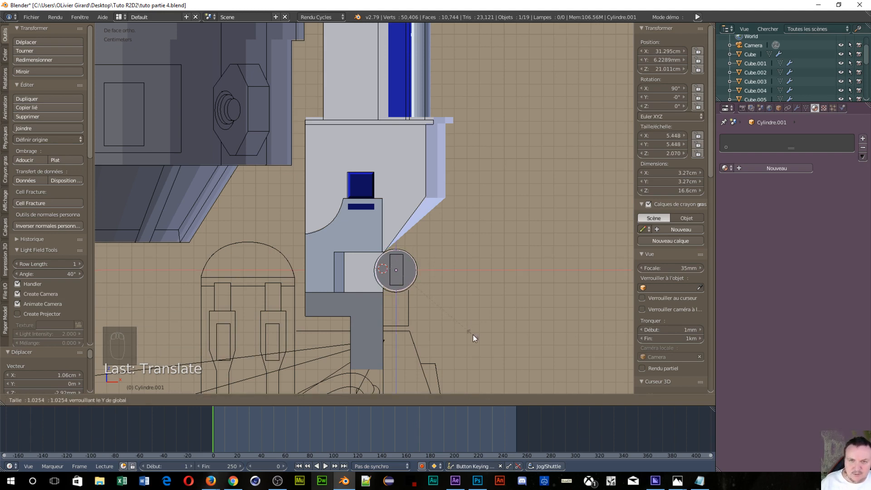
pyautogui.click(475, 336)
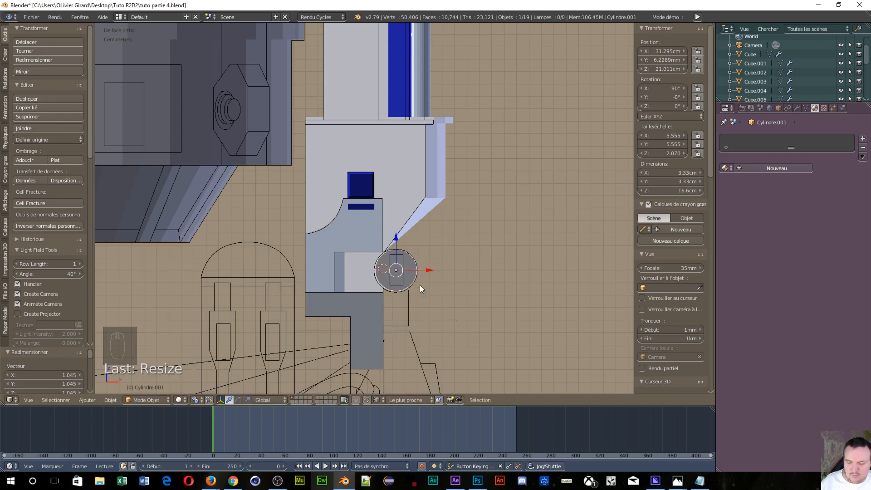
pyautogui.press('g')
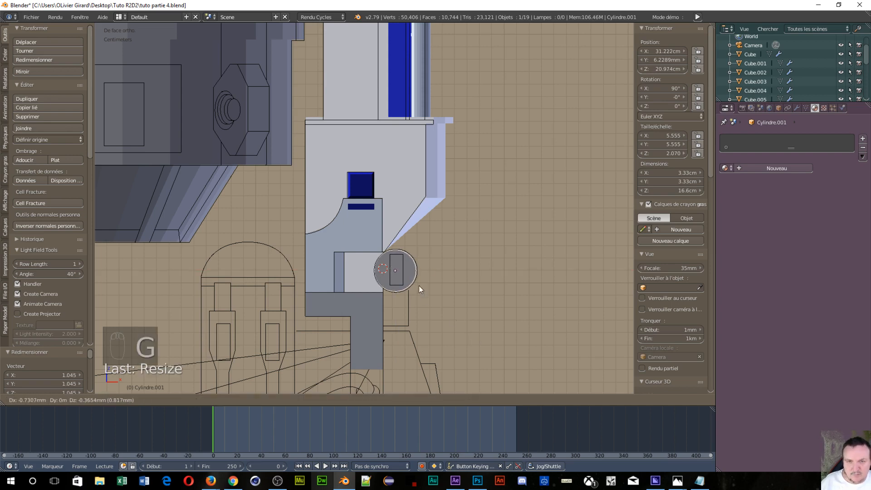
pyautogui.click(418, 285)
# Check the leg cylinder in the R2-D2 photo in Photos, then return to Blender and inspect the modelled cylinder's mesh and placement
pyautogui.scroll(4, 454, 304)
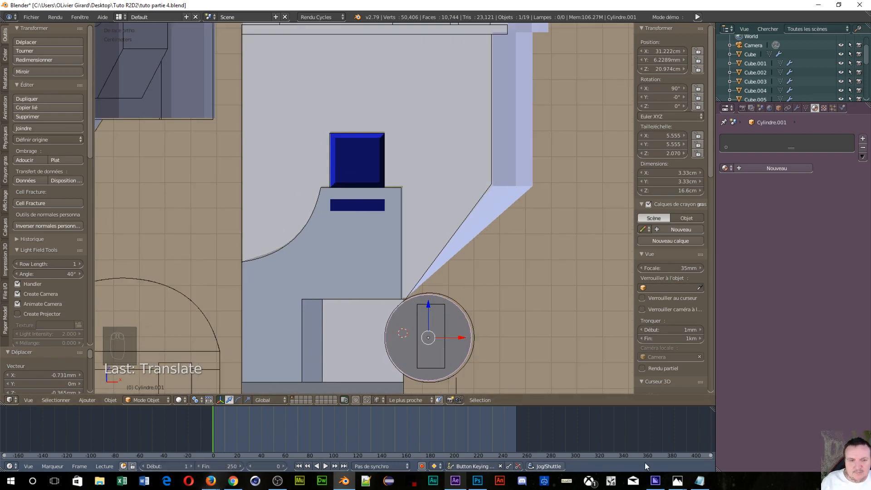
pyautogui.moveTo(681, 484)
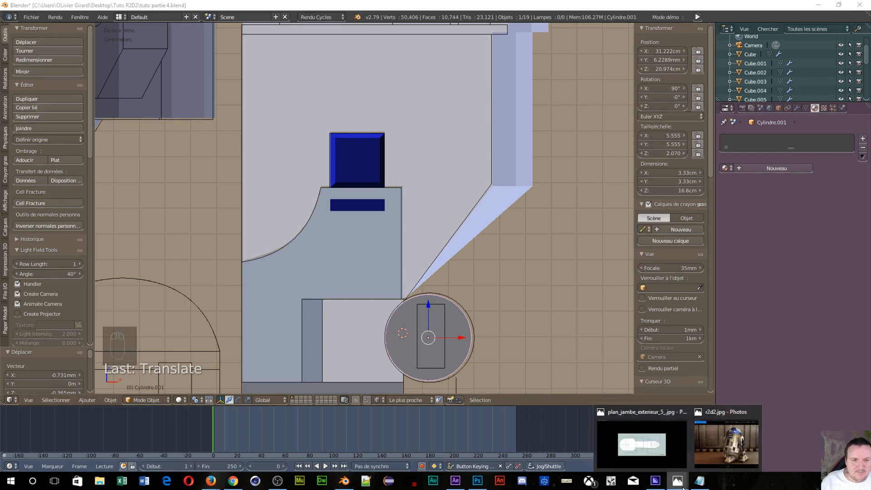
pyautogui.click(701, 467)
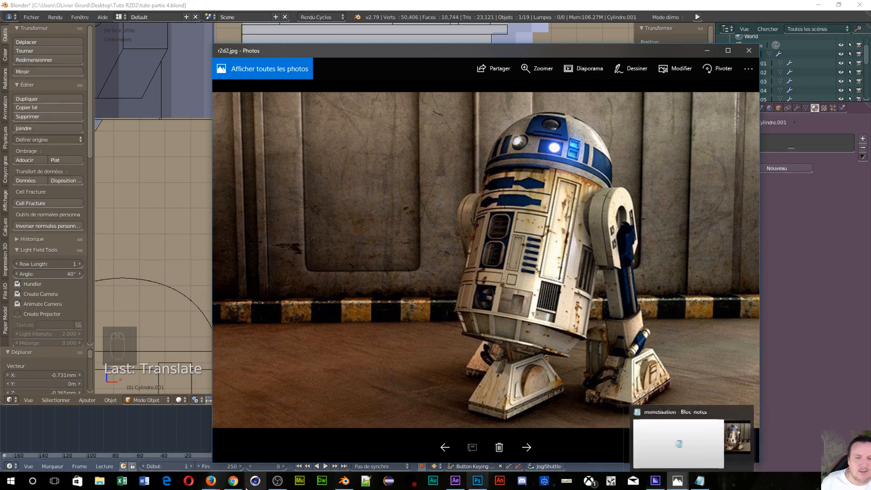
pyautogui.click(353, 487)
pyautogui.scroll(-3, 457, 326)
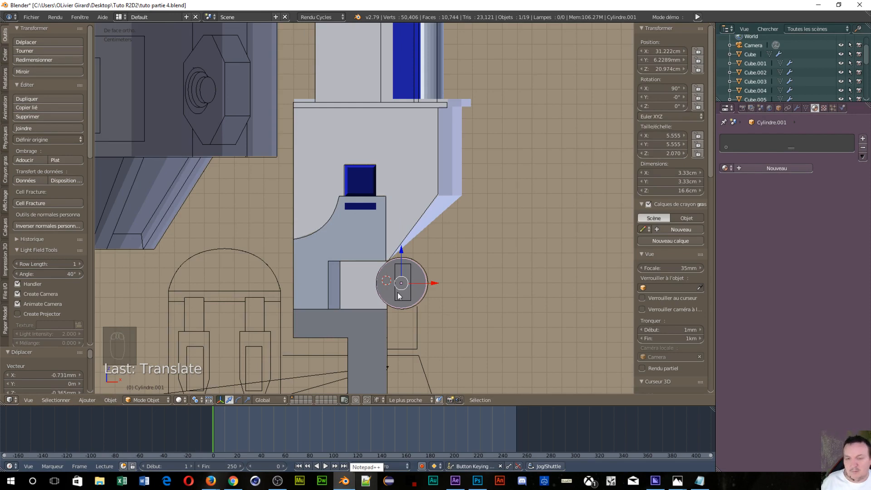
pyautogui.press('Tab')
pyautogui.click(476, 297)
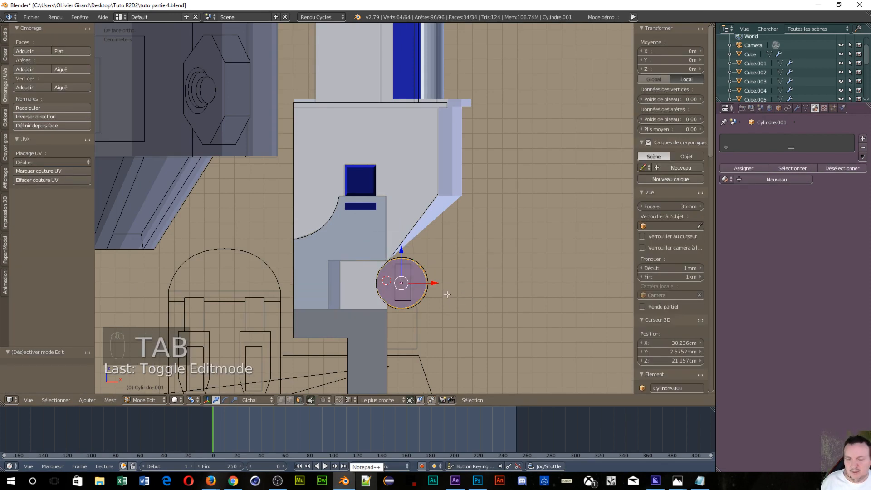
pyautogui.moveTo(448, 294); pyautogui.dragTo(413, 308, button='middle')
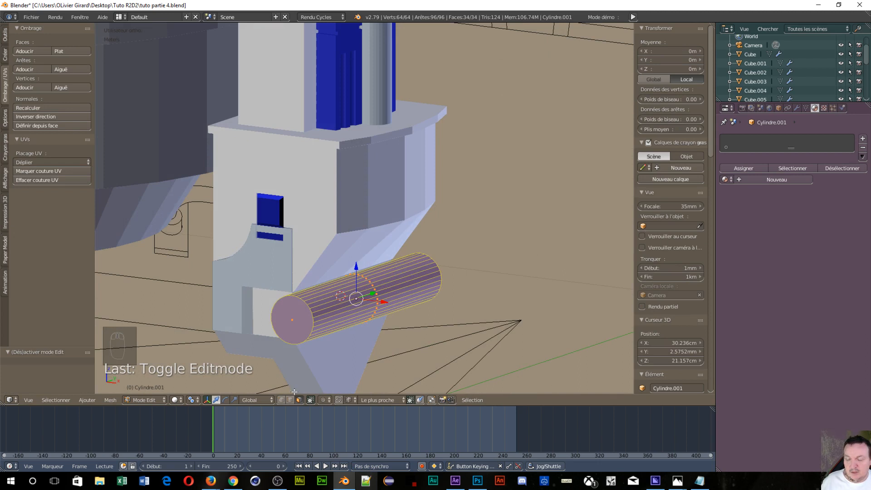
pyautogui.press('Tab')
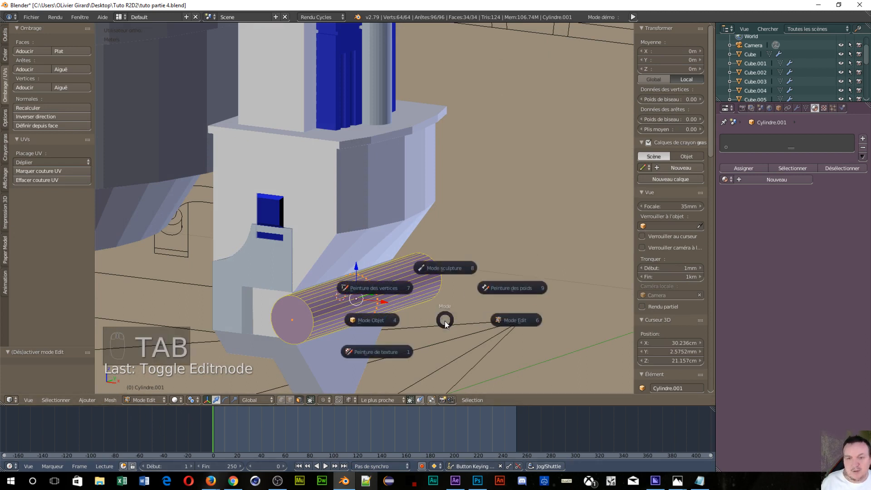
pyautogui.click(371, 321)
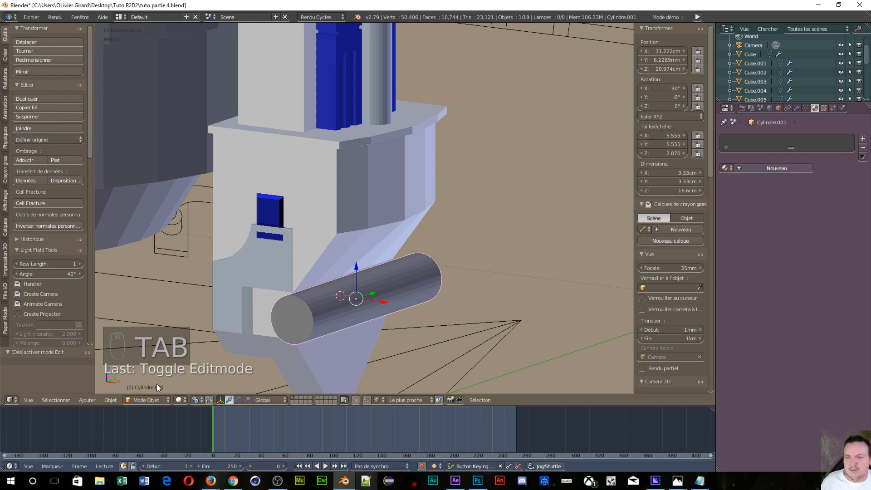
# Snap the 3D cursor to the selected cylinder
pyautogui.click(105, 403)
pyautogui.moveTo(196, 323)
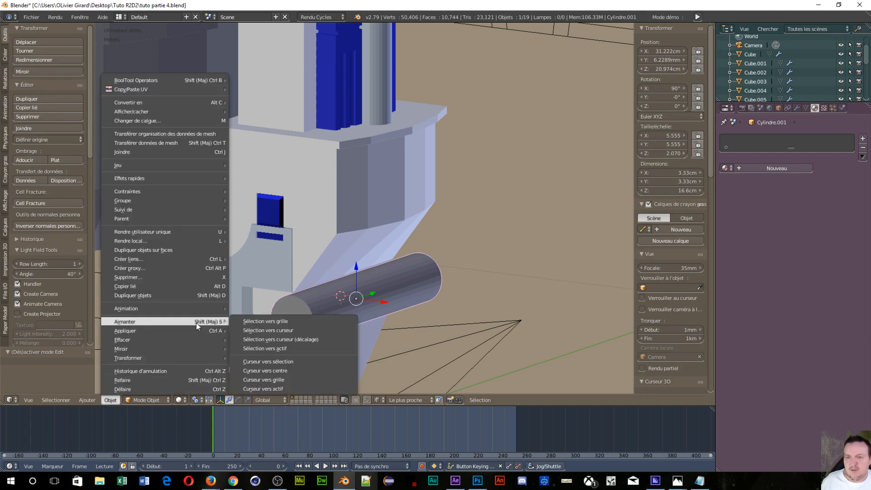
pyautogui.click(306, 361)
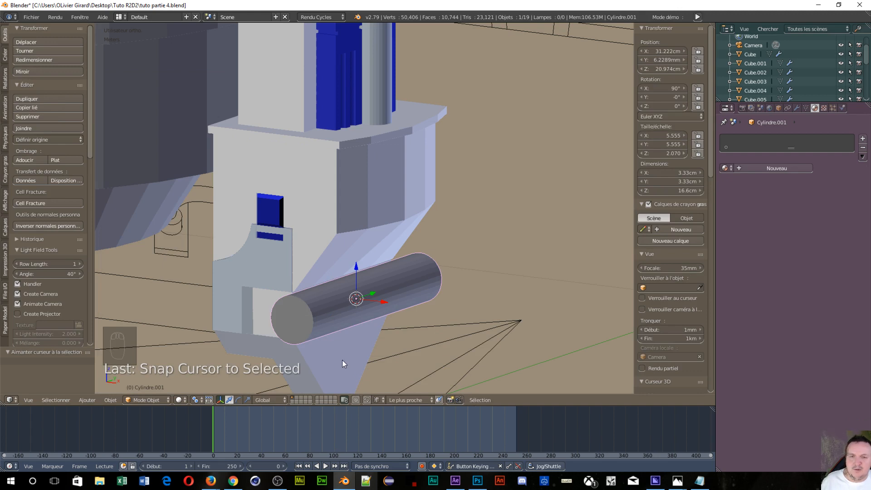
# Try adding a mesh plane at the 3D cursor on the cylinder and undo it
pyautogui.hotkey('shift', 'a')
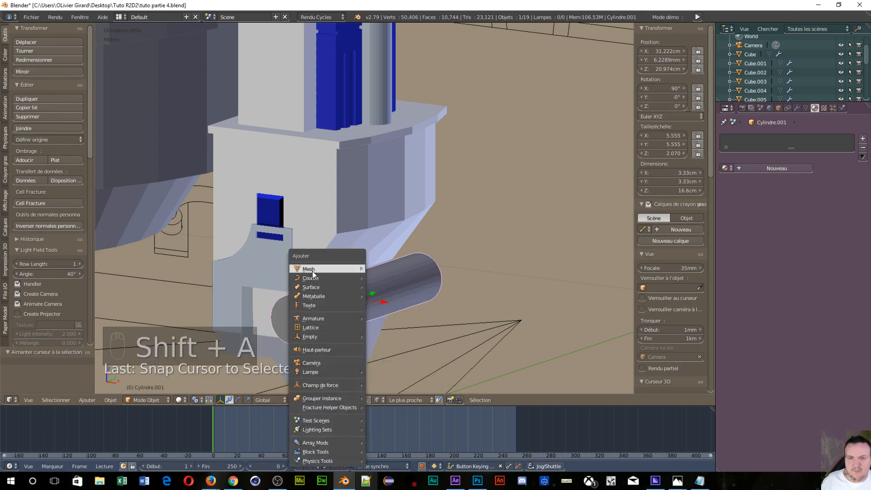
pyautogui.moveTo(360, 271)
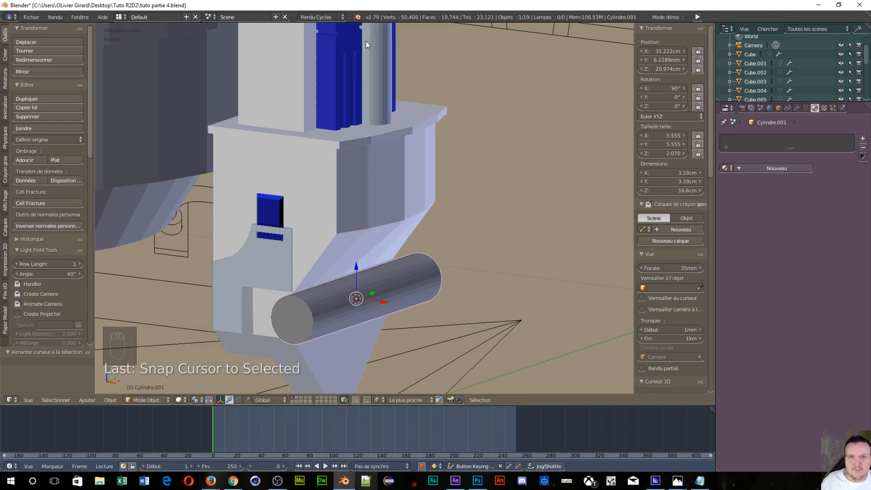
pyautogui.hotkey('shift', 'a')
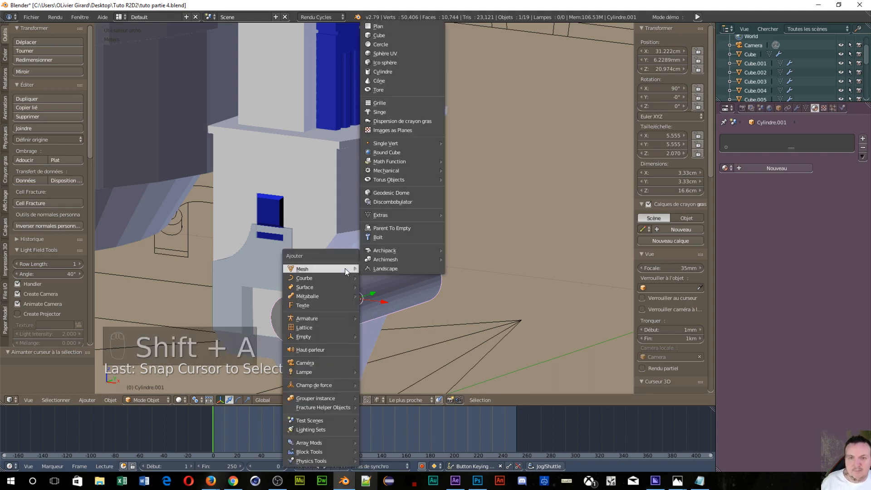
pyautogui.click(400, 28)
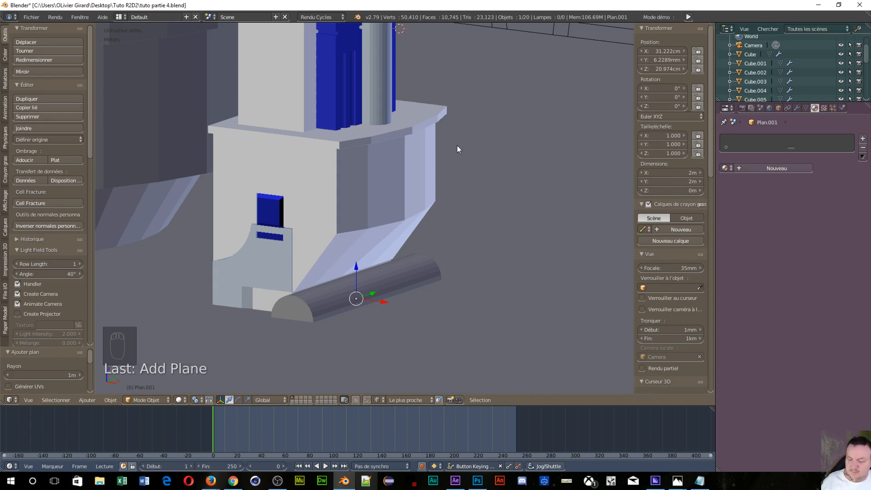
pyautogui.hotkey('ctrl', 'z')
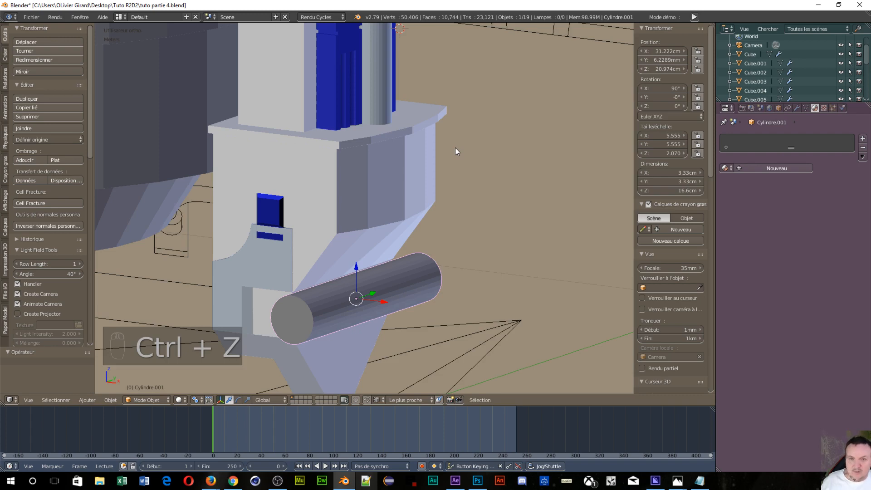
# Add a mesh cube, show the scene in wireframe, and scale the cube down uniformly to about 31.2 cm
pyautogui.hotkey('shift', 'a')
pyautogui.moveTo(453, 151)
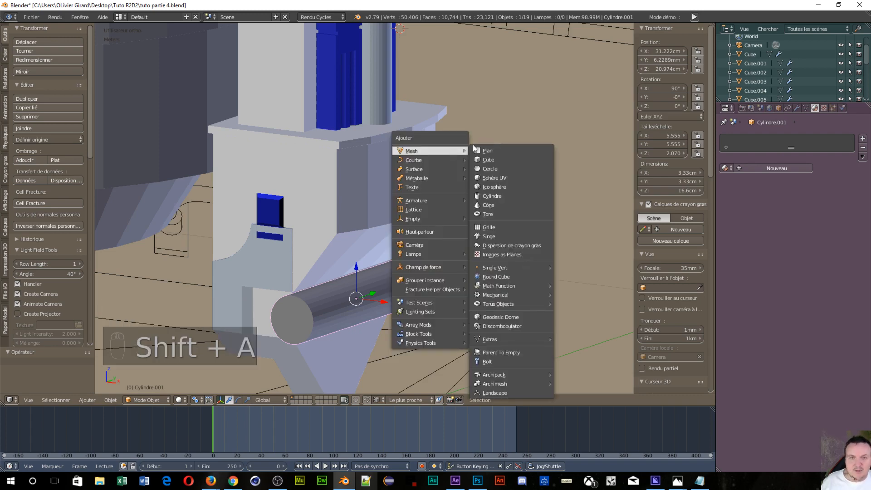
pyautogui.click(493, 158)
pyautogui.press('KP_Decimal')
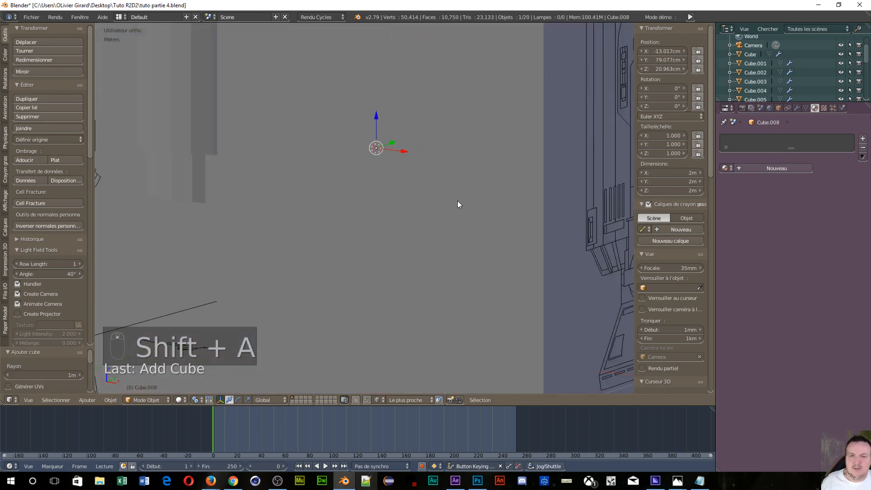
pyautogui.press('z')
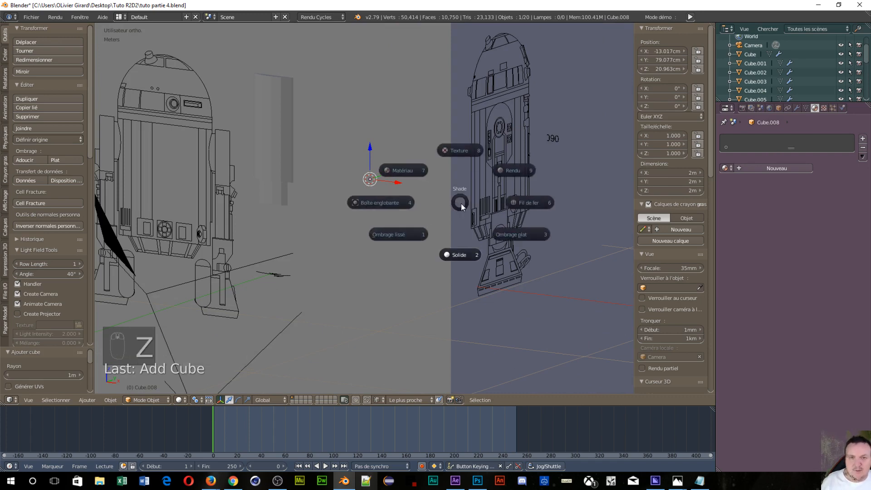
pyautogui.click(520, 203)
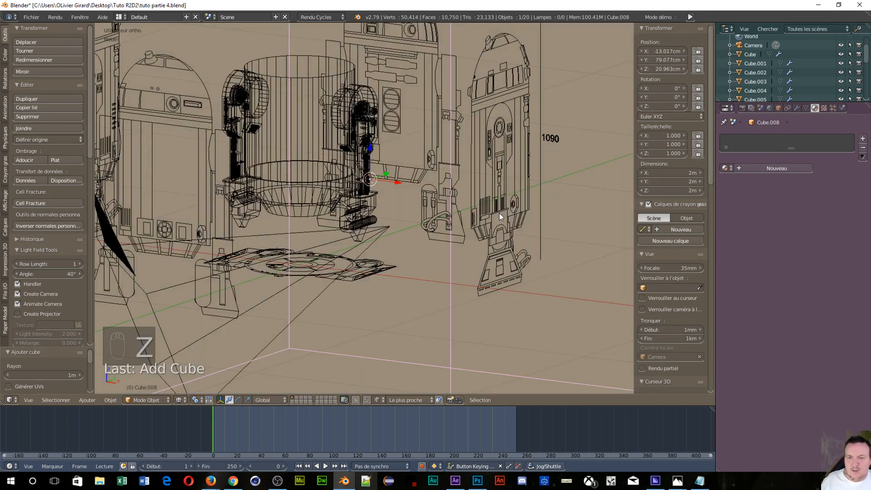
pyautogui.scroll(-3, 500, 213)
pyautogui.press('s')
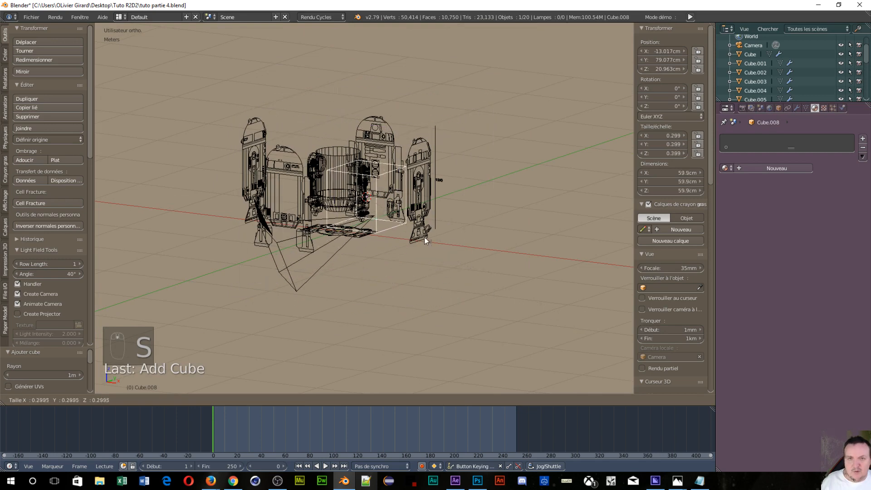
pyautogui.click(395, 226)
# Select the horizontal cylinder on the lower leg in right view and snap the 3D cursor to it
pyautogui.press('KP_3')
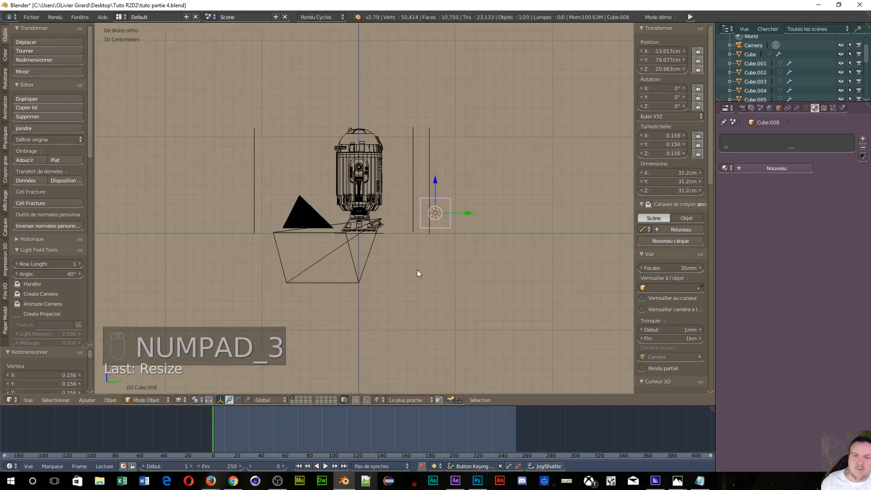
pyautogui.scroll(3, 454, 254)
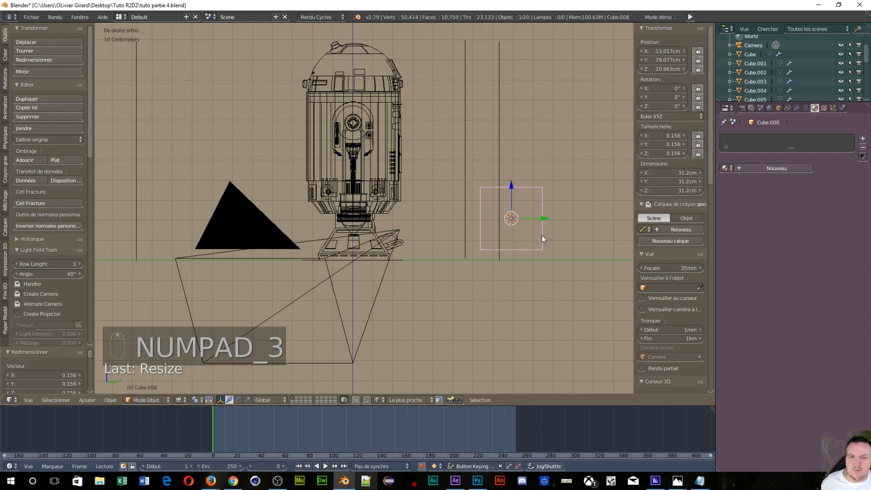
pyautogui.rightClick(354, 219)
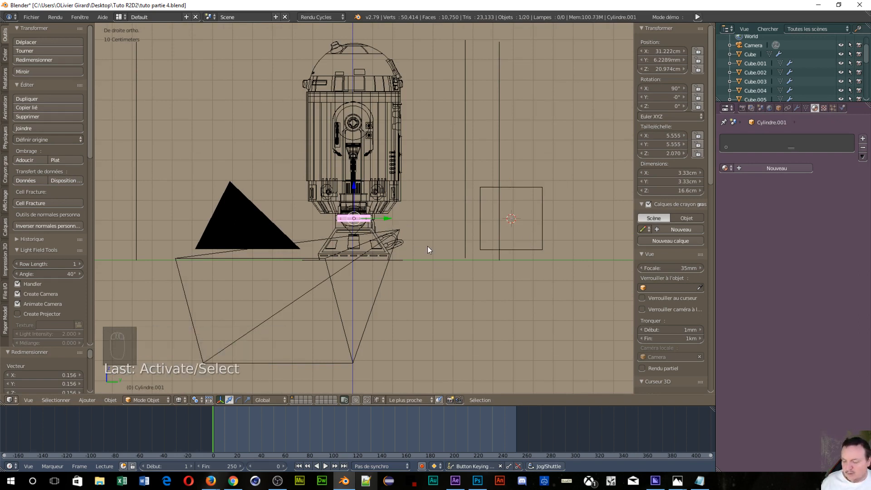
pyautogui.click(110, 400)
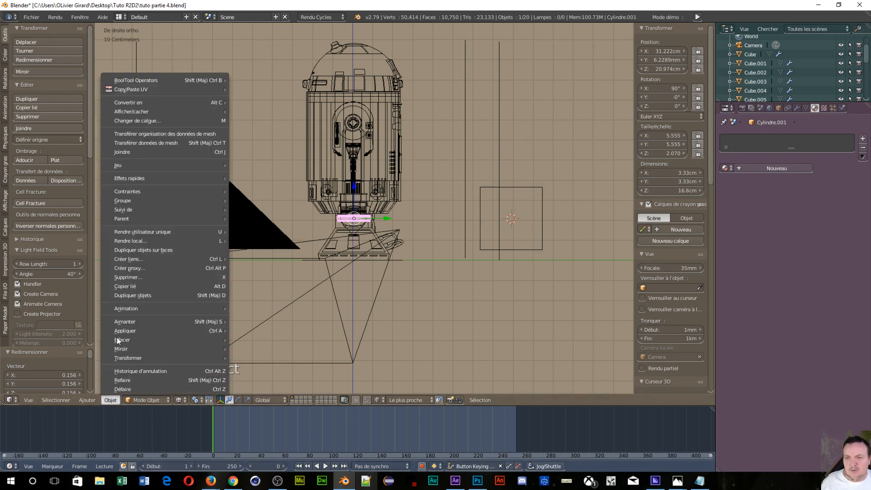
pyautogui.moveTo(127, 321)
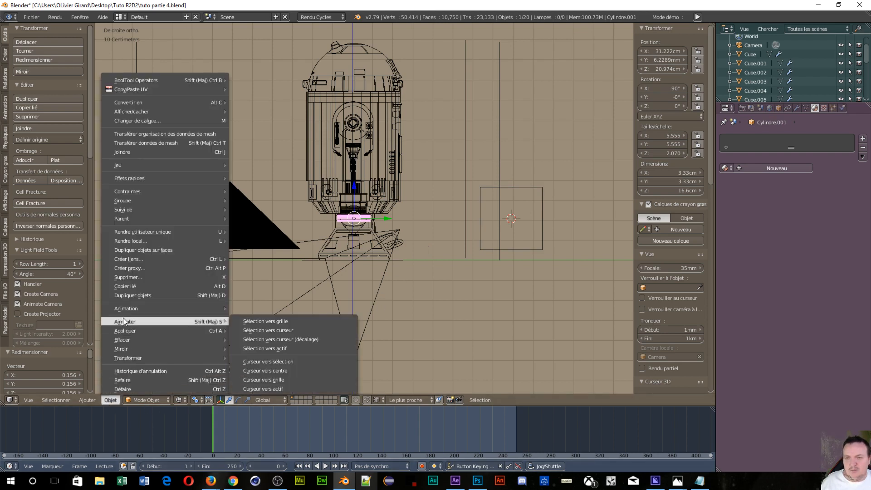
pyautogui.click(276, 362)
# Snap the new cube to the 3D cursor at the cylinder's centre
pyautogui.rightClick(479, 251)
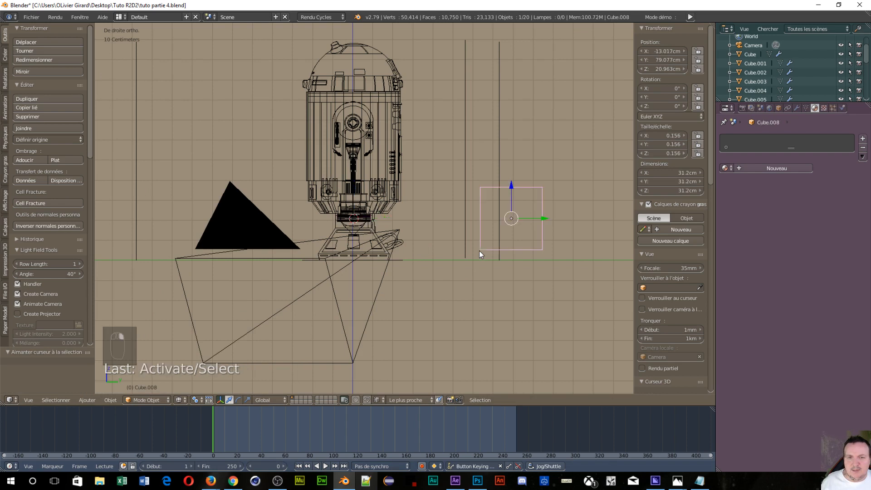
pyautogui.click(113, 401)
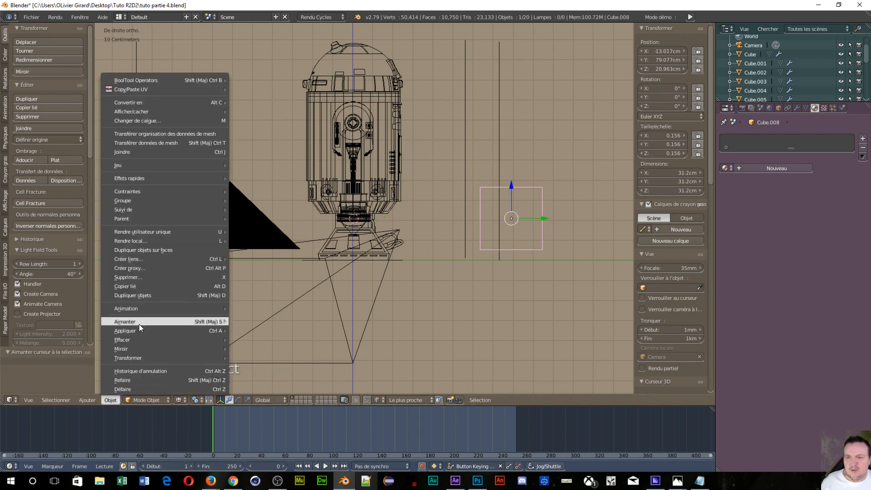
pyautogui.moveTo(136, 323)
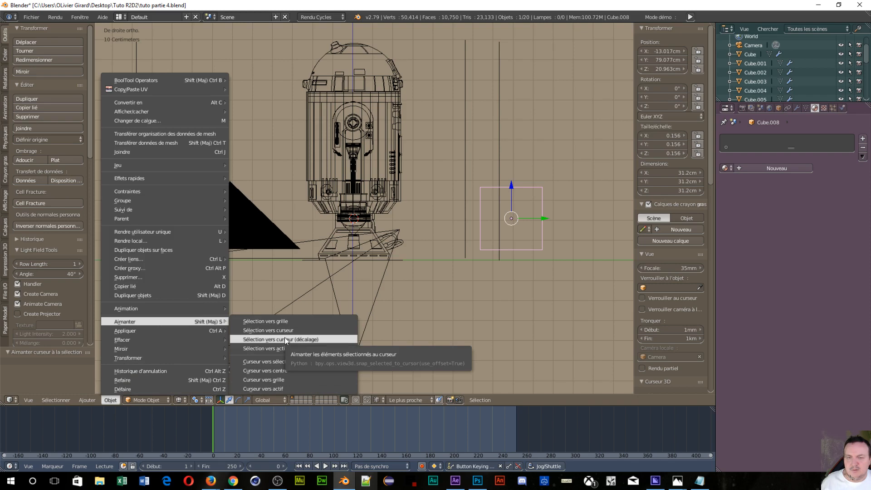
# In Edit Mode, lower the cube's top face about 14 cm and raise its bottom face about 14.2 cm to the cylinder's height
pyautogui.scroll(8, 386, 331)
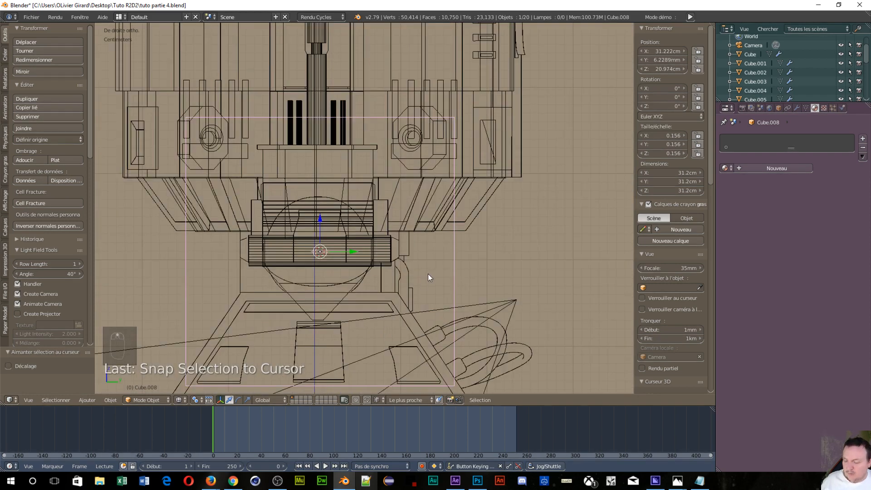
pyautogui.press('Tab')
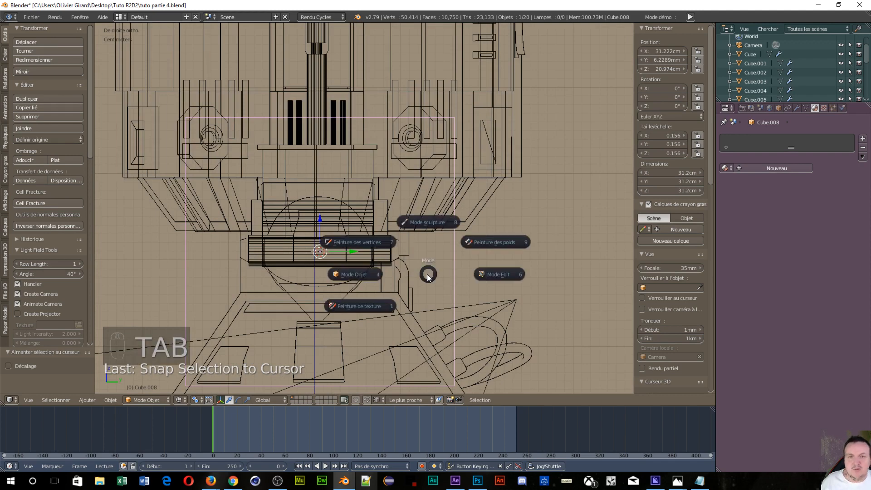
pyautogui.click(487, 275)
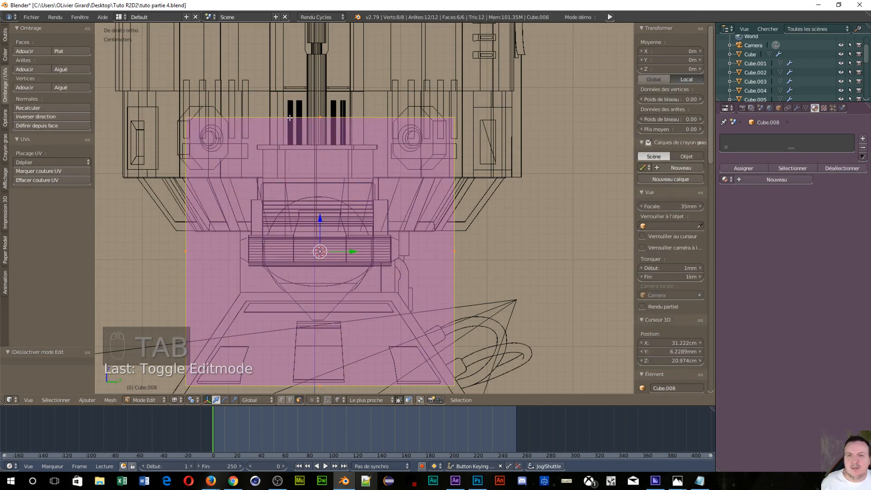
pyautogui.click(320, 117)
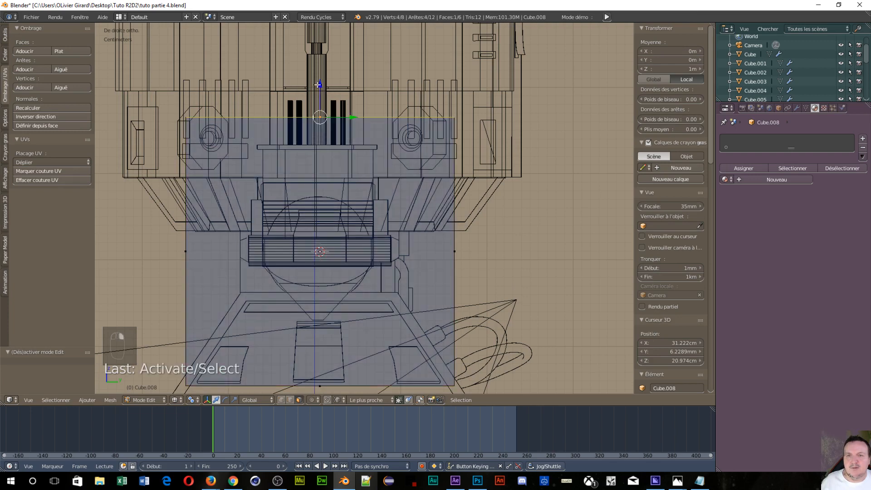
pyautogui.moveTo(321, 85); pyautogui.dragTo(261, 210)
pyautogui.scroll(-2, 325, 287)
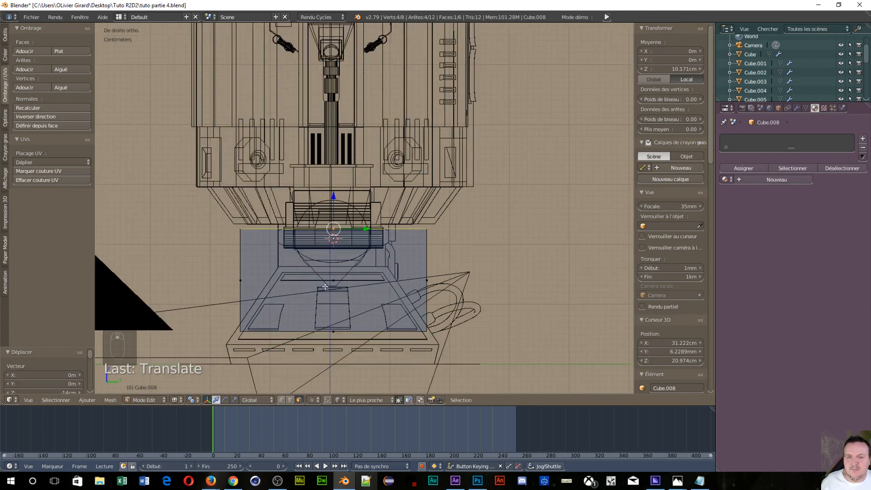
pyautogui.rightClick(334, 333)
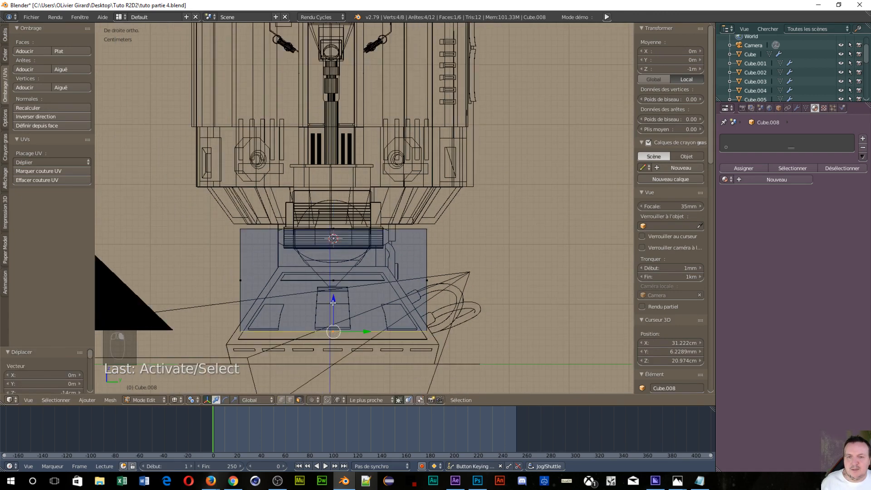
pyautogui.moveTo(333, 302); pyautogui.dragTo(336, 213)
# Fine-tune the cube's height to the blueprint lines, raising the top face about 0.5 mm and the bottom face about 0.35 mm
pyautogui.scroll(6, 317, 313)
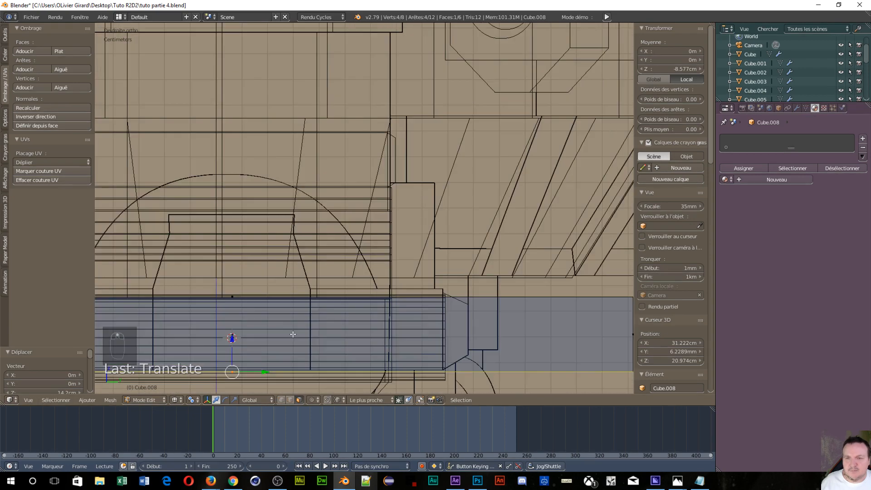
pyautogui.keyDown('shift'); pyautogui.moveTo(317, 313); pyautogui.dragTo(608, 235, button='middle'); pyautogui.keyUp('shift')
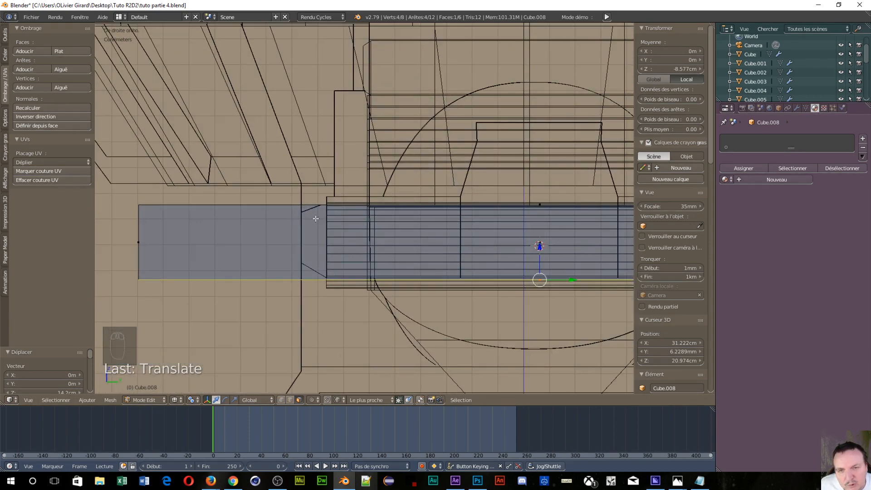
pyautogui.rightClick(544, 204)
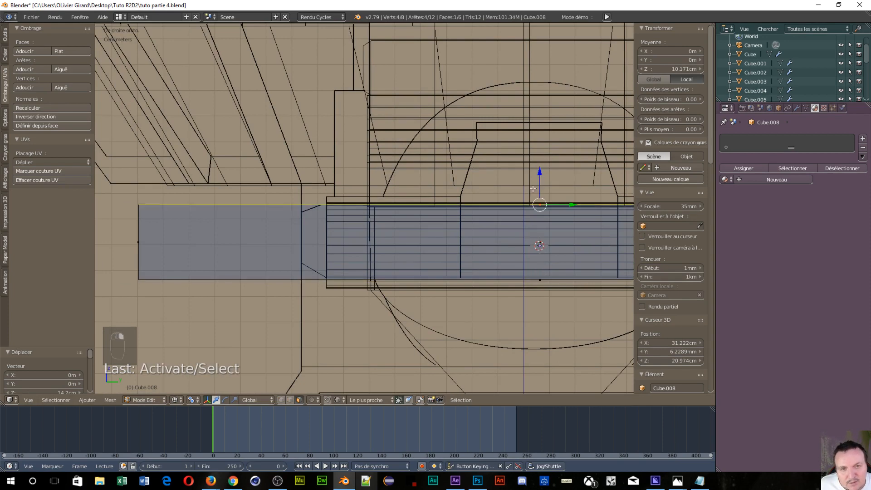
pyautogui.moveTo(540, 173); pyautogui.dragTo(538, 171)
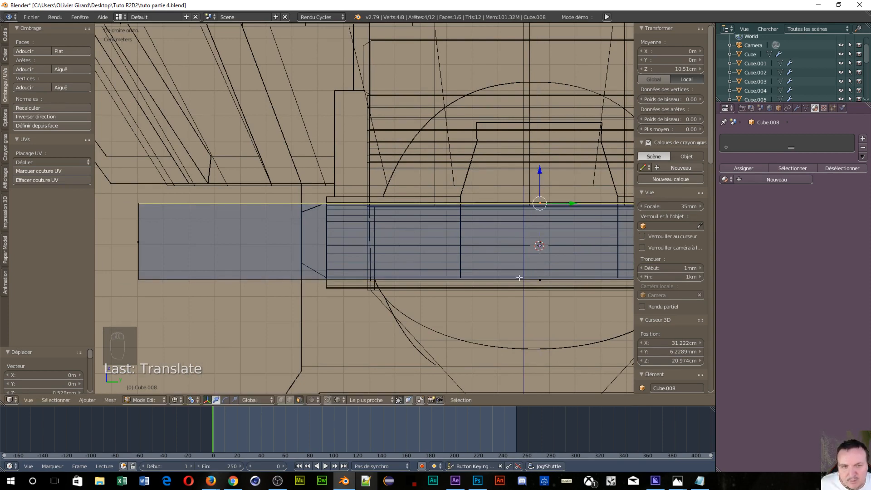
pyautogui.rightClick(541, 281)
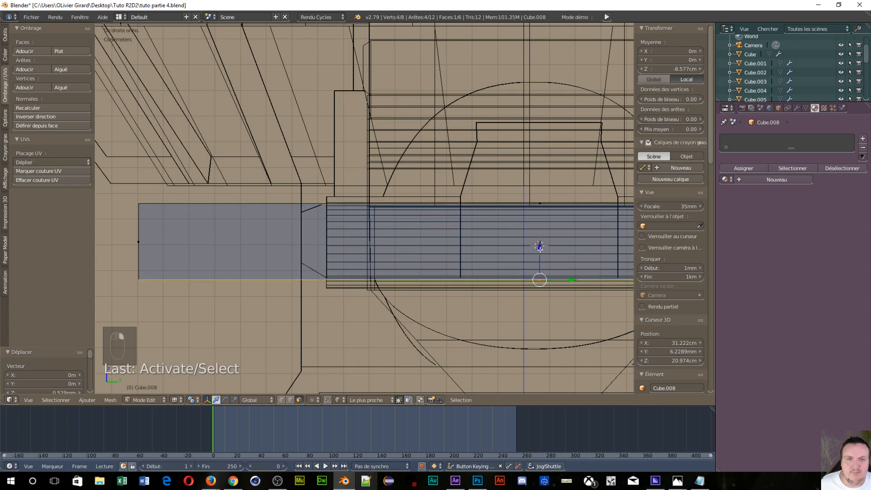
pyautogui.moveTo(539, 245); pyautogui.dragTo(539, 246)
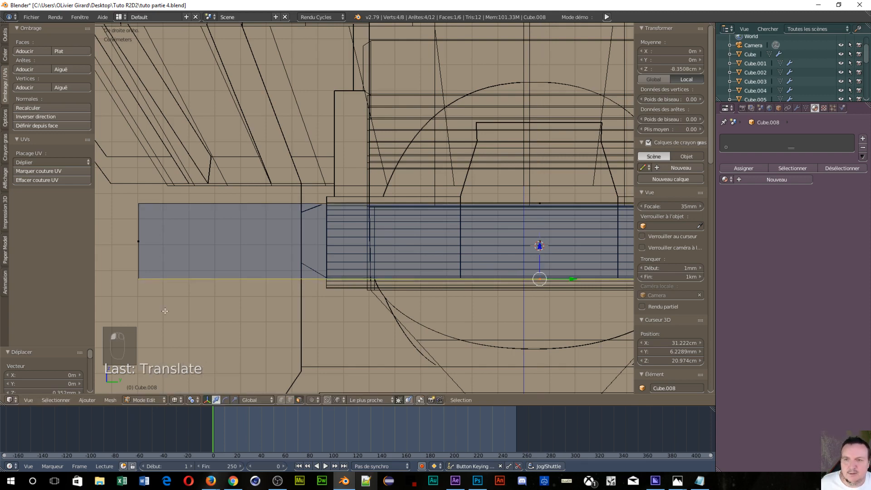
# Move the cube's two end faces inward about 7.3 cm each along Y to line up with the cylinder's ends
pyautogui.rightClick(139, 240)
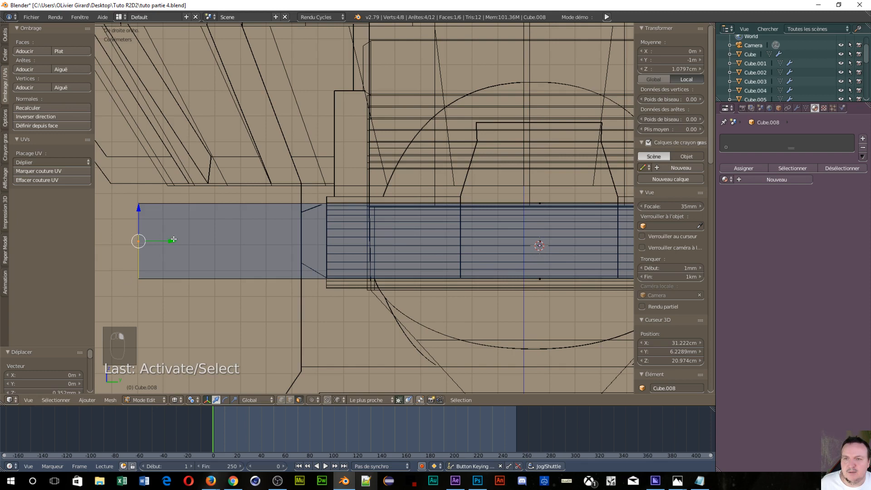
pyautogui.moveTo(173, 240); pyautogui.dragTo(395, 263)
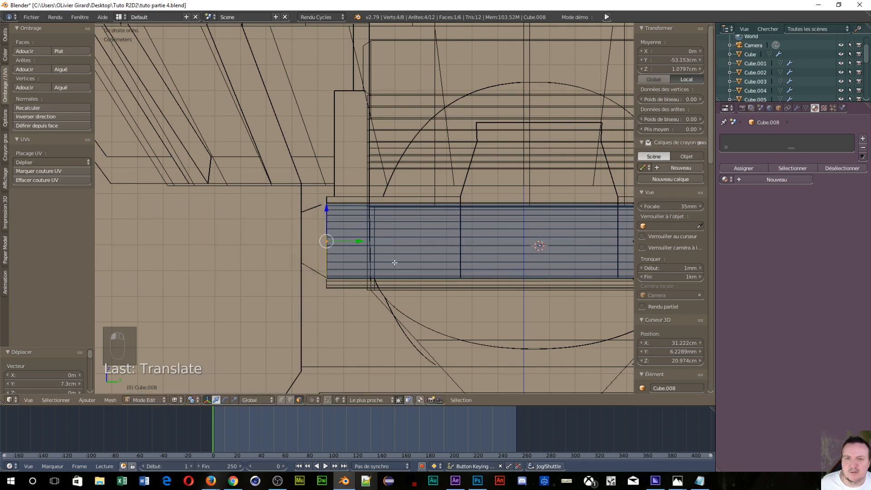
pyautogui.scroll(-5, 394, 262)
pyautogui.rightClick(596, 221)
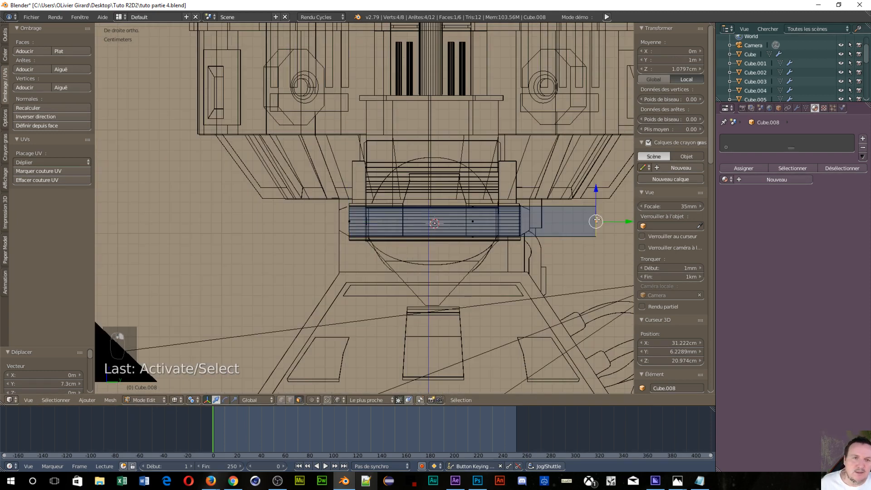
pyautogui.moveTo(626, 223); pyautogui.dragTo(516, 224)
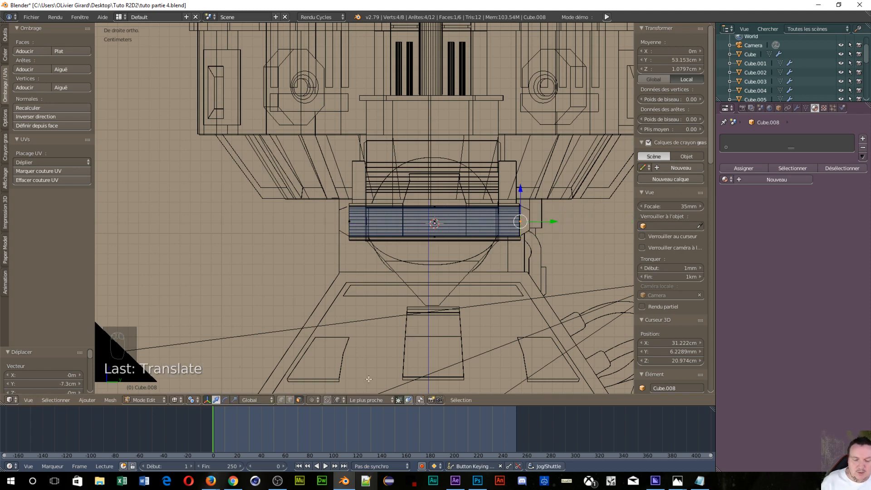
# In front view, move the cube's two X side faces inward about 15.1 cm and 14.9 cm to fit the narrow rectangle inside the cylinder
pyautogui.press('KP_1')
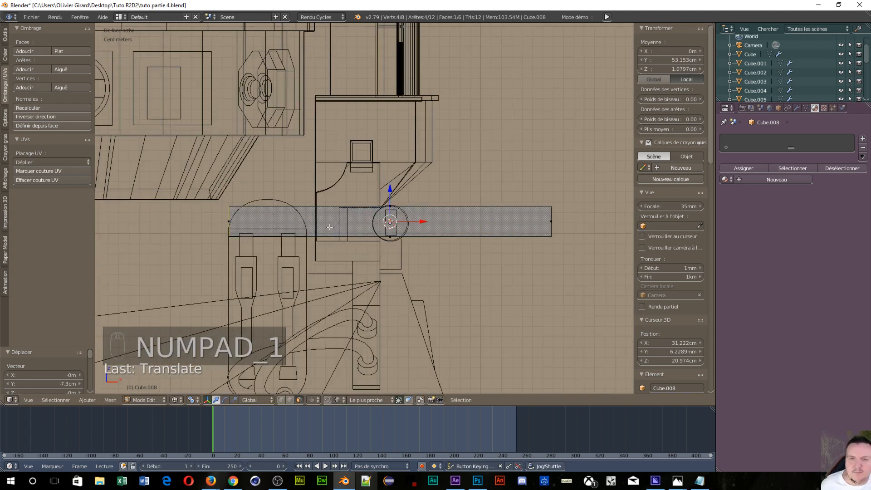
pyautogui.rightClick(227, 220)
pyautogui.moveTo(261, 222); pyautogui.dragTo(418, 222)
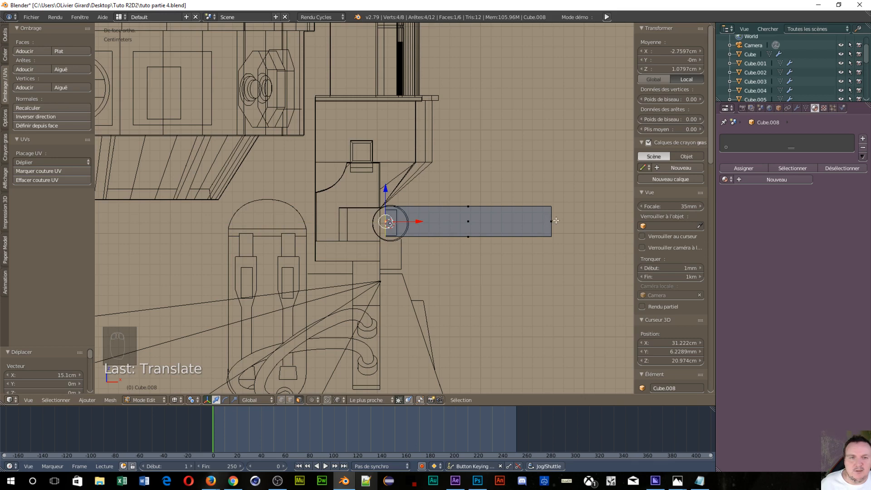
pyautogui.rightClick(553, 221)
pyautogui.moveTo(585, 221); pyautogui.dragTo(393, 222)
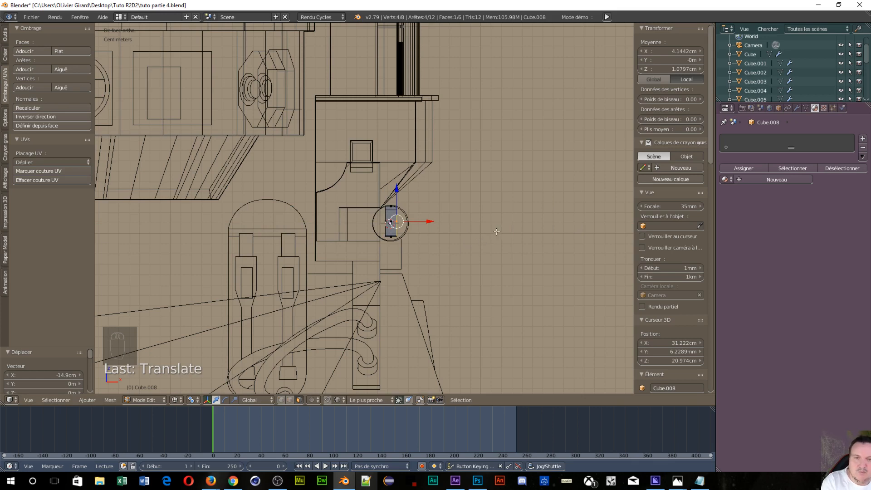
# In right view, select both Y end faces of the inner block and extrude them in place
pyautogui.press('KP_3')
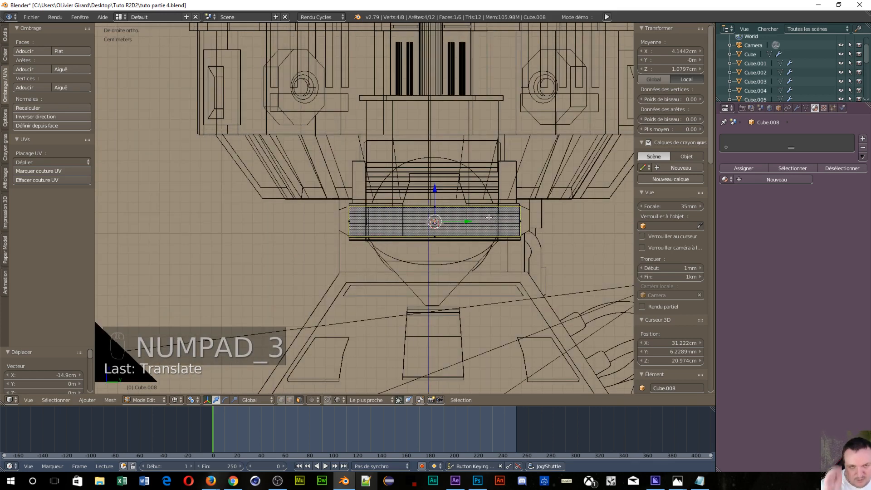
pyautogui.rightClick(348, 223)
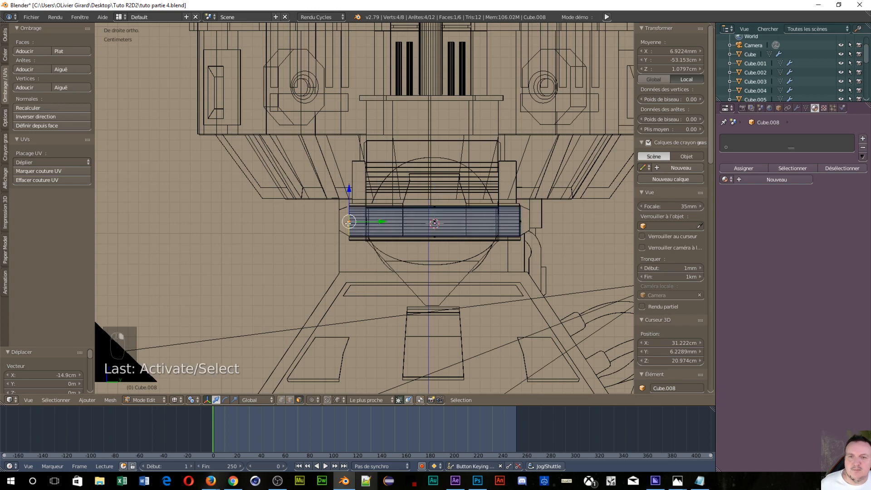
pyautogui.keyDown('shift'); pyautogui.rightClick(530, 219); pyautogui.keyUp('shift')
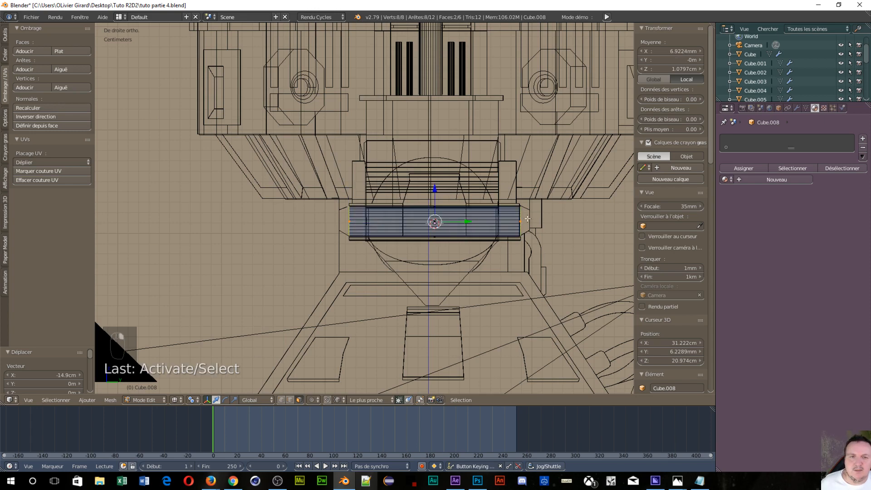
pyautogui.press('e')
pyautogui.click(555, 241)
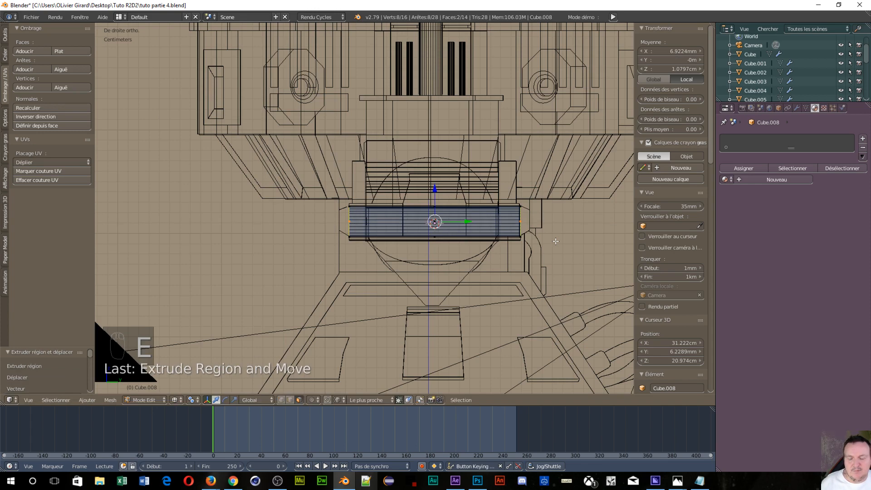
# Try to scale the extruded end faces outward along Y around their individual origins
pyautogui.press('s')
pyautogui.press('y')
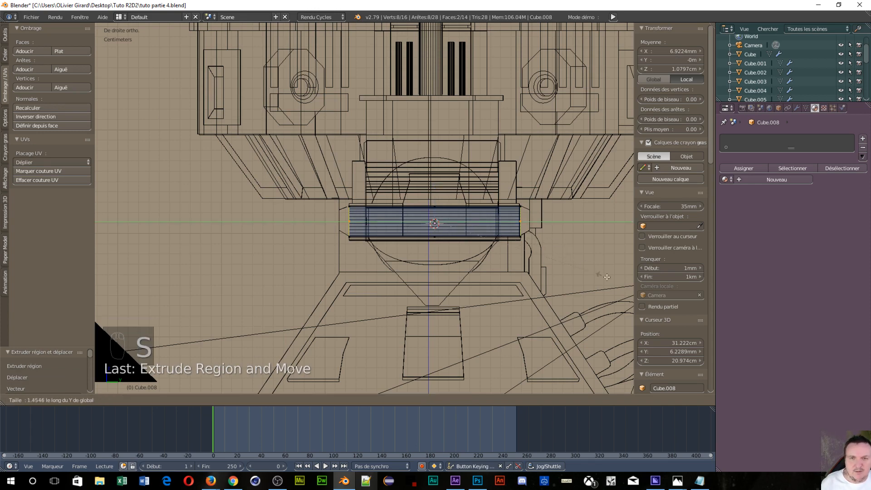
pyautogui.rightClick(327, 285)
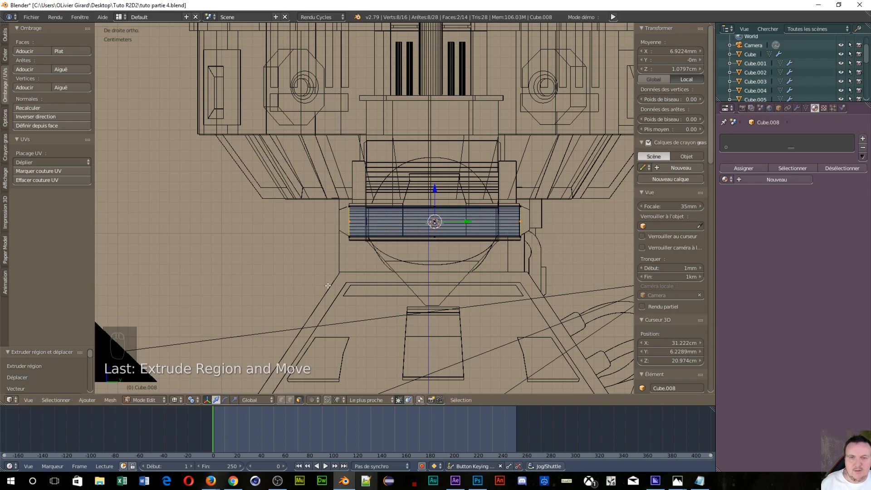
pyautogui.moveTo(357, 285); pyautogui.dragTo(412, 307, button='middle')
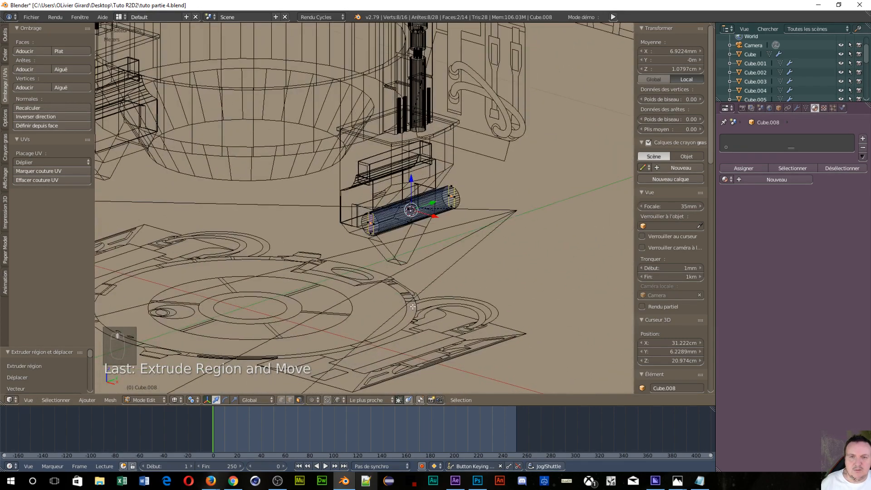
pyautogui.press('s')
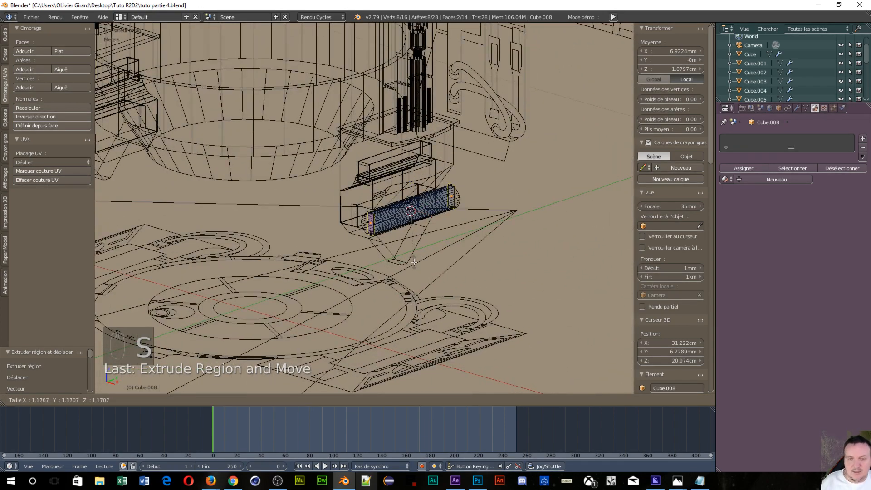
pyautogui.press('y')
pyautogui.click(473, 305)
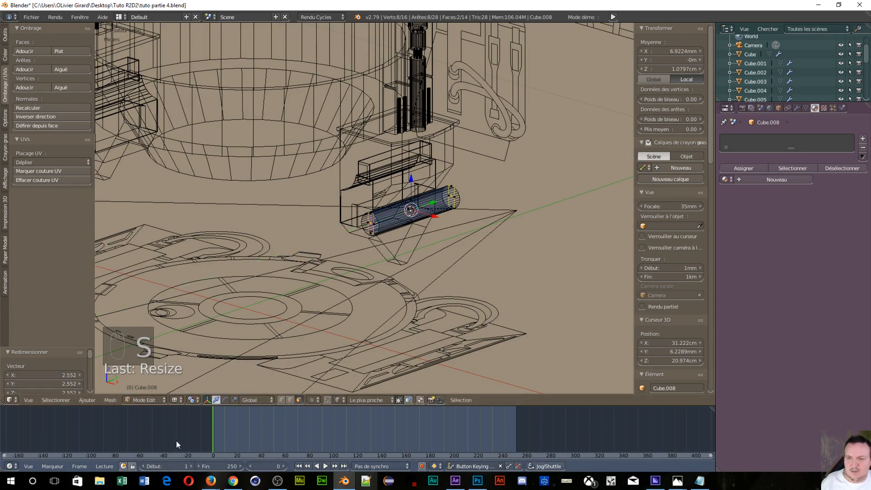
# Set the pivot point to Barycentre and scale the extruded end faces outward along Y by about 1.085
pyautogui.click(191, 400)
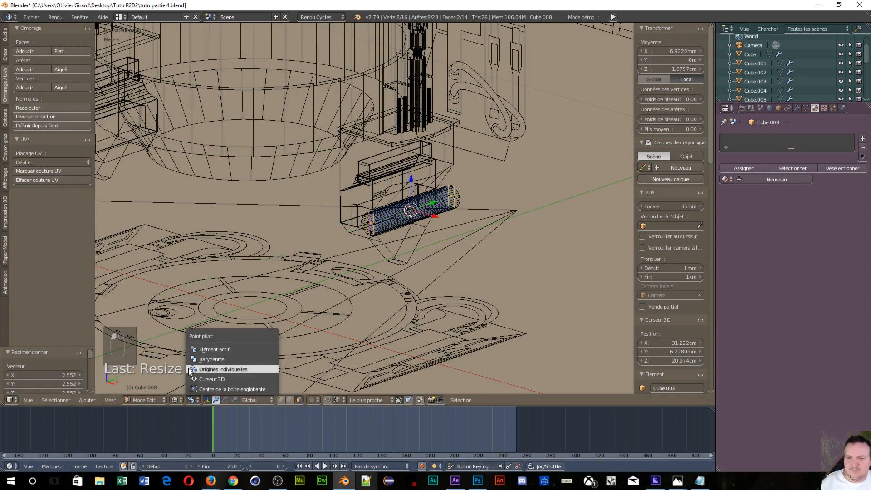
pyautogui.click(200, 370)
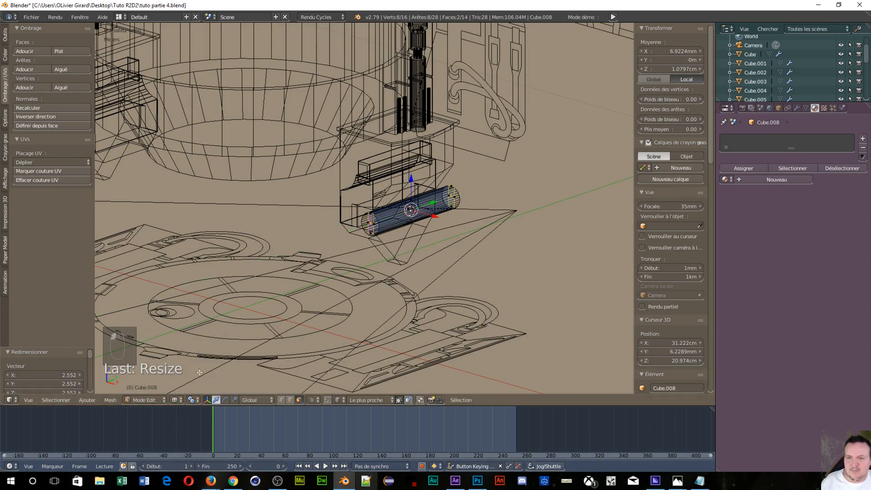
pyautogui.click(191, 400)
pyautogui.click(200, 360)
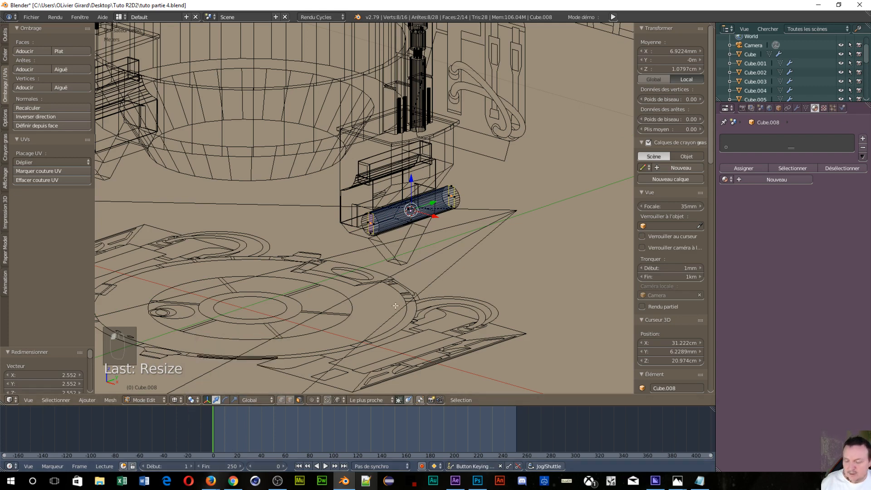
pyautogui.press('s')
pyautogui.click(398, 329)
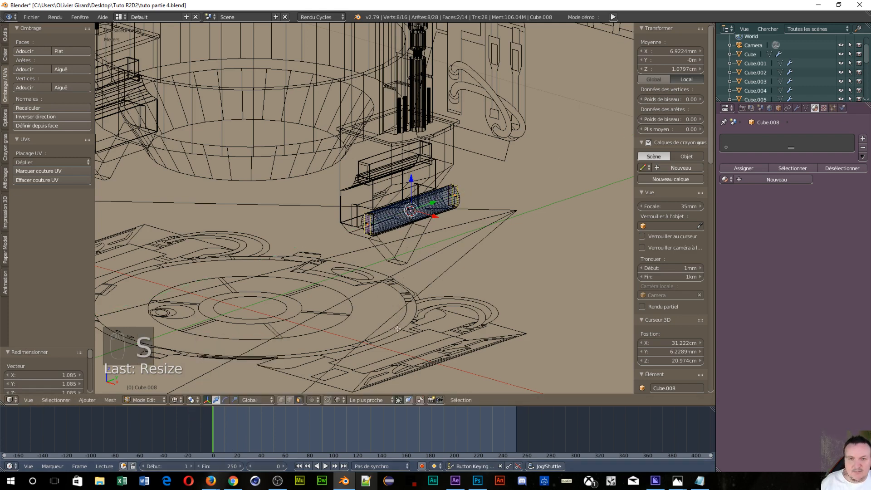
# In right view, scale the end faces by another 1.018 along Y, and by about 0.638 along Z to taper the ends
pyautogui.press('KP_3')
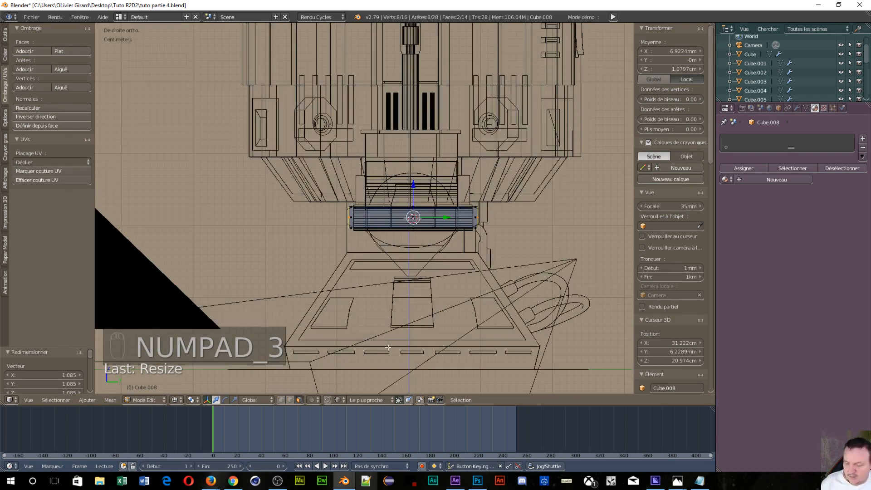
pyautogui.press('s')
pyautogui.press('y')
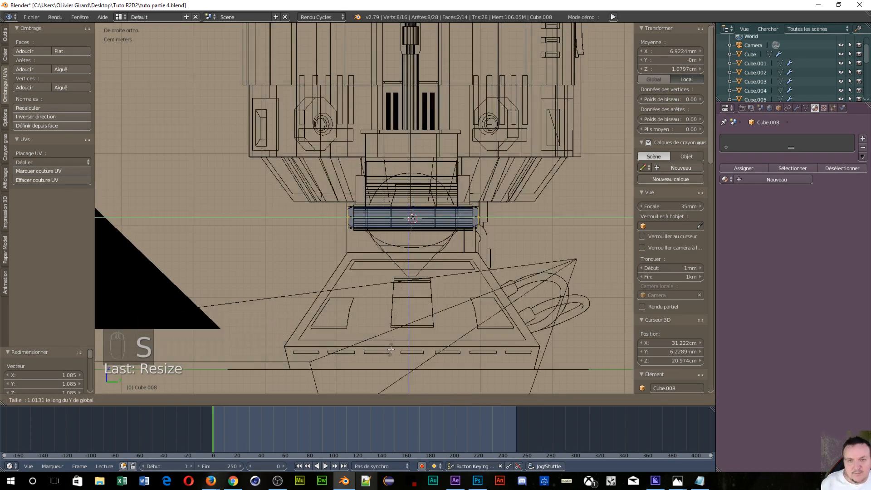
pyautogui.click(393, 351)
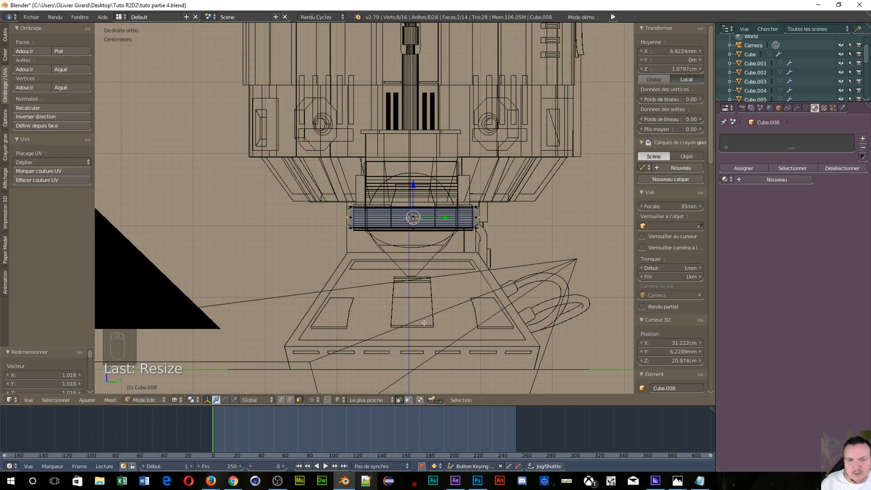
pyautogui.press('s')
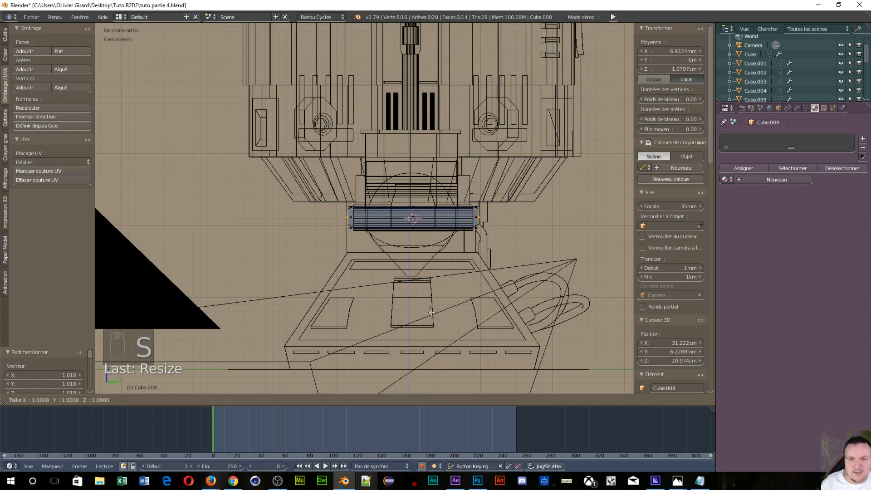
pyautogui.press('z')
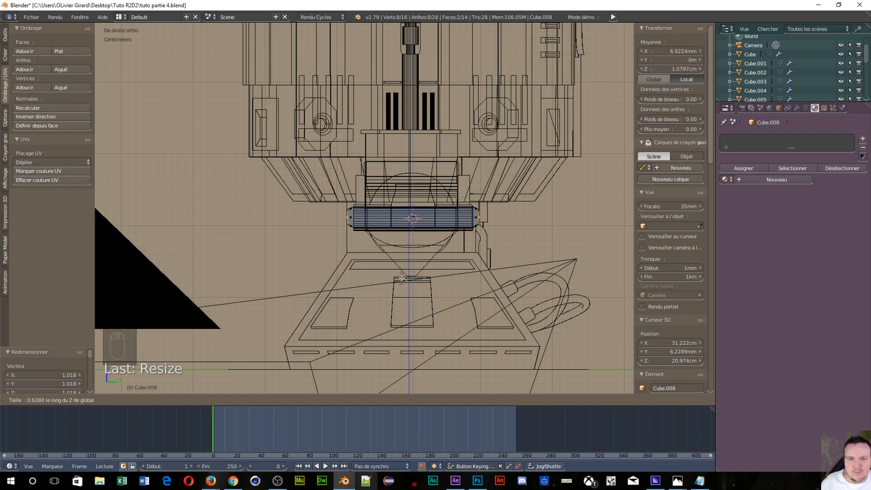
pyautogui.click(403, 278)
# Leave Edit Mode and assign the existing material Matériau.003 to the inner block
pyautogui.moveTo(355, 272); pyautogui.dragTo(261, 294, button='middle')
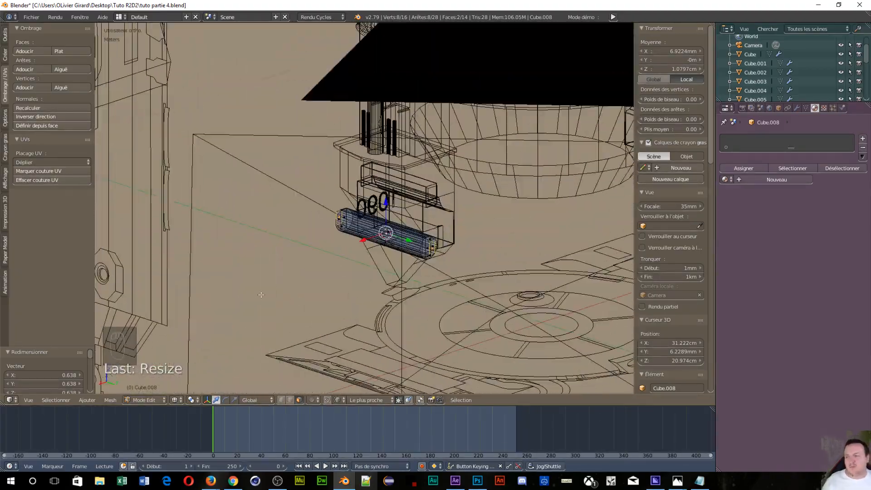
pyautogui.scroll(-1, 166, 216)
pyautogui.scroll(-2, 165, 216)
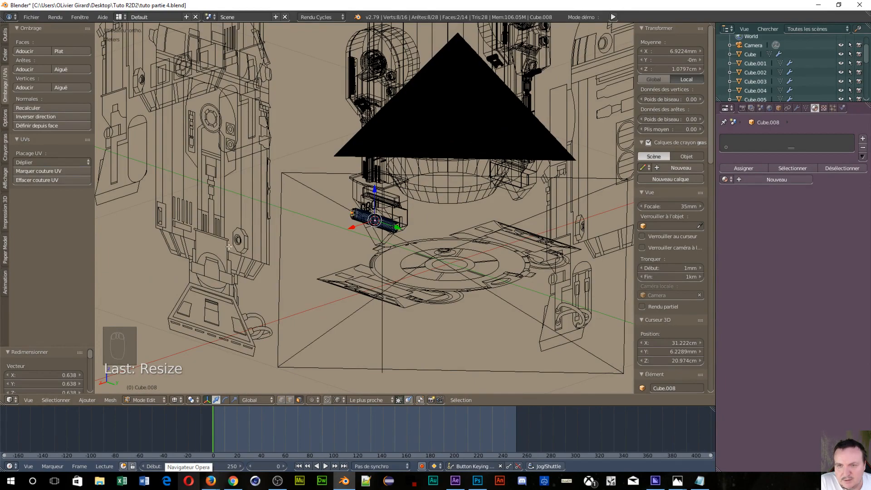
pyautogui.scroll(3, 385, 251)
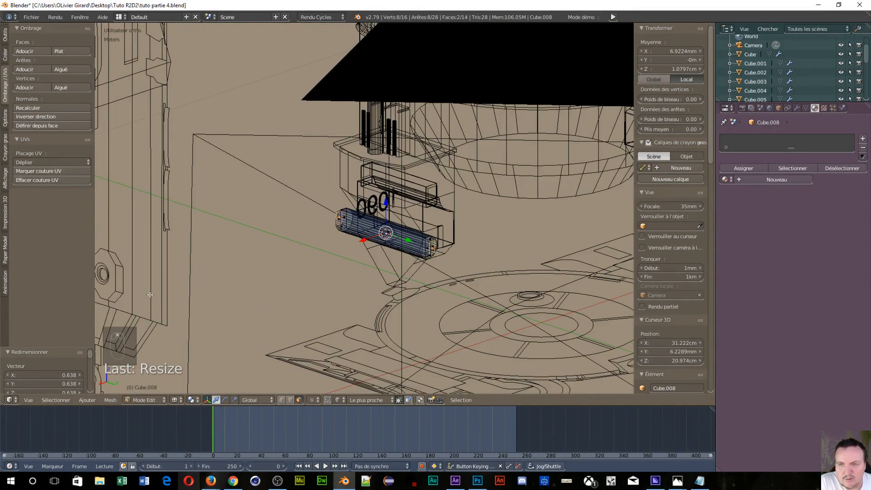
pyautogui.scroll(-4, 151, 295)
pyautogui.moveTo(150, 295); pyautogui.dragTo(310, 290, button='middle')
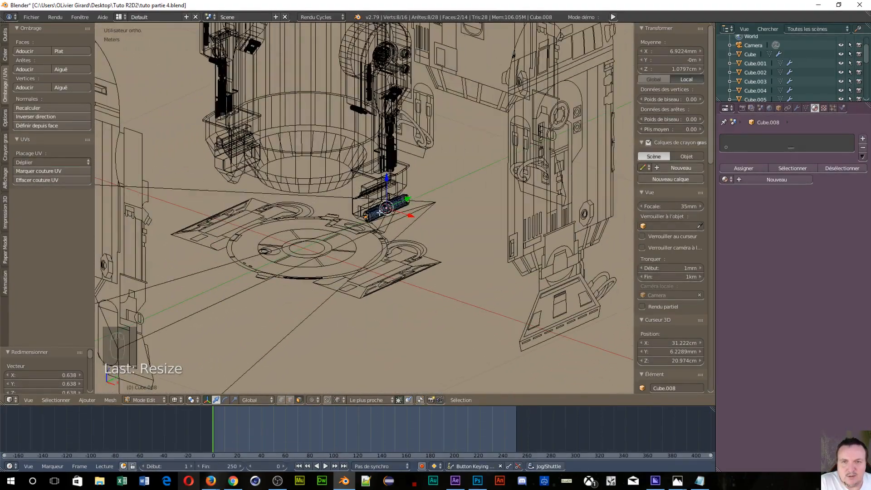
pyautogui.press('Tab')
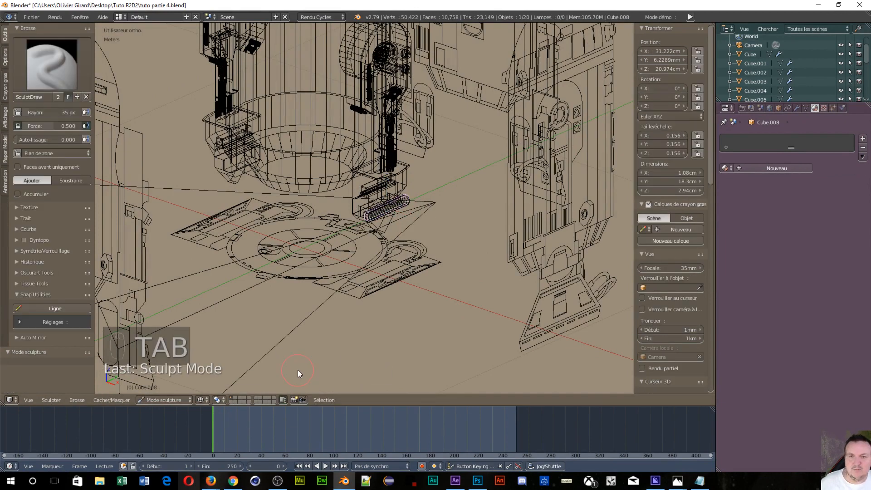
pyautogui.click(726, 168)
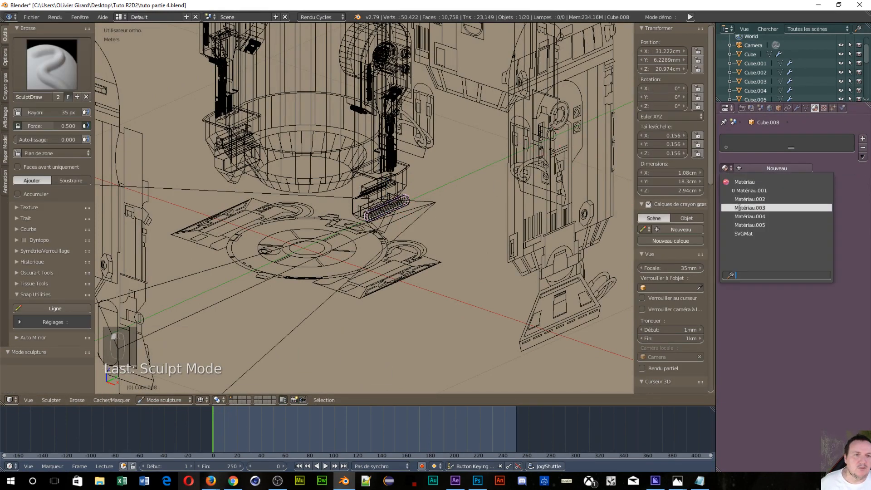
pyautogui.click(740, 208)
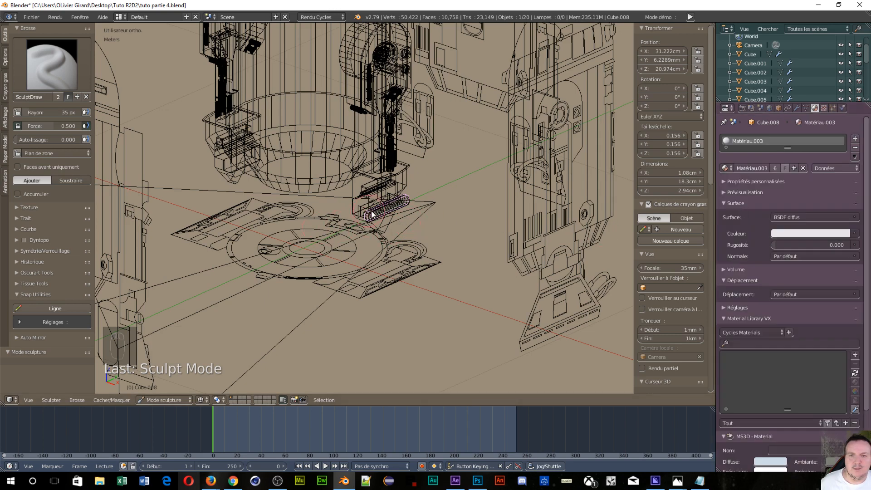
# Return to Object Mode and assign the existing material Matériau.002 to the horizontal cylinder
pyautogui.press('Tab')
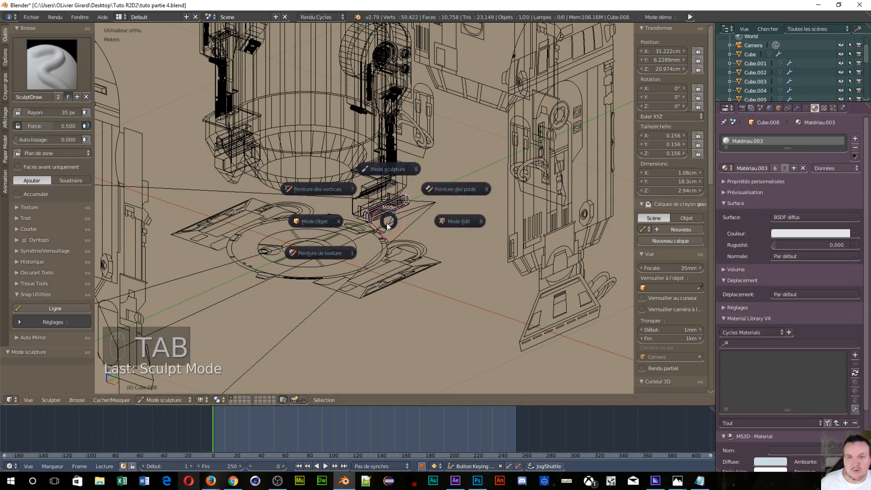
pyautogui.click(306, 228)
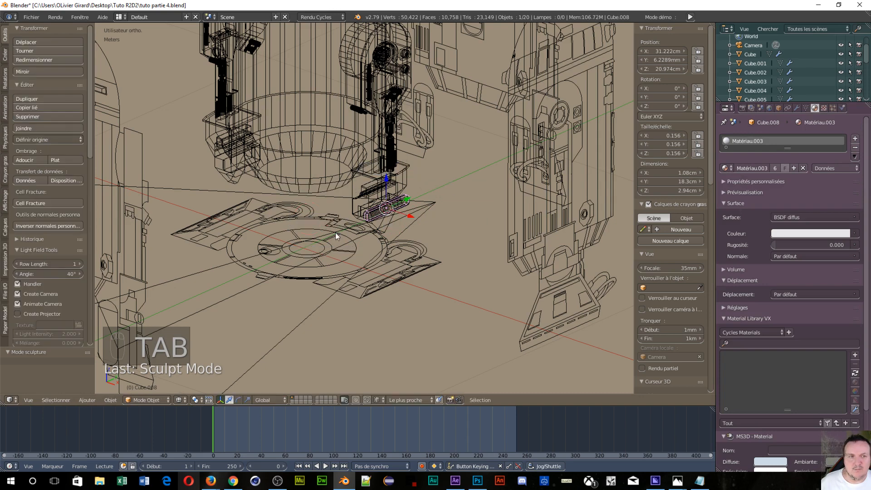
pyautogui.rightClick(392, 207)
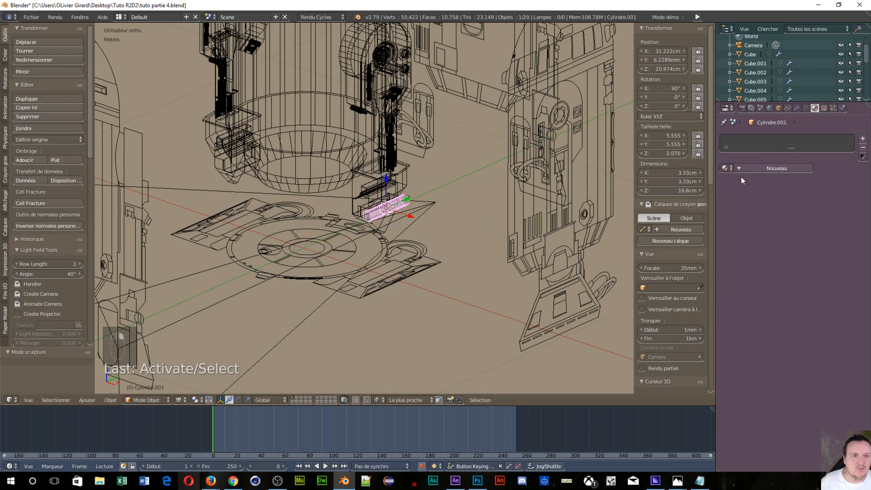
pyautogui.click(726, 167)
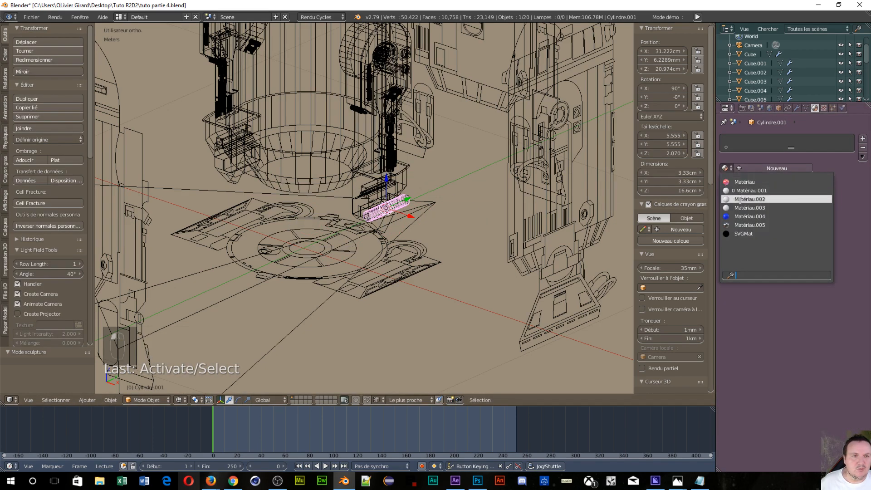
pyautogui.click(740, 200)
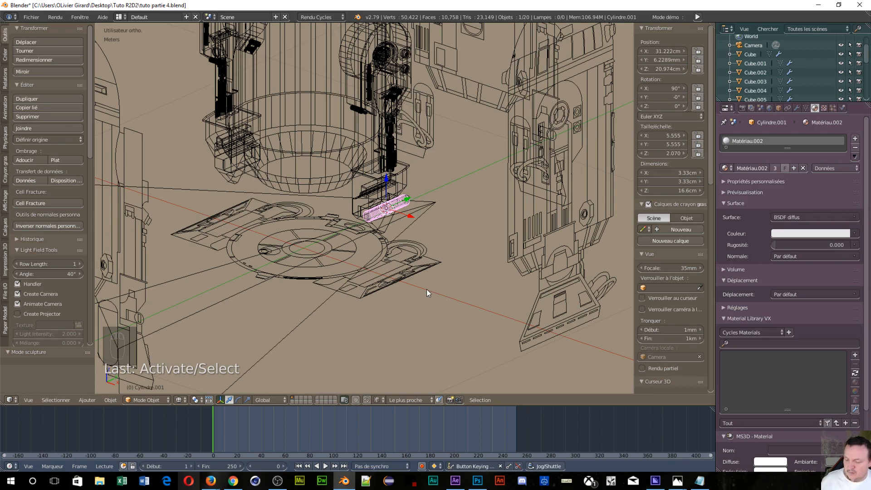
# Switch the viewport to solid shading and raise the horizontal cylinder about 1.4 mm along Z to cover the inner block
pyautogui.press('z')
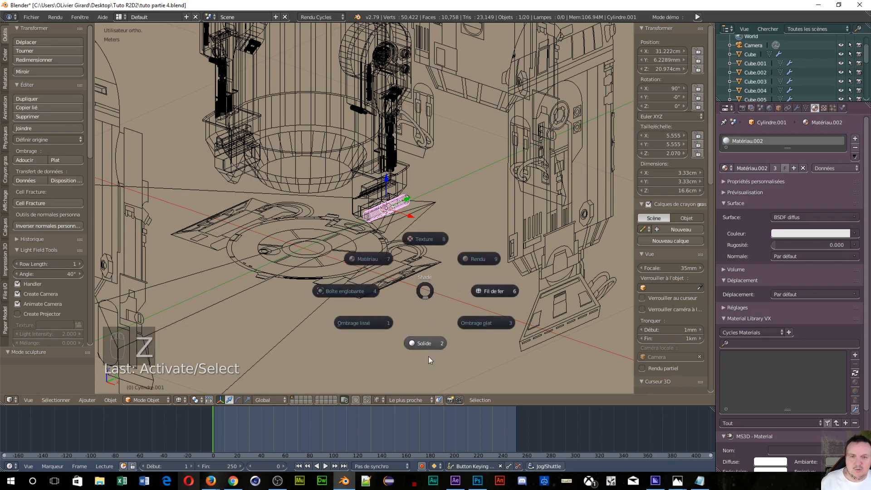
pyautogui.click(424, 345)
pyautogui.scroll(7, 390, 315)
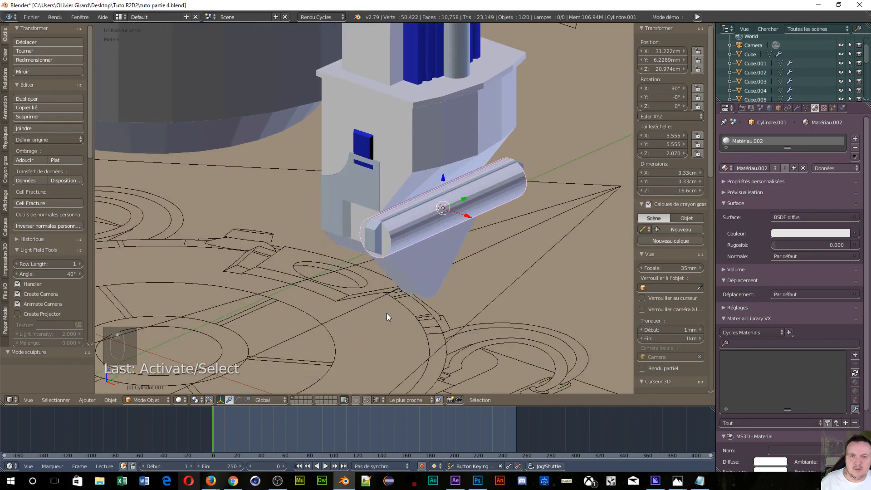
pyautogui.scroll(2, 390, 309)
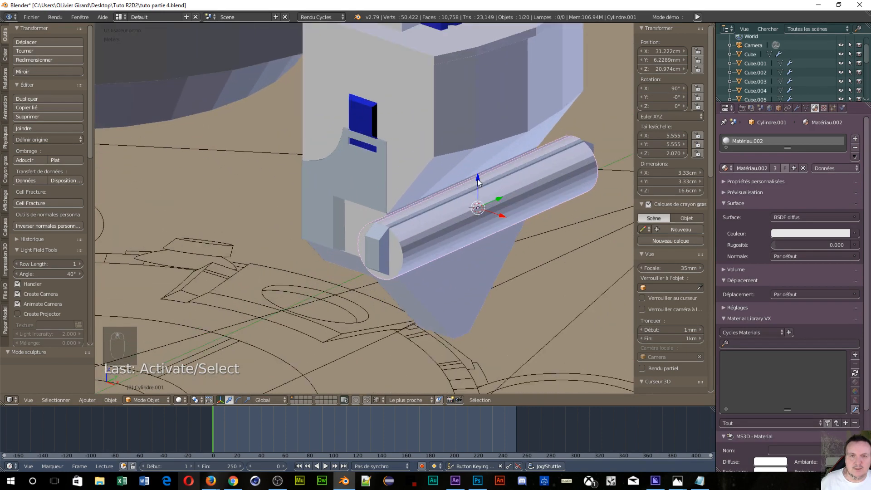
pyautogui.moveTo(477, 179); pyautogui.dragTo(479, 176)
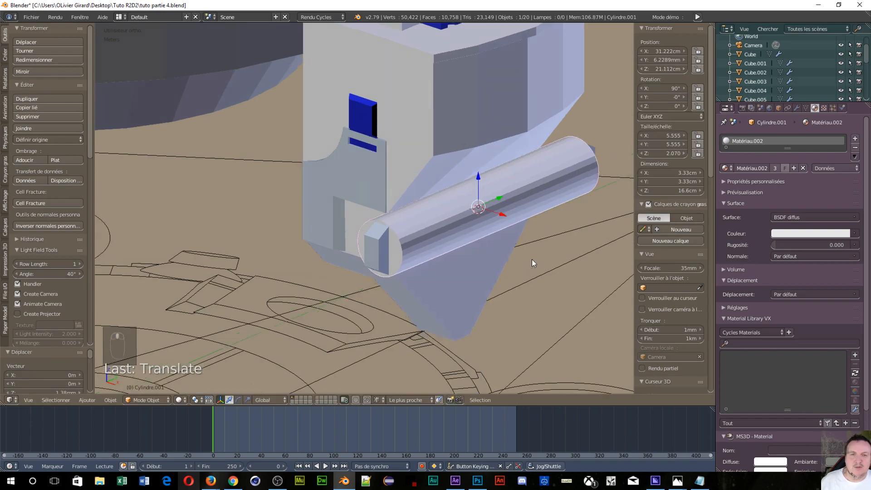
pyautogui.moveTo(532, 260); pyautogui.dragTo(380, 238, button='middle')
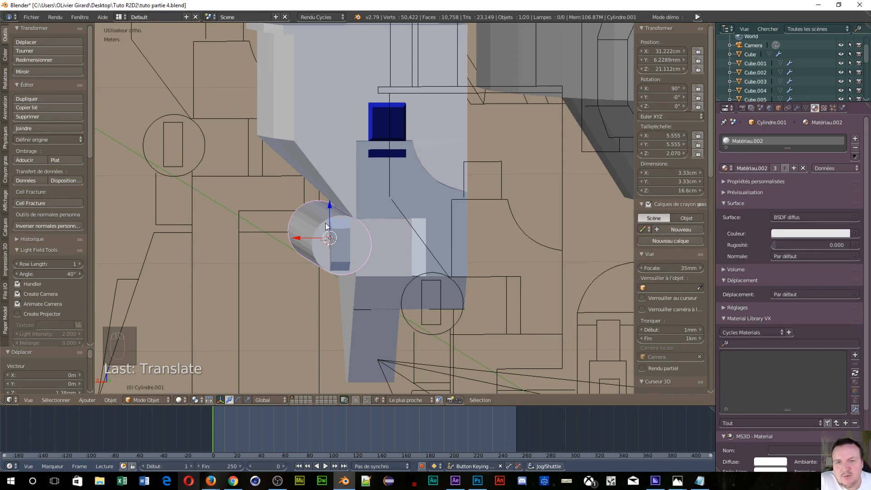
# Select the inner block and the horizontal cylinder on the lower leg and join them into one object
pyautogui.moveTo(301, 288); pyautogui.dragTo(364, 293, button='middle')
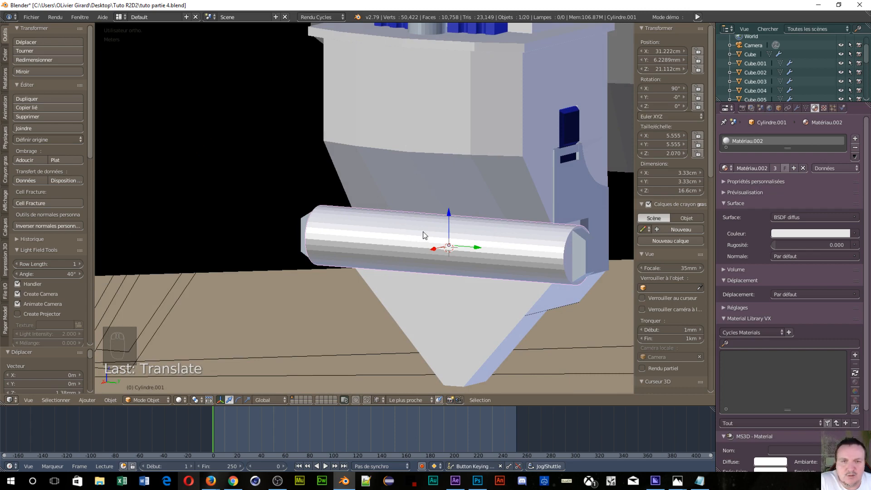
pyautogui.scroll(-4, 513, 208)
pyautogui.moveTo(515, 208); pyautogui.dragTo(601, 272, button='middle')
pyautogui.scroll(3, 344, 251)
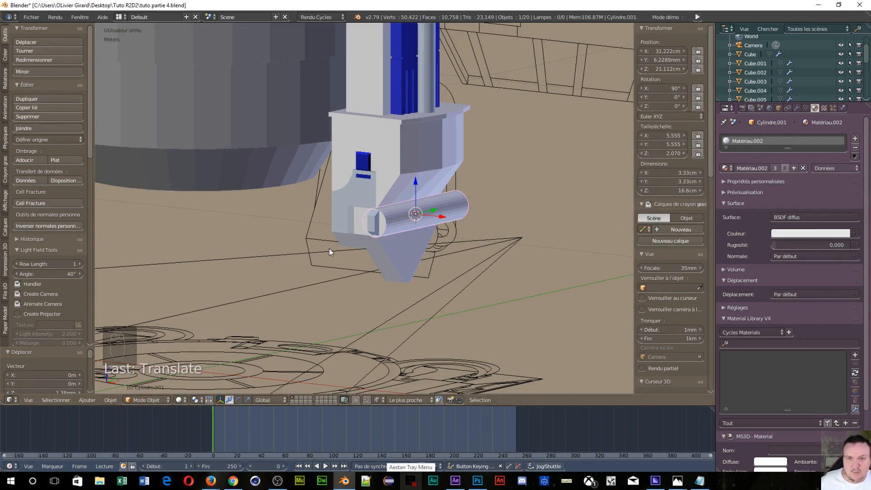
pyautogui.rightClick(371, 219)
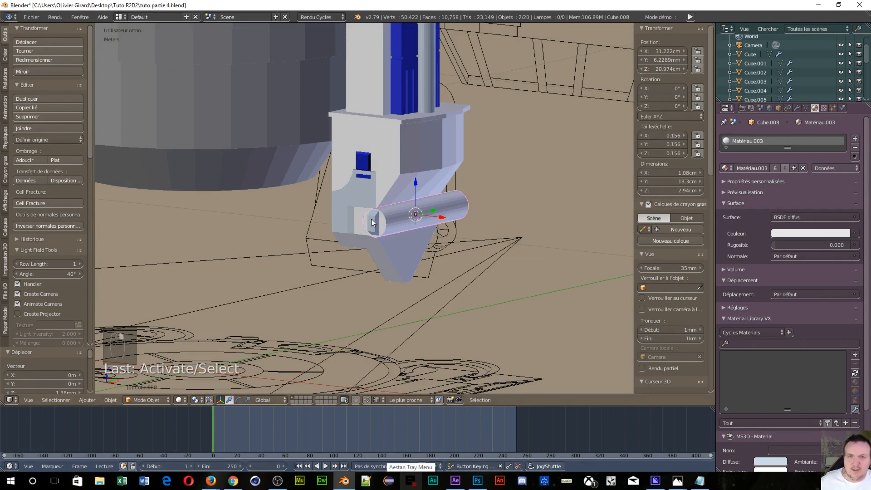
pyautogui.scroll(4, 383, 241)
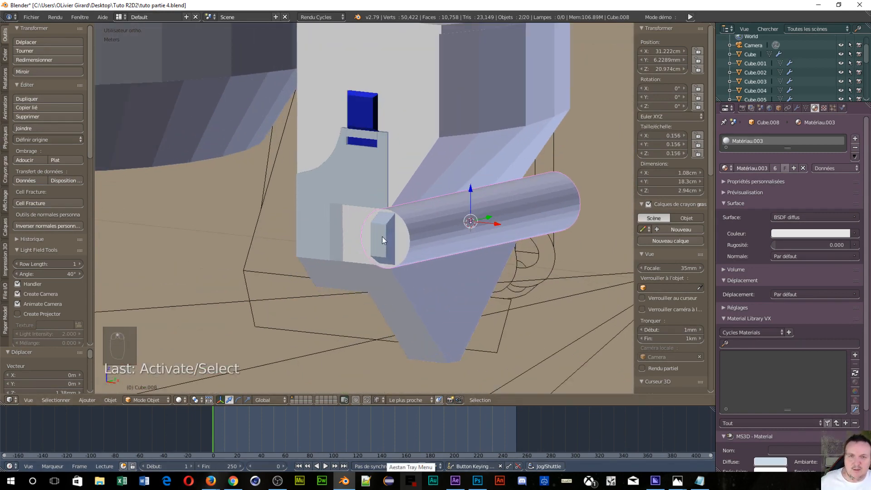
pyautogui.rightClick(383, 234)
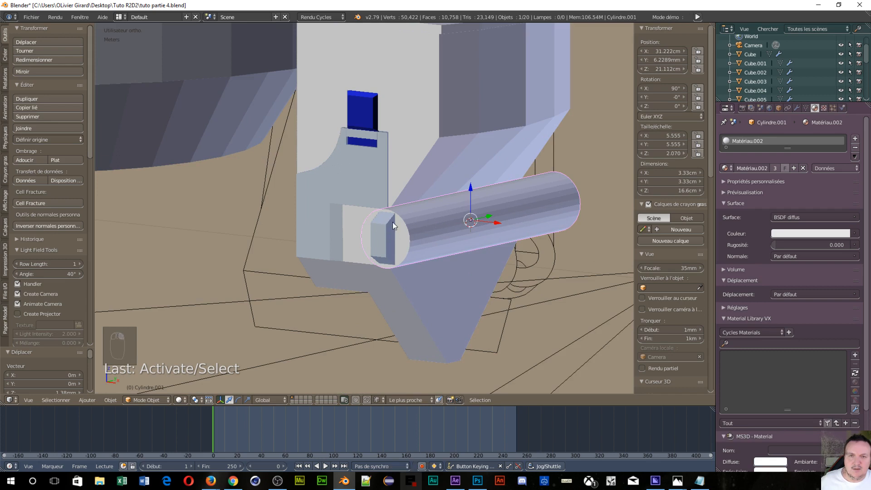
pyautogui.keyDown('shift'); pyautogui.rightClick(388, 224); pyautogui.keyUp('shift')
pyautogui.keyDown('shift'); pyautogui.rightClick(421, 223); pyautogui.keyUp('shift')
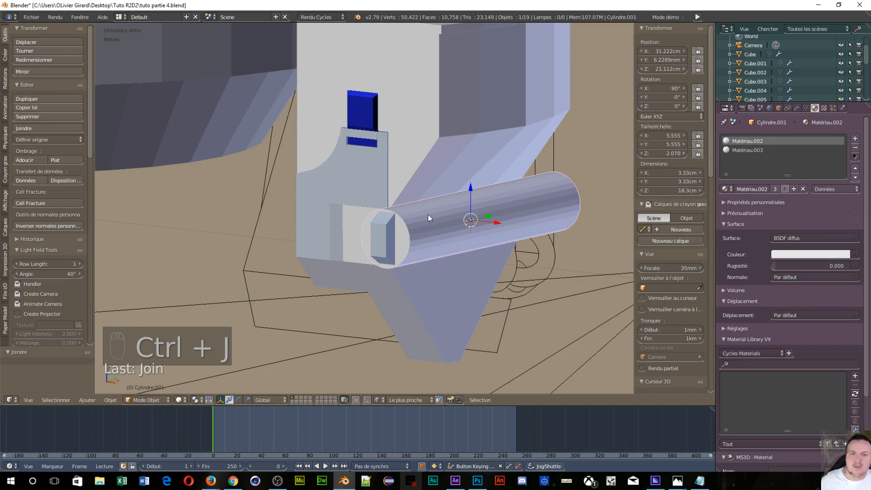
# Add an X-axis Mirror modifier to the joined cylinder part, with the leg body as mirror object, to copy it onto the opposite leg
pyautogui.click(800, 107)
pyautogui.click(768, 139)
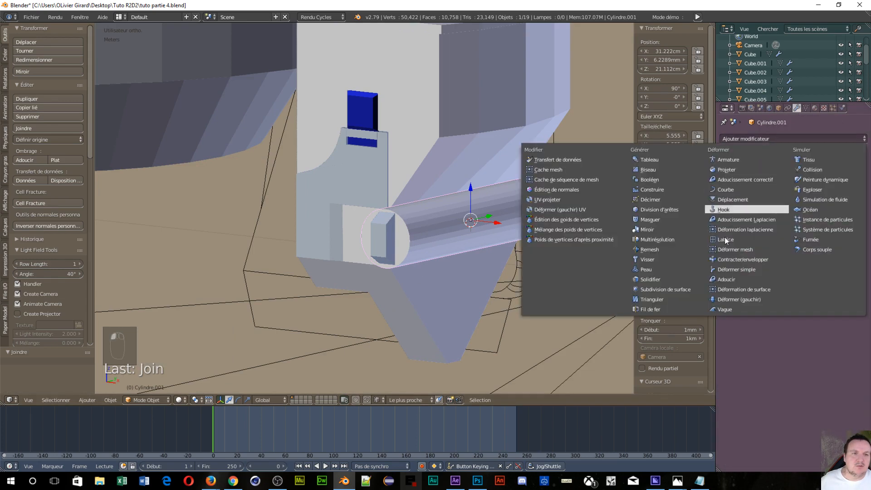
pyautogui.click(661, 231)
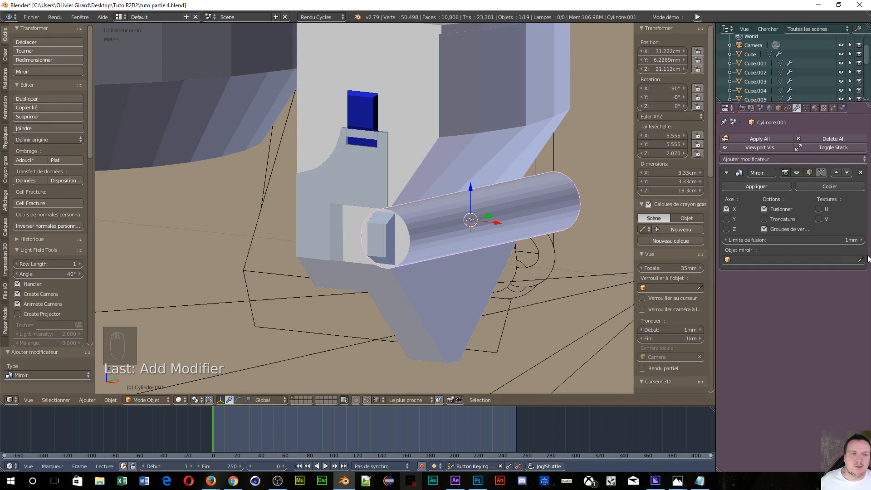
pyautogui.rightClick(321, 85)
pyautogui.scroll(-4, 315, 89)
pyautogui.scroll(-3, 310, 88)
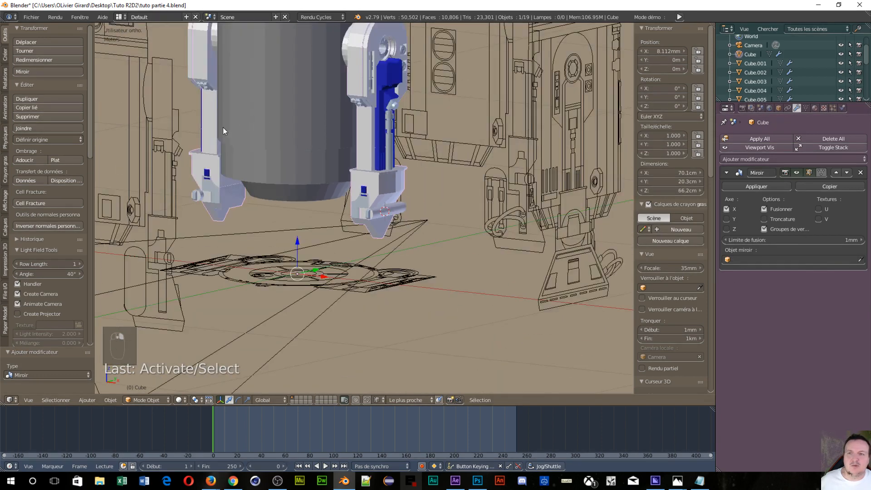
# Examine both legs from all sides to check the mirrored cylinder part and the overall leg assembly
pyautogui.moveTo(222, 127); pyautogui.dragTo(315, 183, button='middle')
pyautogui.scroll(-2, 224, 140)
pyautogui.scroll(6, 373, 232)
pyautogui.moveTo(492, 193); pyautogui.dragTo(128, 177, button='middle')
pyautogui.scroll(-3, 402, 189)
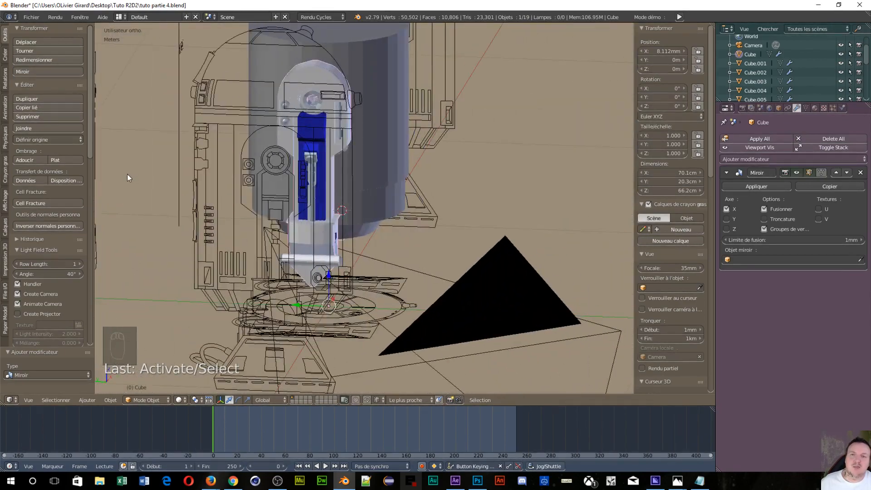
pyautogui.scroll(6, 127, 174)
pyautogui.scroll(-8, 632, 183)
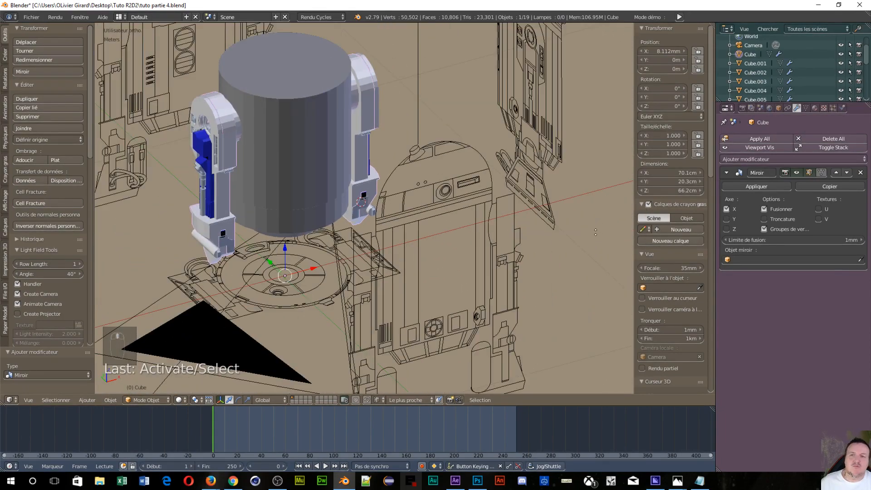
pyautogui.moveTo(212, 199); pyautogui.dragTo(395, 192, button='middle')
pyautogui.scroll(6, 366, 206)
pyautogui.scroll(-4, 366, 206)
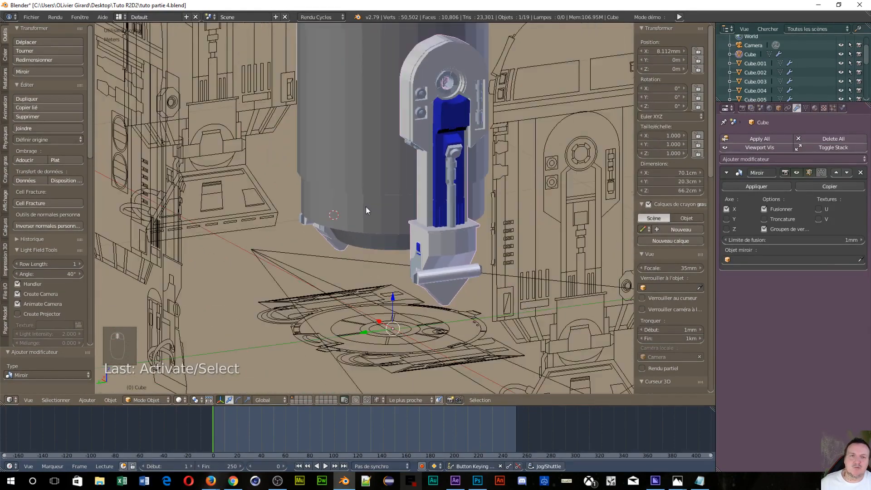
pyautogui.moveTo(452, 180); pyautogui.dragTo(360, 177, button='middle')
pyautogui.scroll(3, 334, 184)
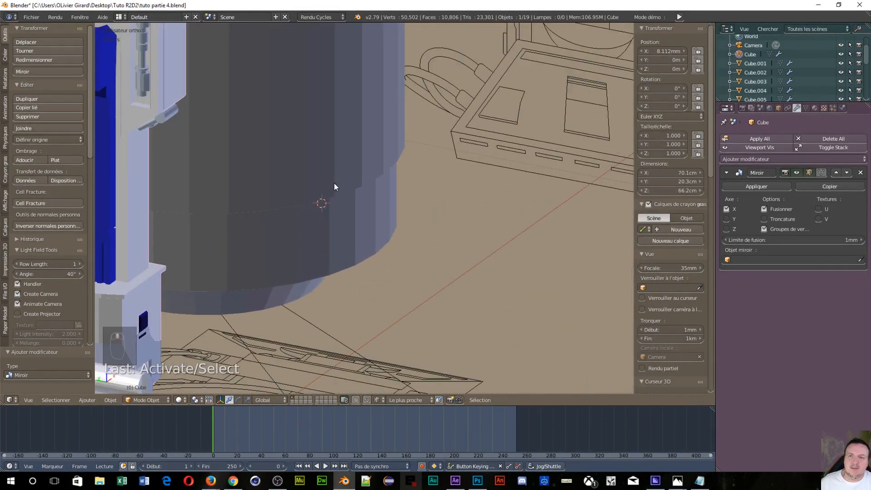
pyautogui.keyDown('shift'); pyautogui.moveTo(303, 154); pyautogui.dragTo(499, 230, button='middle'); pyautogui.keyUp('shift')
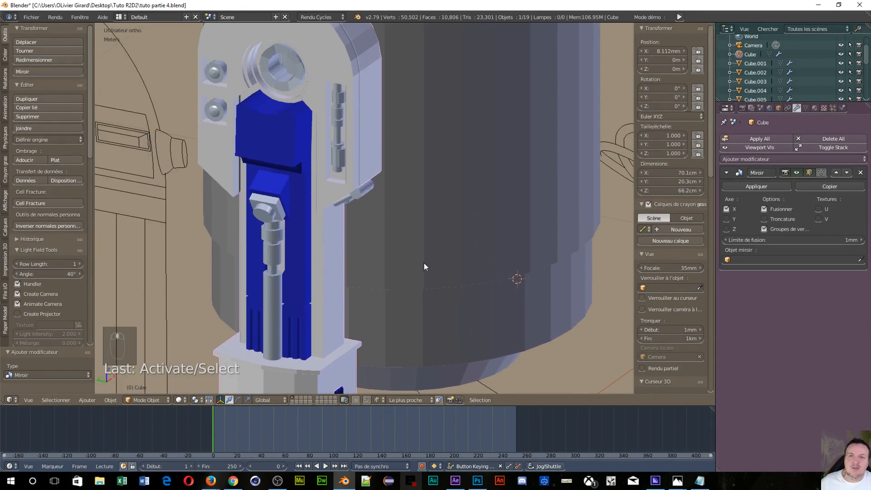
pyautogui.scroll(2, 421, 263)
pyautogui.moveTo(431, 228); pyautogui.dragTo(434, 233, button='middle')
pyautogui.scroll(-7, 422, 229)
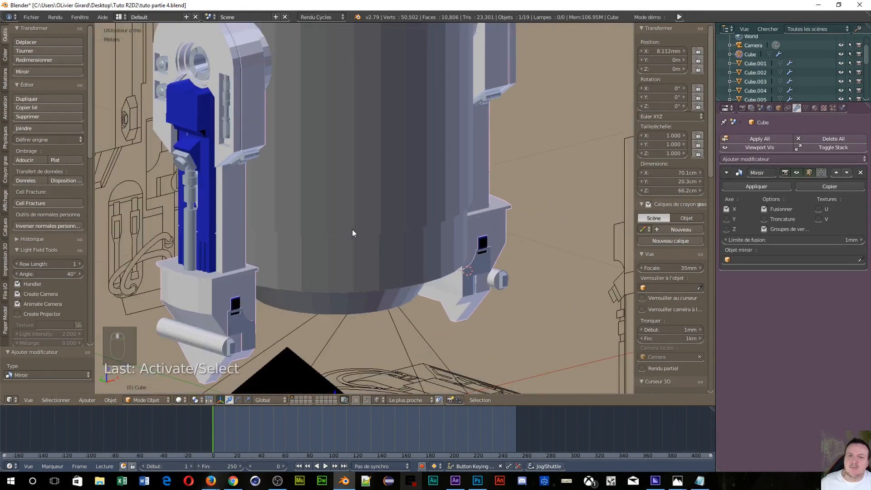
pyautogui.moveTo(355, 232); pyautogui.dragTo(268, 233, button='middle')
pyautogui.scroll(5, 313, 266)
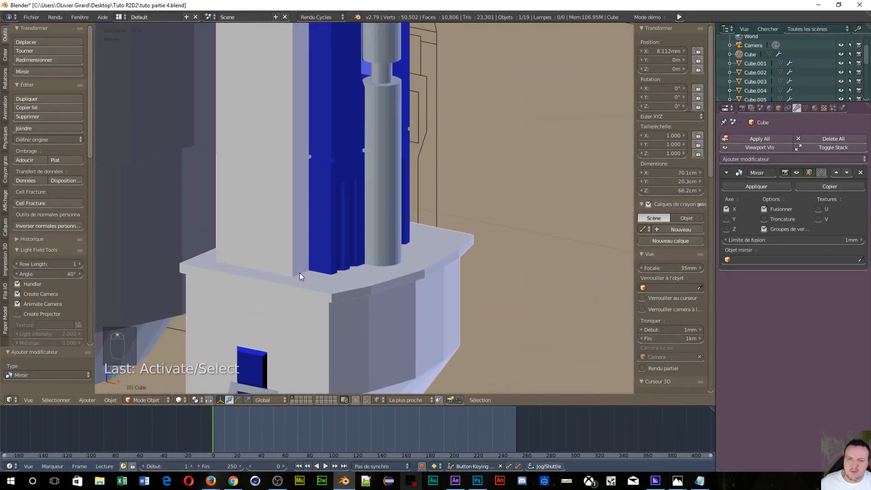
pyautogui.keyDown('shift'); pyautogui.moveTo(299, 273); pyautogui.dragTo(316, 175, button='middle'); pyautogui.keyUp('shift')
pyautogui.scroll(5, 325, 165)
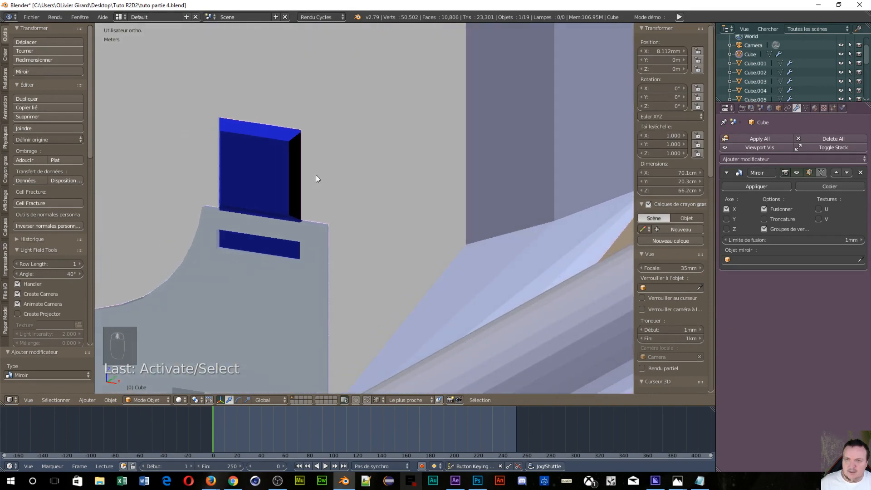
pyautogui.click(274, 186)
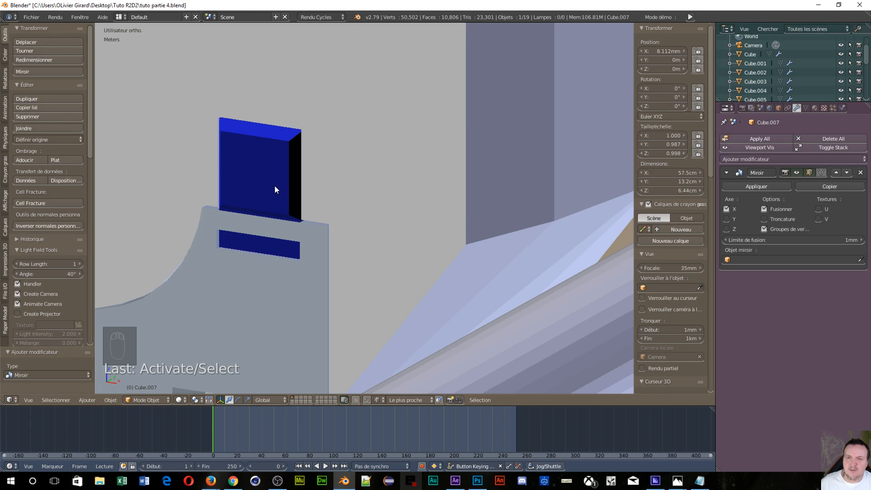
pyautogui.press('s')
pyautogui.press('y')
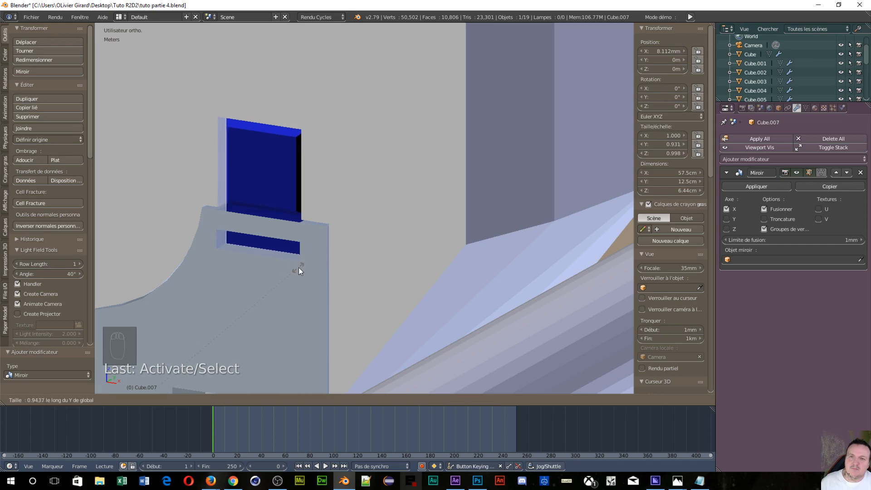
pyautogui.click(319, 264)
# Examine the lower leg around the blue insert, the side plate and the horizontal cylinder
pyautogui.scroll(-3, 314, 271)
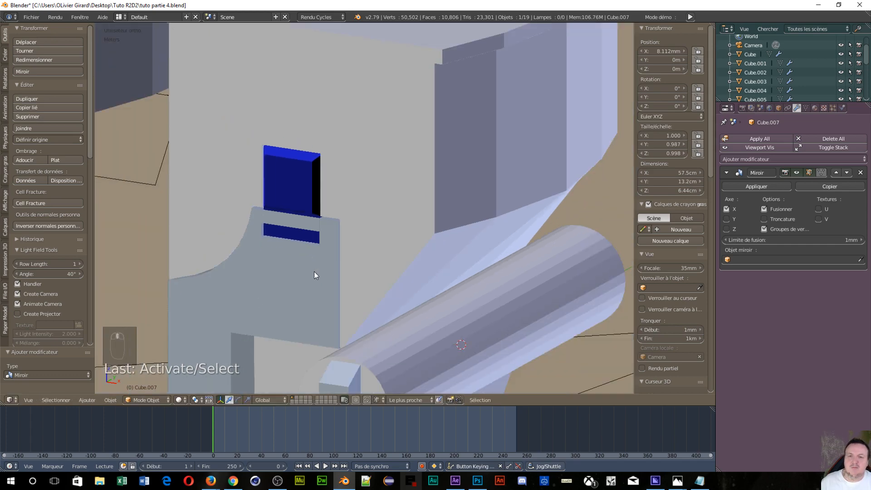
pyautogui.scroll(6, 299, 297)
pyautogui.scroll(-5, 298, 297)
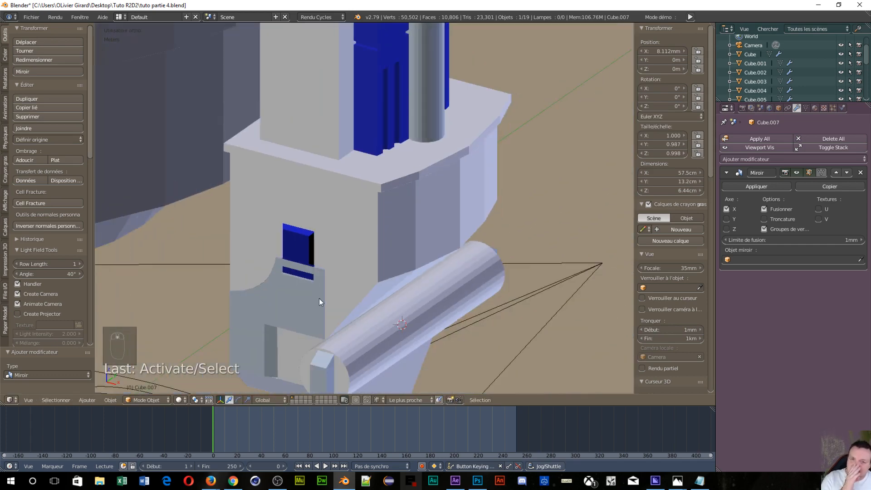
pyautogui.scroll(-4, 320, 299)
pyautogui.scroll(5, 349, 265)
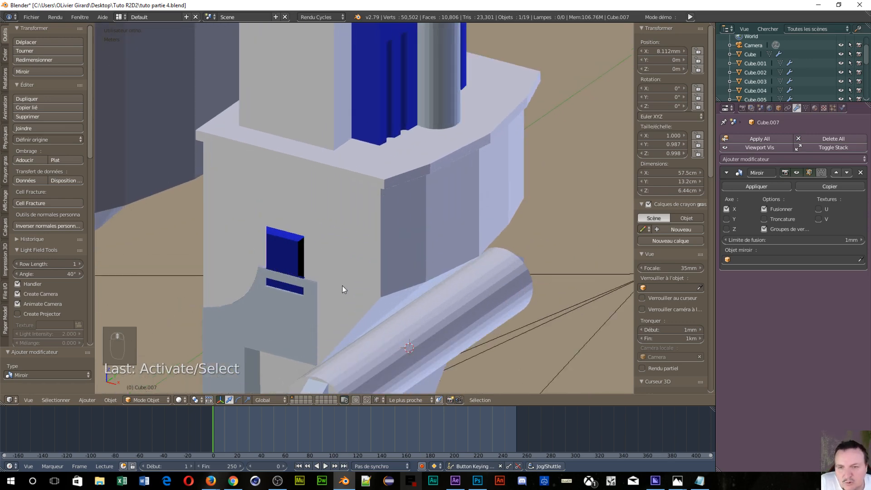
pyautogui.scroll(-2, 342, 289)
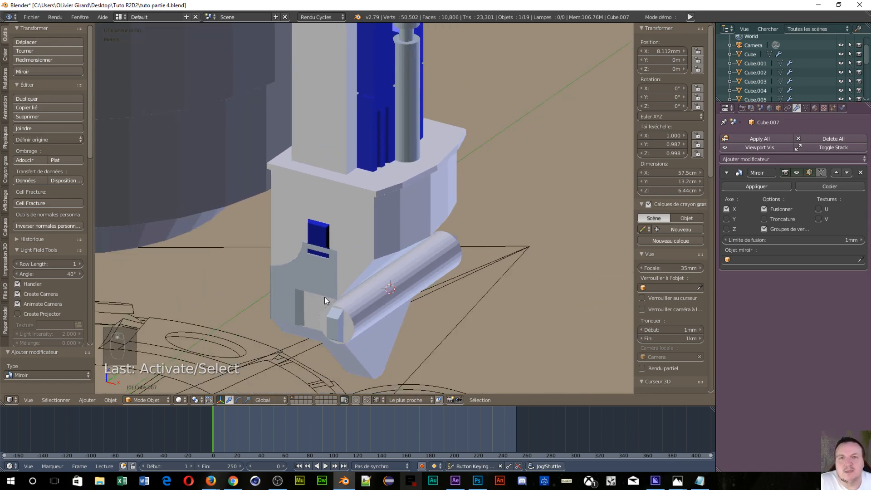
pyautogui.scroll(-3, 317, 280)
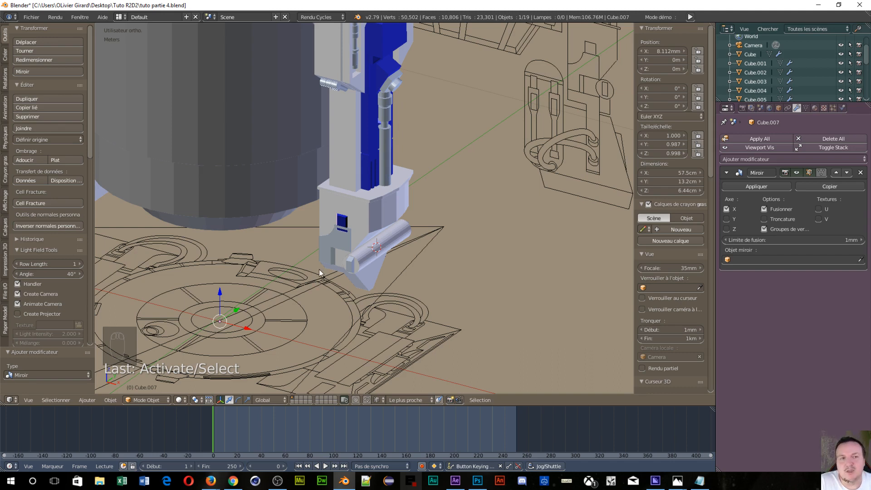
pyautogui.scroll(-6, 320, 270)
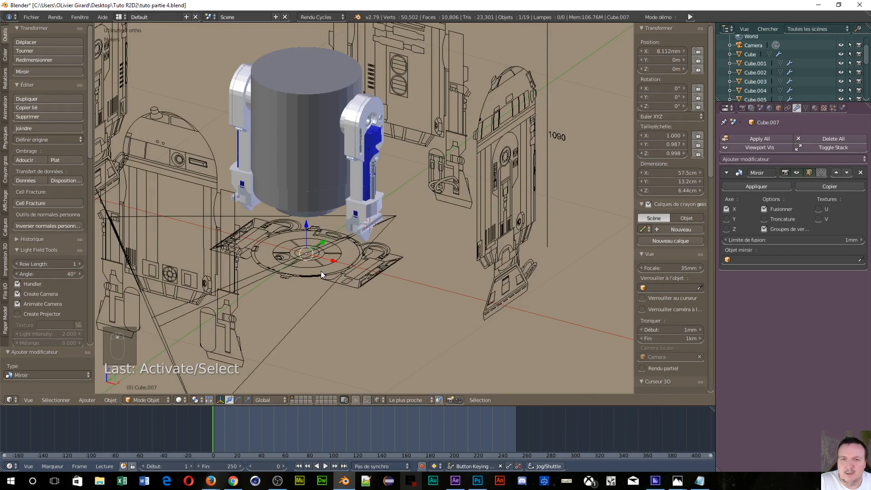
# Examine the whole droid model against the surrounding blueprint drawings
pyautogui.scroll(-2, 321, 271)
pyautogui.moveTo(322, 272); pyautogui.dragTo(219, 271, button='middle')
pyautogui.scroll(-3, 313, 275)
pyautogui.scroll(-2, 221, 271)
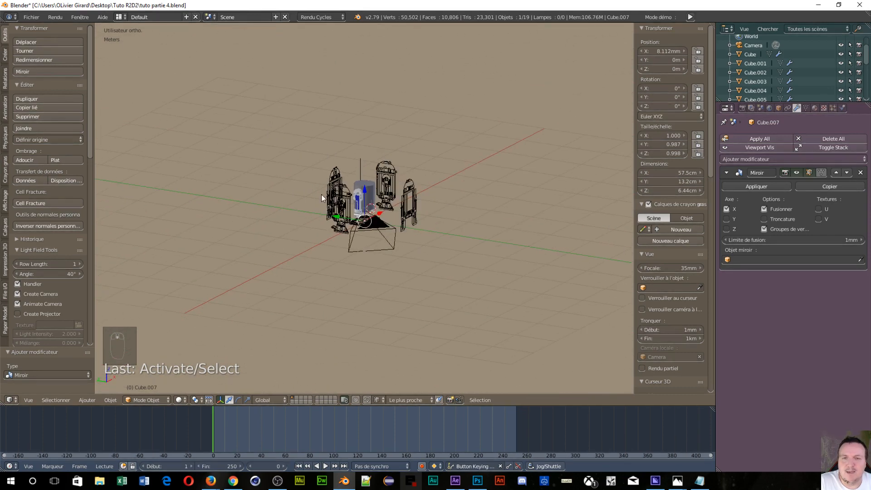
pyautogui.moveTo(466, 217); pyautogui.dragTo(317, 207, button='middle')
pyautogui.scroll(6, 387, 273)
pyautogui.scroll(3, 332, 222)
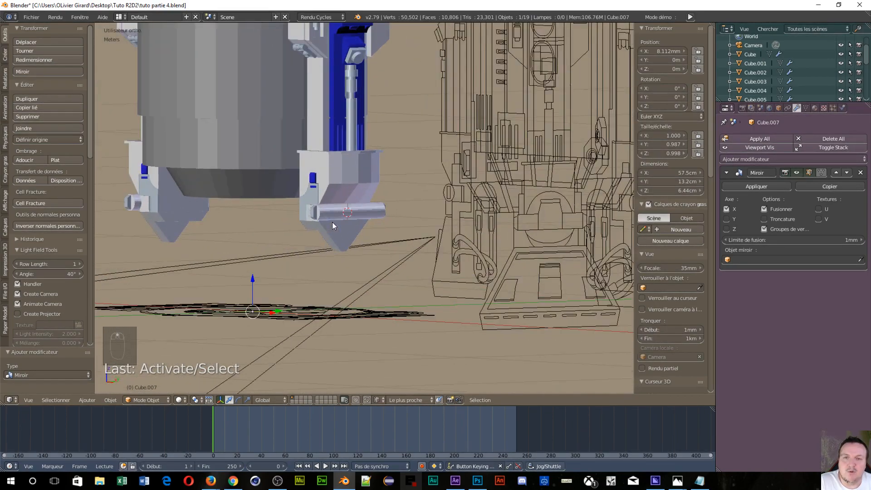
pyautogui.scroll(-3, 333, 222)
pyautogui.moveTo(473, 203); pyautogui.dragTo(492, 222, button='middle')
pyautogui.scroll(-2, 492, 221)
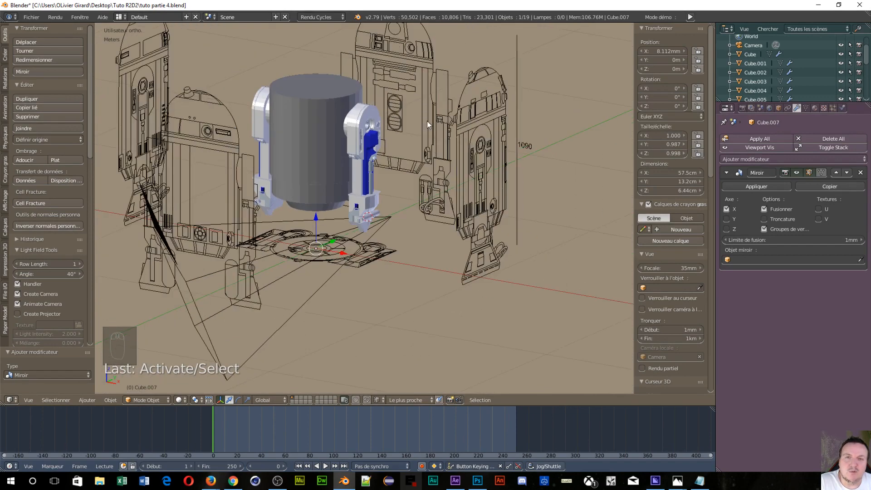
pyautogui.scroll(-3, 426, 121)
pyautogui.scroll(3, 415, 113)
pyautogui.scroll(-3, 413, 115)
pyautogui.moveTo(413, 114); pyautogui.dragTo(428, 155, button='middle')
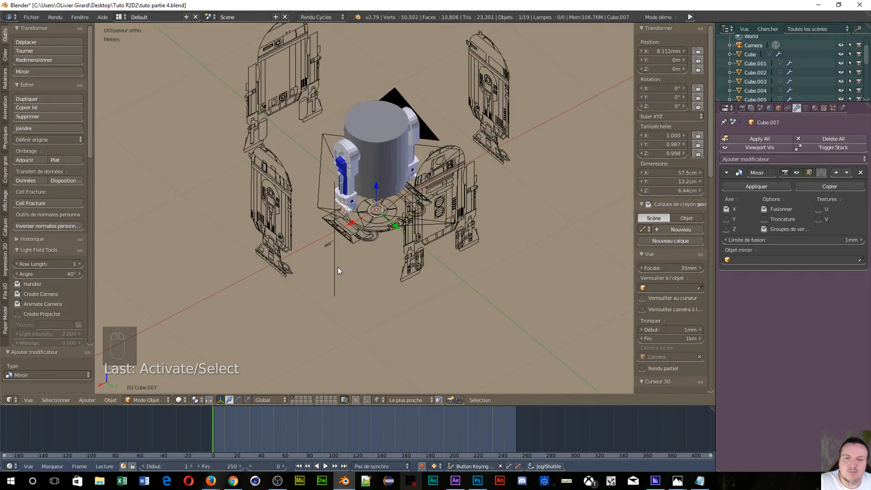
pyautogui.moveTo(336, 269); pyautogui.dragTo(321, 263, button='middle')
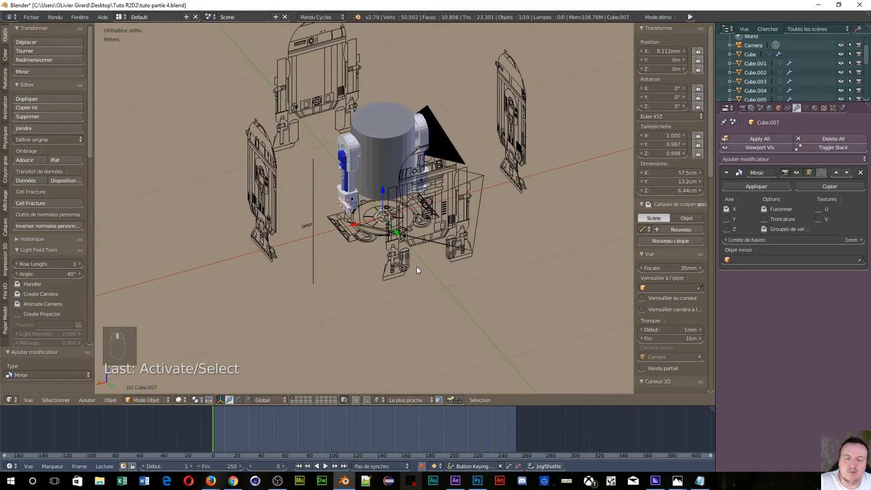
pyautogui.moveTo(417, 271); pyautogui.dragTo(318, 247, button='middle')
# Examine the outer face of the leg from the shoulder joint down to the horizontal cylinder
pyautogui.scroll(6, 361, 246)
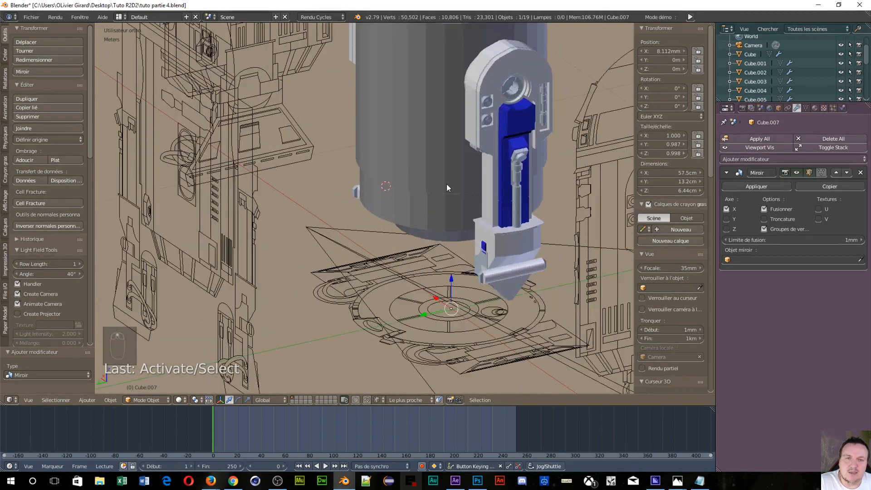
pyautogui.moveTo(447, 184); pyautogui.dragTo(382, 171, button='middle')
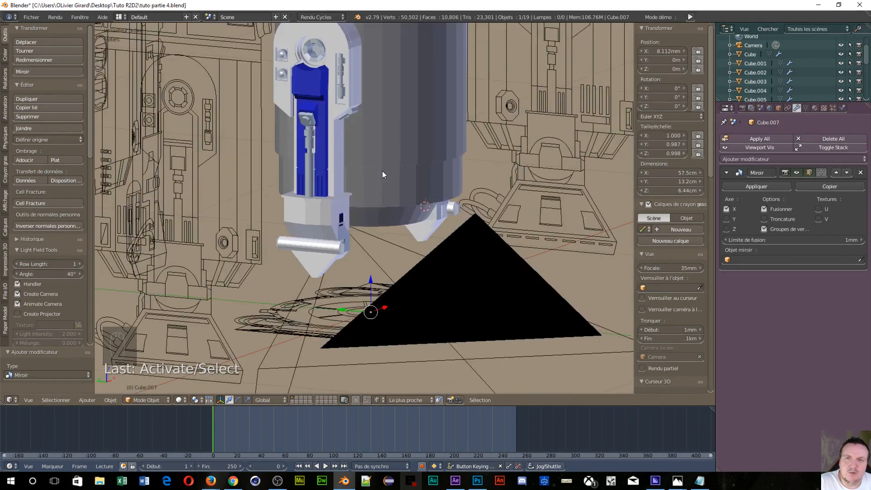
pyautogui.scroll(8, 382, 171)
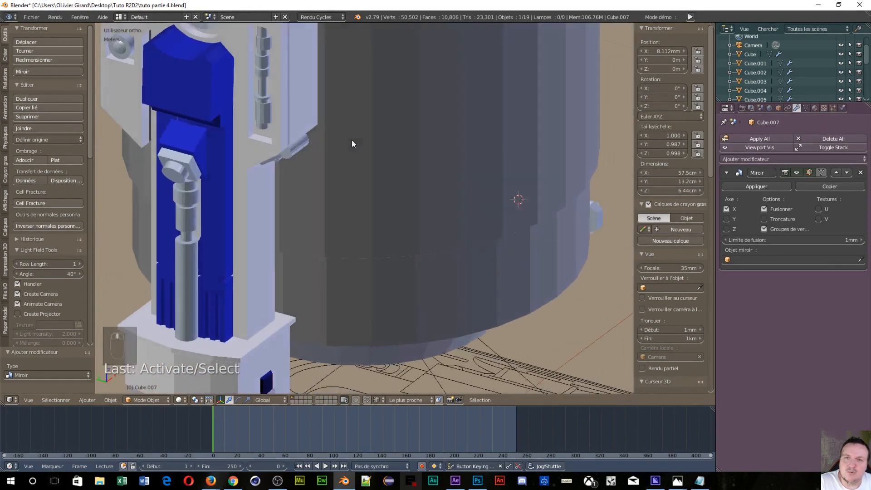
pyautogui.moveTo(352, 141); pyautogui.dragTo(399, 139, button='middle')
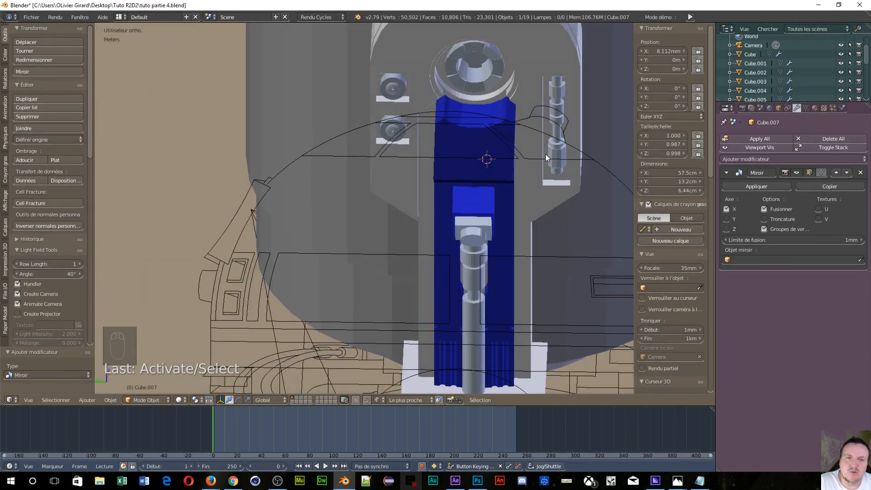
pyautogui.moveTo(416, 229); pyautogui.dragTo(217, 221, button='middle')
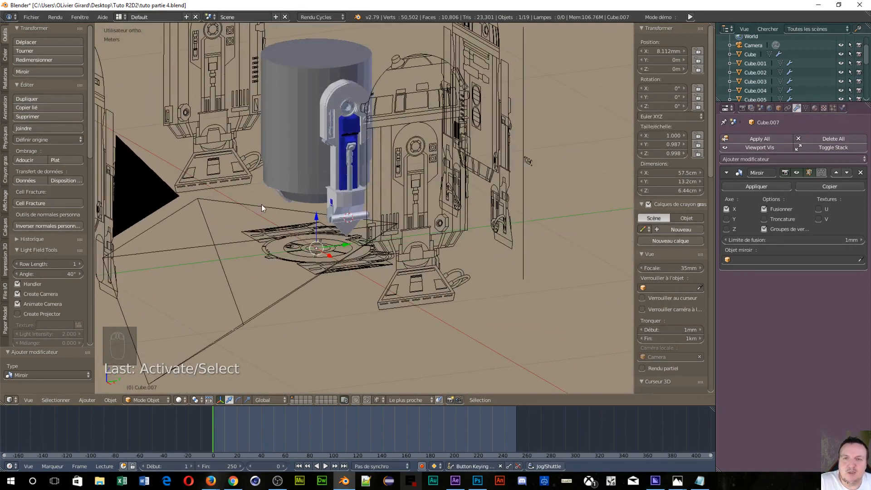
pyautogui.scroll(3, 266, 203)
pyautogui.scroll(1, 266, 203)
pyautogui.scroll(2, 301, 219)
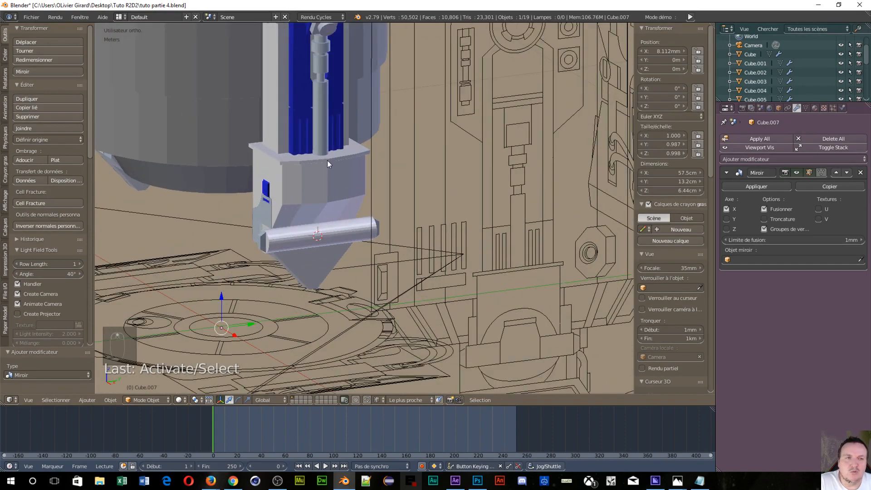
pyautogui.scroll(-3, 314, 151)
pyautogui.moveTo(315, 151); pyautogui.dragTo(468, 151, button='middle')
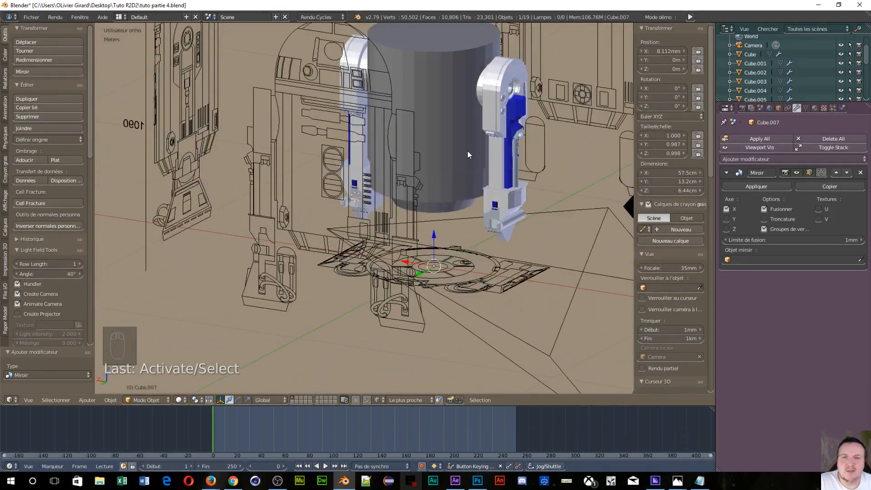